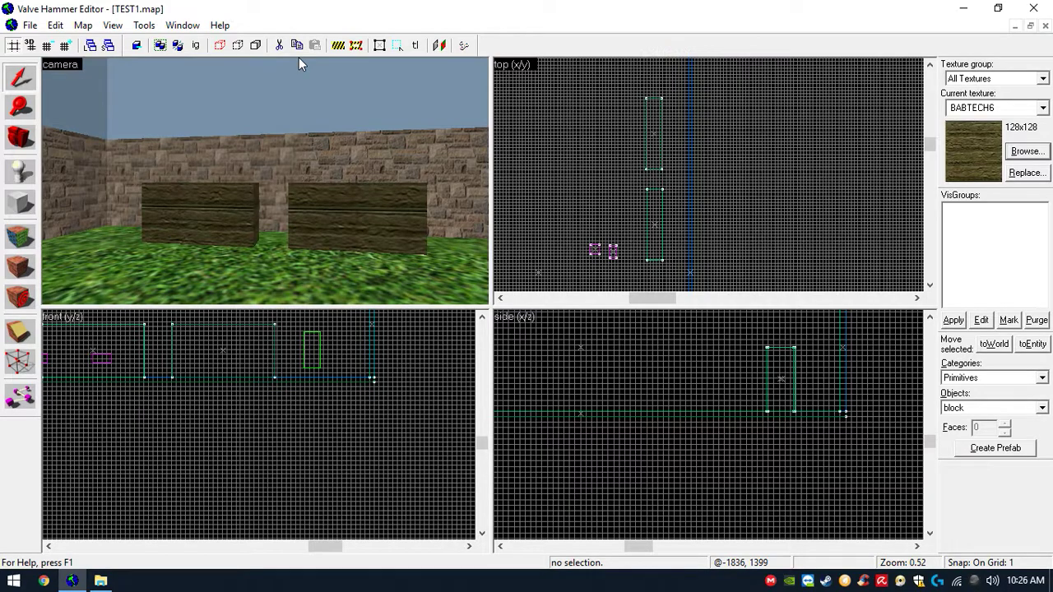
- Apply the GLASS_BRIGHT texture to all faces of the left wooden block
key(z)
key(s)
key(w)
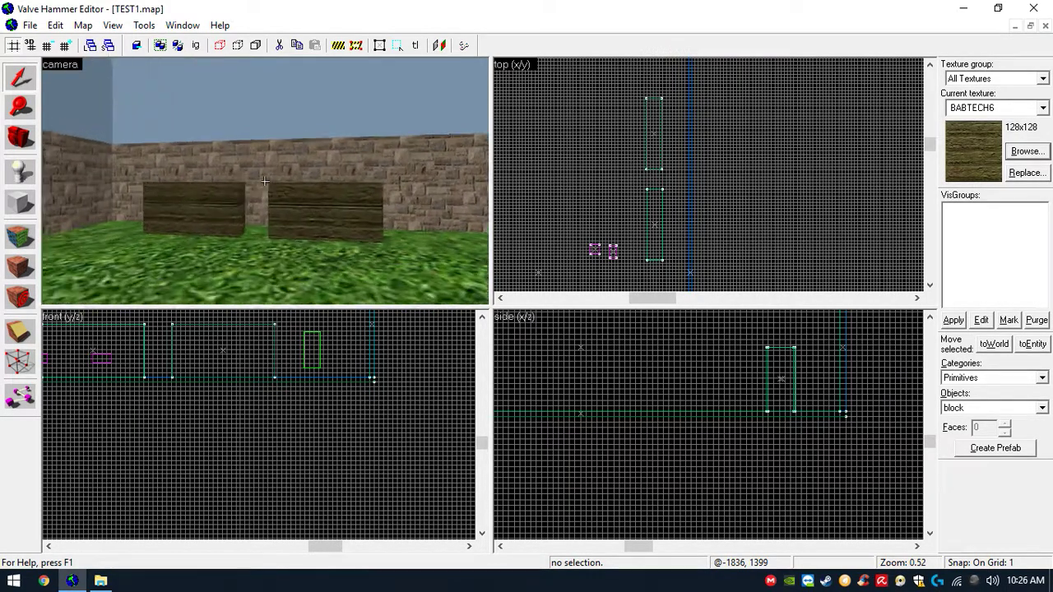
key(w)
key(s)
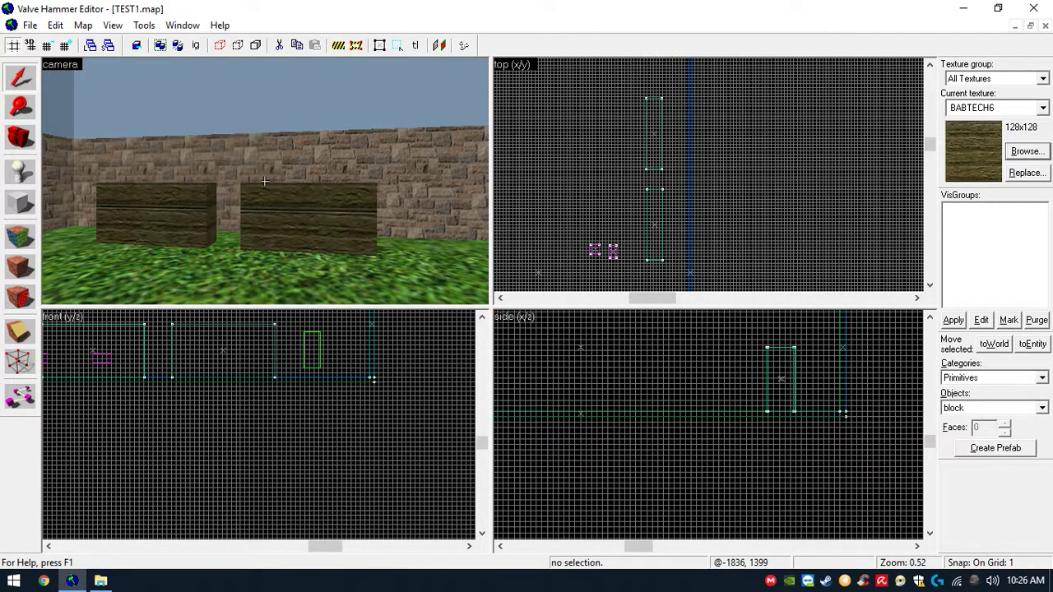
key(w)
key(s)
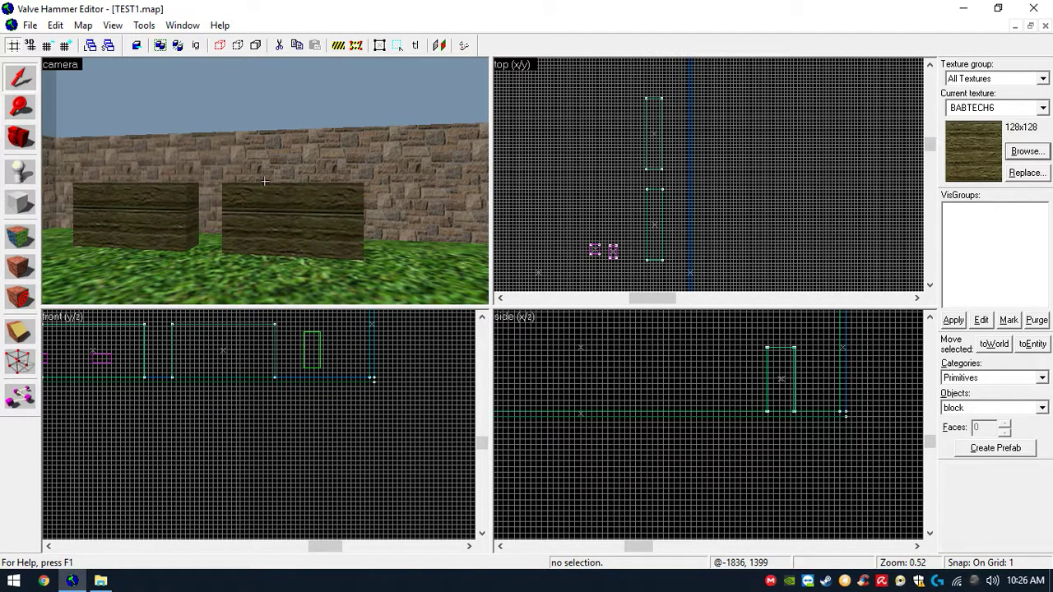
key(a)
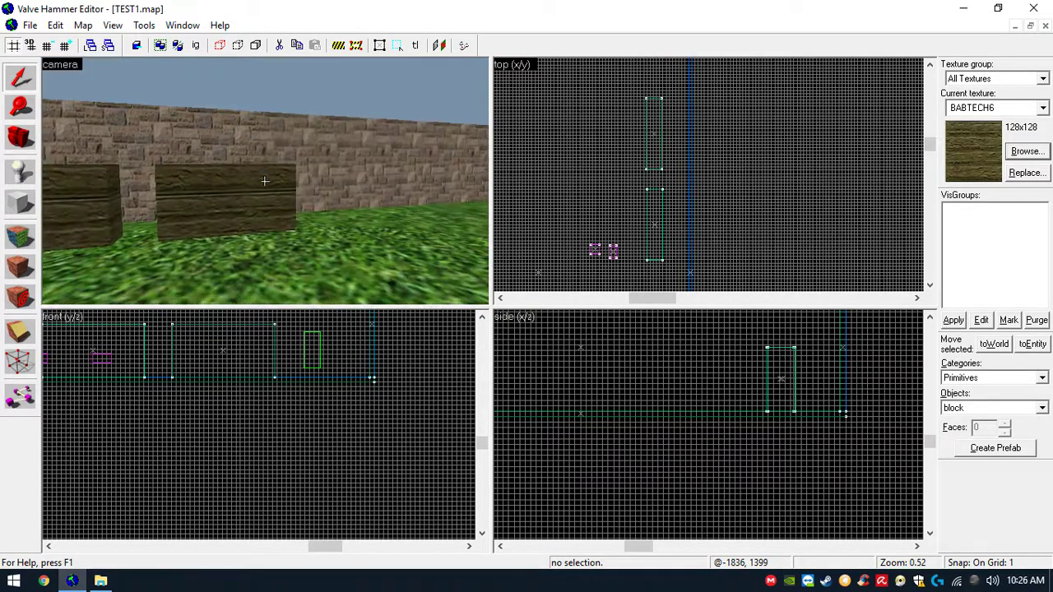
key(a)
key(w)
key(s)
key(a)
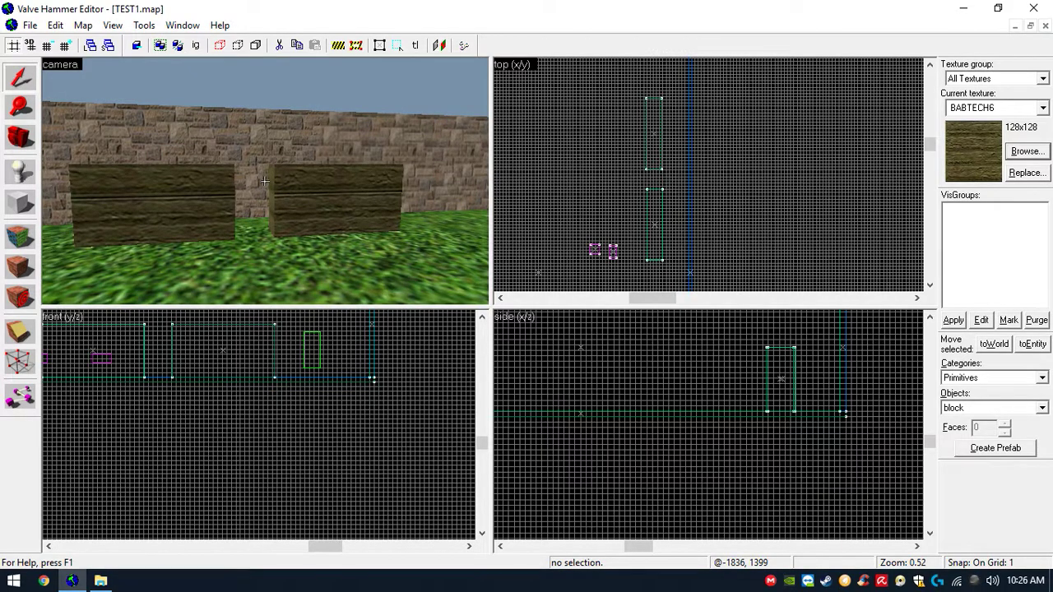
key(a)
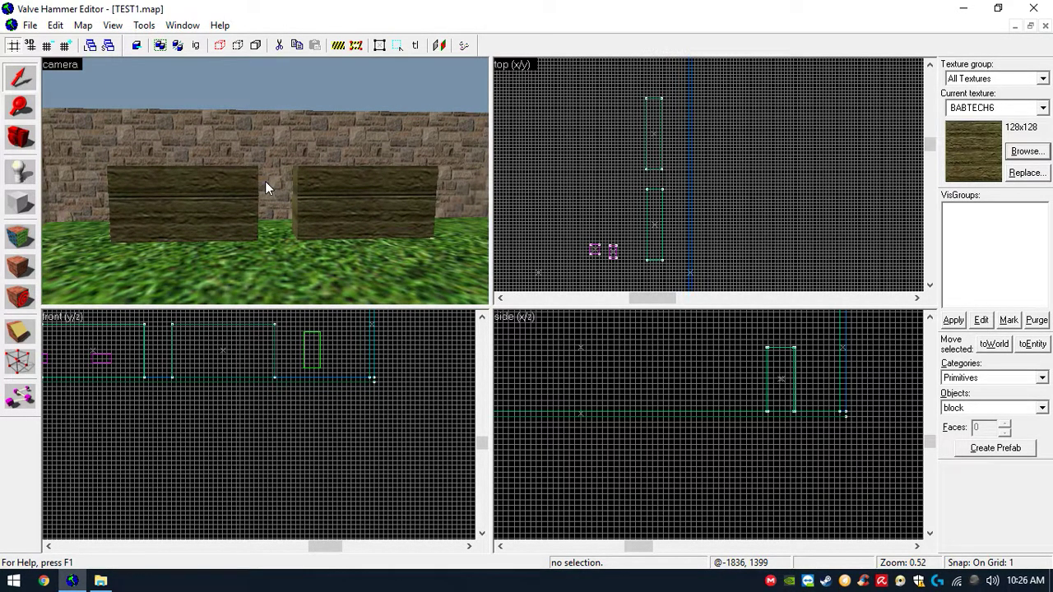
click(251, 186)
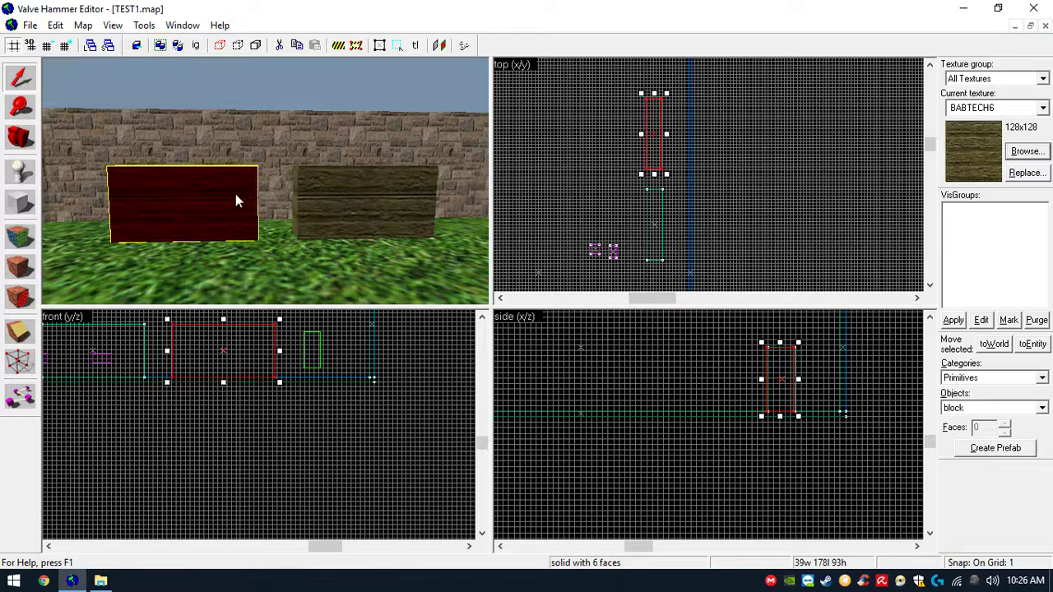
key(shift+a)
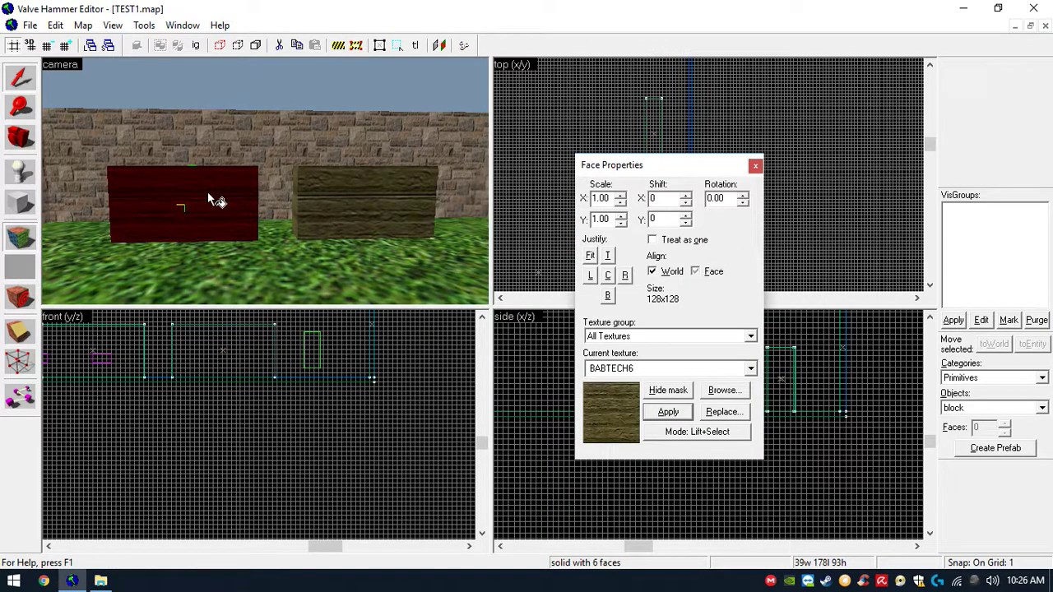
click(719, 392)
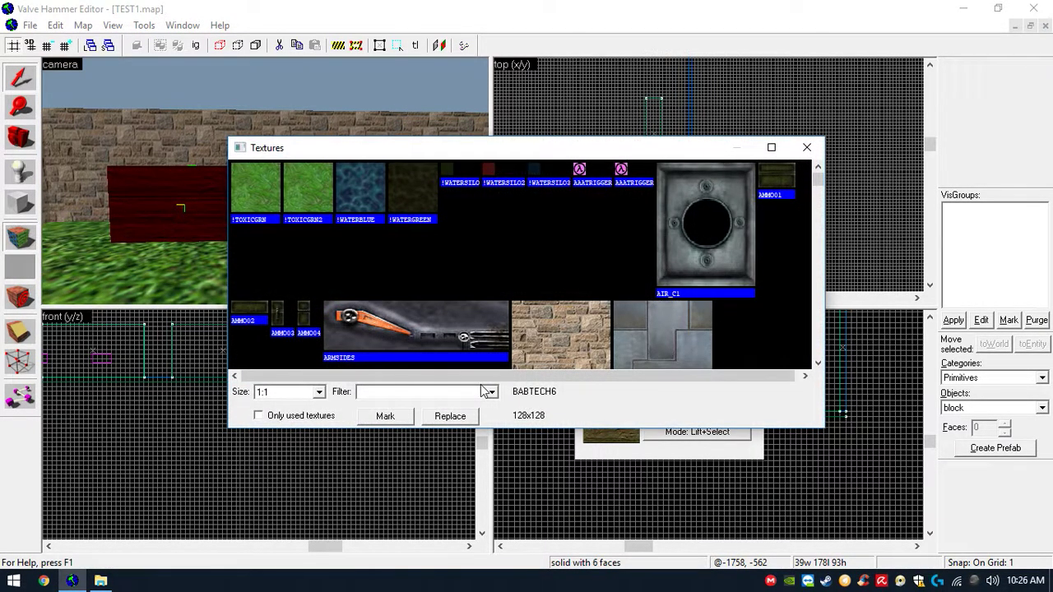
text(glass)
double_click(319, 217)
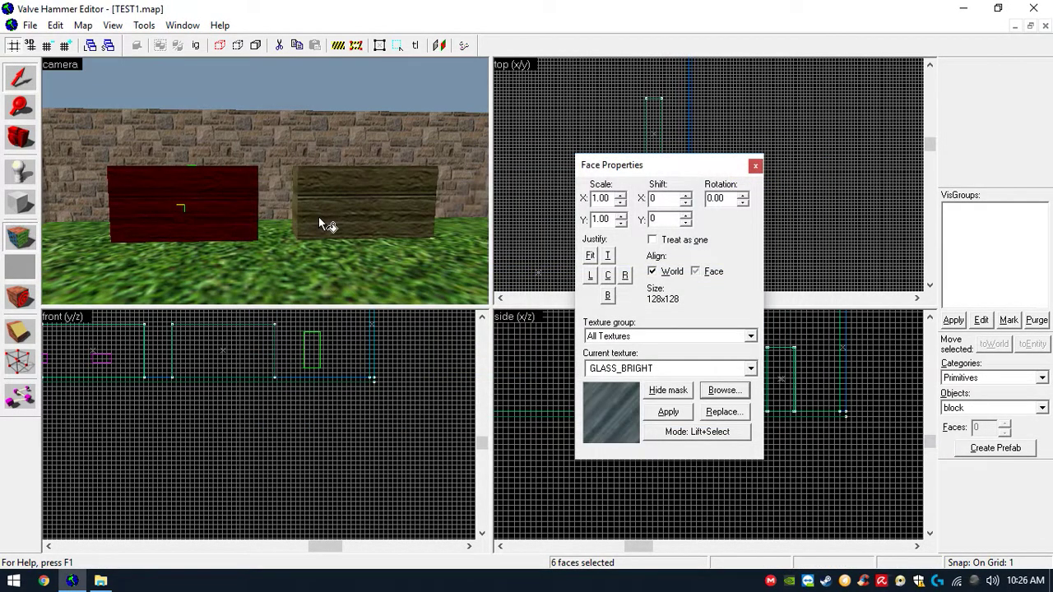
click(668, 411)
click(754, 167)
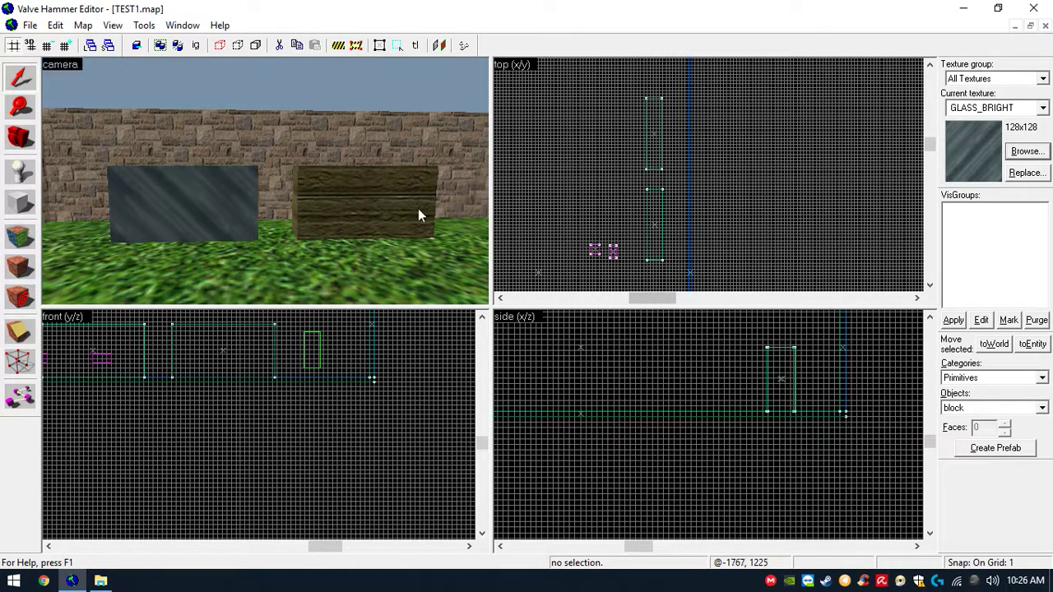
- Tie the left glass block to an entity and set its class to func_wall
click(393, 207)
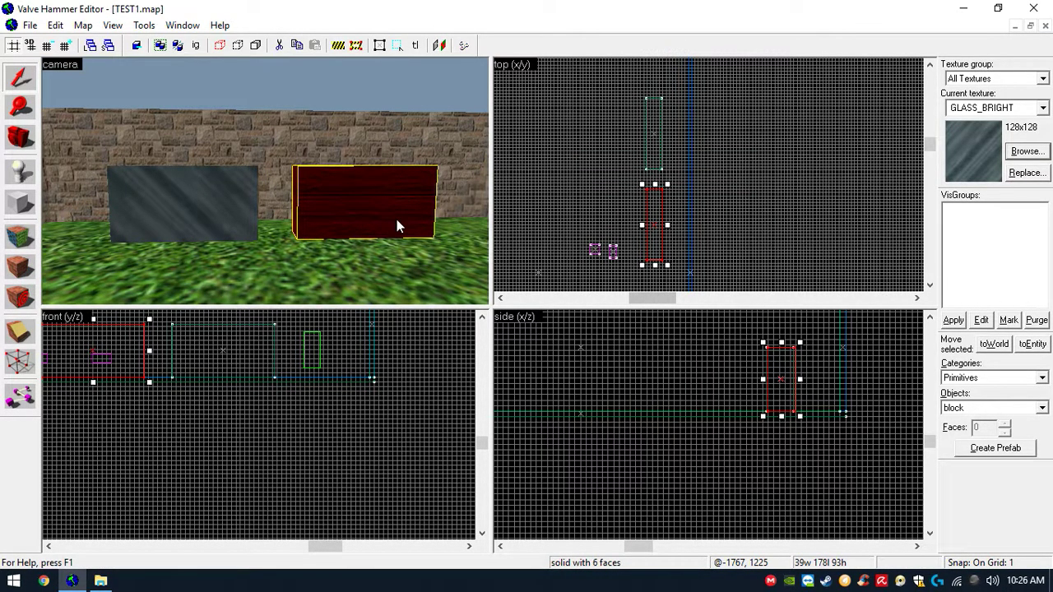
click(231, 202)
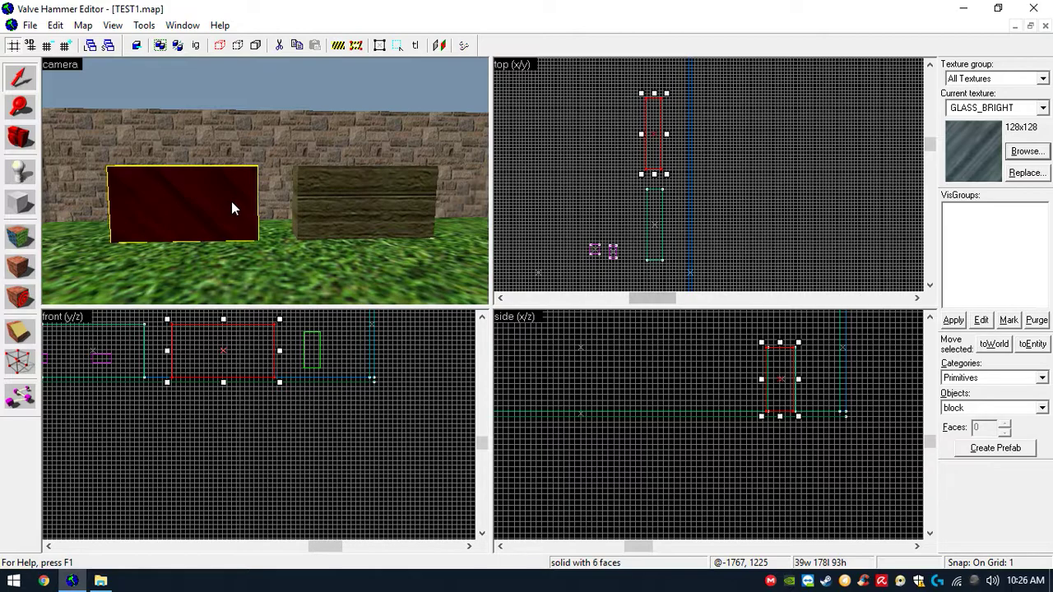
click(144, 25)
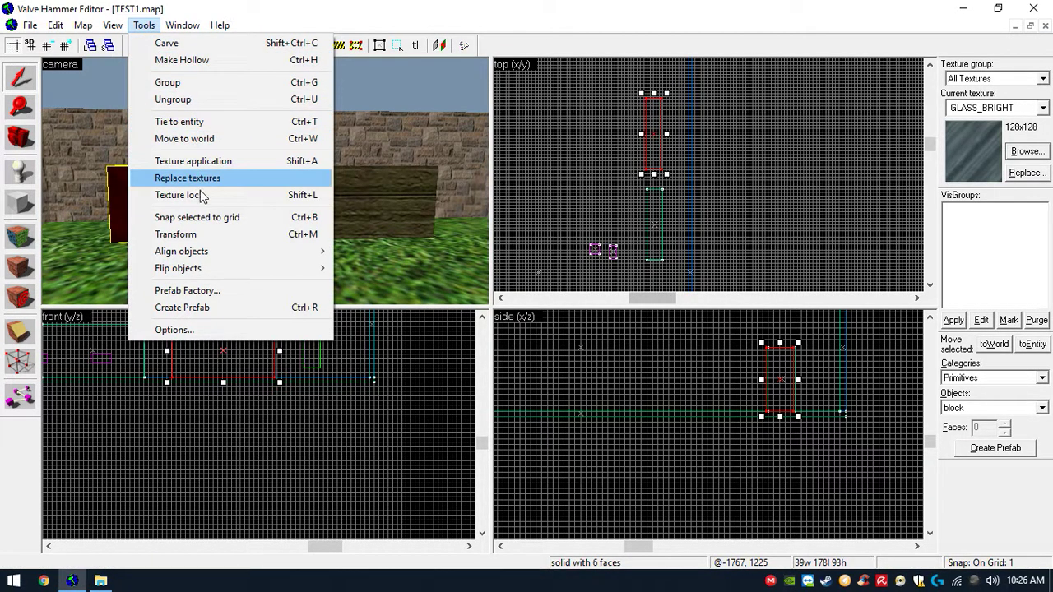
click(195, 122)
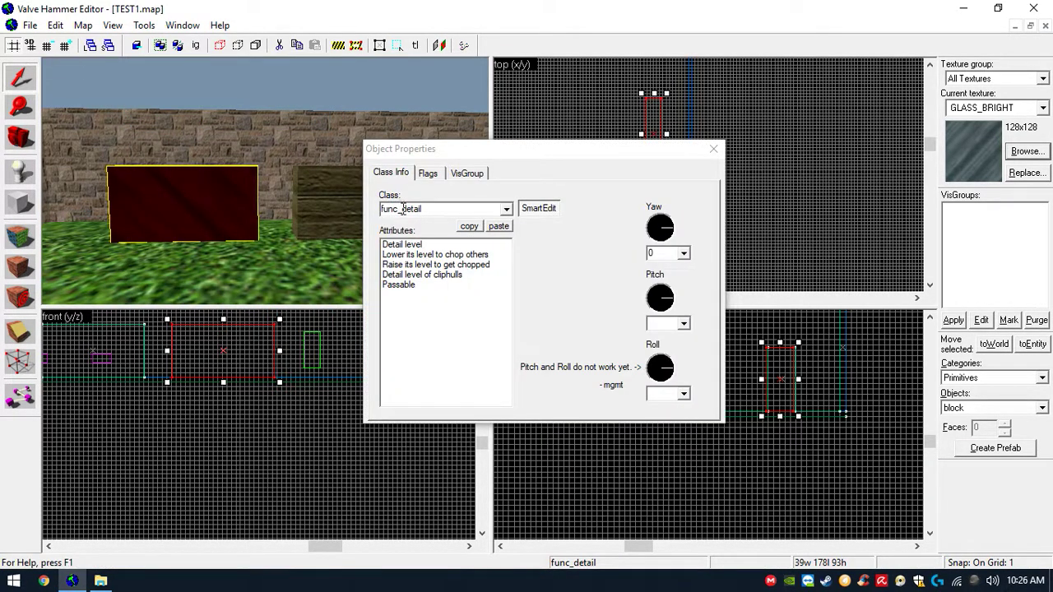
double_click(437, 211)
drag(412, 210, 449, 209)
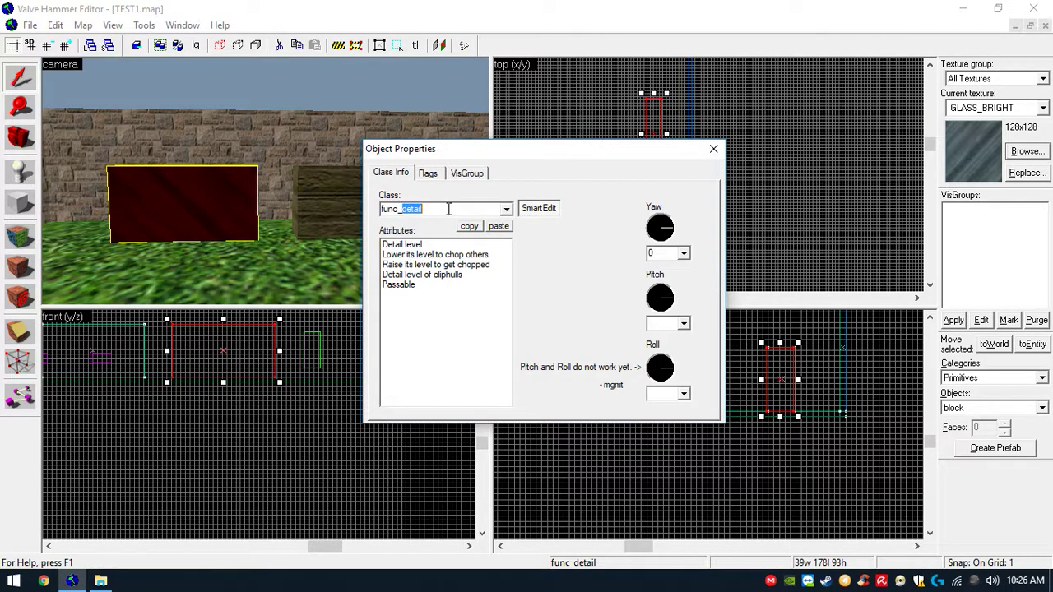
text(wall)
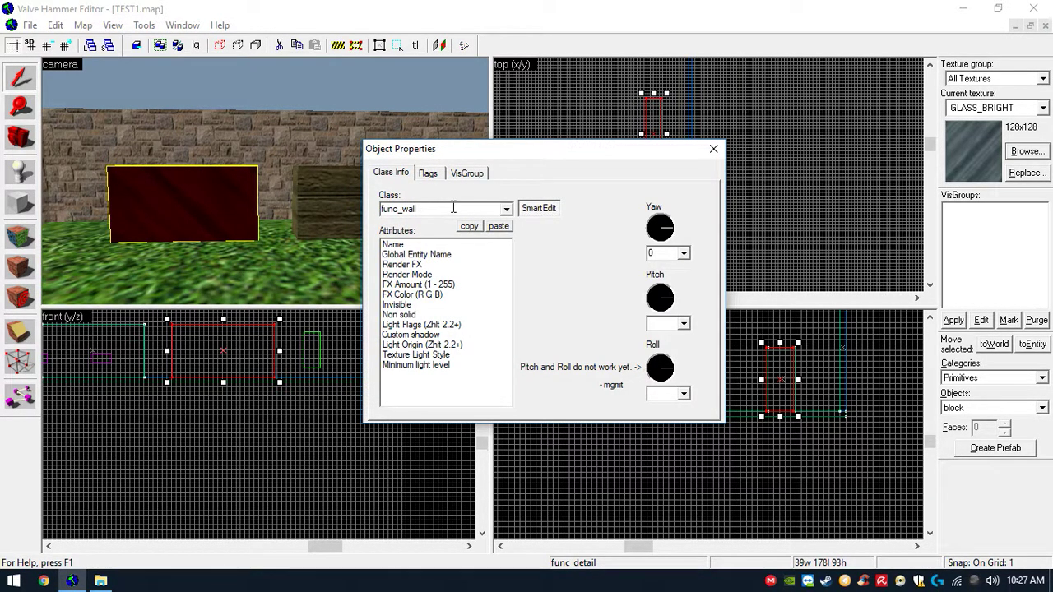
- Set the func_wall's Render Mode to Additive and its FX Amount to 100, then close the properties
click(441, 272)
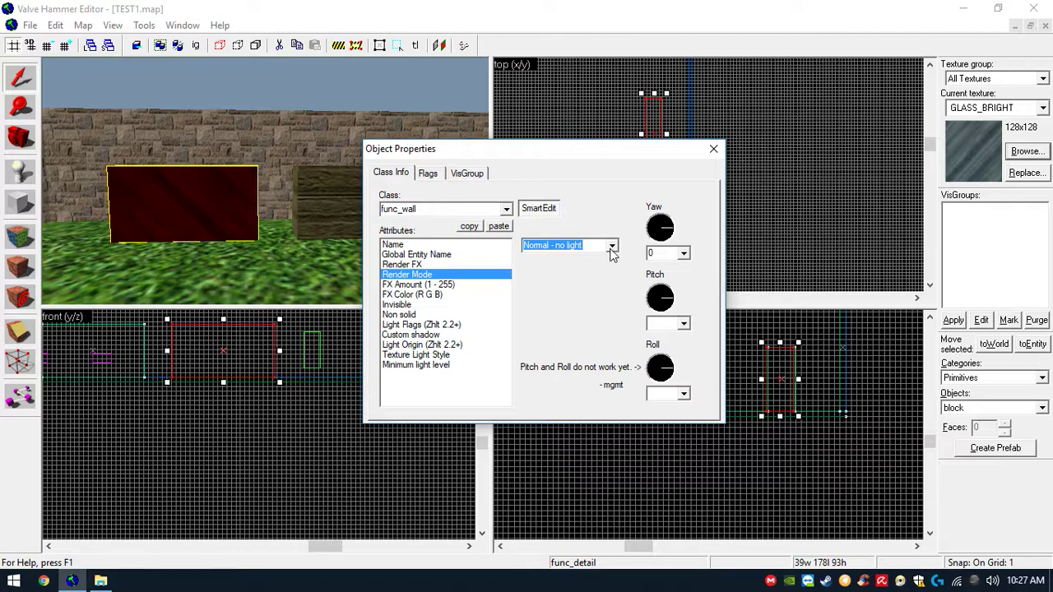
click(583, 247)
click(560, 314)
click(487, 285)
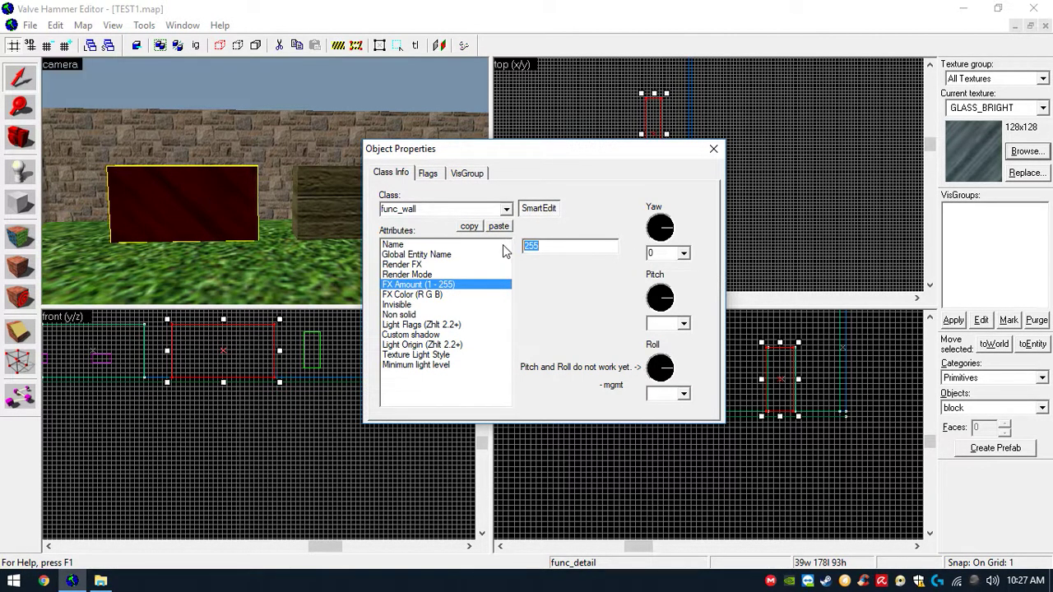
text(100)
click(542, 49)
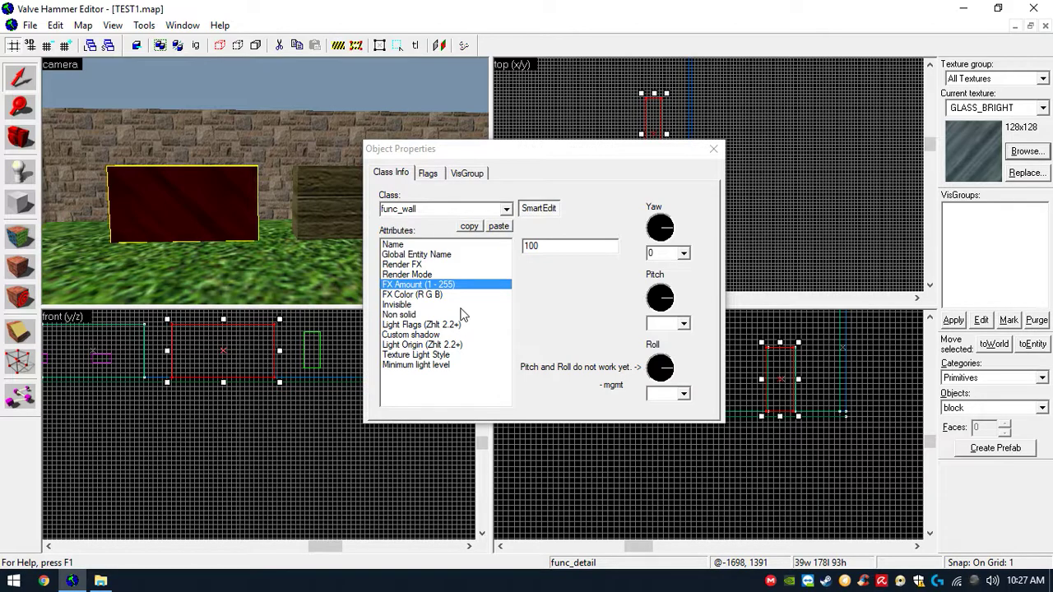
click(454, 265)
click(457, 274)
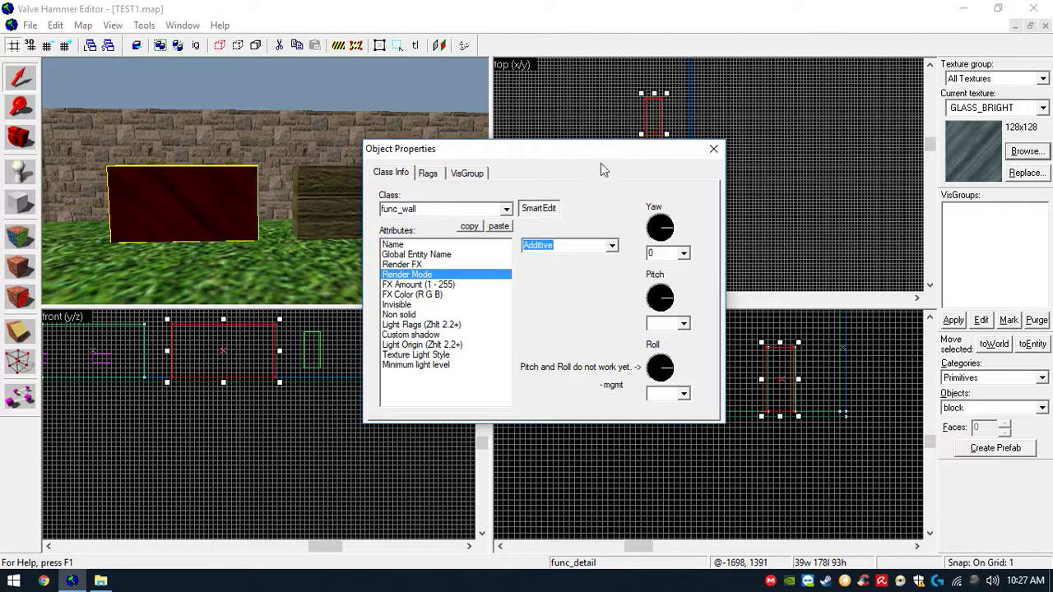
click(713, 149)
- Tie the right wooden block to an entity with the class func_breakable
click(404, 211)
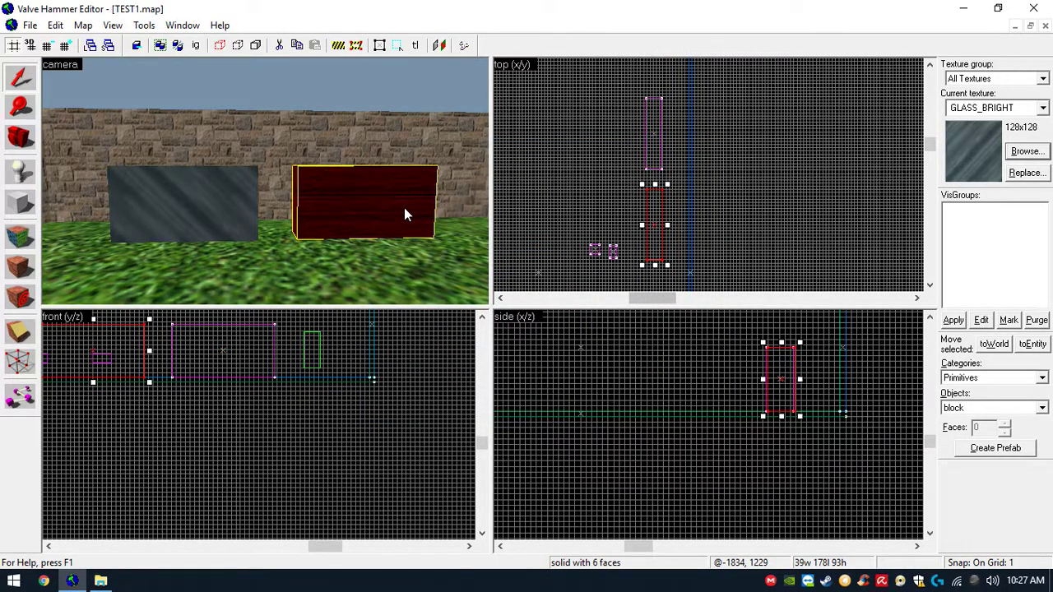
key(d)
key(w)
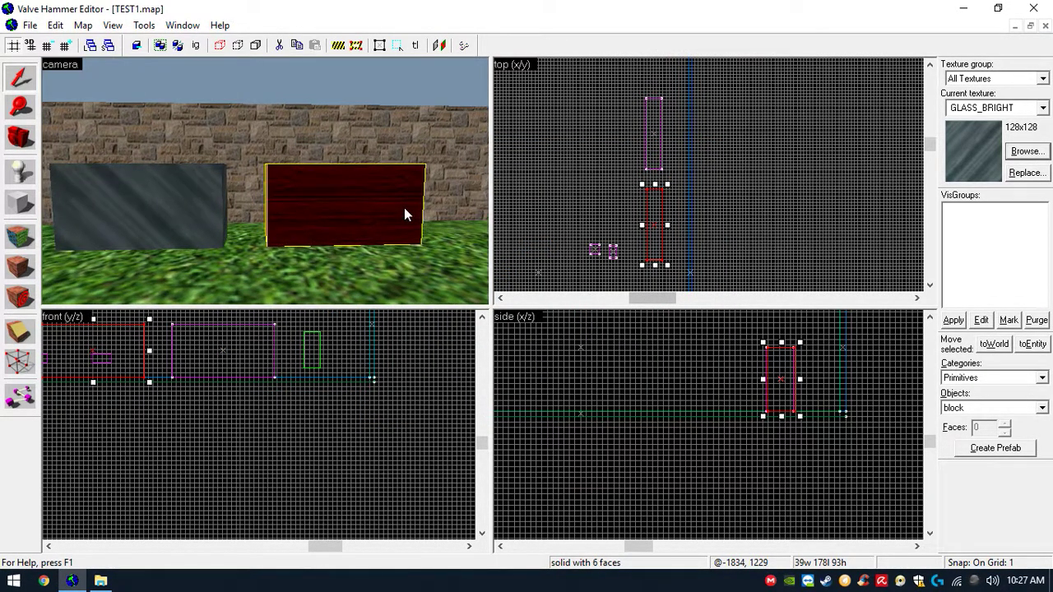
click(144, 25)
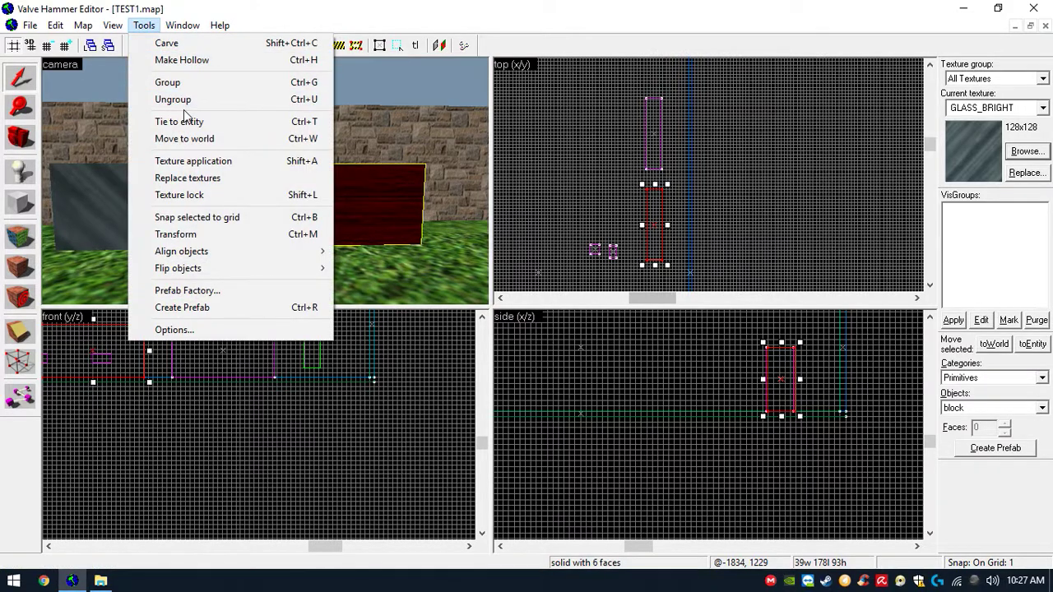
click(208, 121)
click(507, 209)
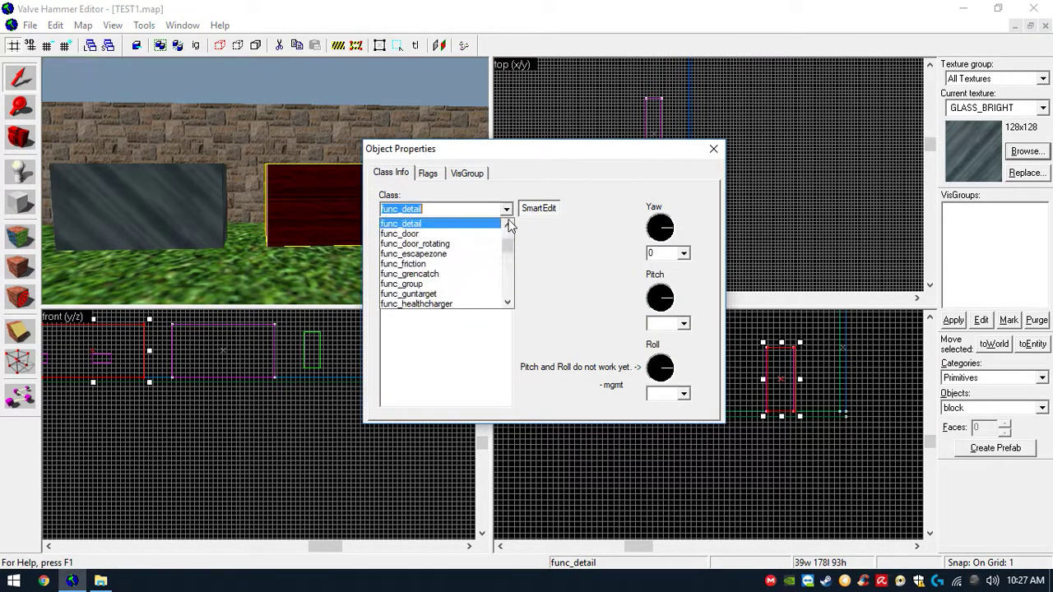
drag(507, 249, 506, 242)
click(477, 245)
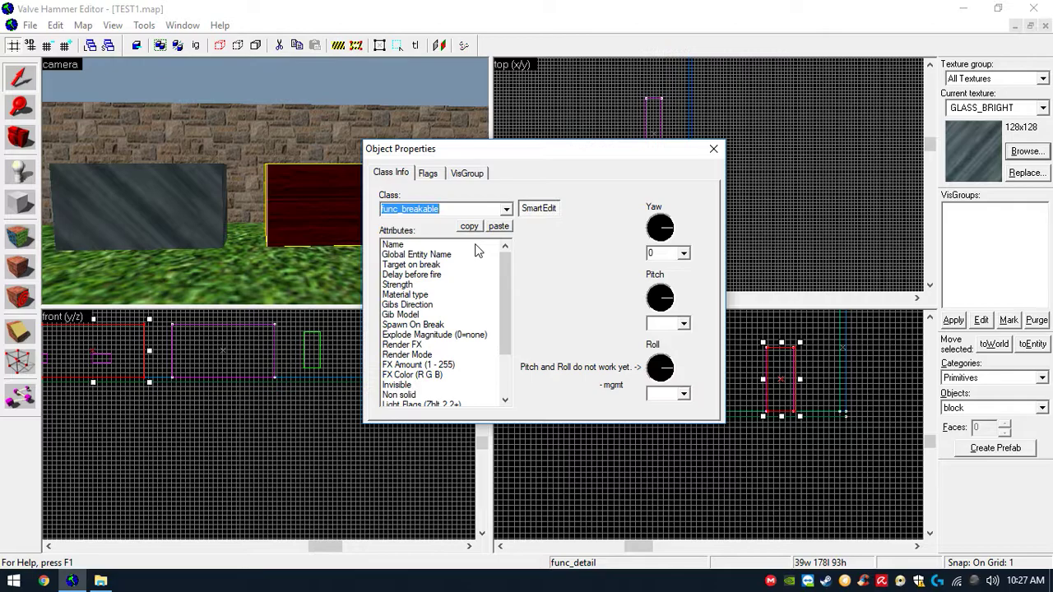
- Set the breakable's Strength to 300 and its Material type to Cinder Block
click(471, 285)
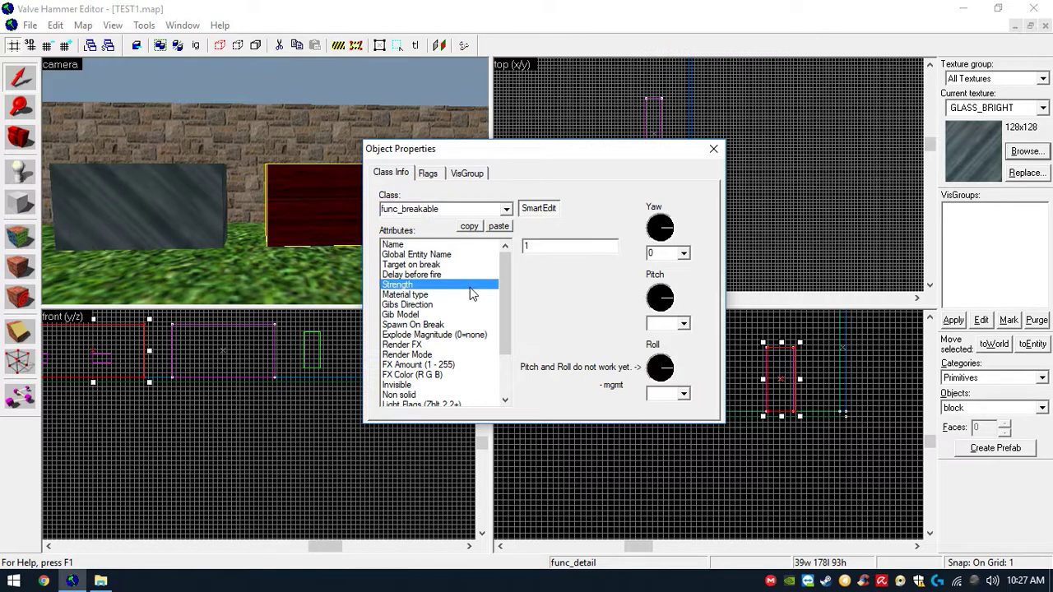
double_click(524, 246)
text(300)
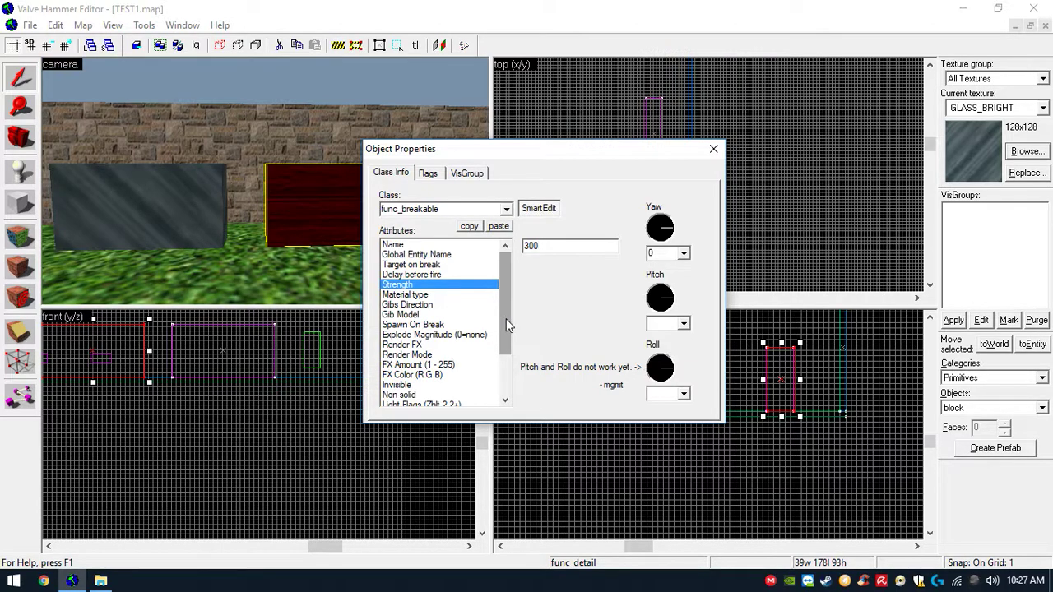
click(444, 295)
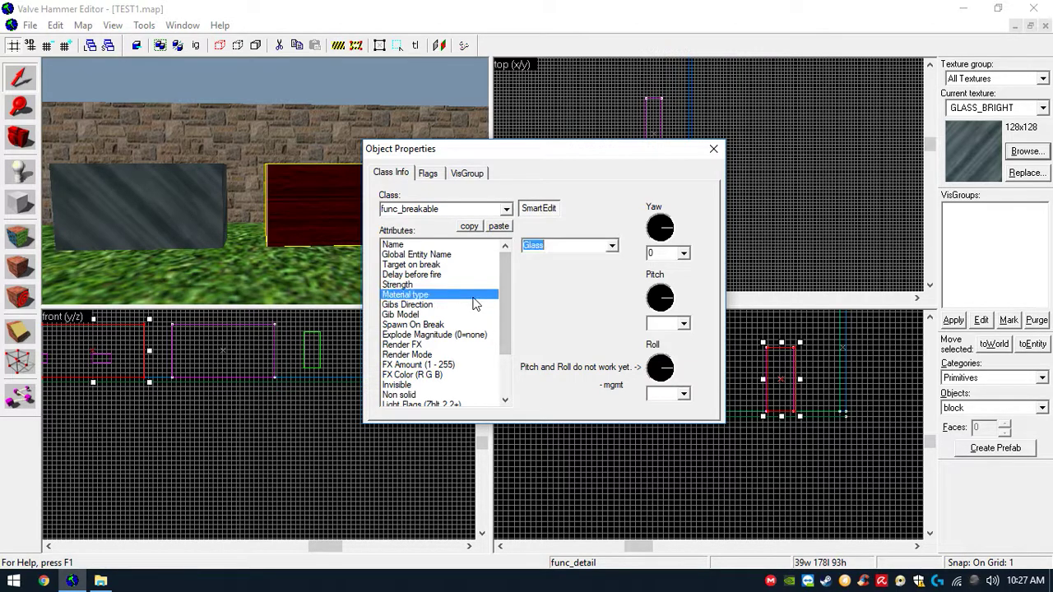
click(612, 245)
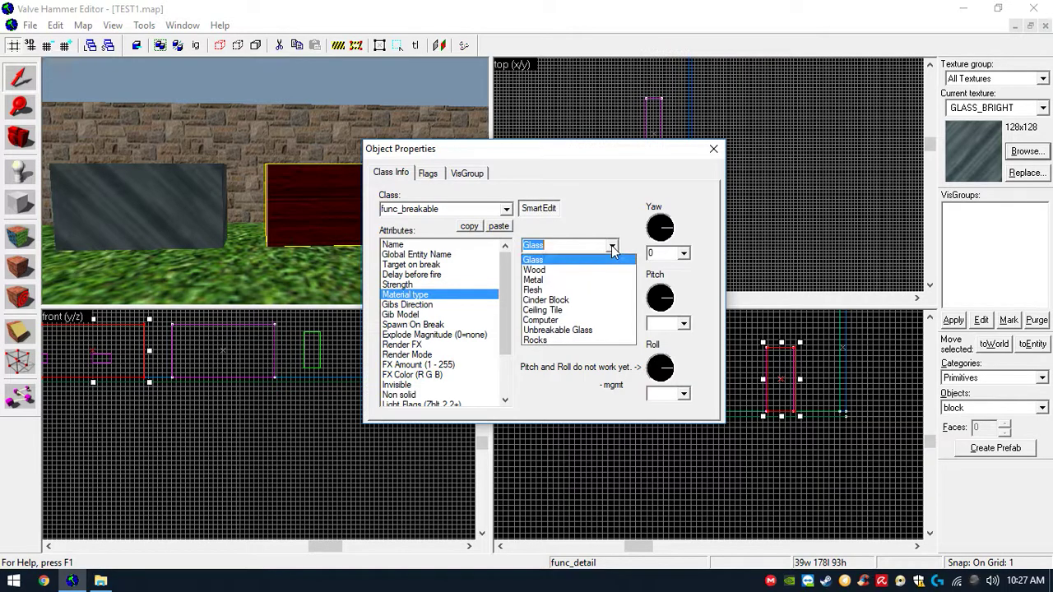
click(588, 306)
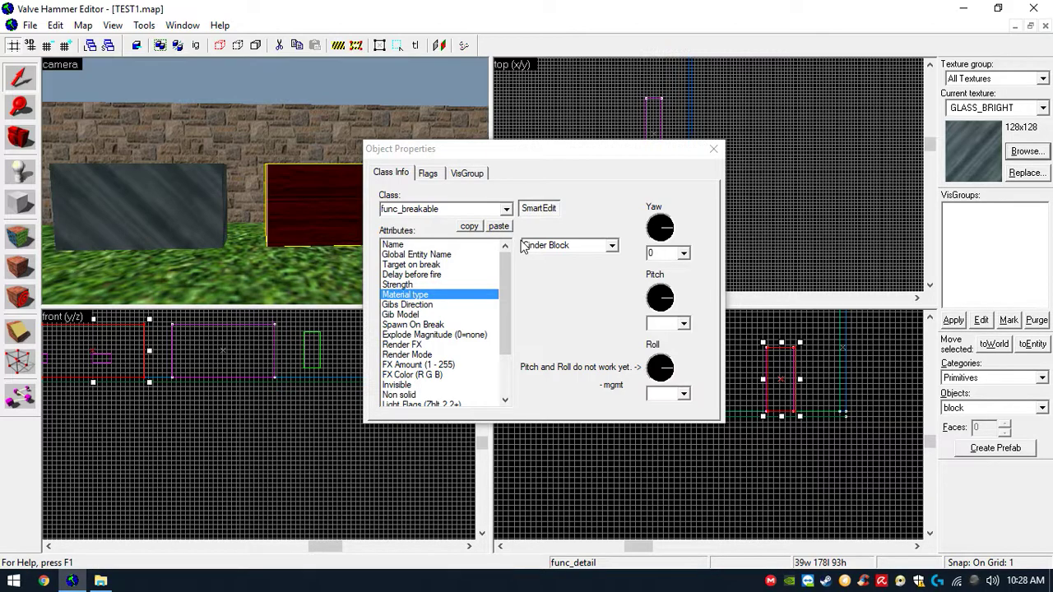
- Set the breakable's Render Mode to Solid - no light and close the properties
click(471, 344)
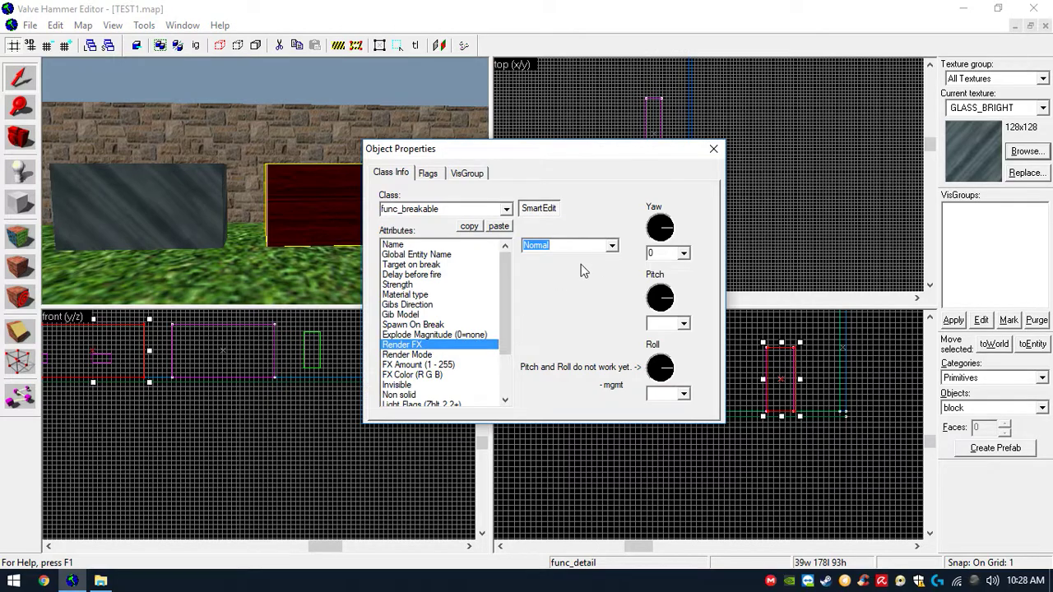
click(612, 246)
click(614, 246)
click(470, 355)
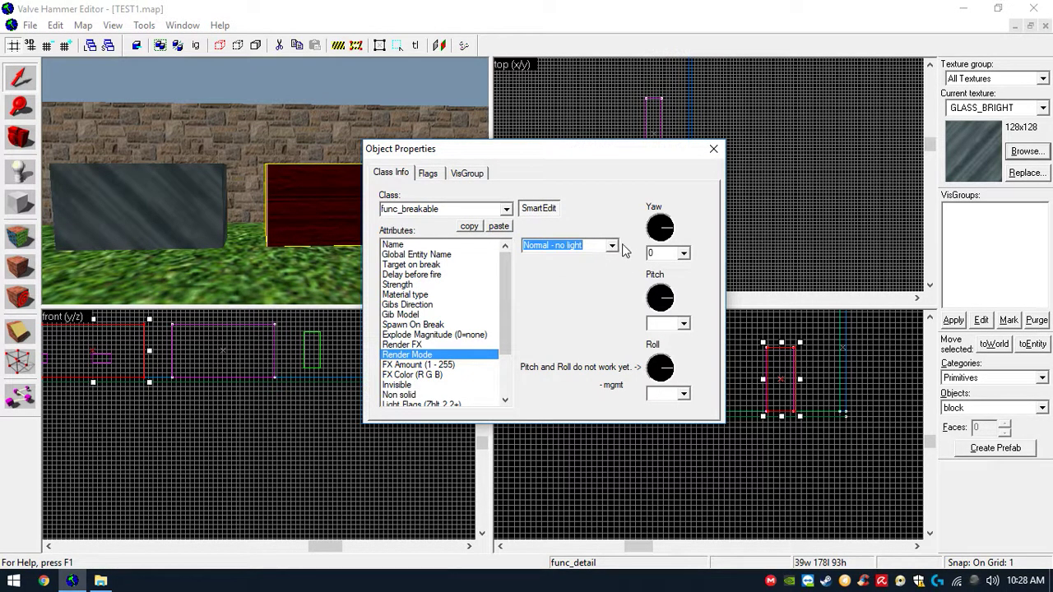
click(613, 246)
click(588, 299)
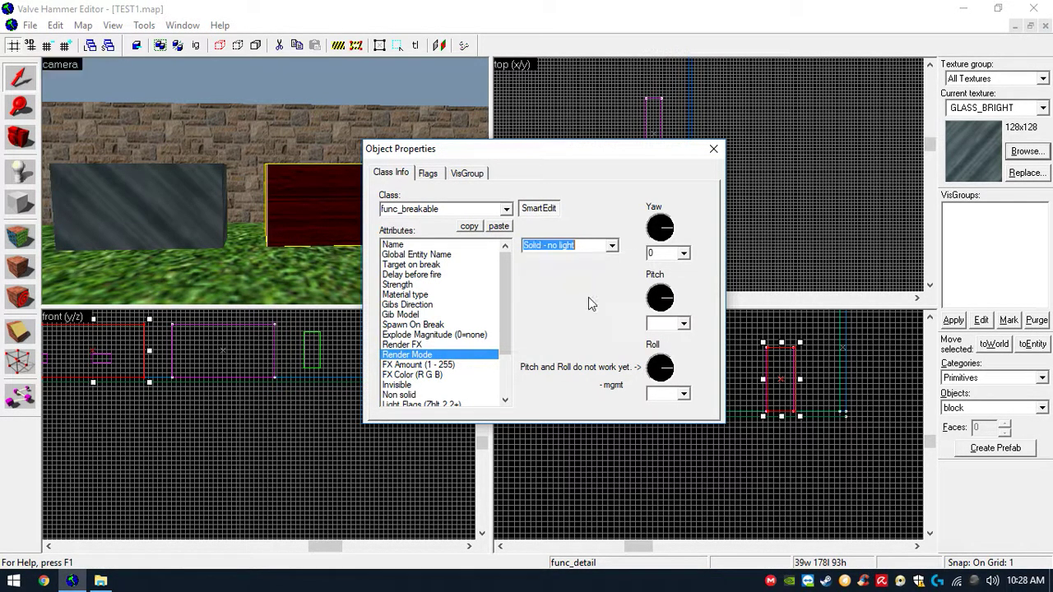
click(713, 153)
scroll(508, 146, down, 2)
scroll(413, 164, down, 3)
scroll(342, 218, down, 3)
scroll(342, 215, up, 2)
- Export the map again and run the Batch Compiler on TEST1.map
click(30, 24)
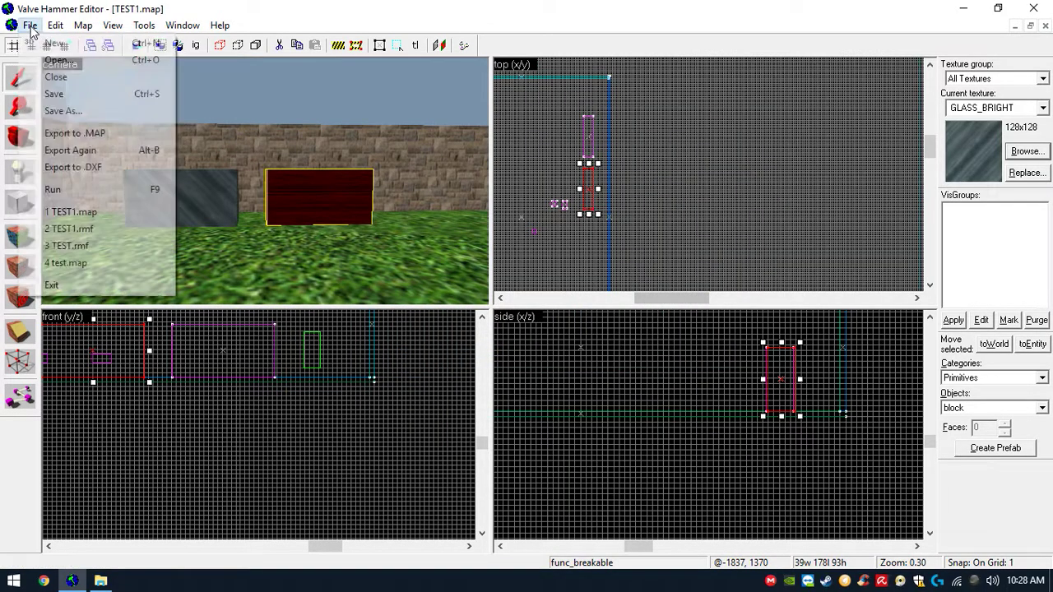
click(52, 158)
click(100, 581)
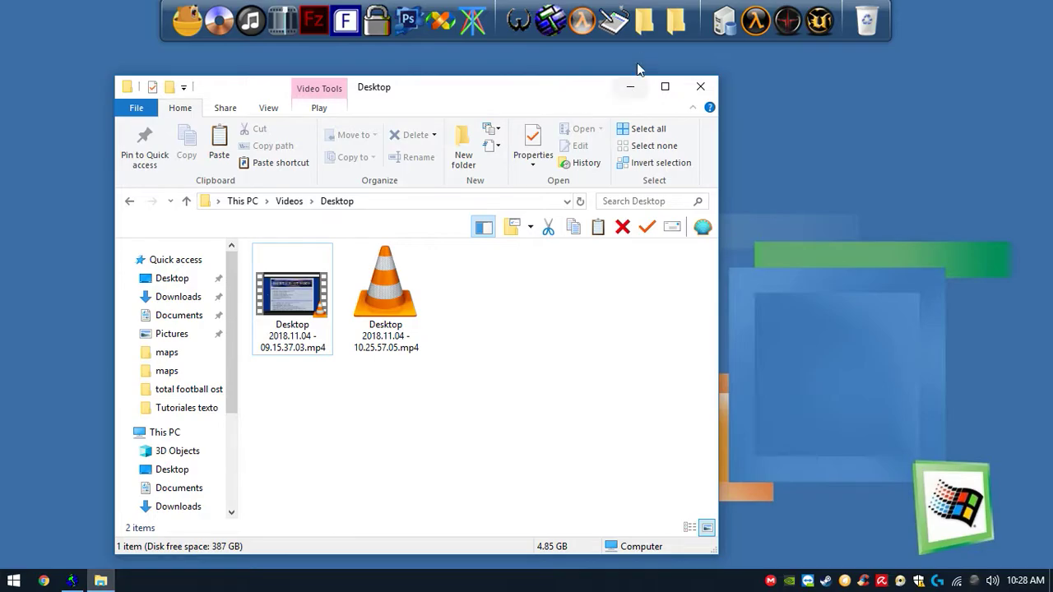
click(625, 29)
click(770, 413)
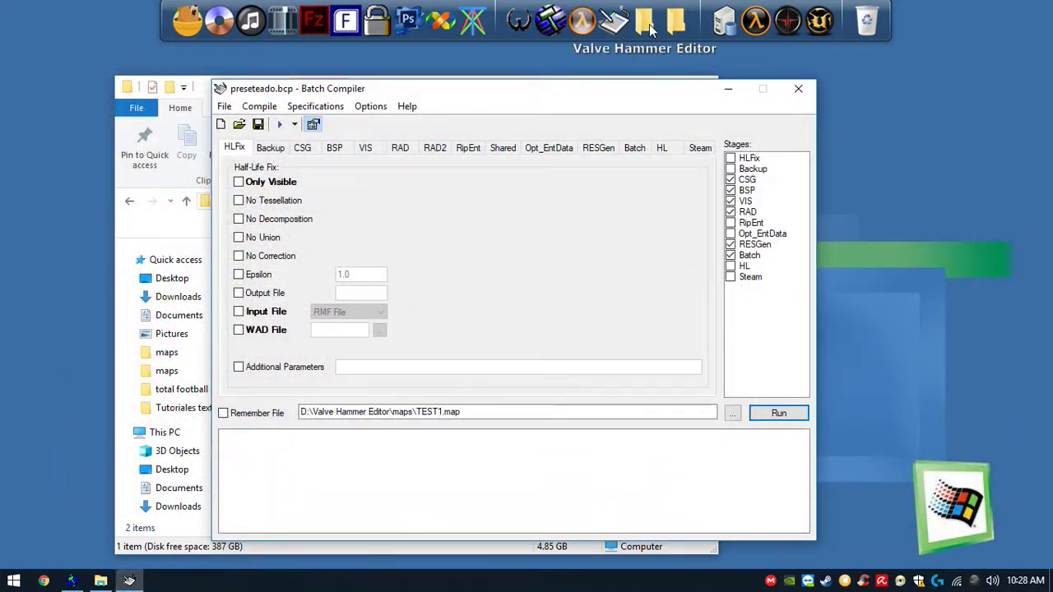
- Copy TEST1.bsp from the editor's maps folder into the Counter-Strike cstrike maps folder, replacing the existing file
click(675, 20)
double_click(346, 246)
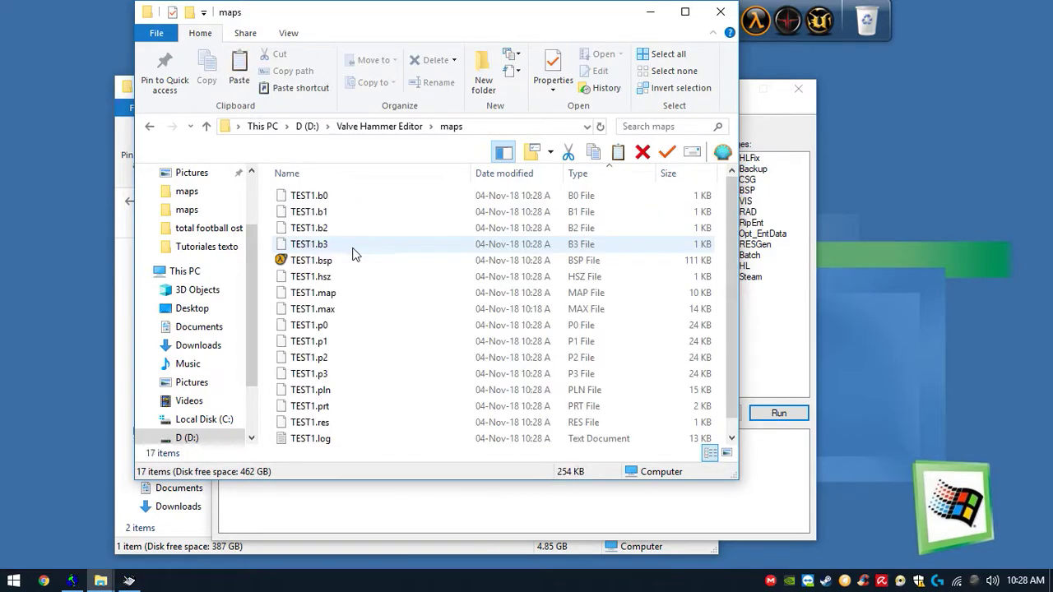
click(366, 256)
click(720, 16)
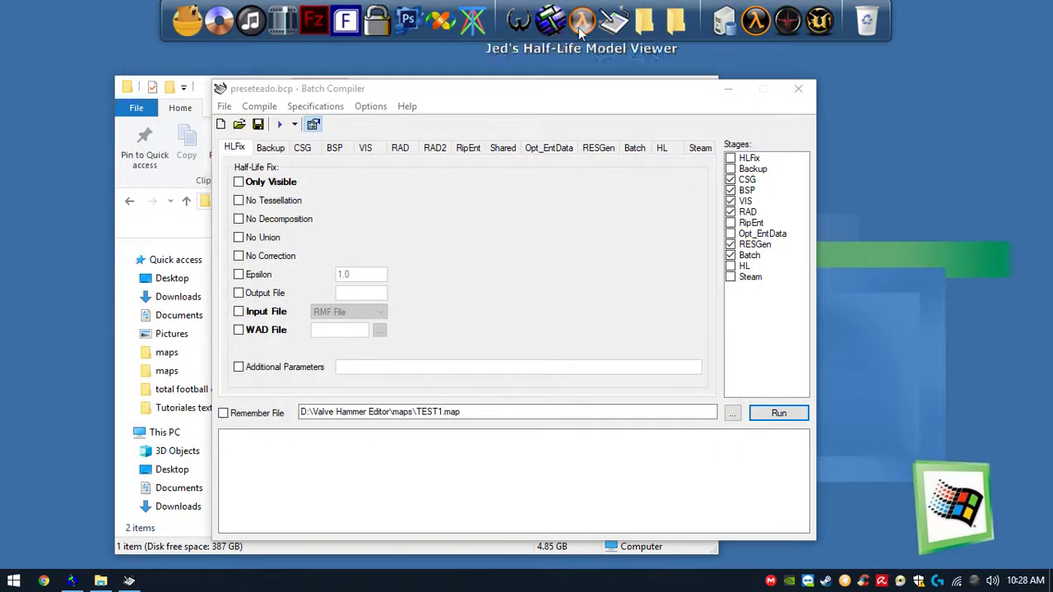
click(675, 20)
click(535, 264)
key(ctrl+v)
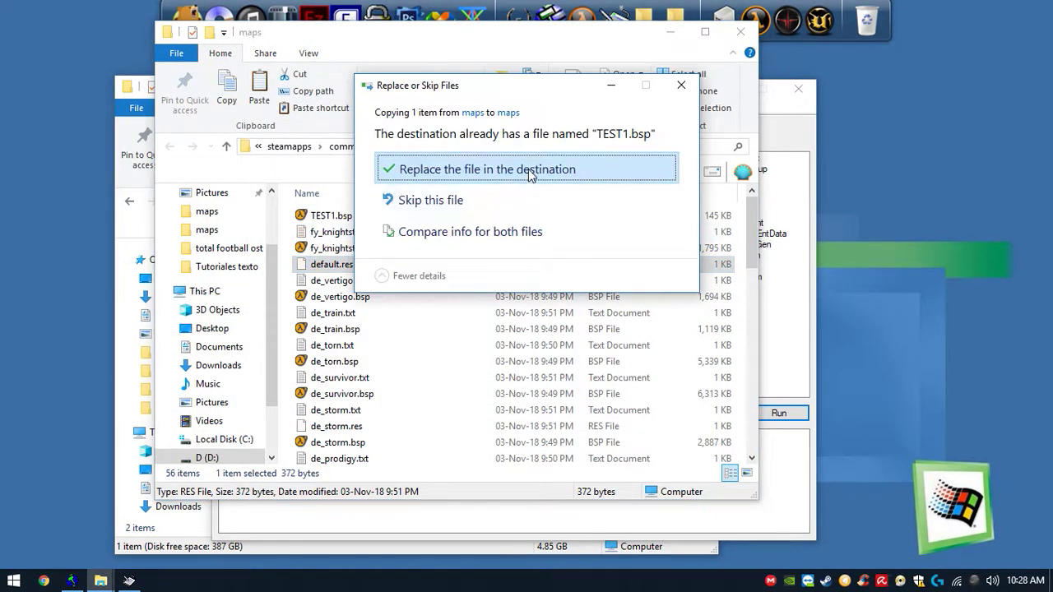
click(505, 167)
- Switch to Steam and launch Counter-Strike, closing the Batch Compiler window
right_click(826, 581)
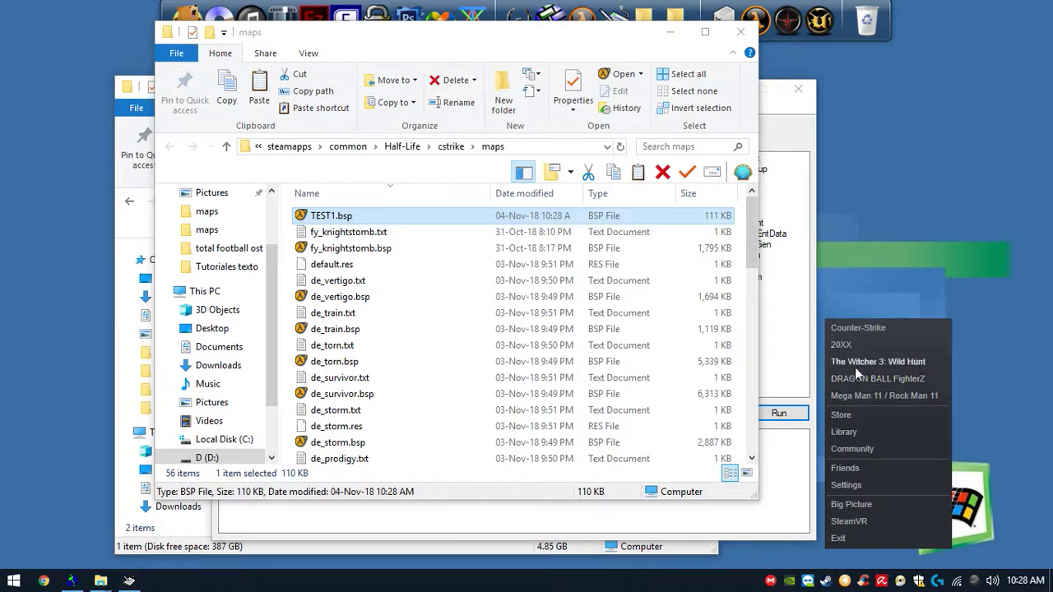
click(871, 326)
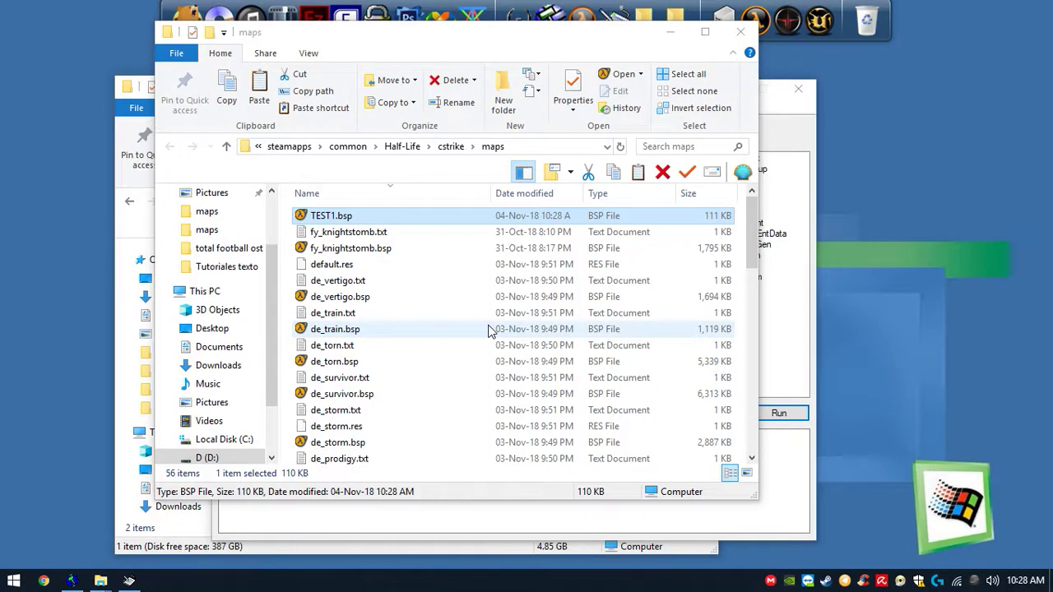
right_click(825, 578)
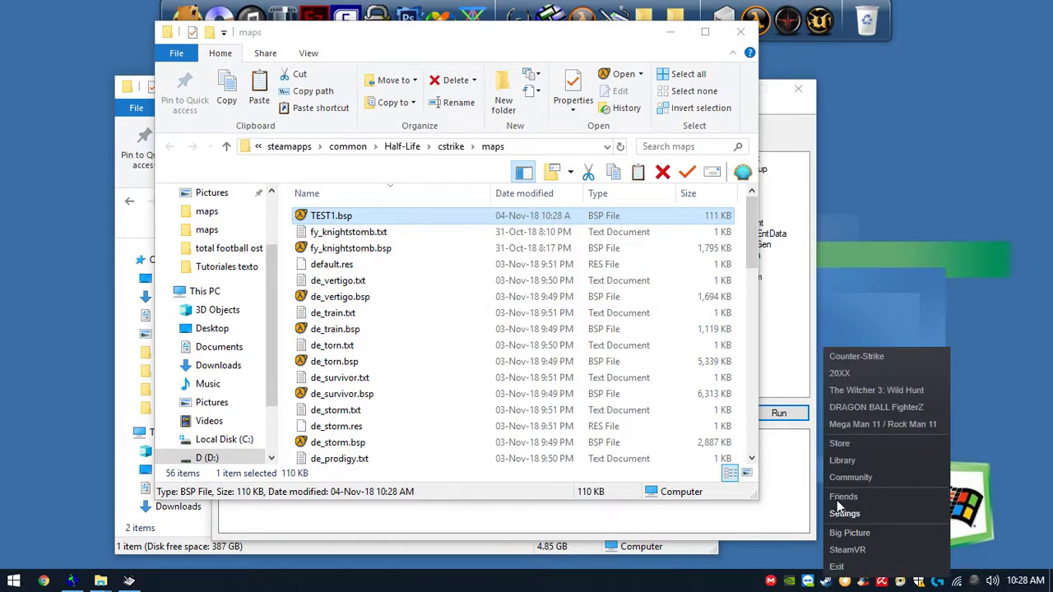
click(867, 356)
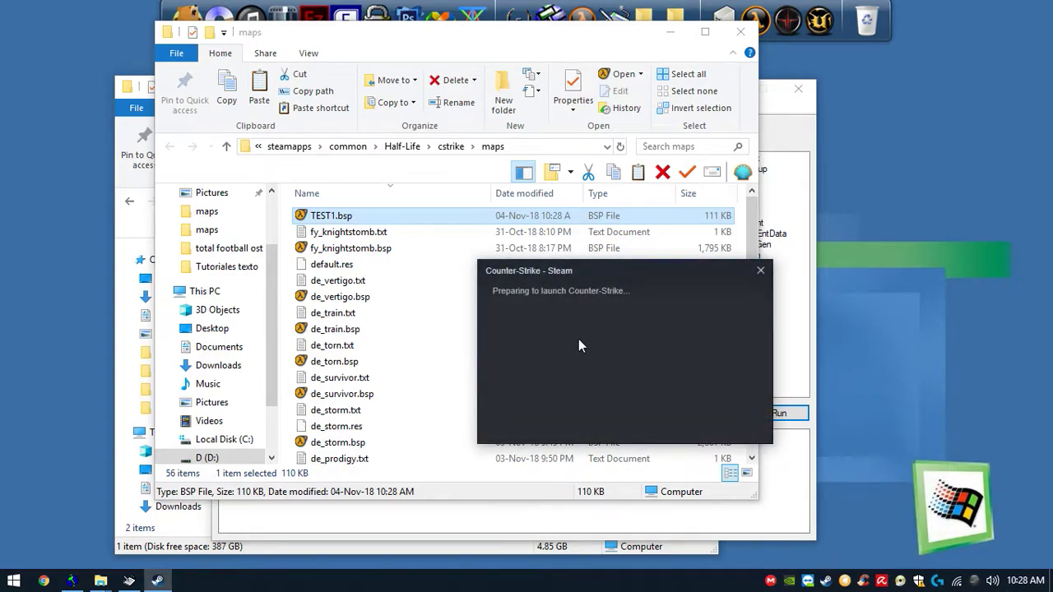
click(740, 31)
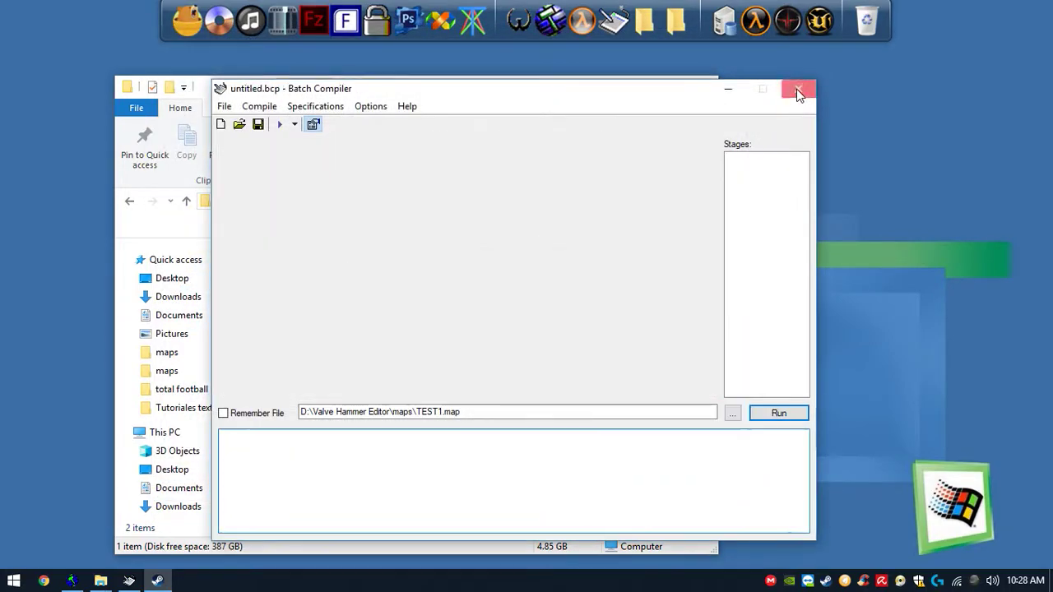
click(798, 88)
click(696, 89)
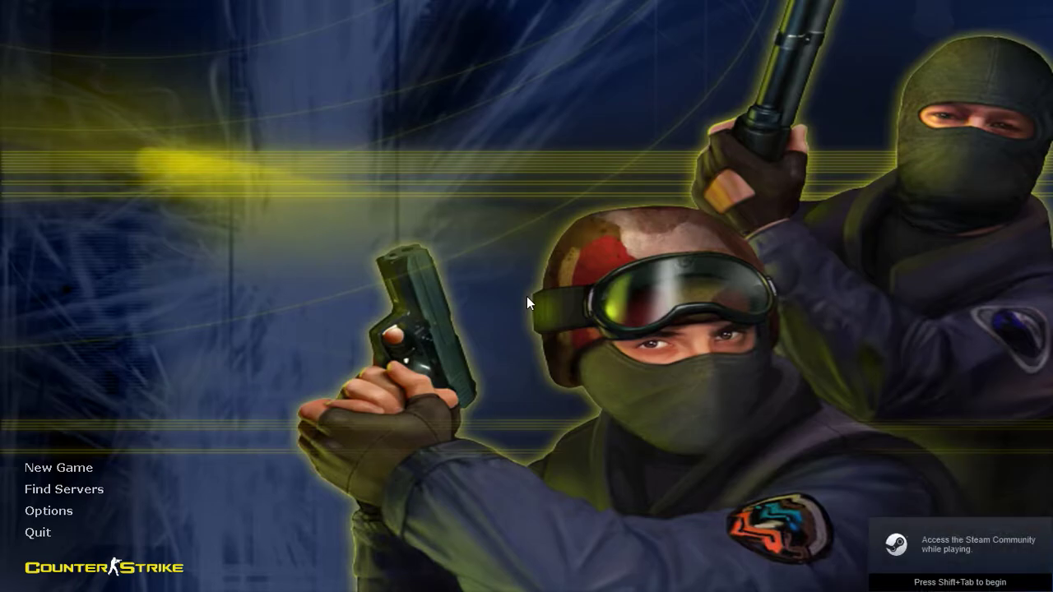
- Start a new game in Counter-Strike on the TEST1 map
click(38, 469)
click(558, 198)
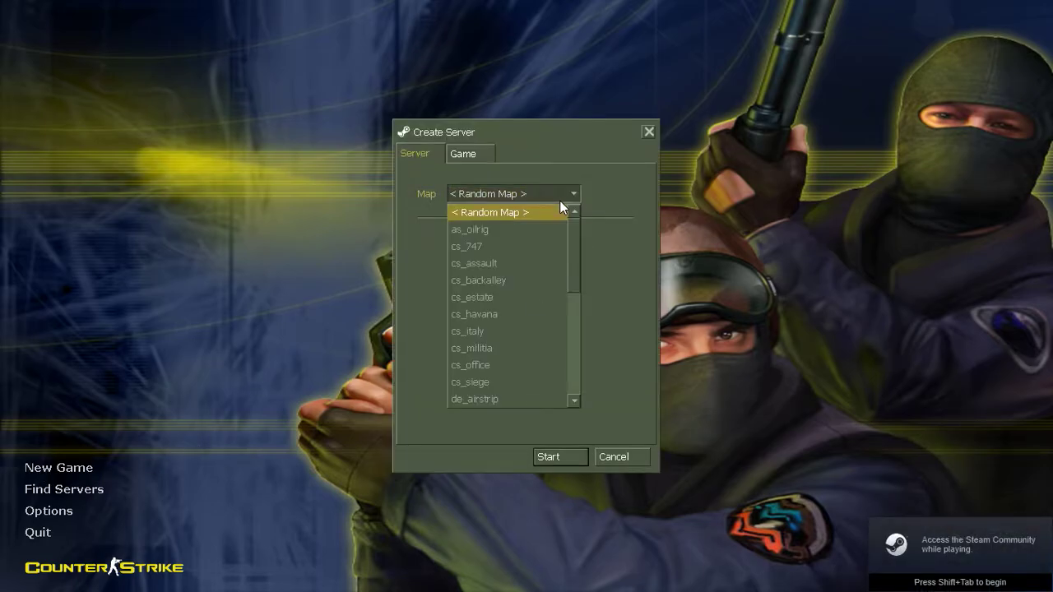
key(Up)
key(Return)
click(574, 454)
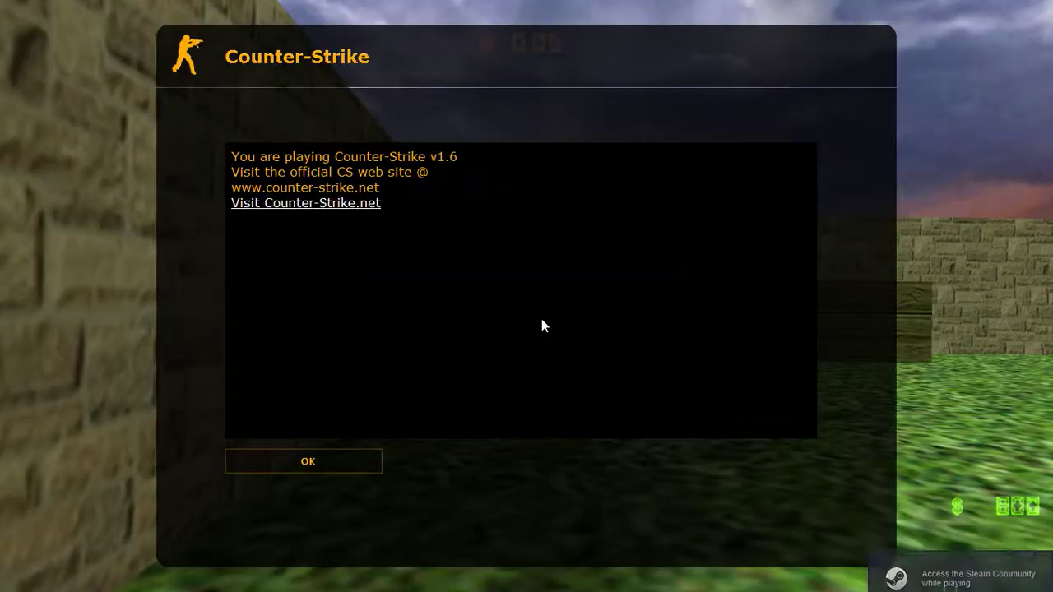
click(345, 461)
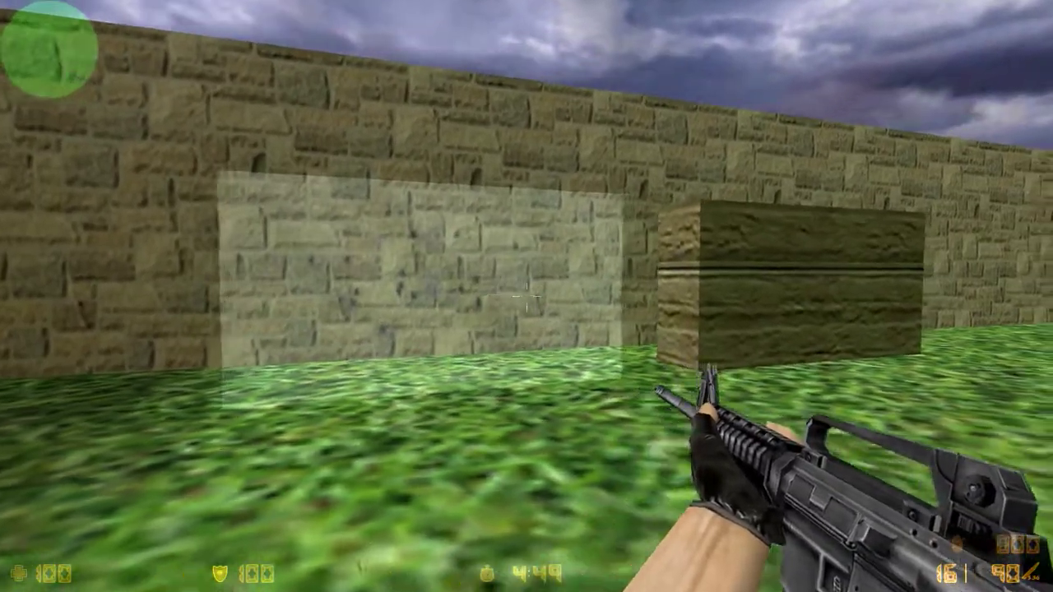
- Walk around the map and shoot the glass wall and the breakable block to test them
key(w)
key(d)
key(s)
key(a)
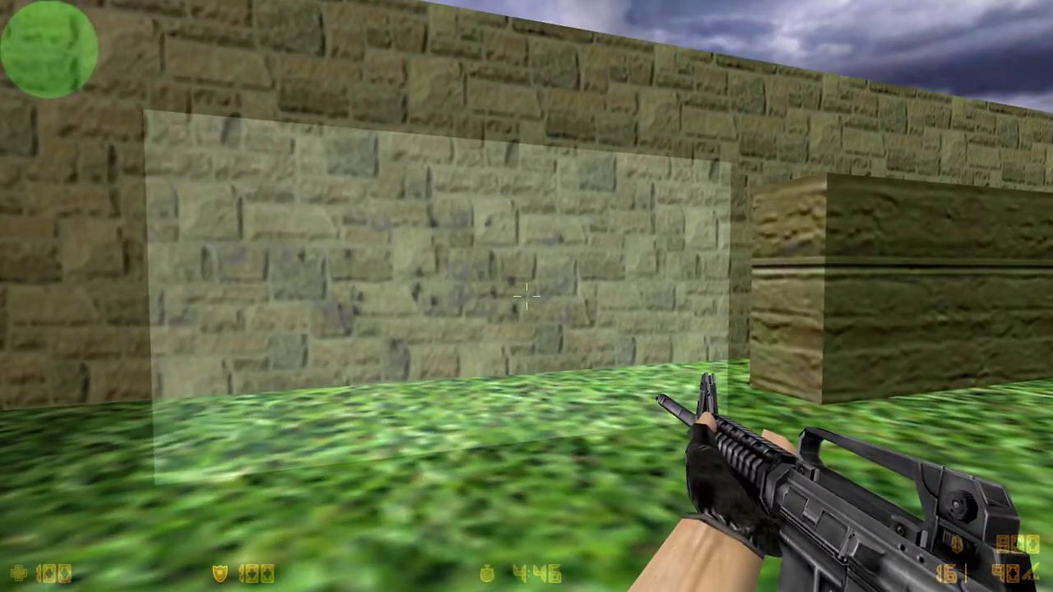
key(w)
drag(526, 296, 526, 296)
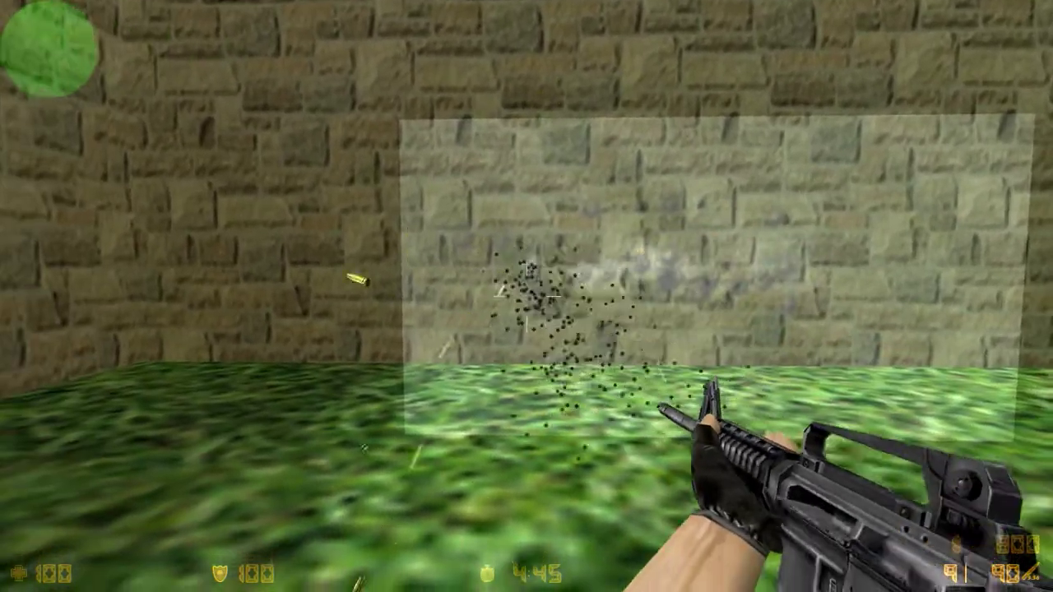
key(r)
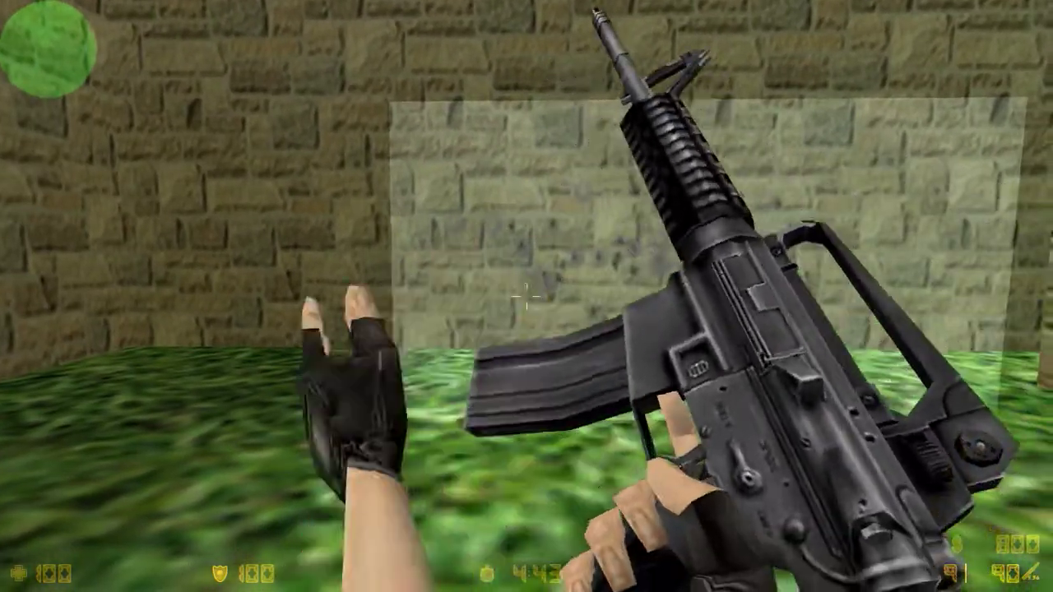
key(s)
key(d)
key(s)
drag(526, 296, 526, 296)
key(w)
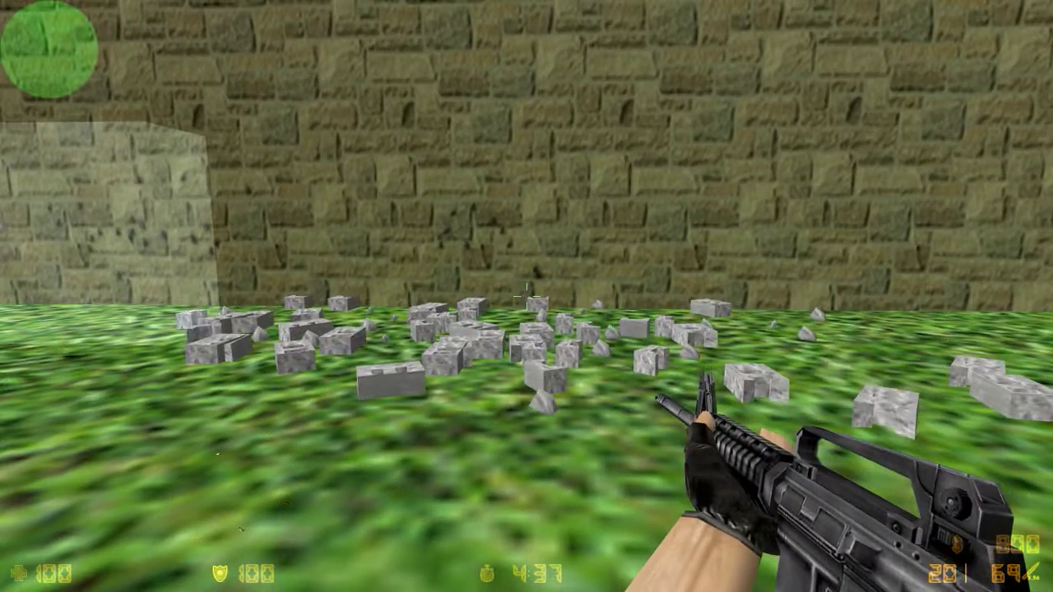
key(s)
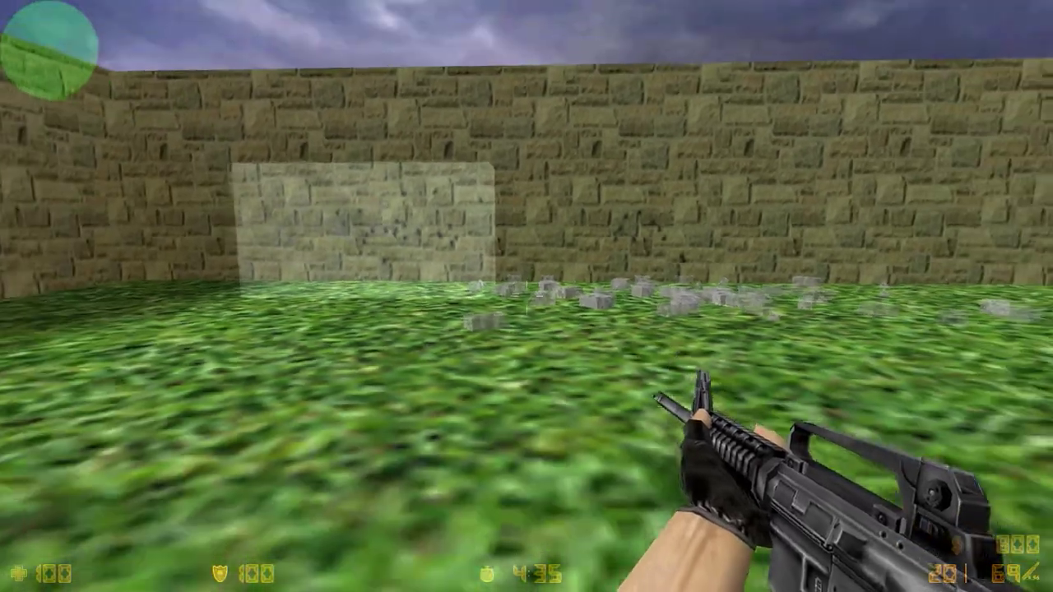
- Quit the game with the quit console command
key(grave)
text(quit)
key(Return)
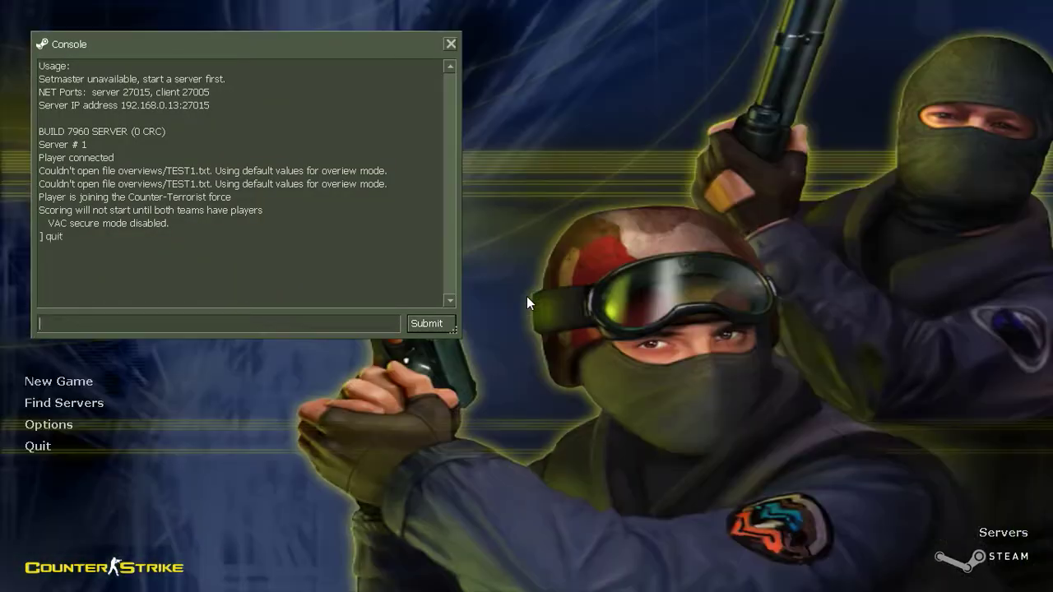
- Switch to Hammer and delete the glass wall and the breakable block
click(71, 581)
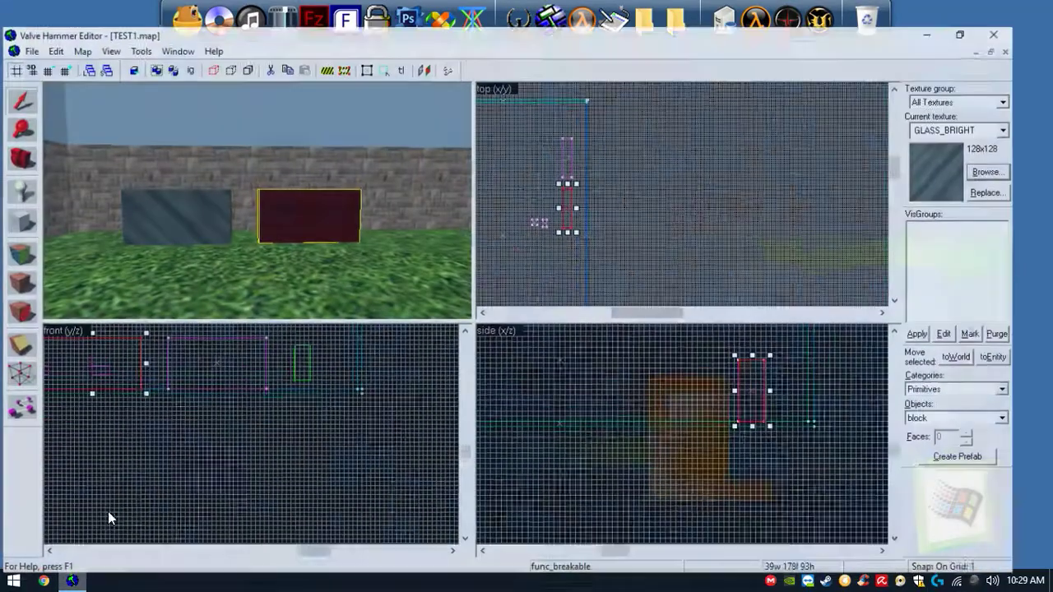
click(172, 214)
key(Delete)
click(298, 188)
key(Delete)
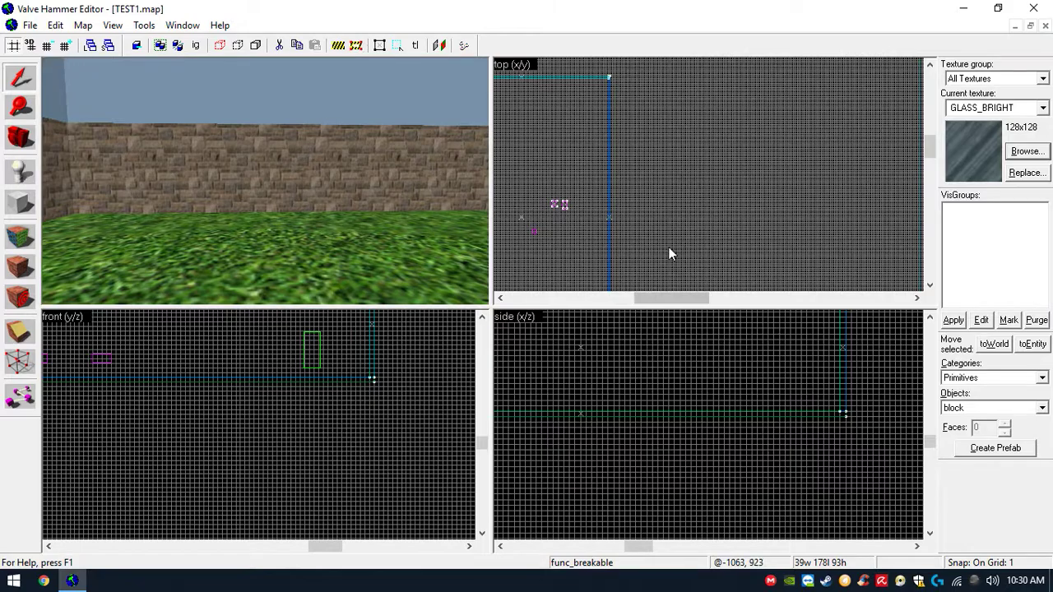
- Filter the texture browser for trigger and make AAATRIGGER the current texture
scroll(671, 247, down, 5)
scroll(620, 247, up, 3)
scroll(592, 181, up, 3)
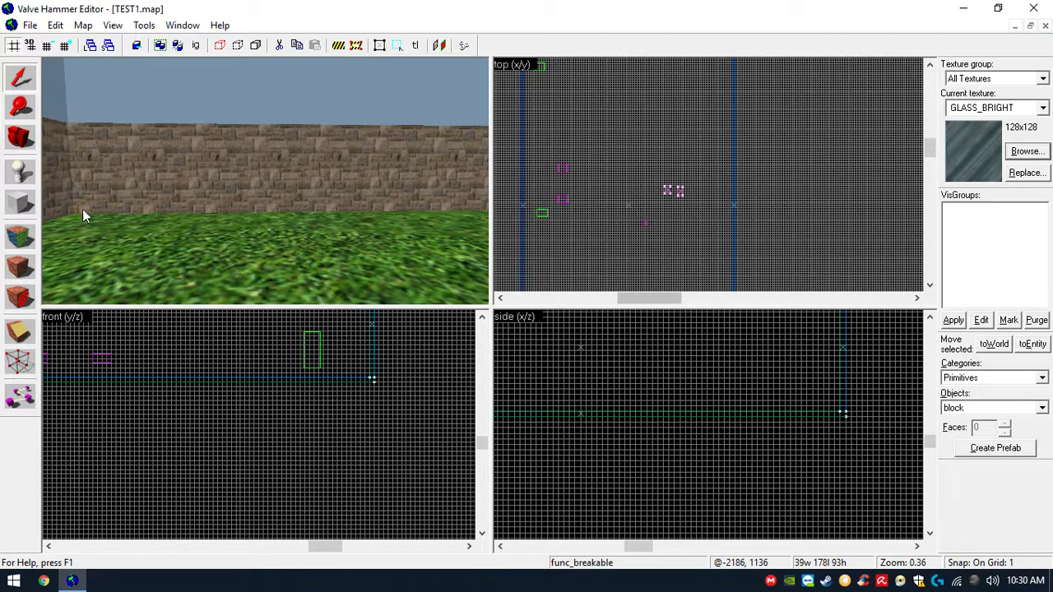
click(1026, 154)
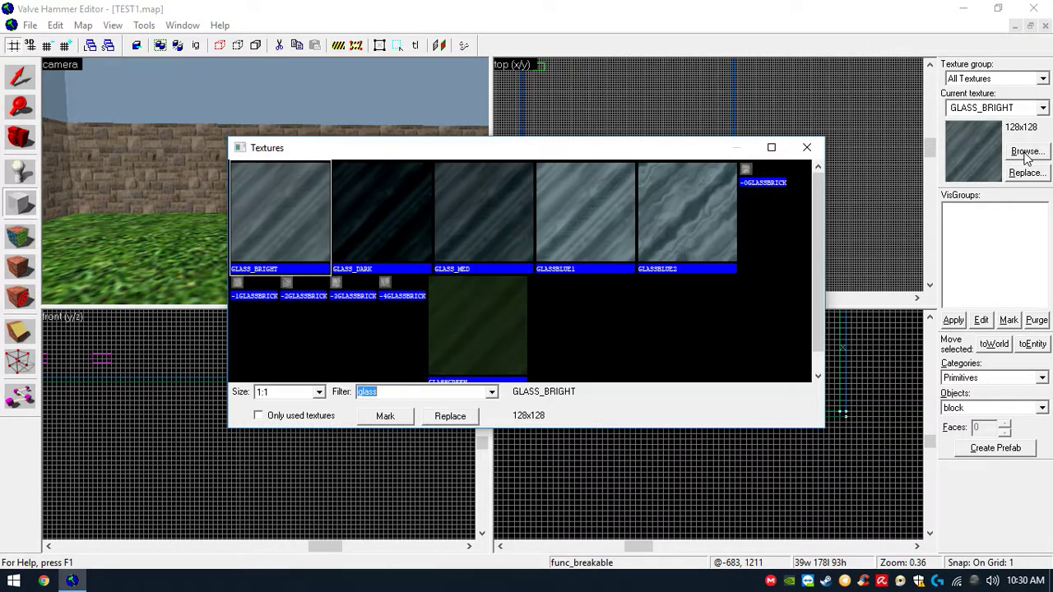
text(trigger)
key(Return)
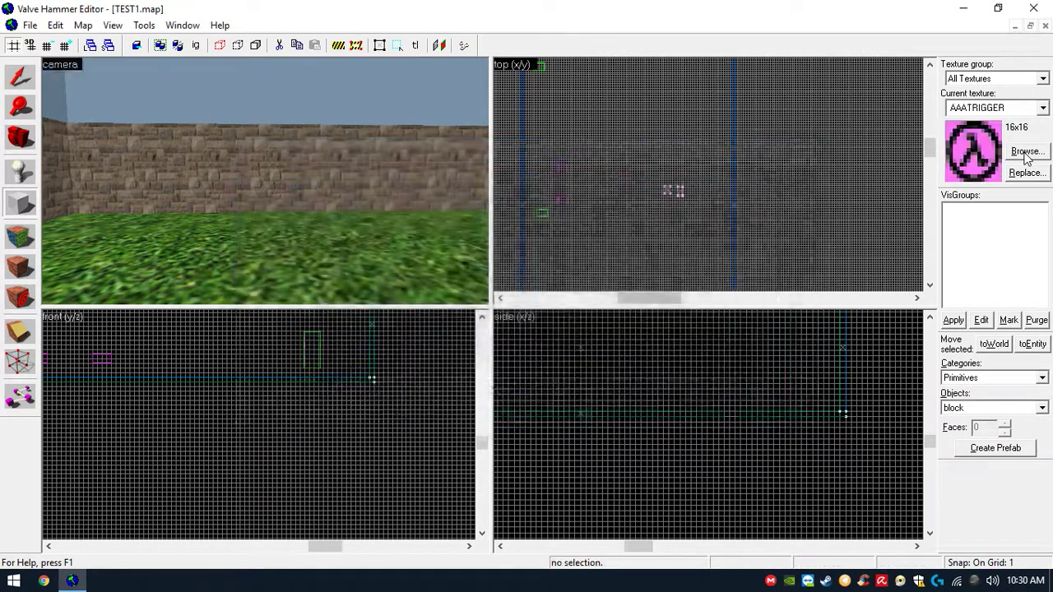
- Draw a block about 64 units on each side in the corner where the walls meet and create it
scroll(725, 104, up, 5)
scroll(725, 104, down, 4)
drag(722, 86, 697, 106)
scroll(400, 200, down, 2)
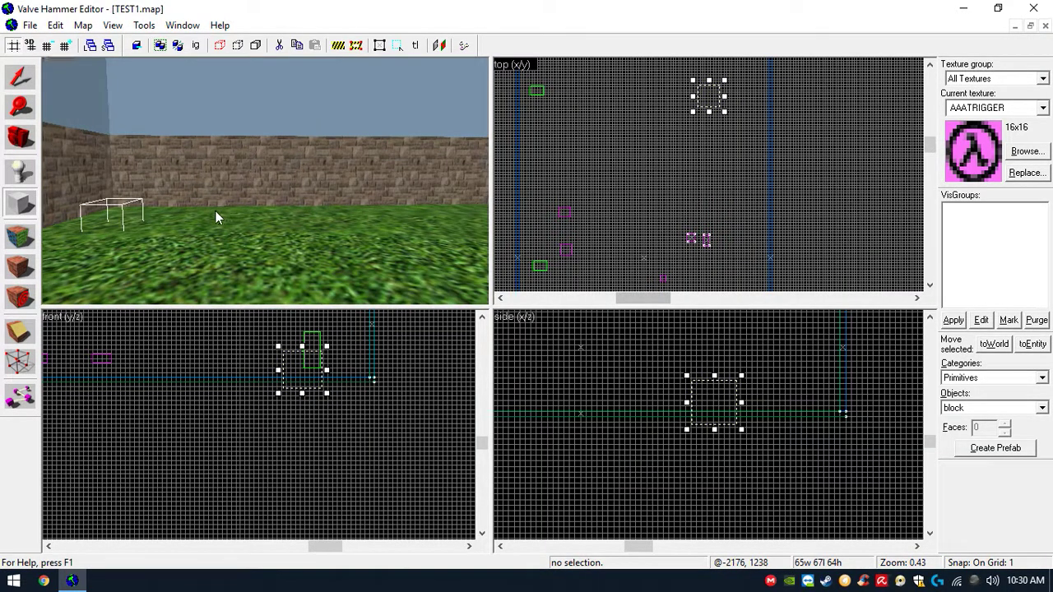
drag(715, 390, 745, 368)
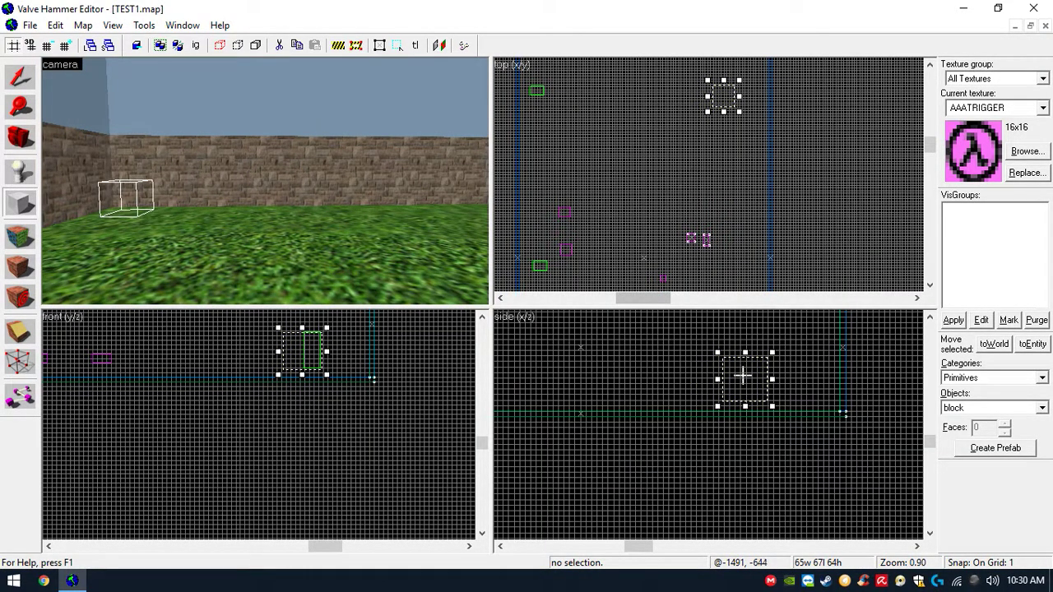
scroll(801, 97, up, 1)
double_click(929, 65)
scroll(759, 194, up, 3)
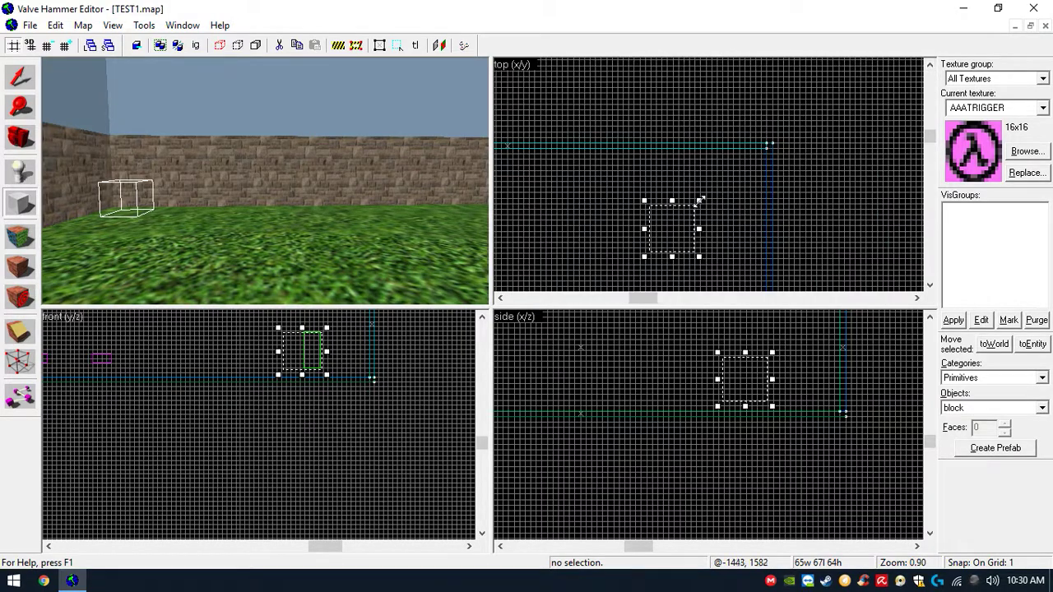
drag(685, 220, 755, 166)
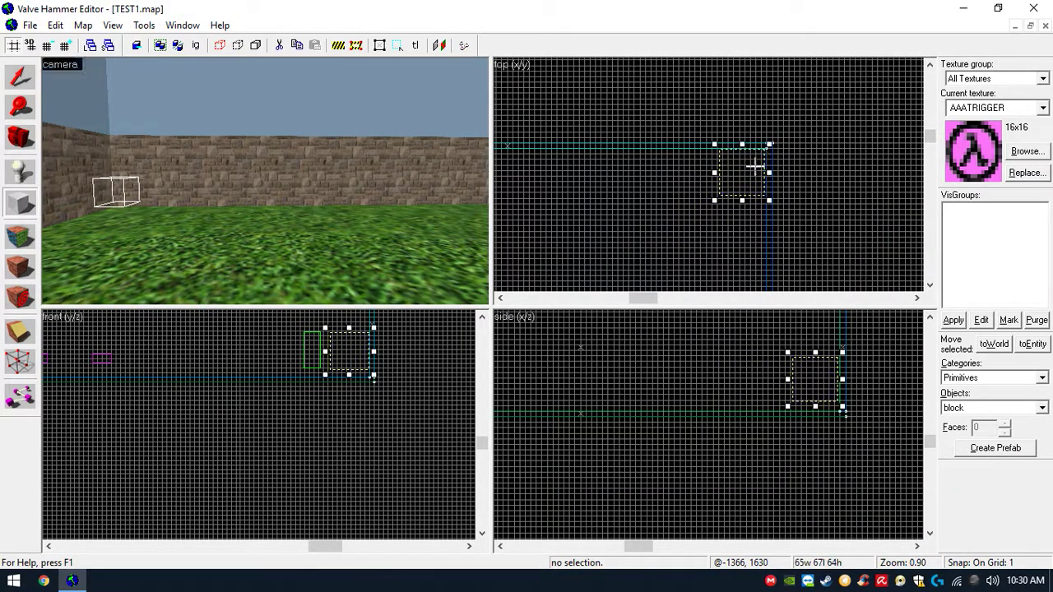
drag(819, 406, 813, 413)
key(Return)
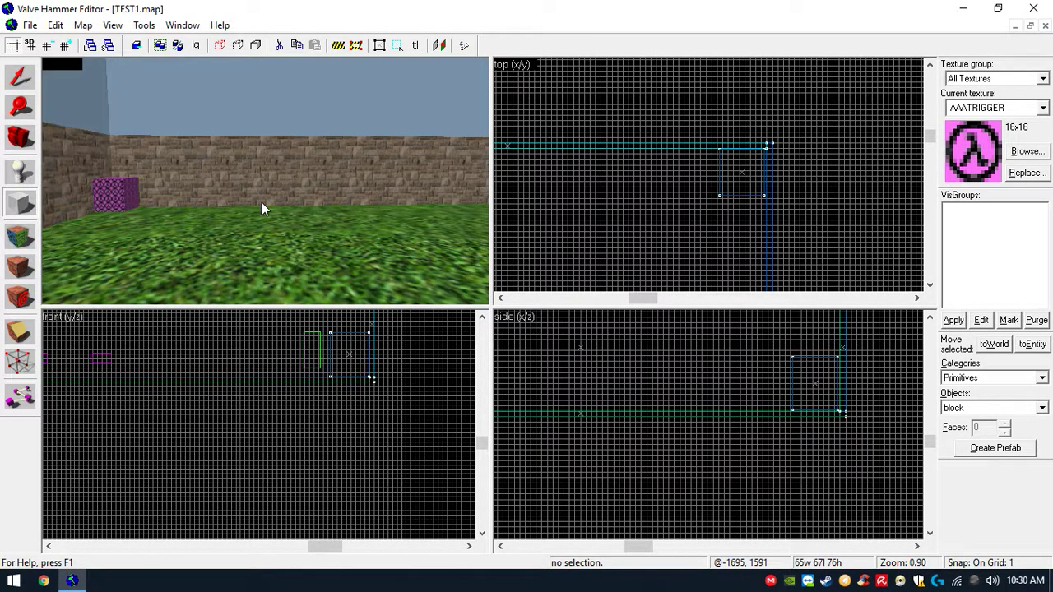
- Tie the AAATRIGGER block to an entity and set its class to trigger_teleport
scroll(261, 202, down, 5)
scroll(261, 203, up, 4)
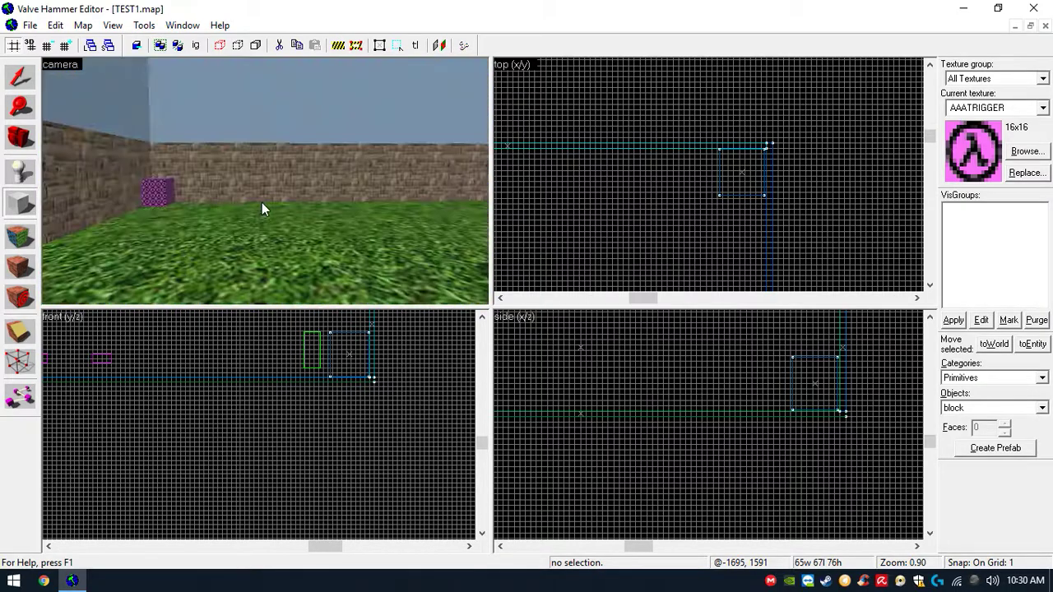
key(z)
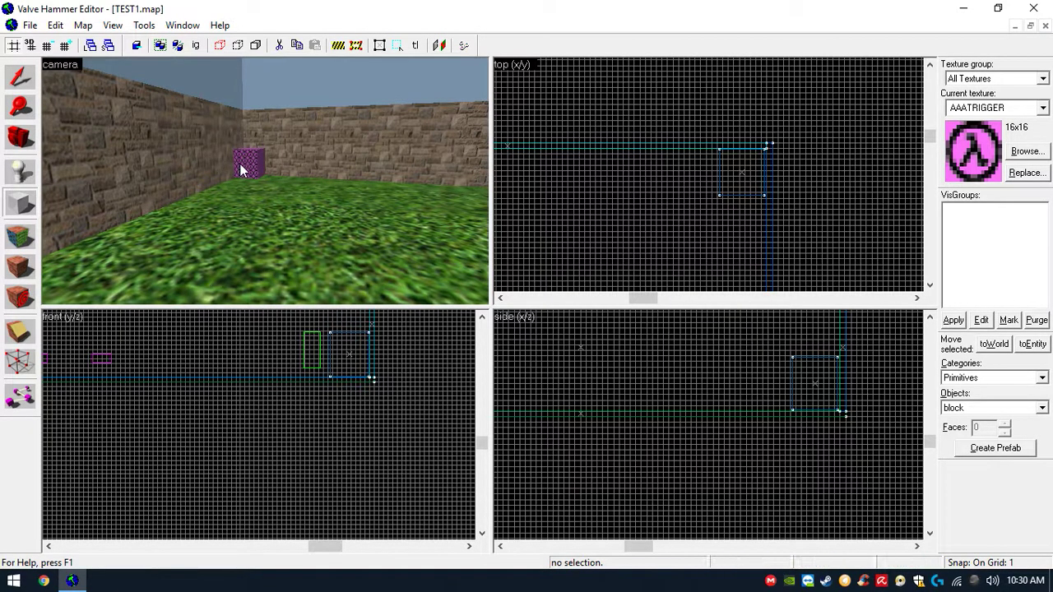
click(31, 85)
click(243, 166)
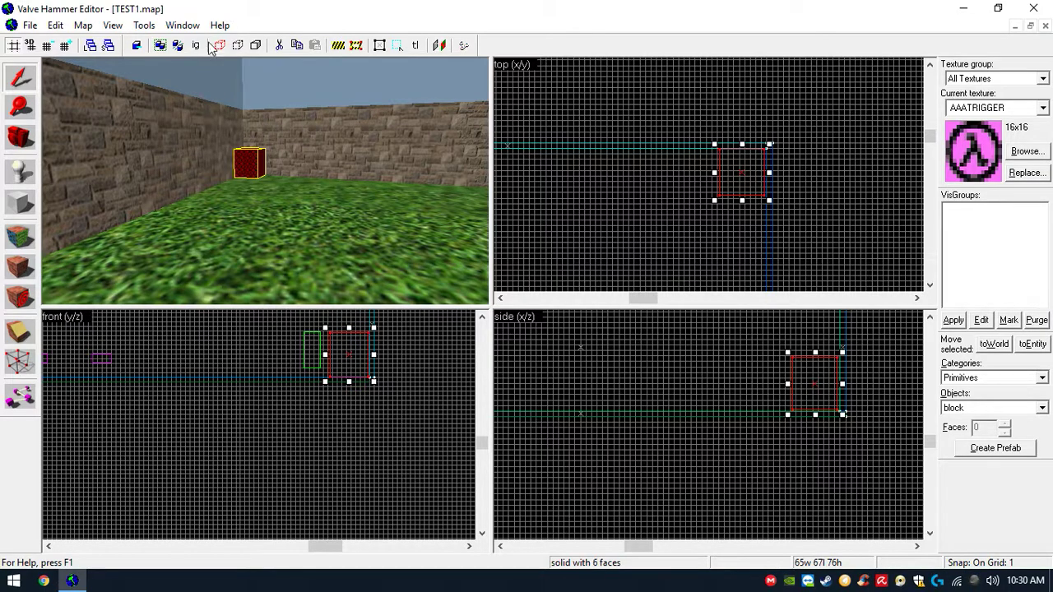
click(183, 24)
mouse_move(144, 25)
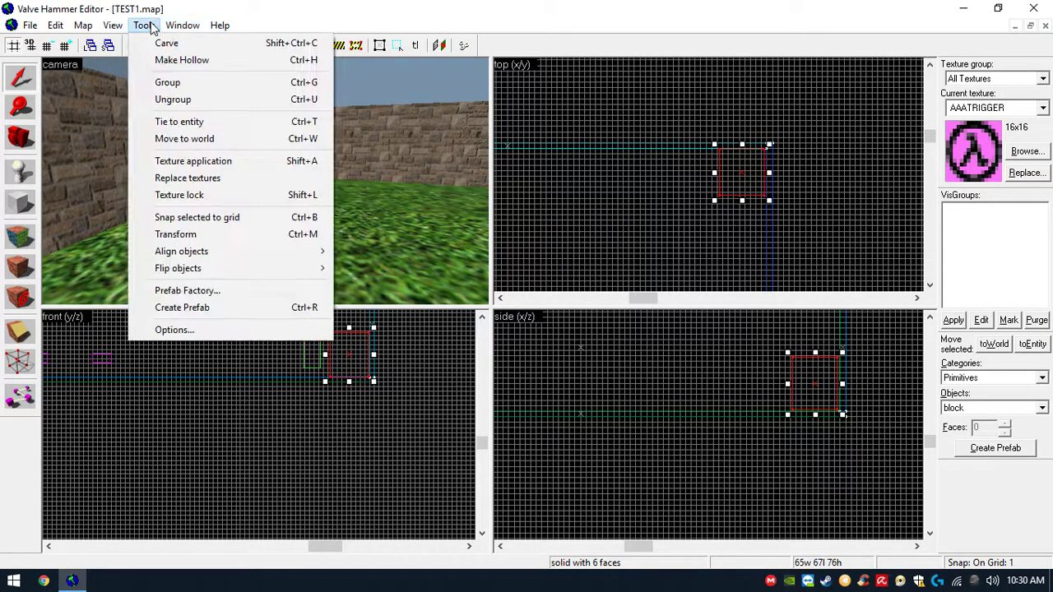
click(166, 123)
click(506, 209)
drag(508, 258, 508, 296)
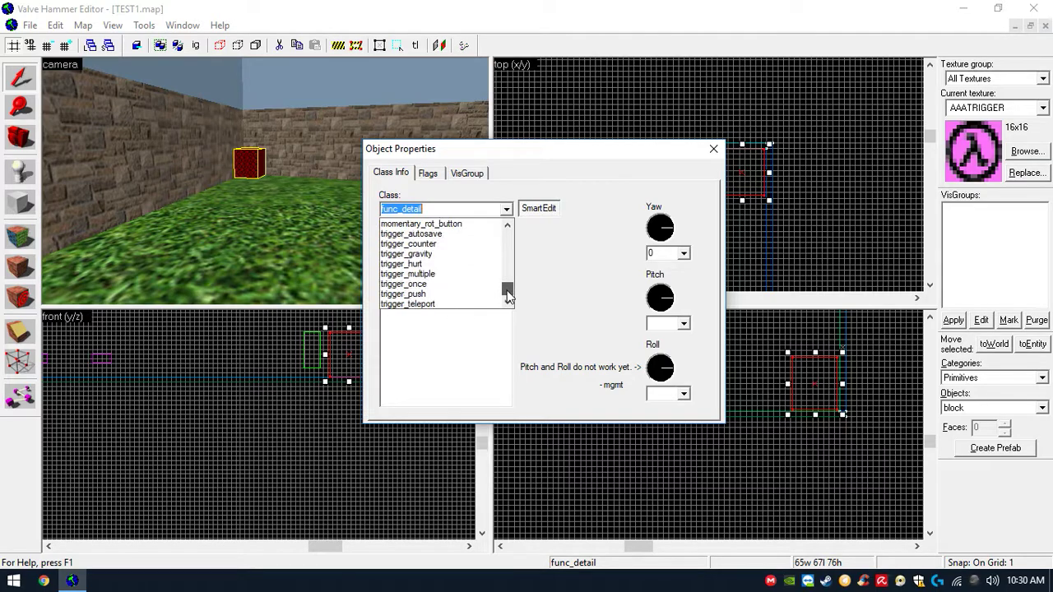
click(458, 300)
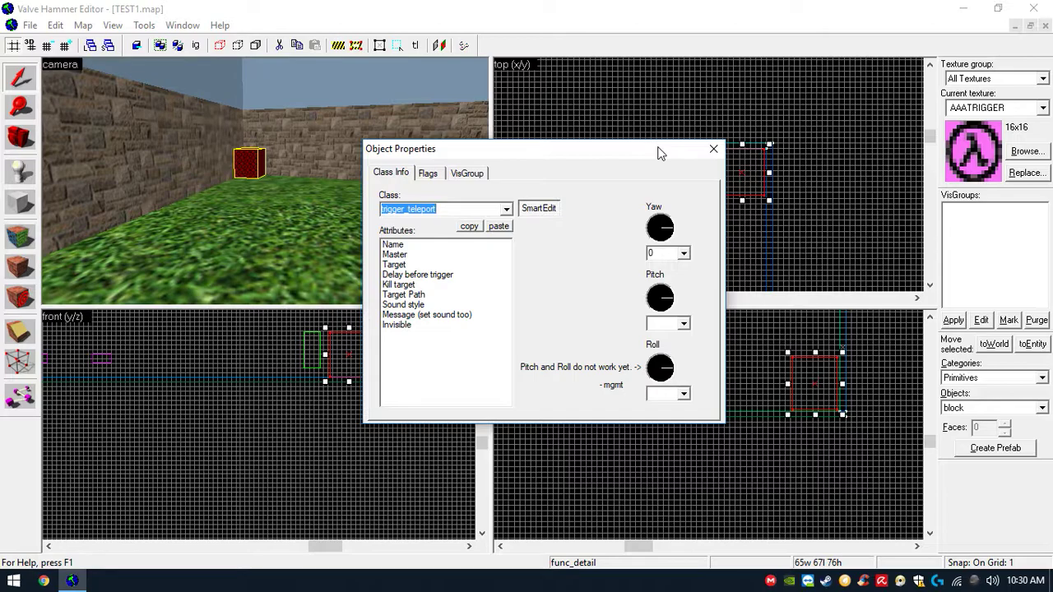
click(713, 149)
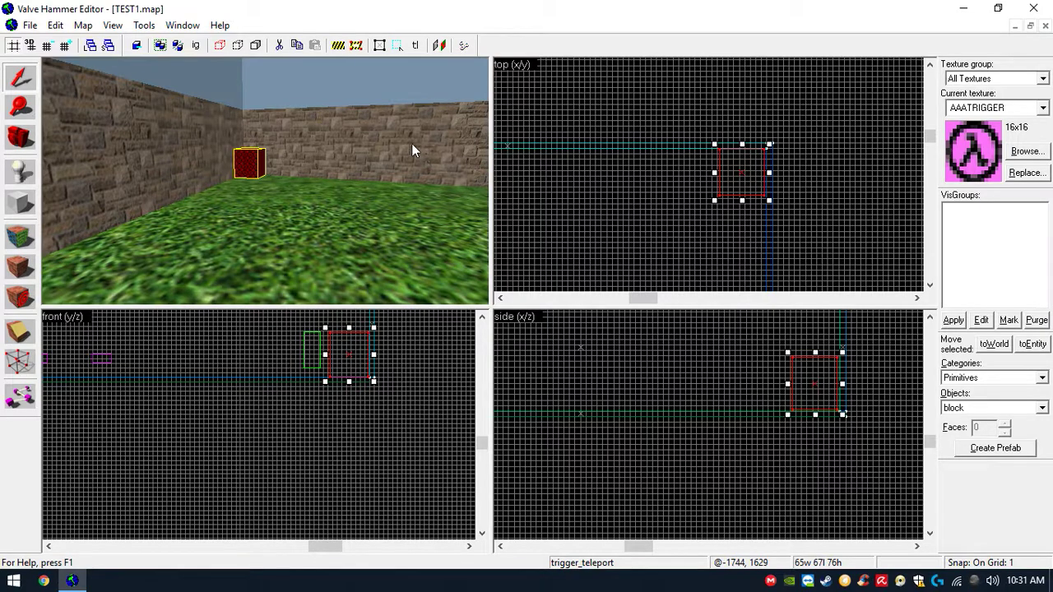
- Place a point entity with the Entity tool near the room's centre, raised to the top of the walls
click(20, 170)
scroll(769, 204, down, 5)
drag(928, 138, 928, 164)
click(663, 203)
scroll(630, 387, up, 5)
mouse_move(630, 426)
mouse_down()
mouse_move(629, 327)
mouse_move(621, 336)
mouse_up()
scroll(632, 337, down, 5)
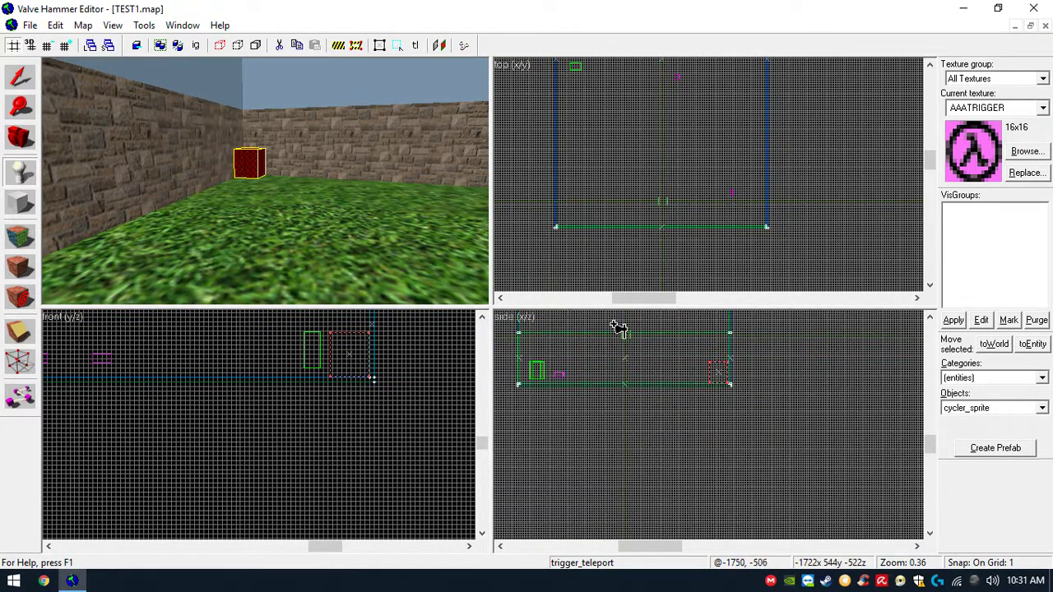
key(Return)
- Change the new entity's class to info_target and name it pos1
key(z)
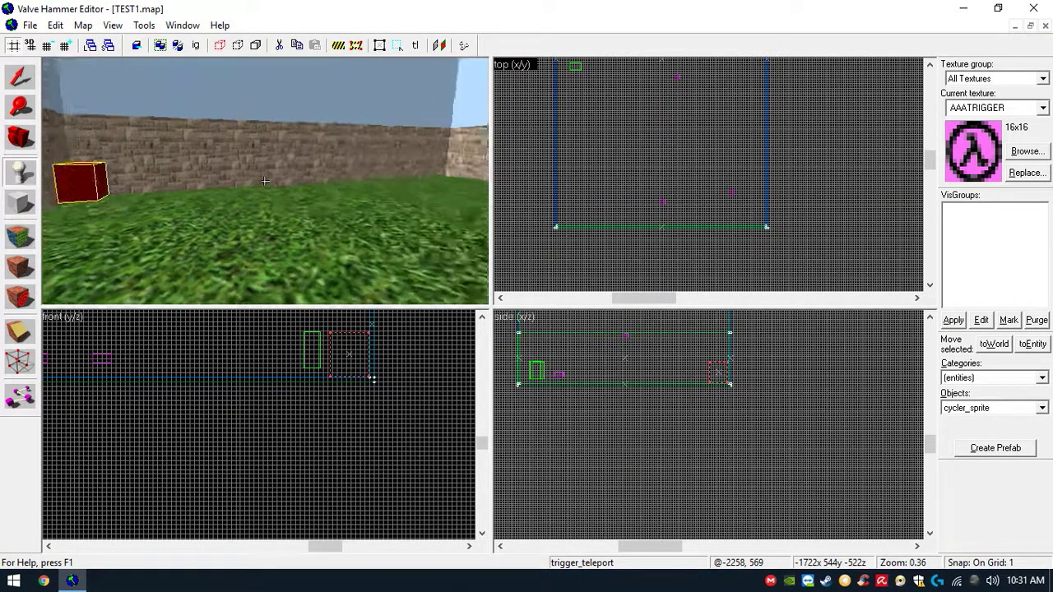
key(w)
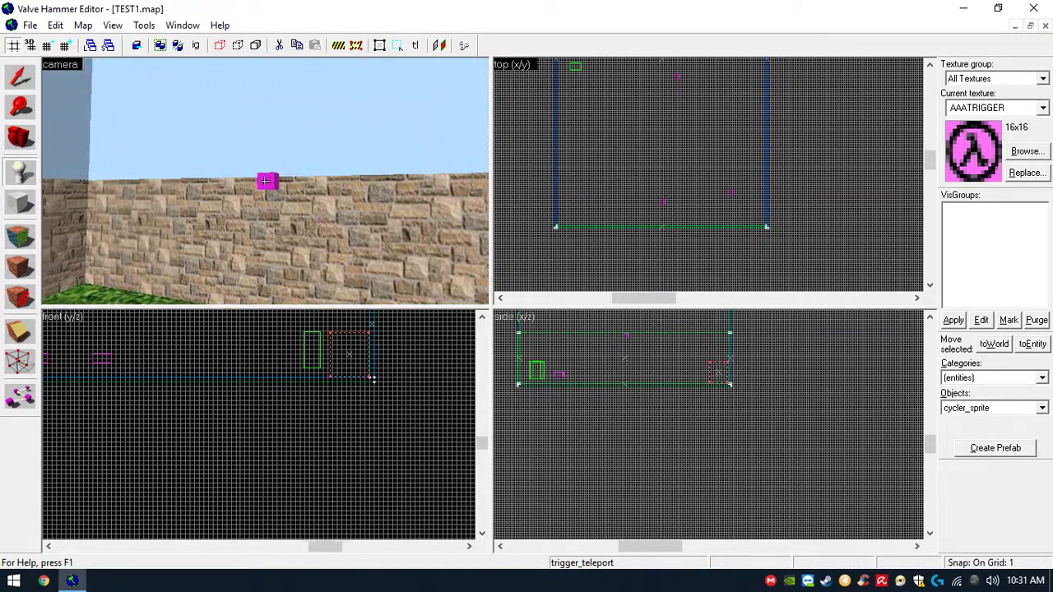
key(z)
key(shift+s)
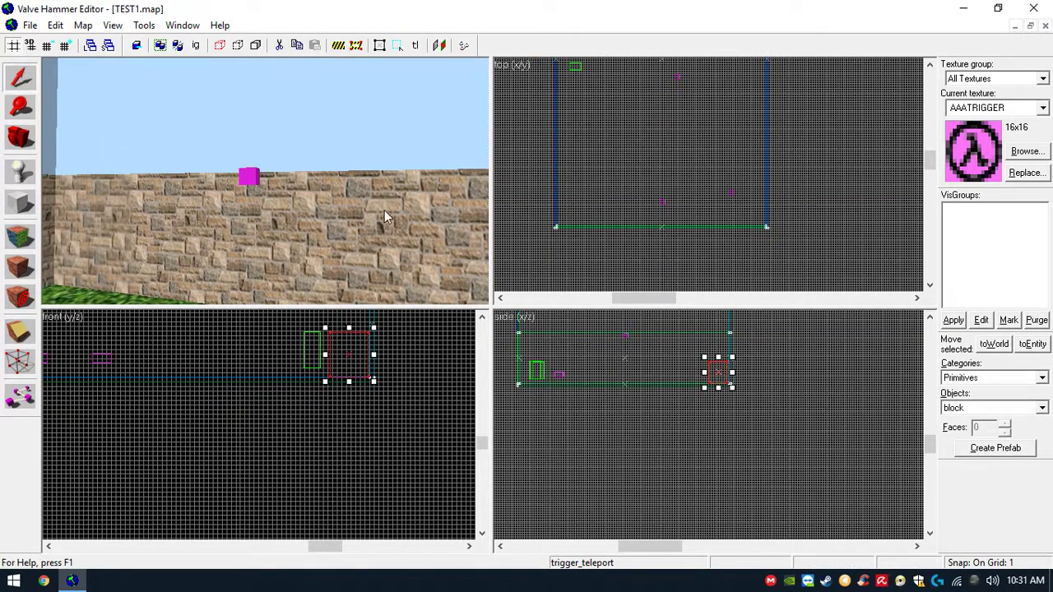
click(251, 178)
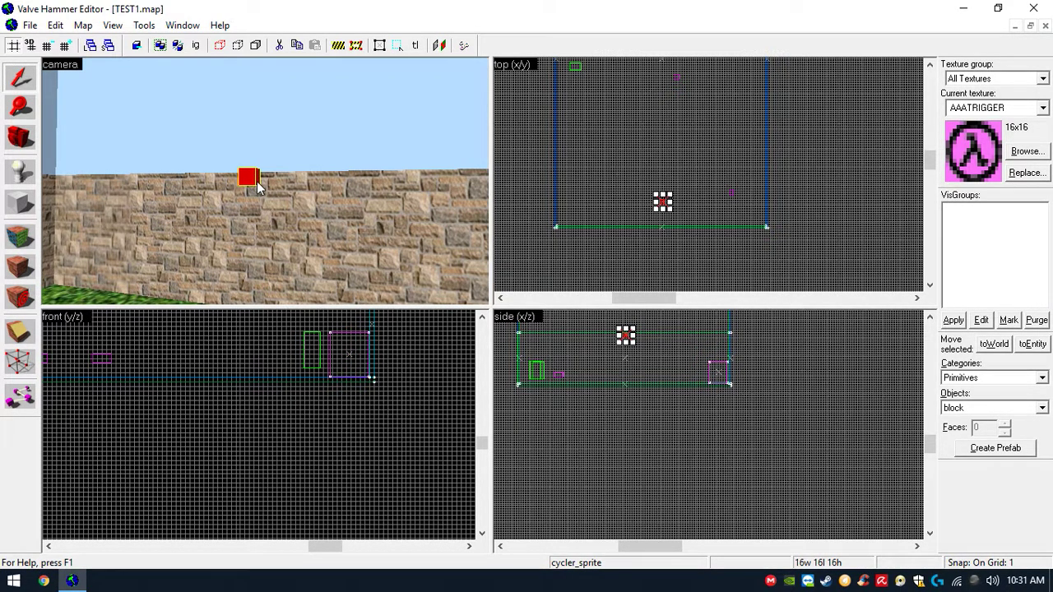
double_click(257, 187)
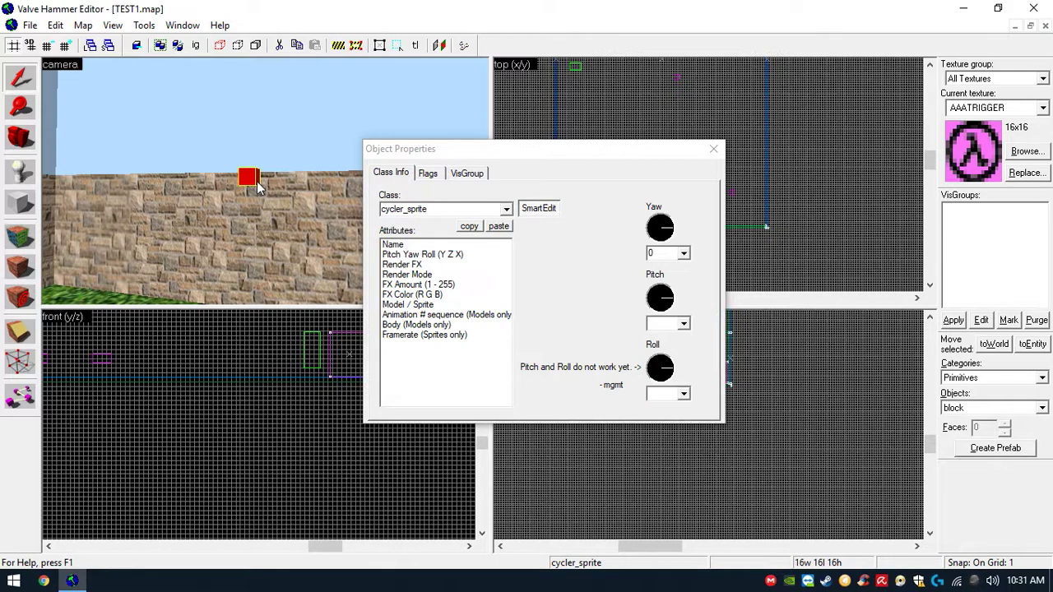
click(506, 209)
drag(508, 247, 510, 274)
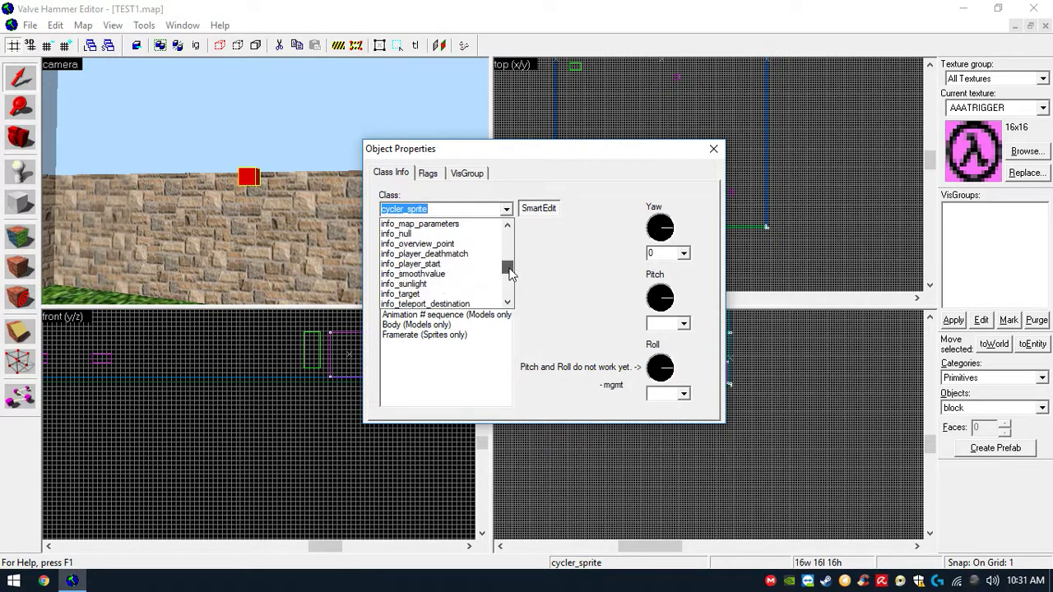
click(454, 294)
click(430, 245)
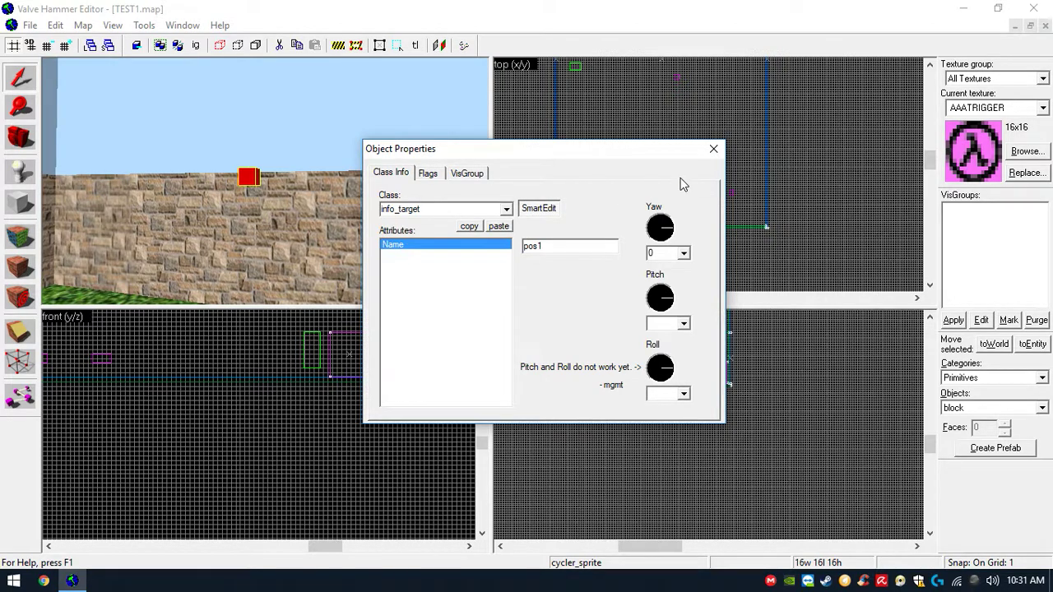
click(714, 151)
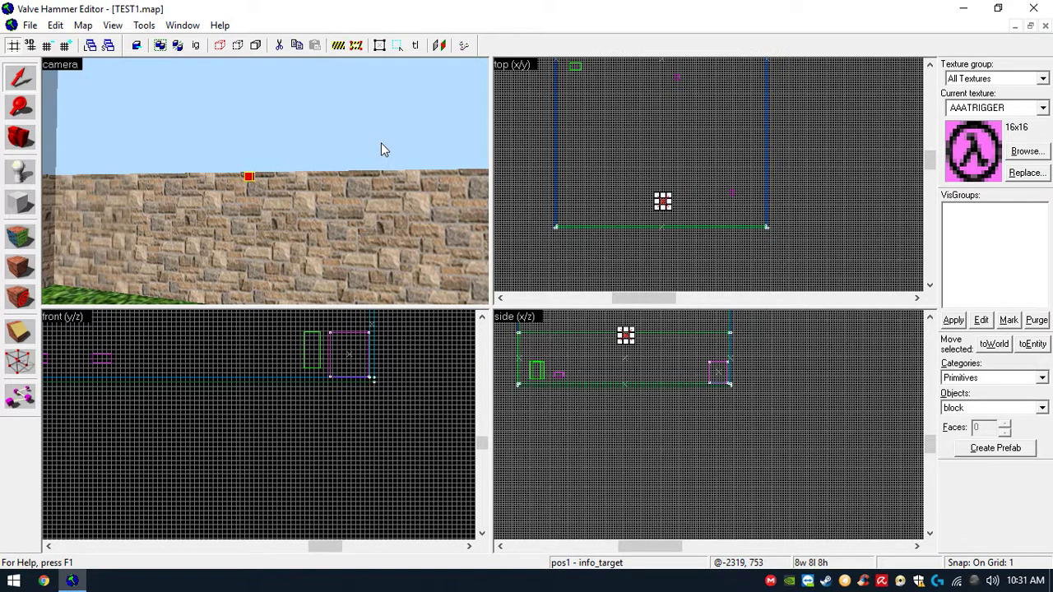
- Set the trigger_teleport block's target to pos1
key(z)
key(w)
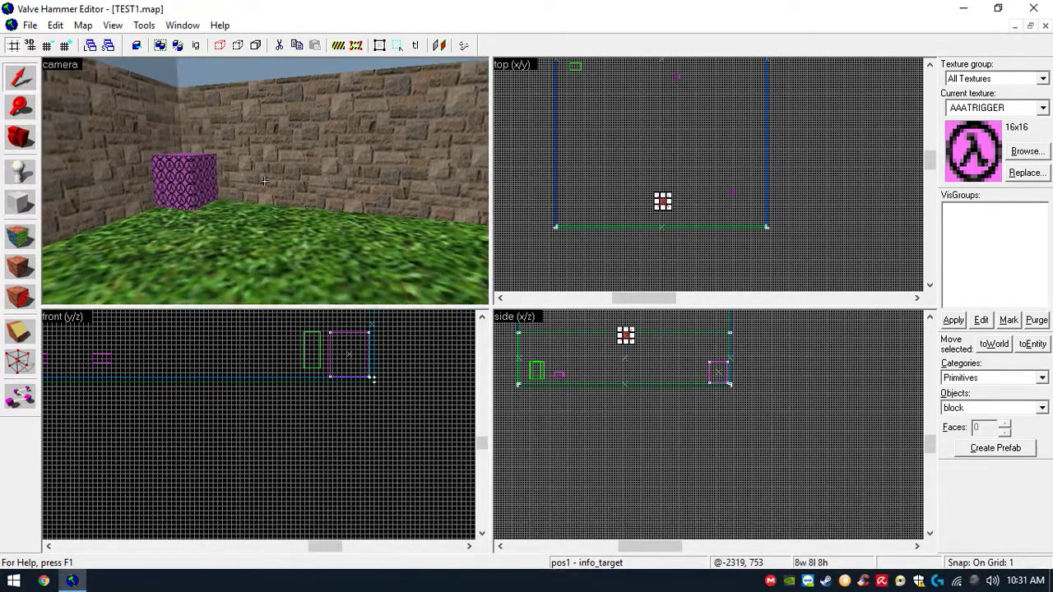
click(265, 180)
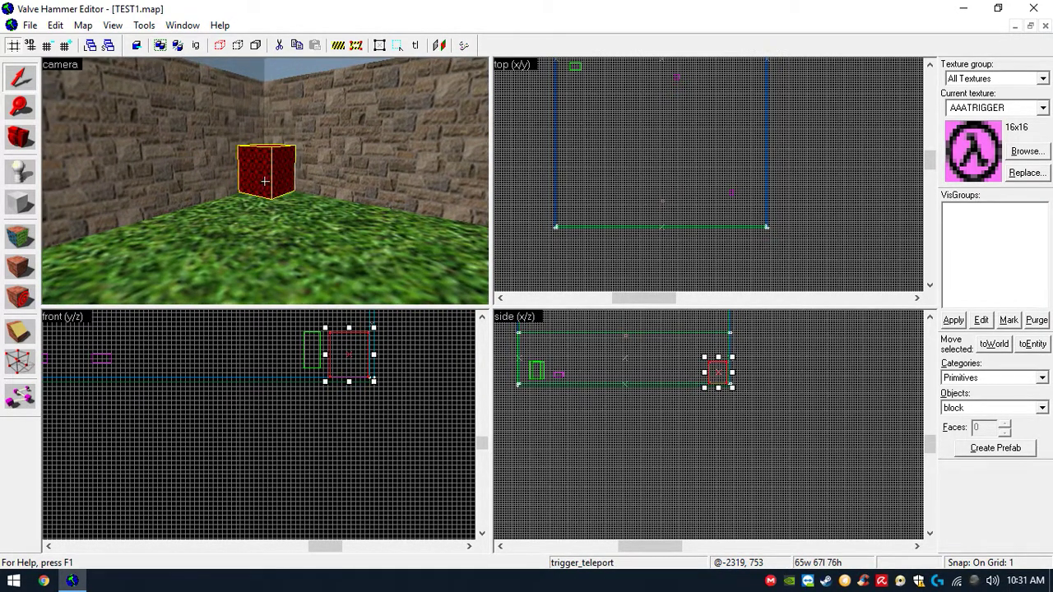
key(alt+Return)
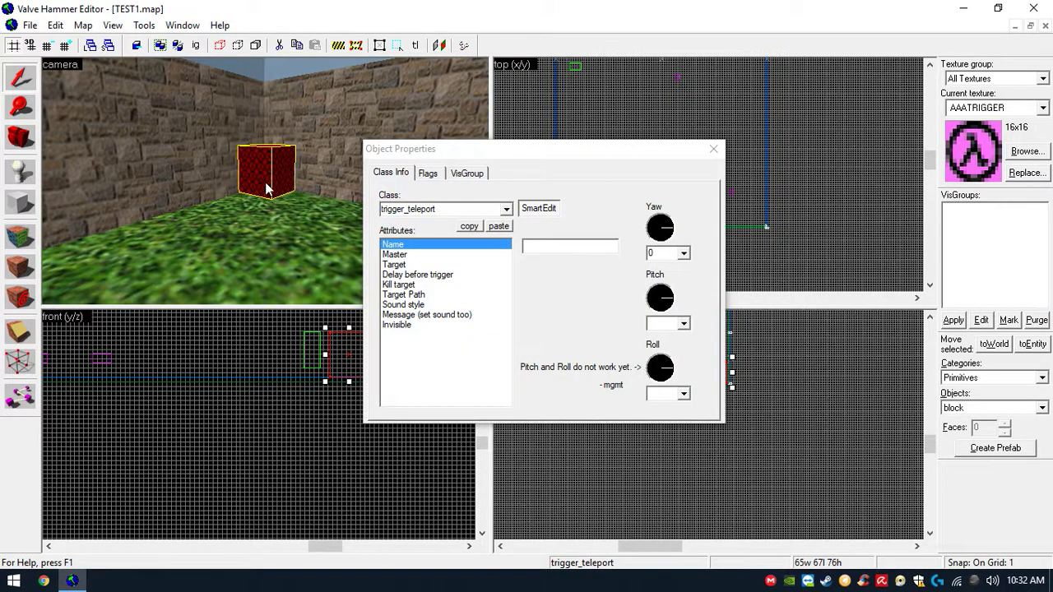
click(434, 264)
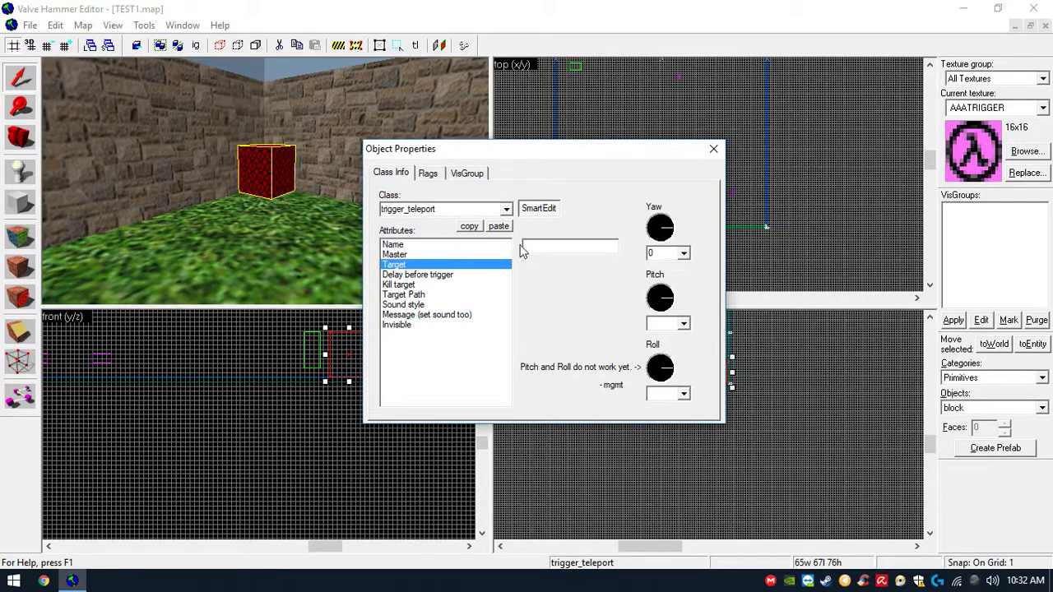
click(543, 246)
text(pos1)
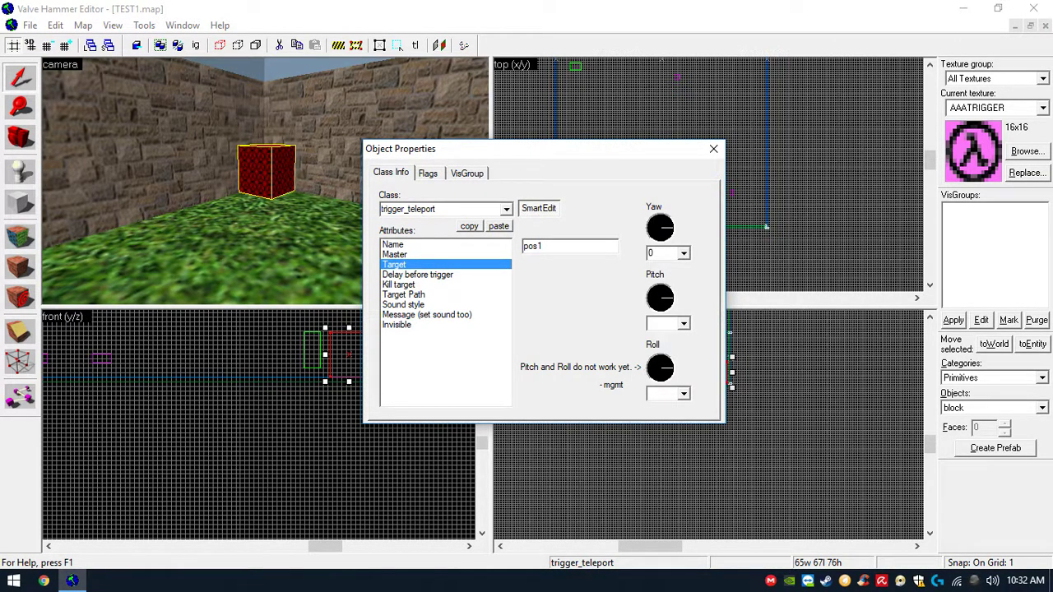
- Set the trigger_teleport's sound style to Plunger
click(420, 306)
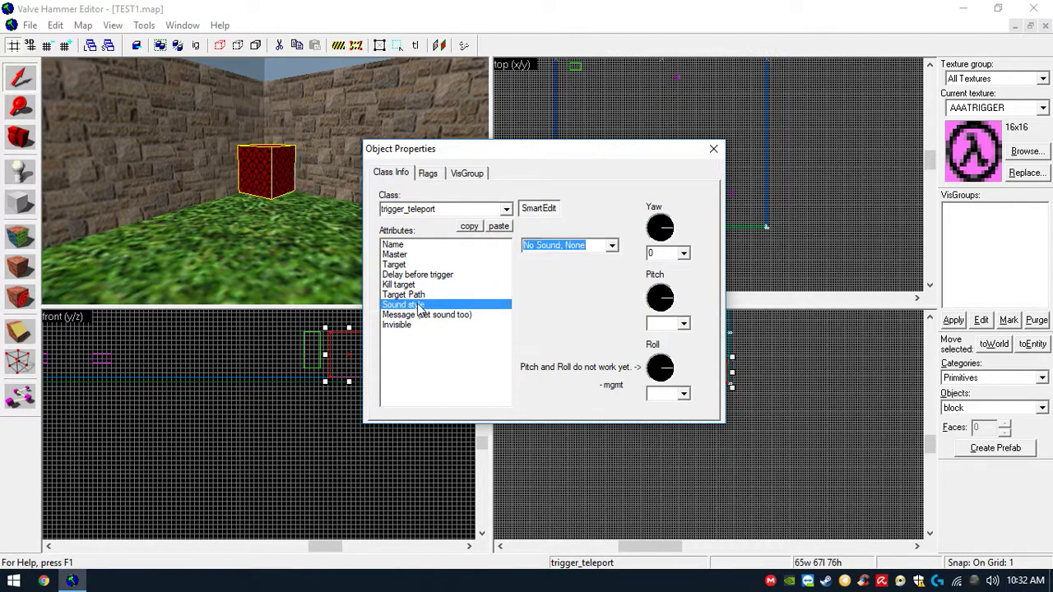
click(612, 245)
scroll(632, 313, down, 1)
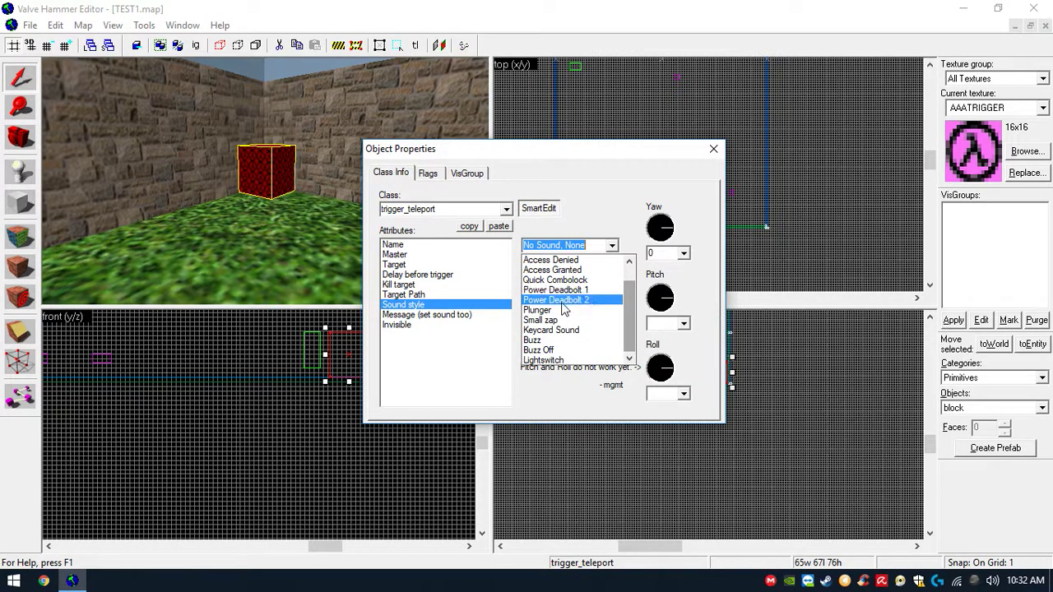
click(553, 310)
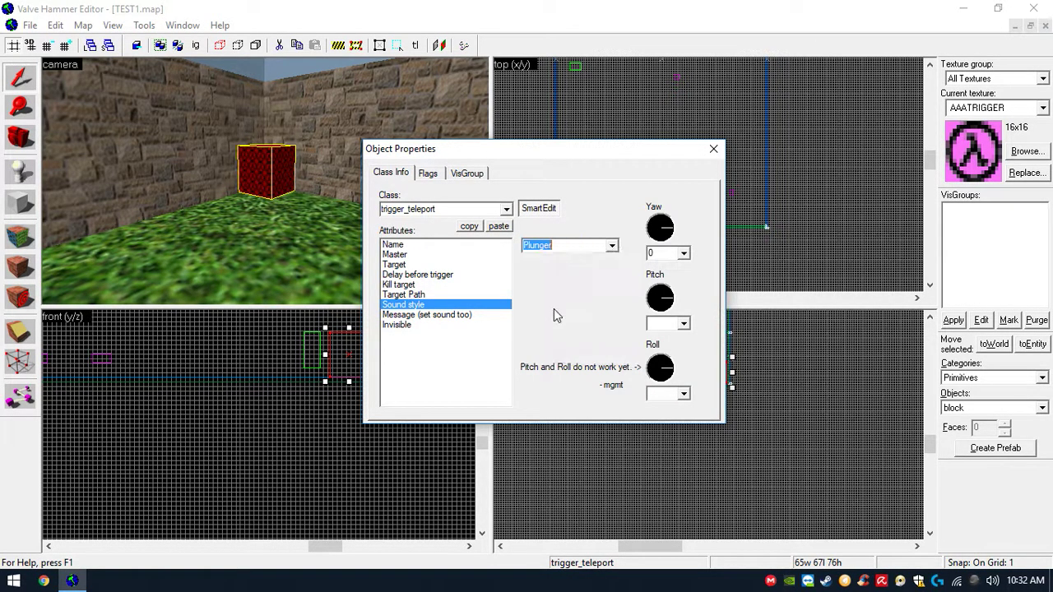
- Set the trigger_teleport's message to cool and close its properties
click(453, 316)
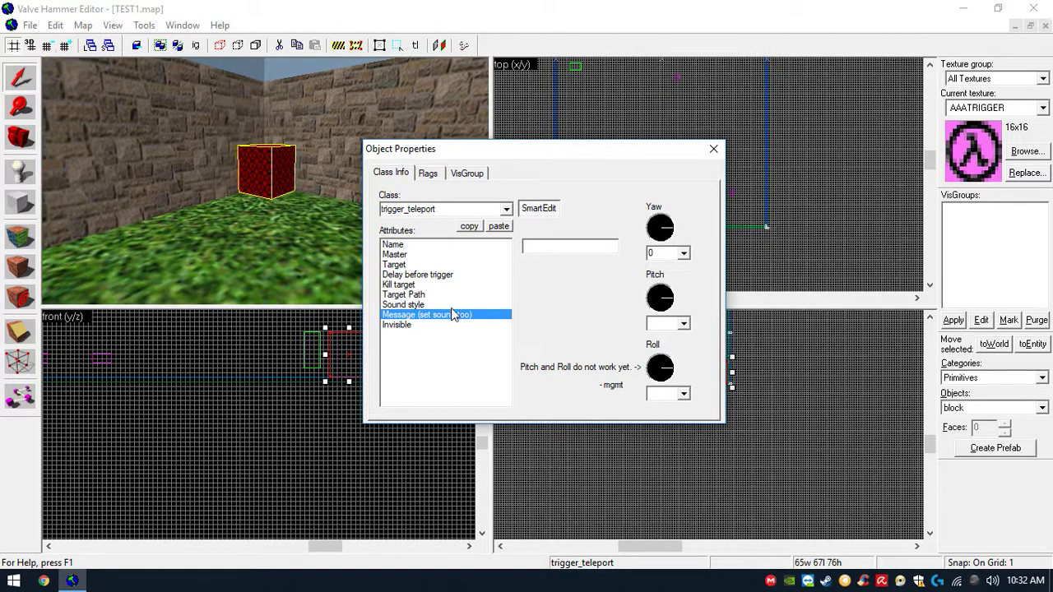
click(450, 296)
click(452, 316)
click(713, 149)
- Save the map
scroll(369, 162, down, 1)
scroll(357, 162, up, 1)
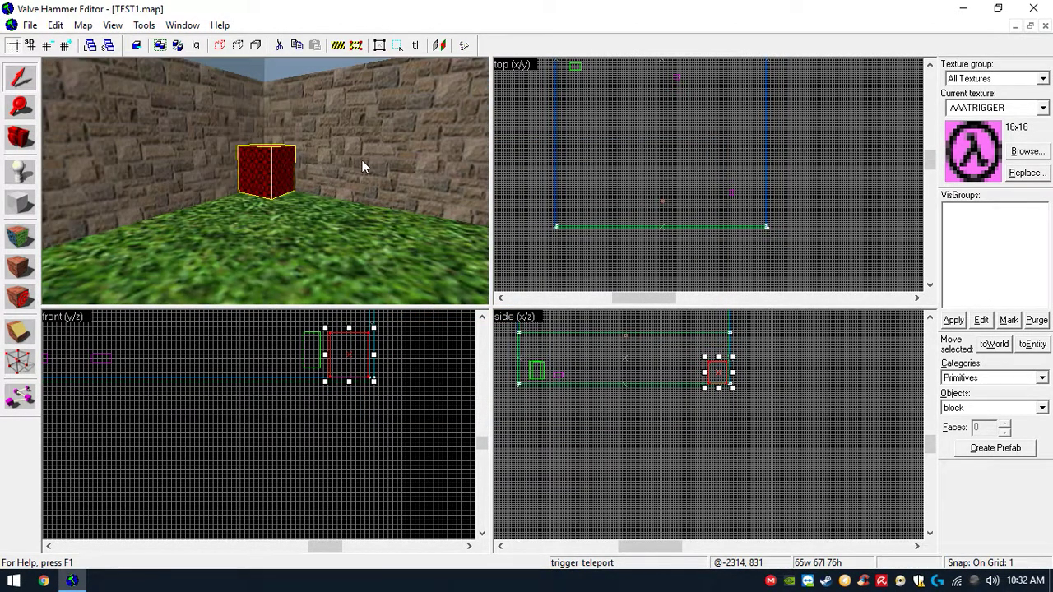
scroll(378, 156, up, 1)
scroll(372, 157, down, 1)
click(30, 24)
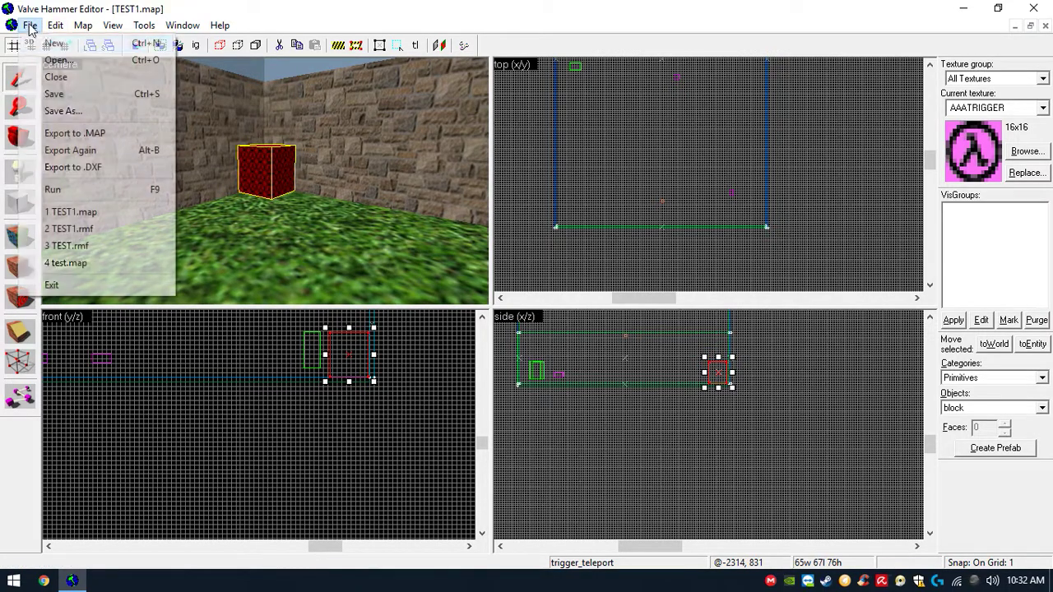
click(49, 94)
- Switch to the Batch Compiler, compile TEST1.map, and close the log and compiler windows
click(73, 581)
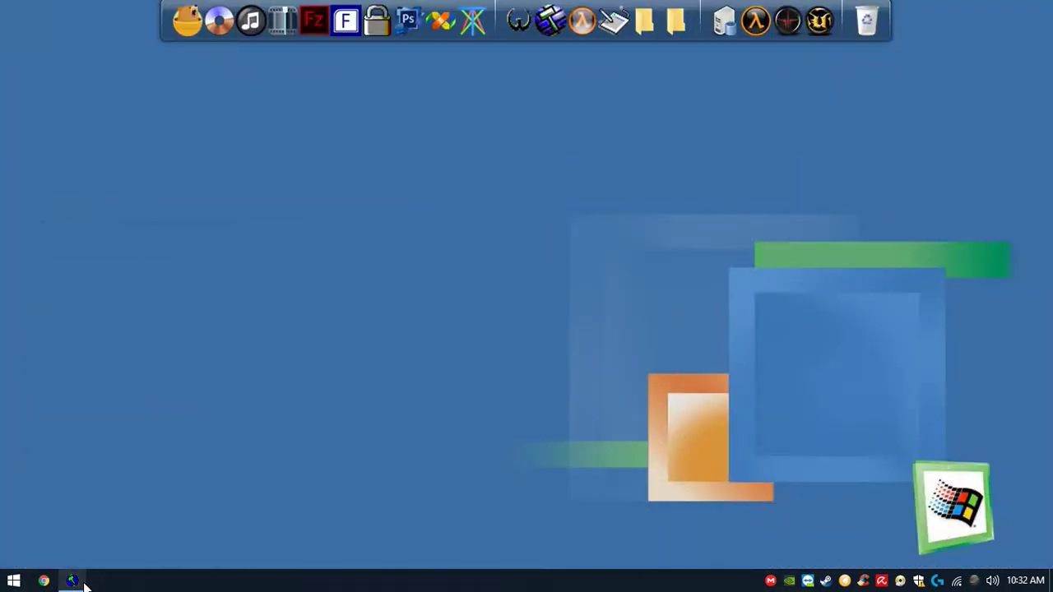
click(615, 20)
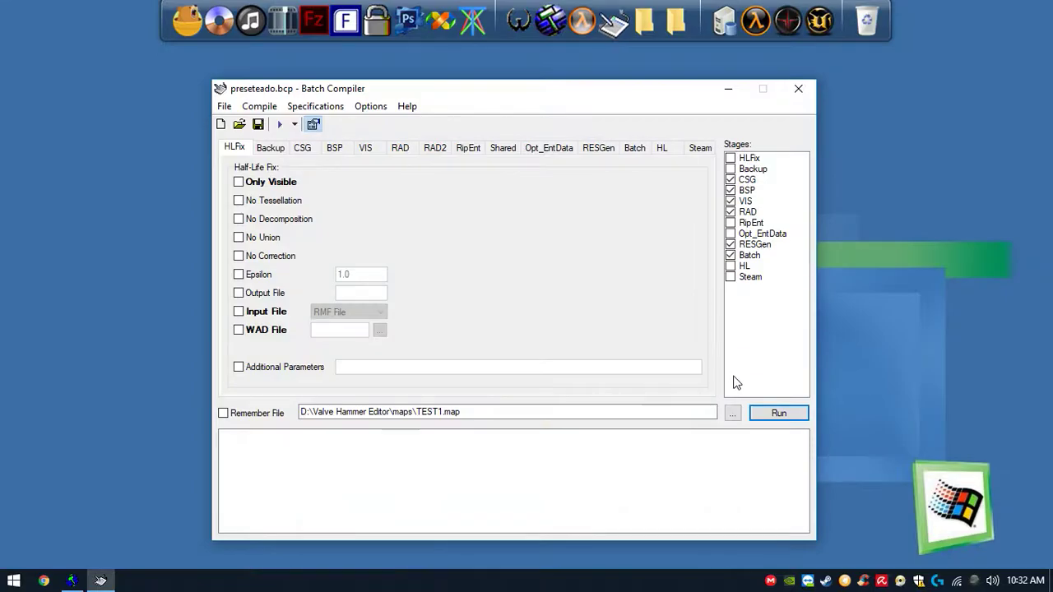
click(776, 419)
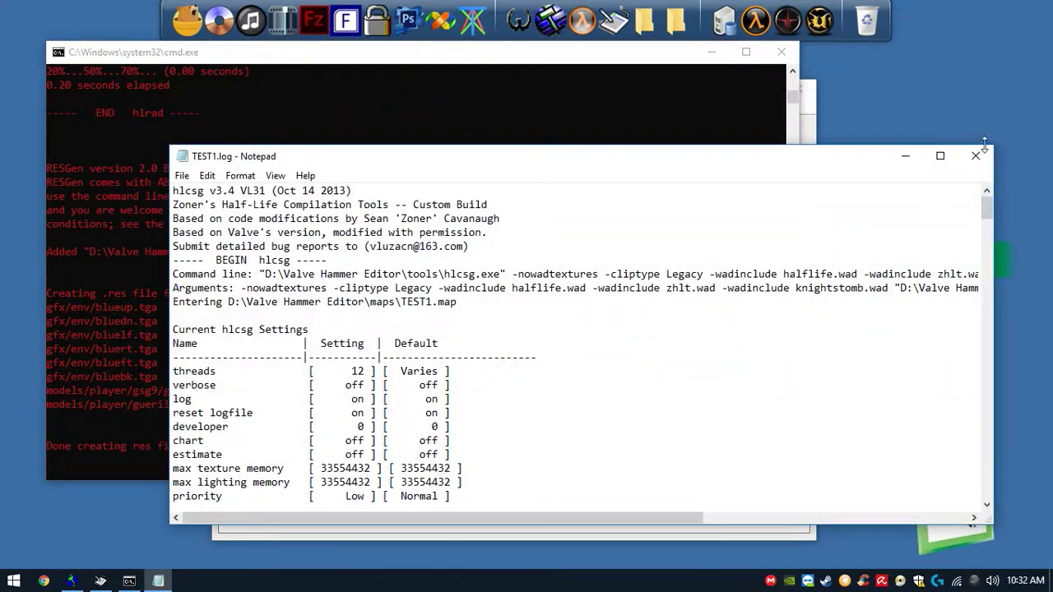
click(976, 156)
click(806, 83)
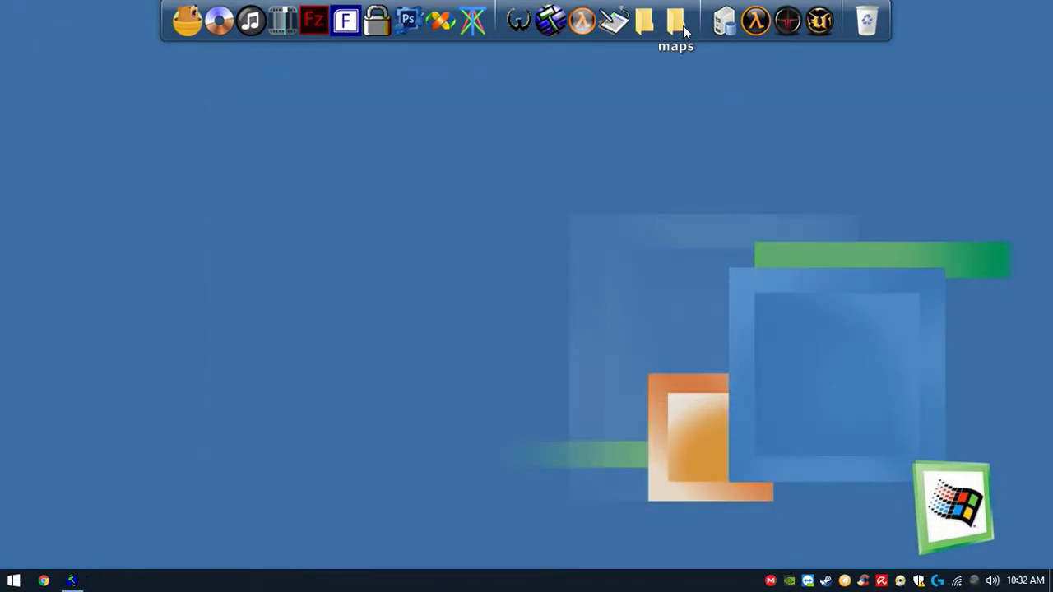
- Copy TEST1.bsp from the Hammer maps folder into the game's maps folder, replacing the existing file
click(639, 26)
double_click(312, 315)
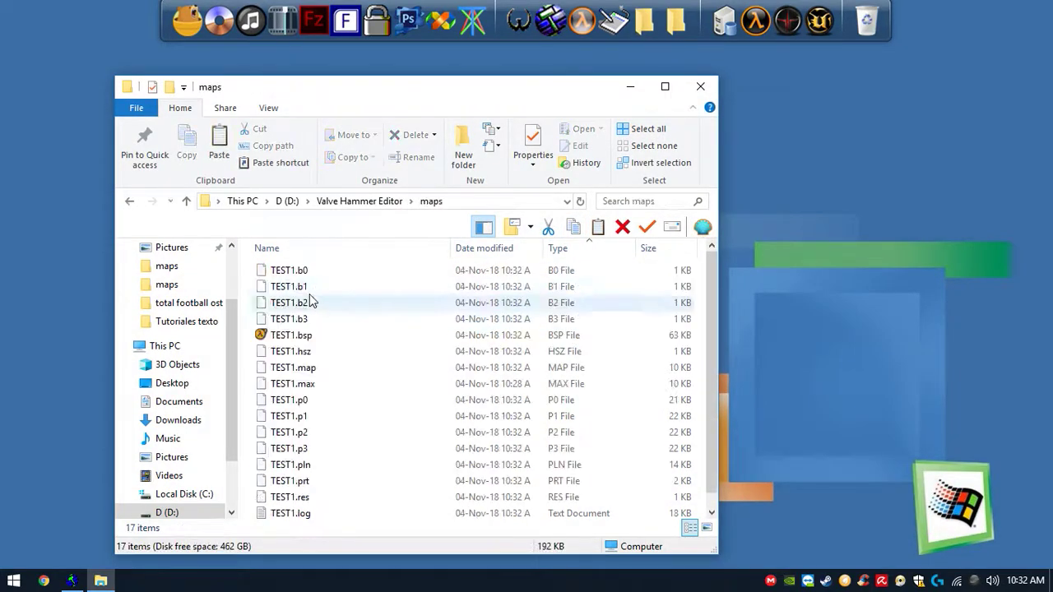
click(328, 336)
click(700, 87)
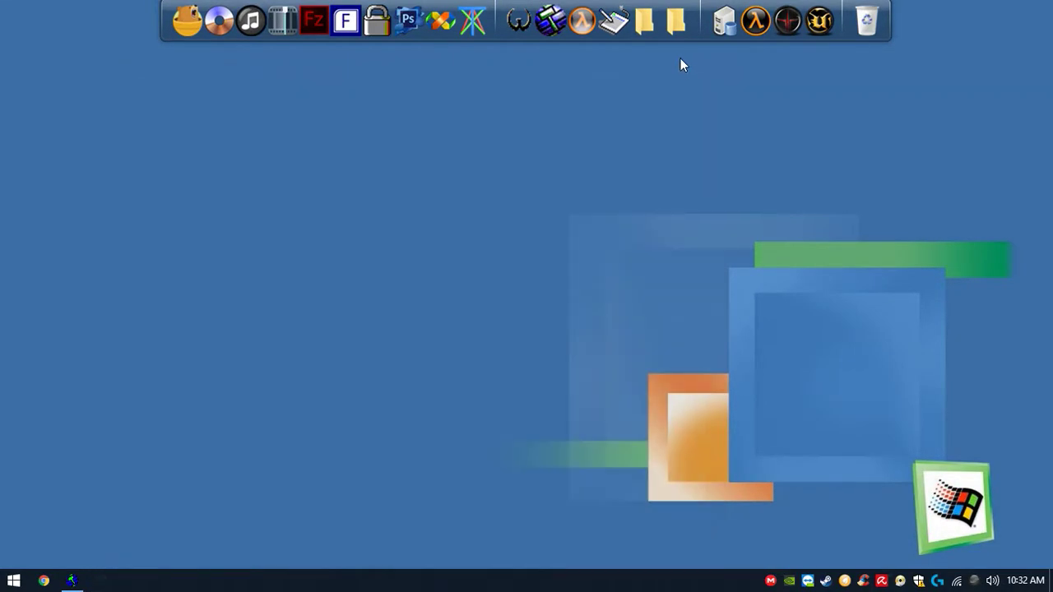
click(674, 30)
key(ctrl+v)
click(482, 167)
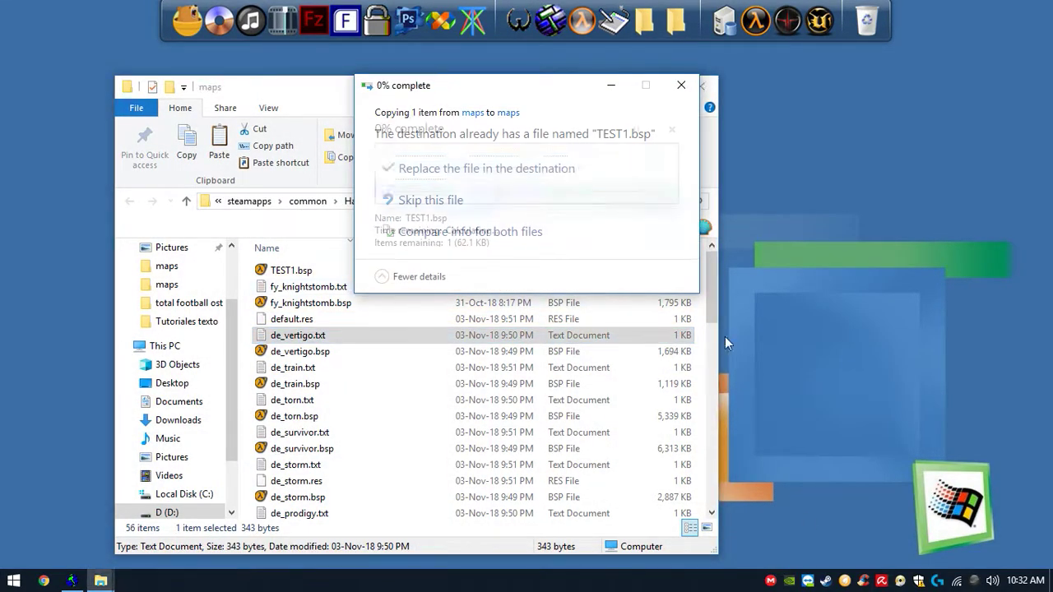
- Launch Counter-Strike and start a new game on the TEST1 map
right_click(825, 581)
click(857, 400)
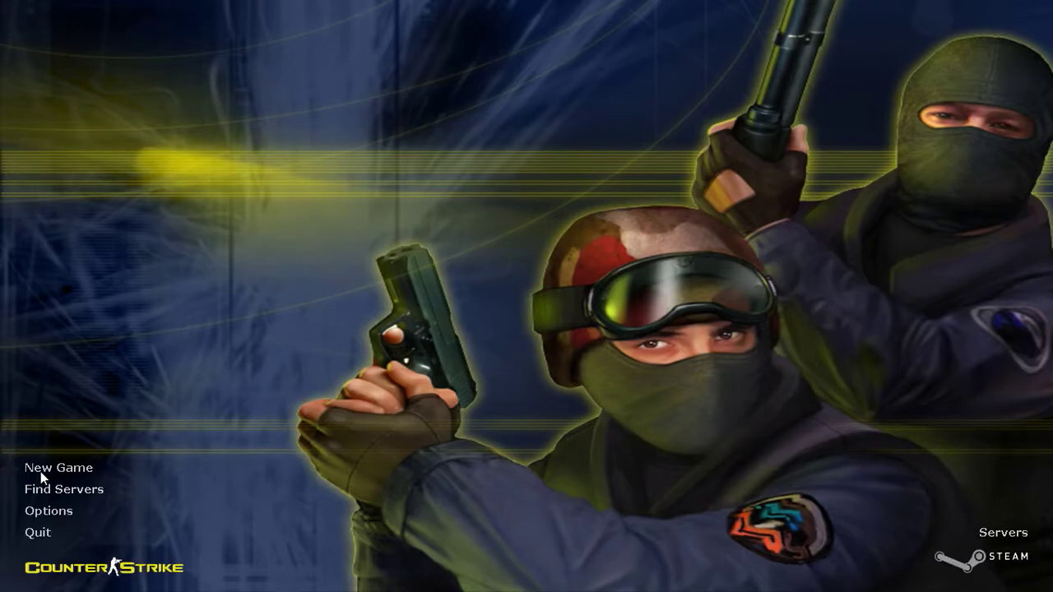
click(41, 472)
click(565, 196)
drag(575, 247, 584, 381)
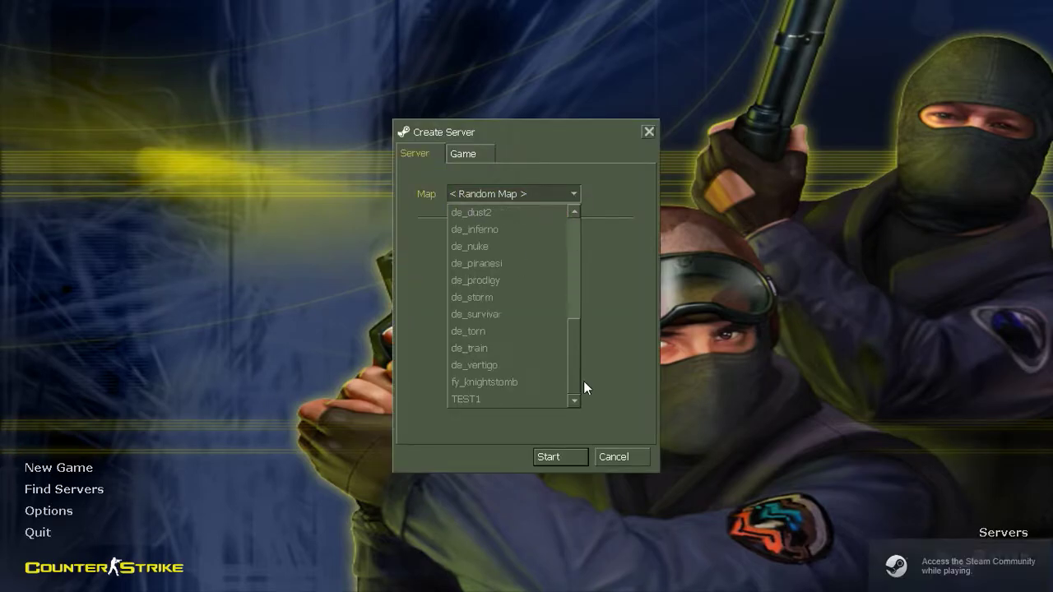
click(511, 401)
click(548, 457)
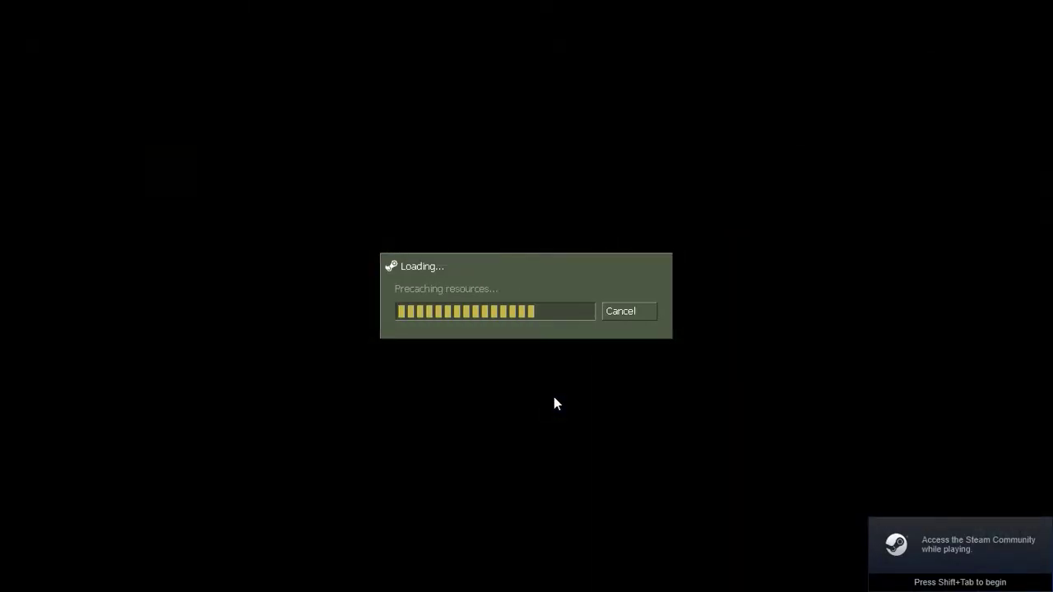
key(Return)
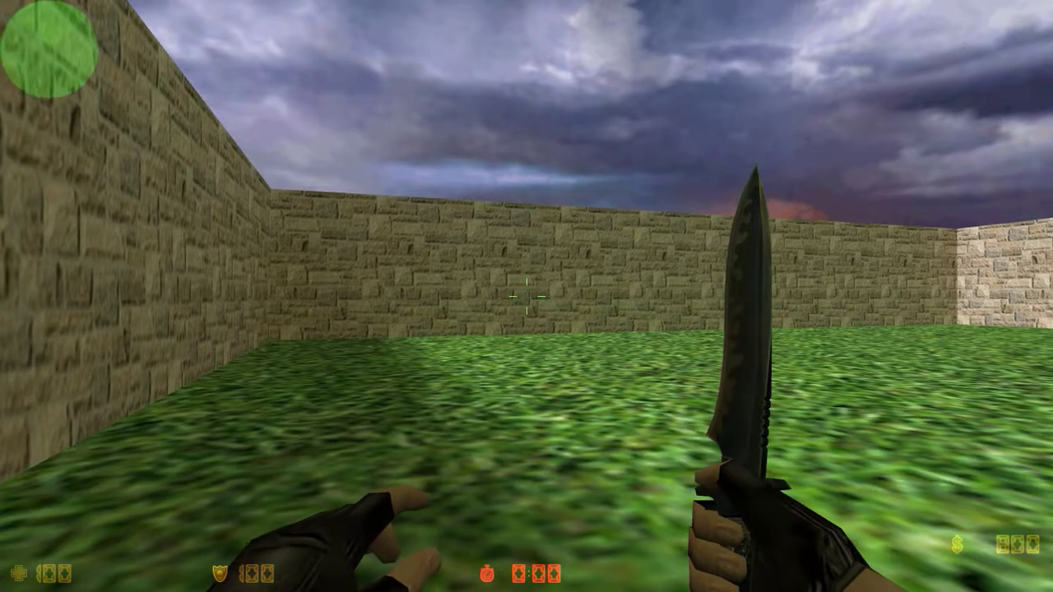
- Walk around the room in game to test the teleport trigger
key(w)
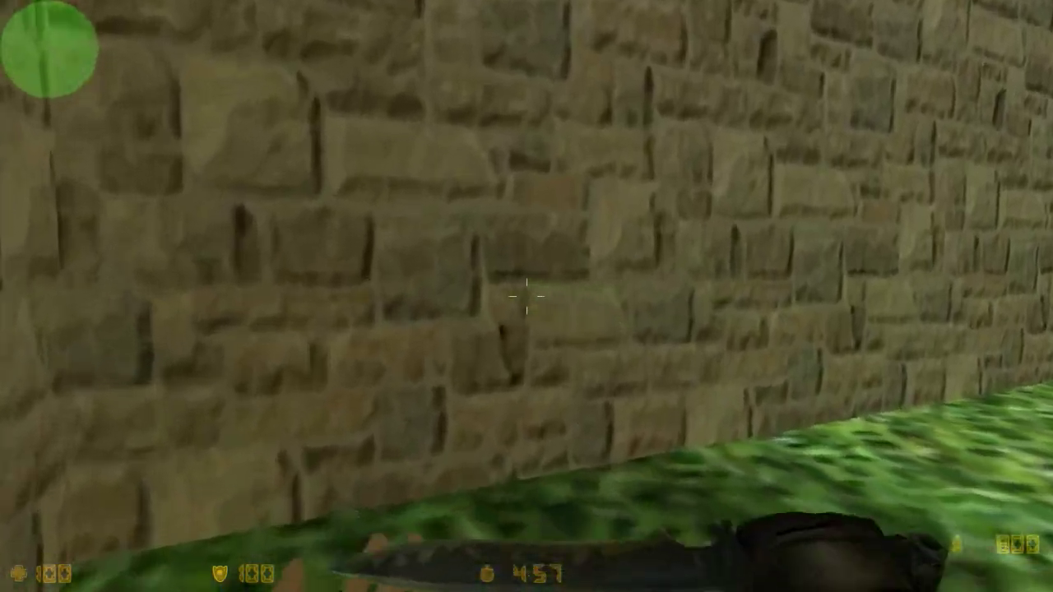
click(527, 296)
key(w)
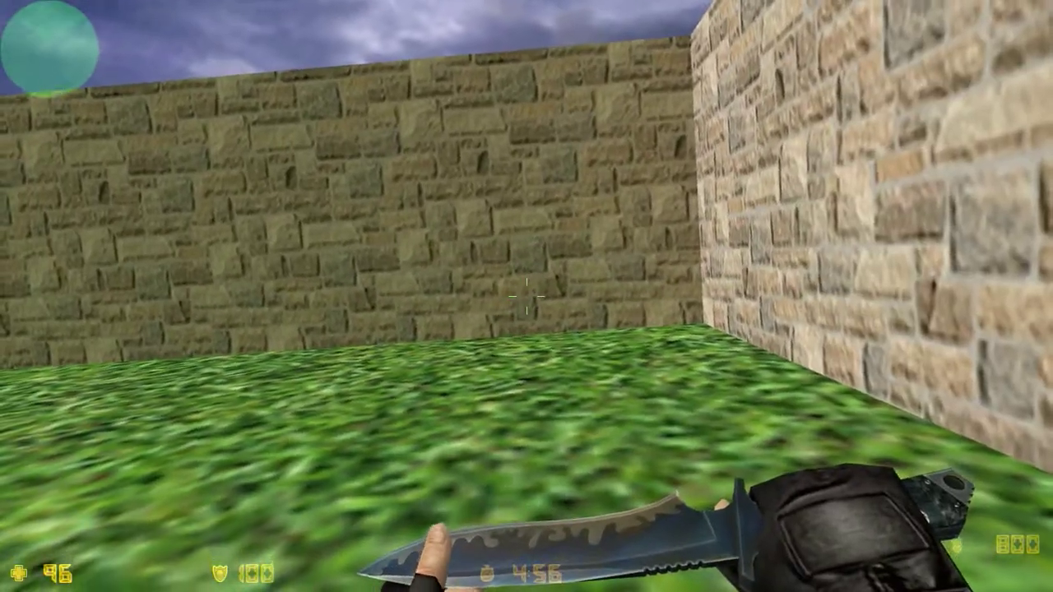
key(f)
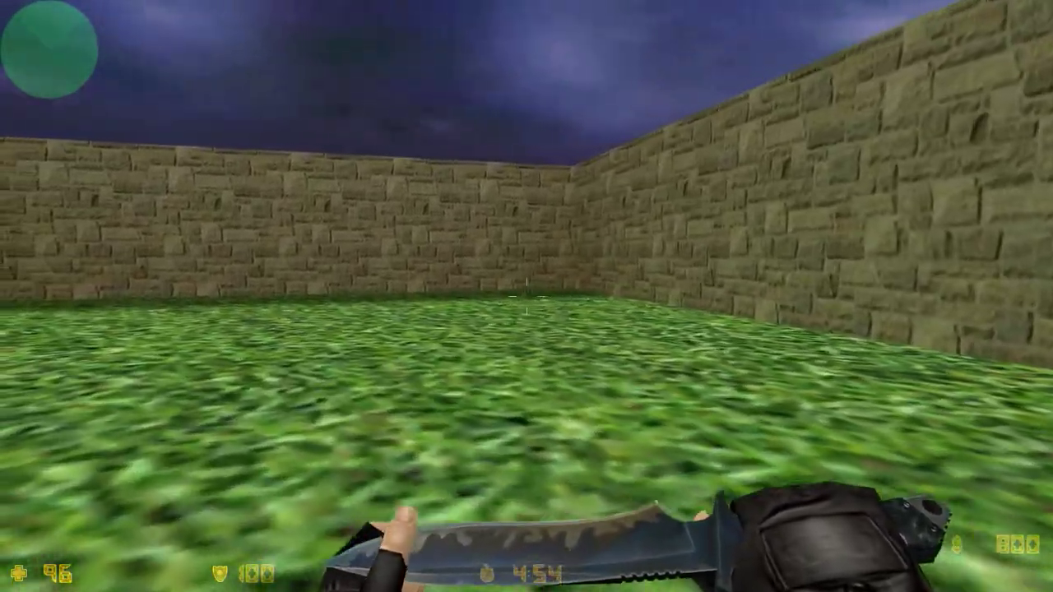
key(w)
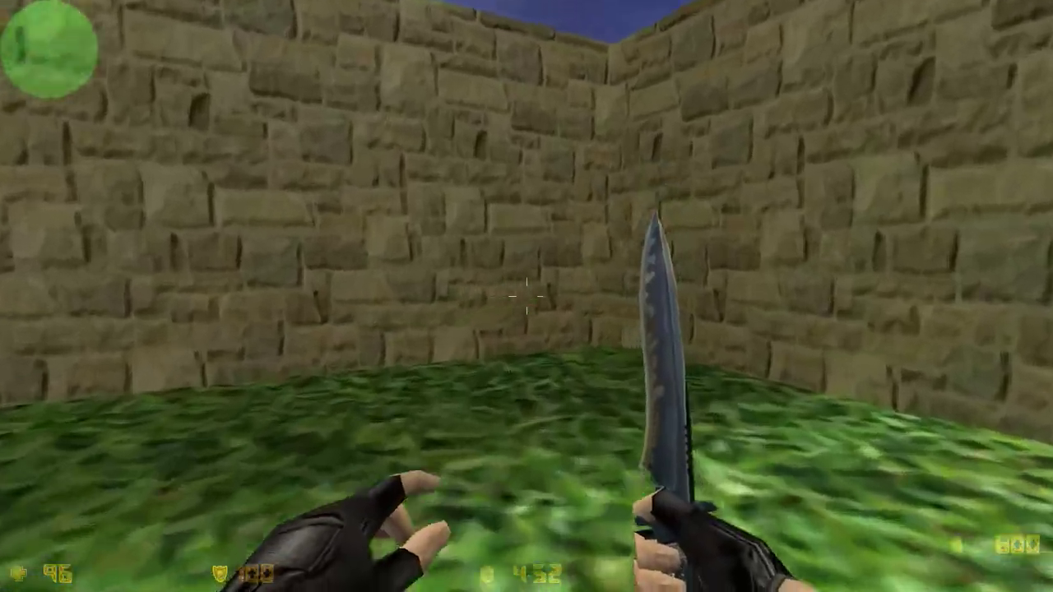
key(space)
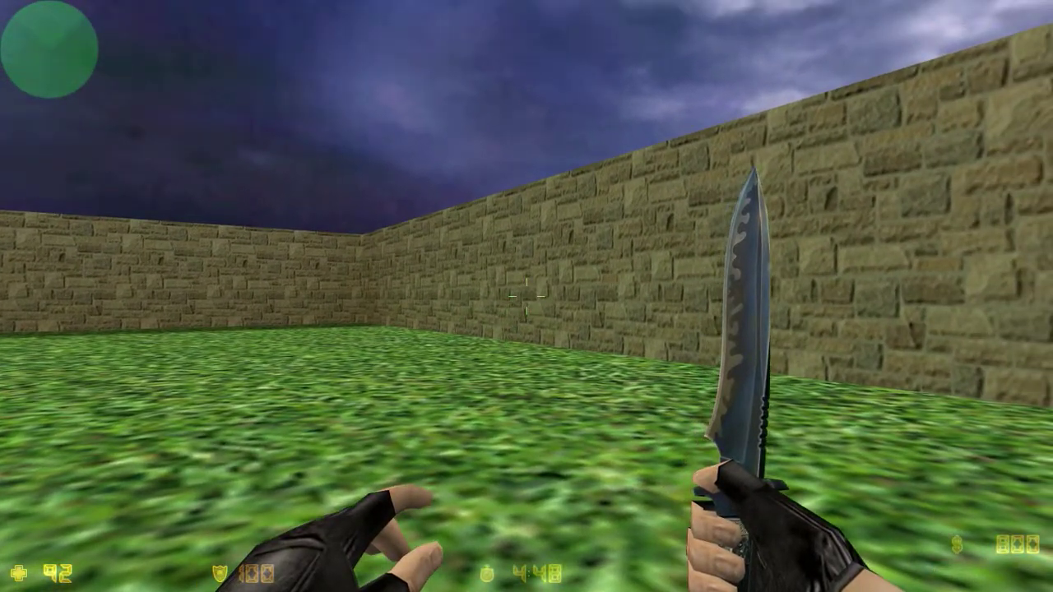
key(a)
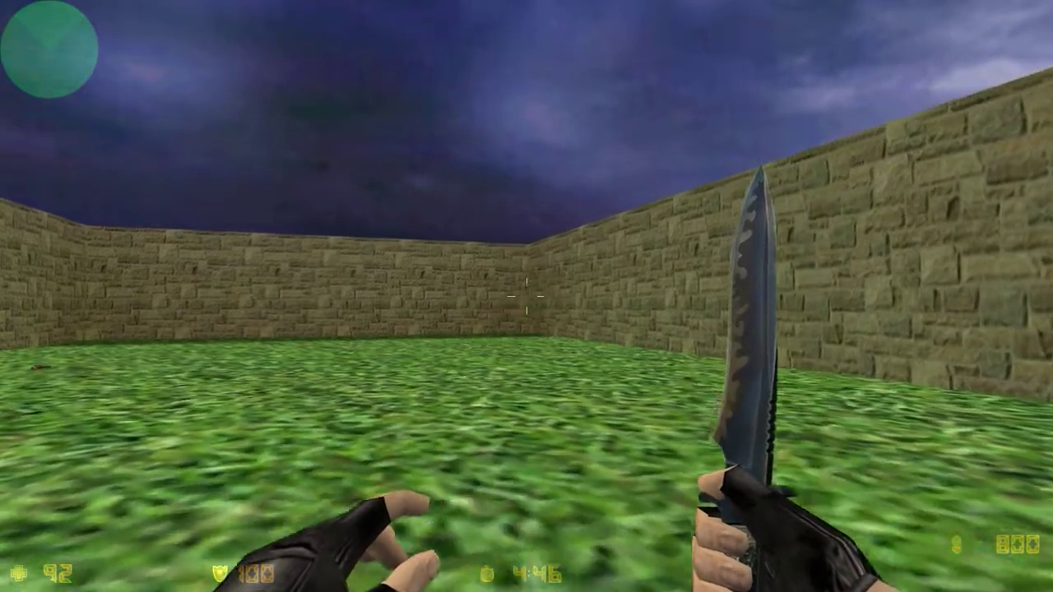
key(w)
key(d)
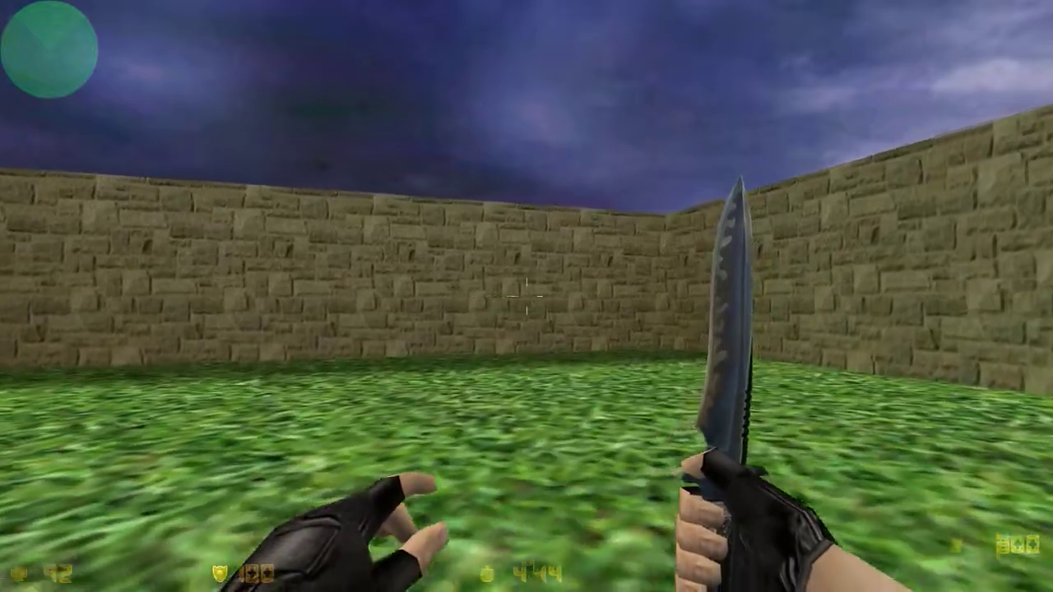
key(w)
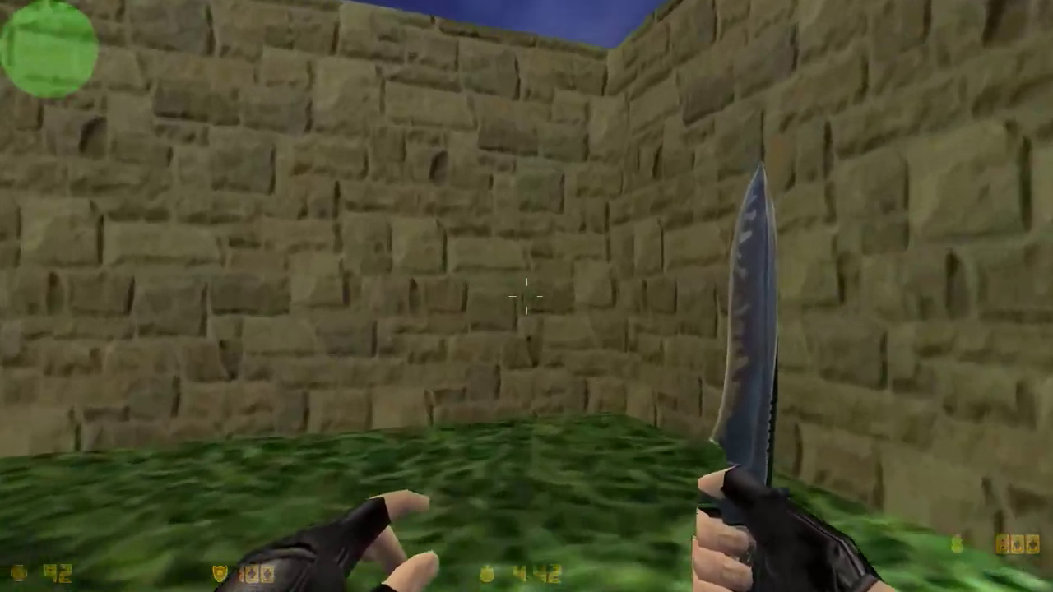
key(w)
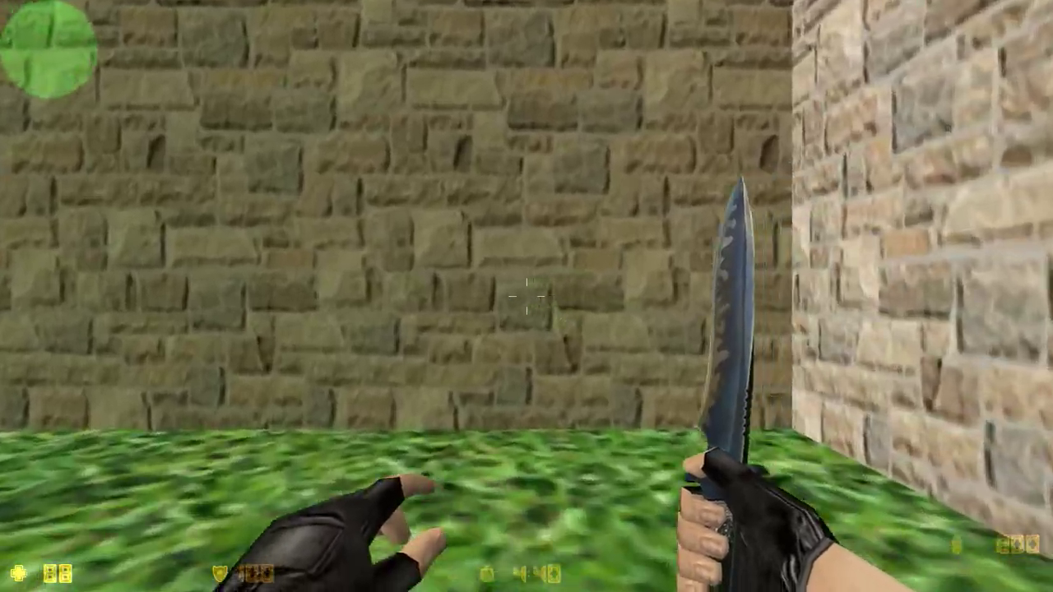
- Exit the game with the quit console command
key(grave)
text(quit)
key(Return)
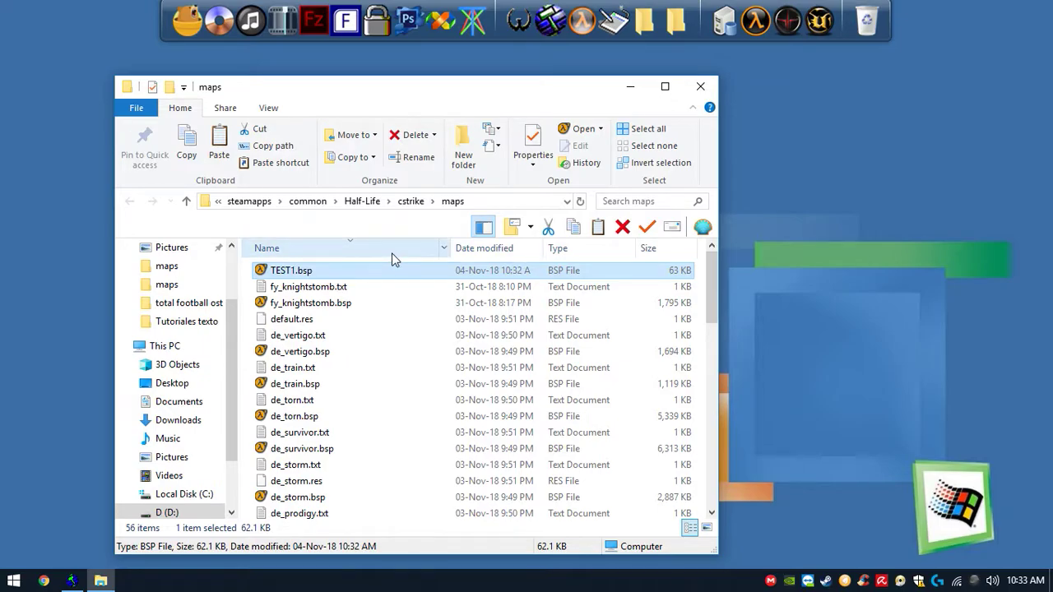
- Return to Hammer and delete the selected trigger_teleport brush
click(73, 581)
scroll(244, 214, down, 3)
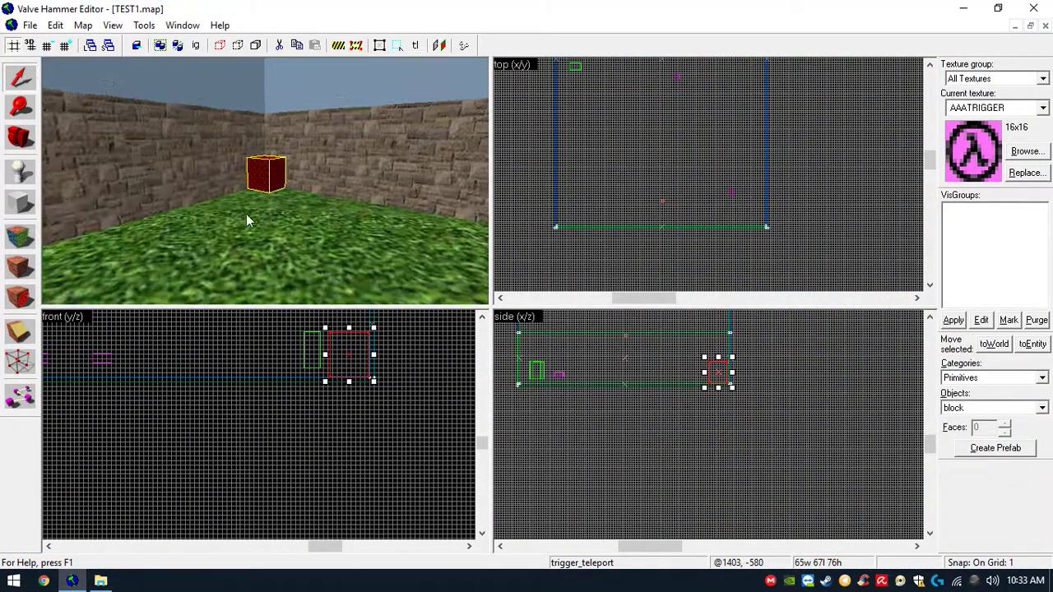
scroll(284, 200, up, 4)
key(Delete)
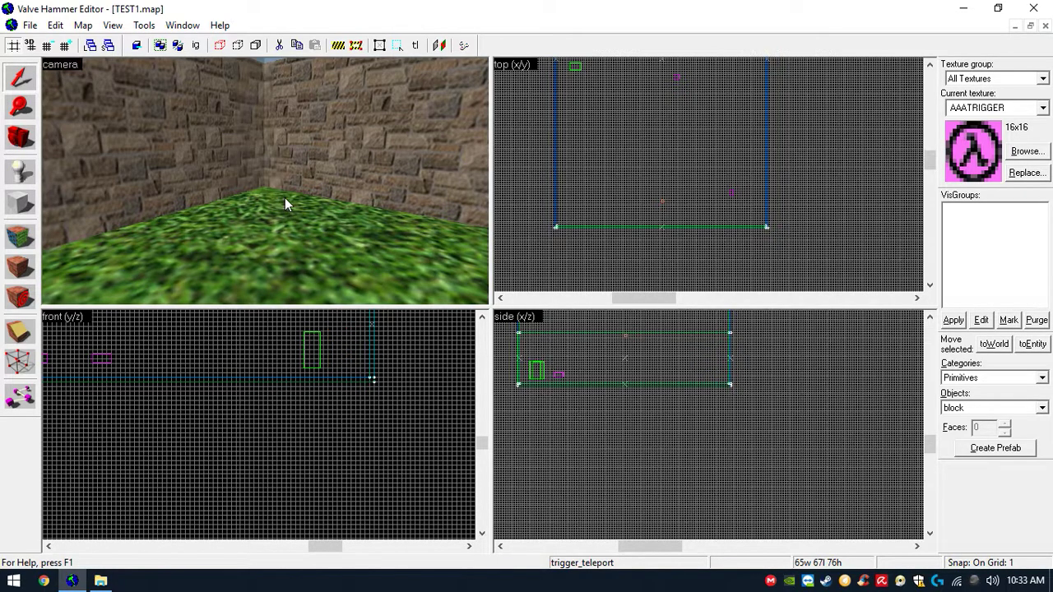
- Select the pos1 info_target in the camera view and delete it
scroll(285, 197, down, 5)
key(z)
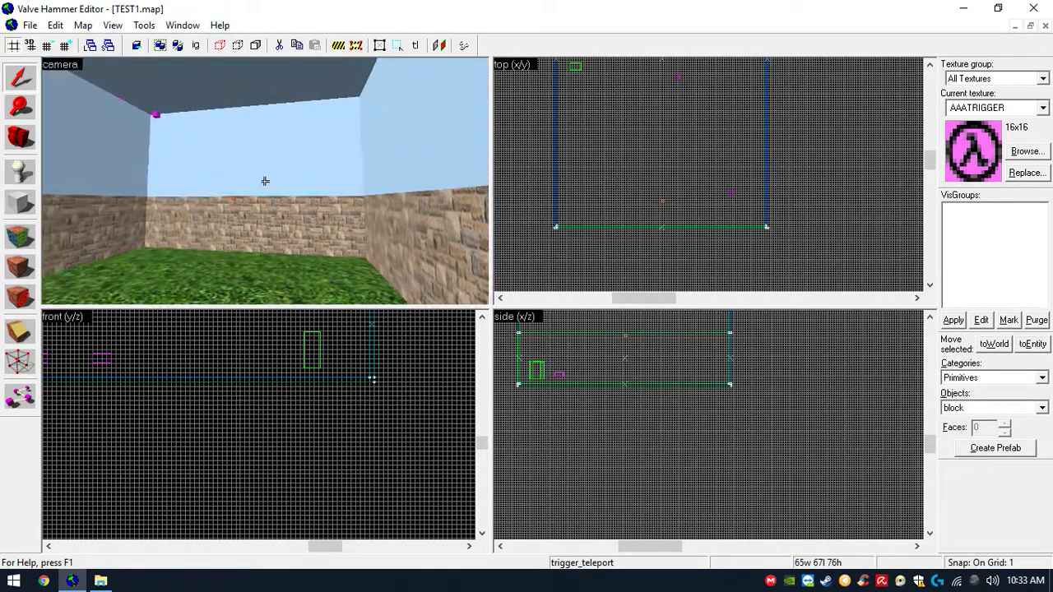
key(w)
key(s)
click(265, 181)
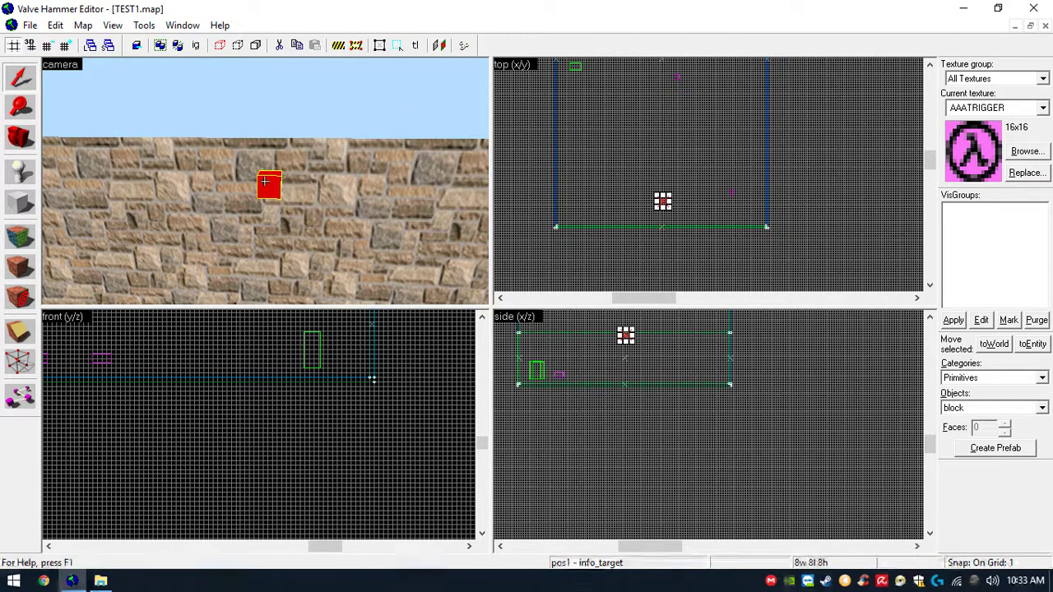
key(z)
key(Delete)
- Look around the emptied room in the 3D camera view
scroll(265, 181, down, 10)
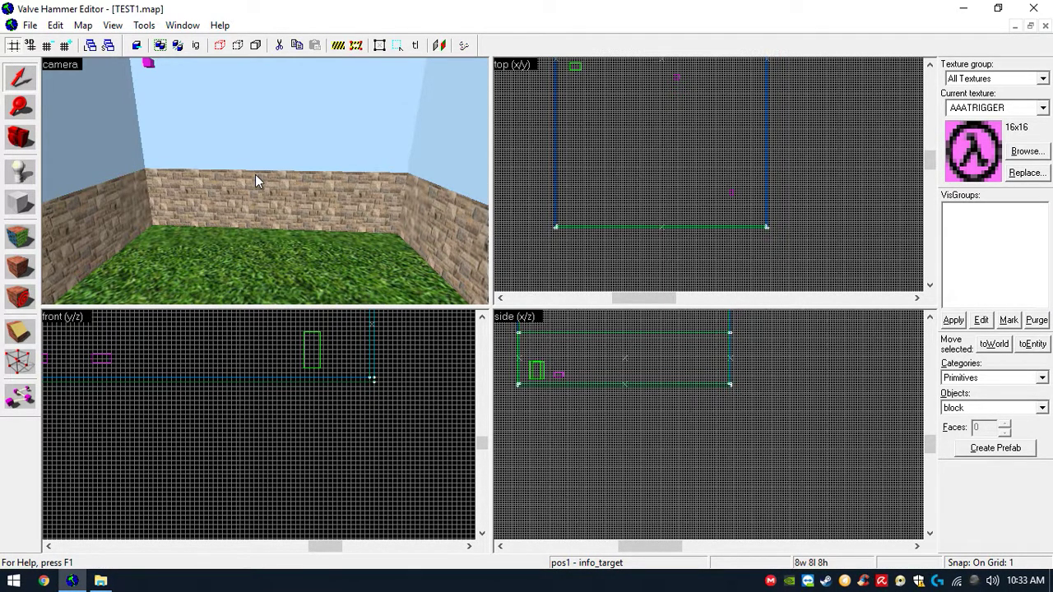
key(w)
key(d)
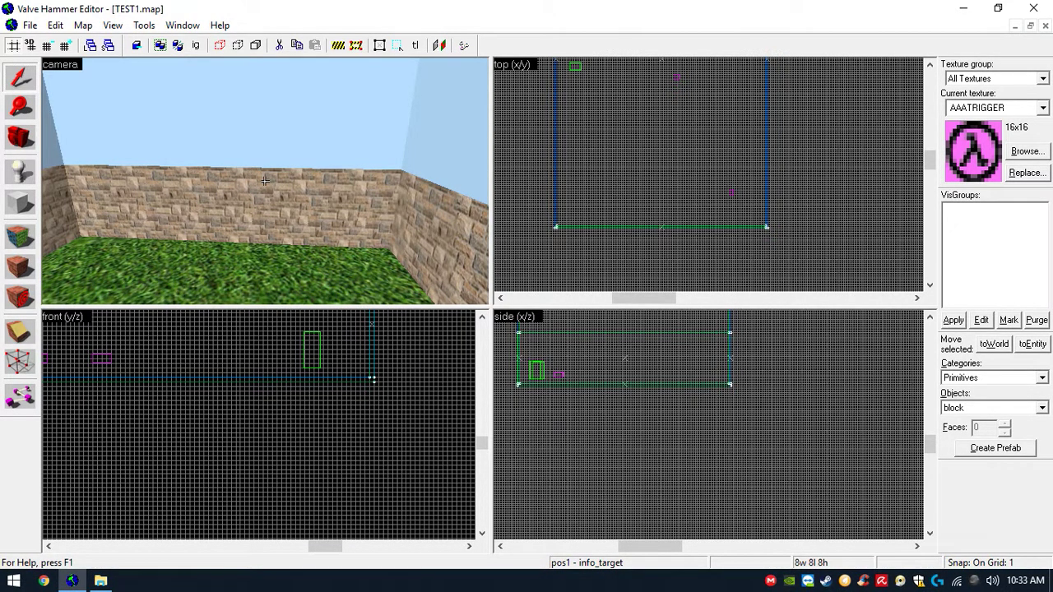
key(Left)
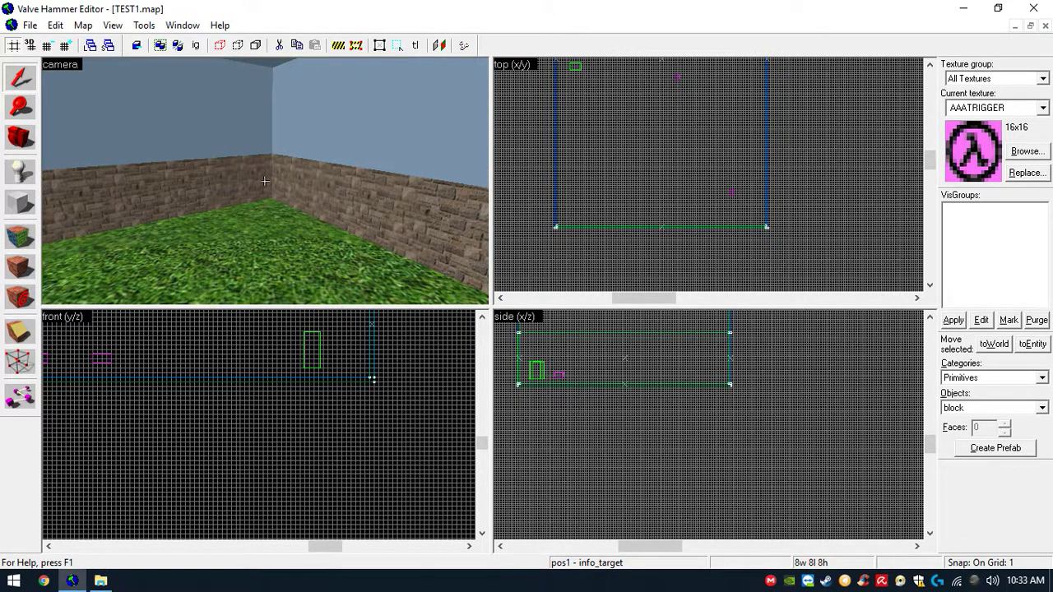
key(Left)
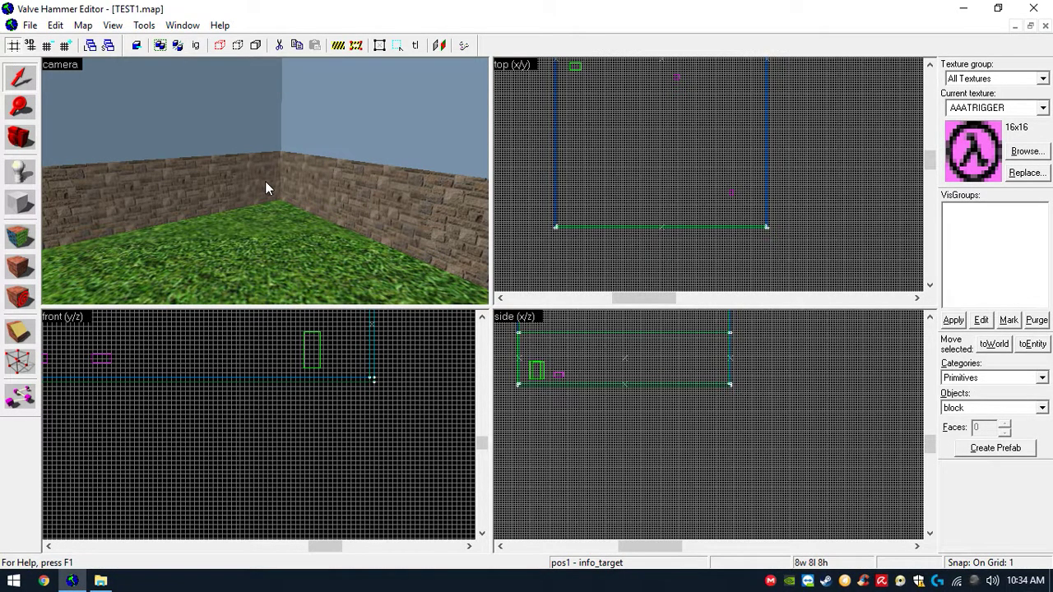
key(Up)
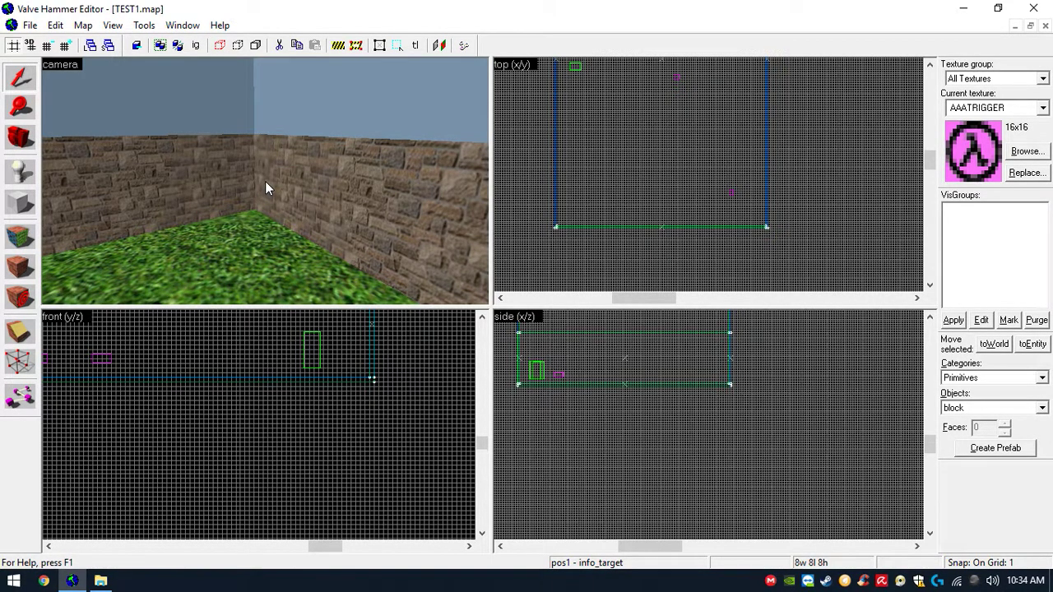
key(Down)
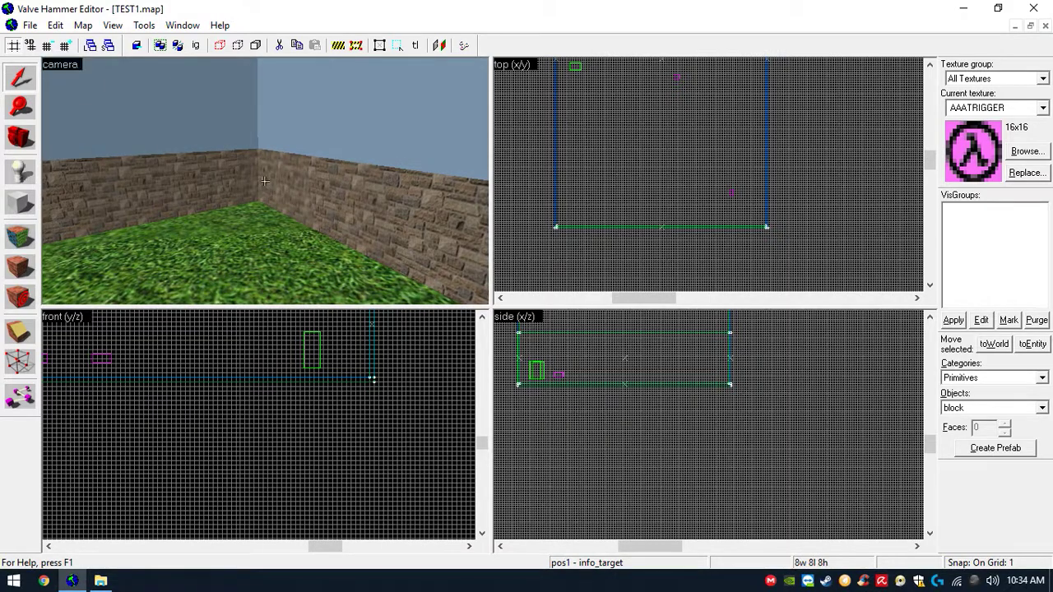
key(Down)
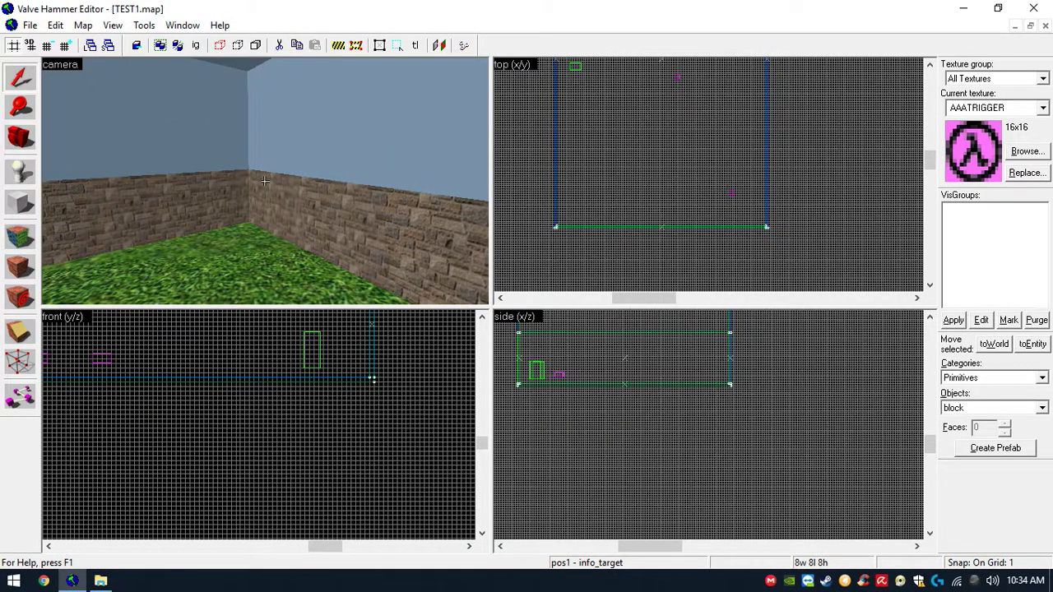
- Activate the Block tool and pick the H_SIDE2 texture from the texture browser with the filter cleared
click(22, 204)
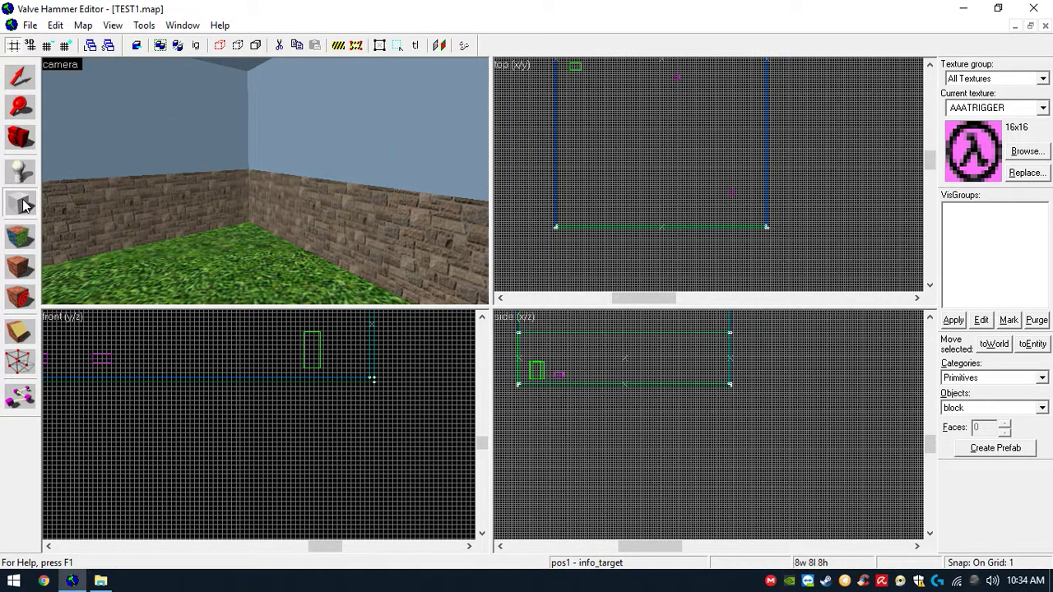
scroll(690, 143, down, 3)
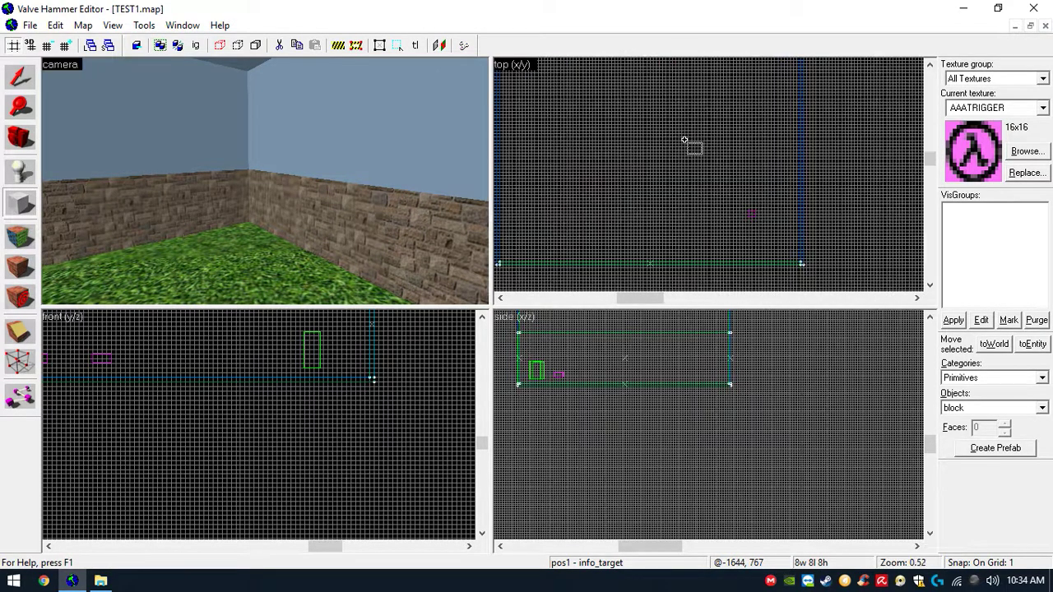
scroll(678, 137, up, 4)
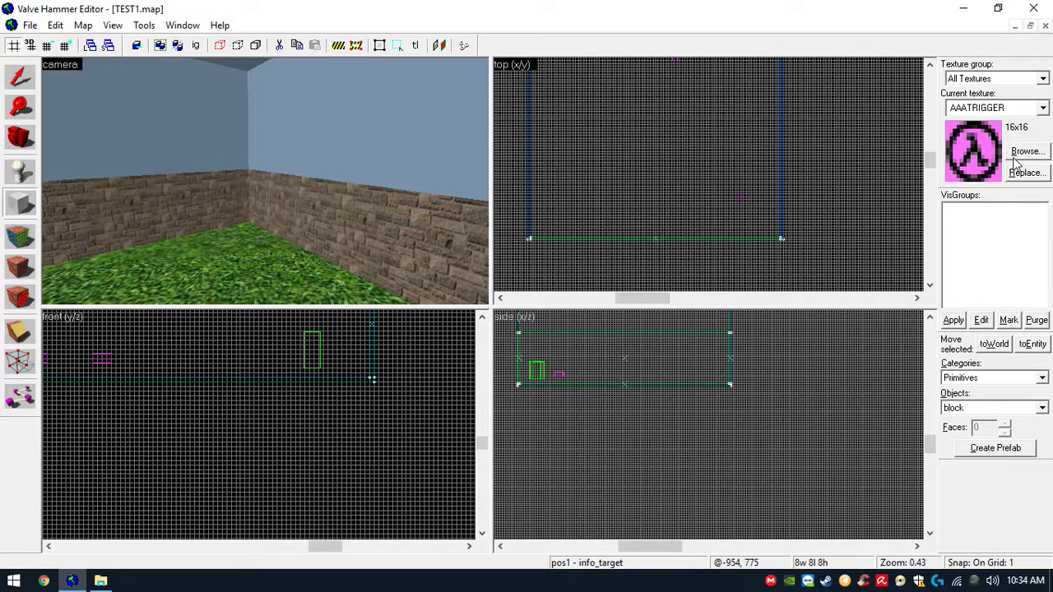
click(29, 210)
scroll(148, 334, up, 6)
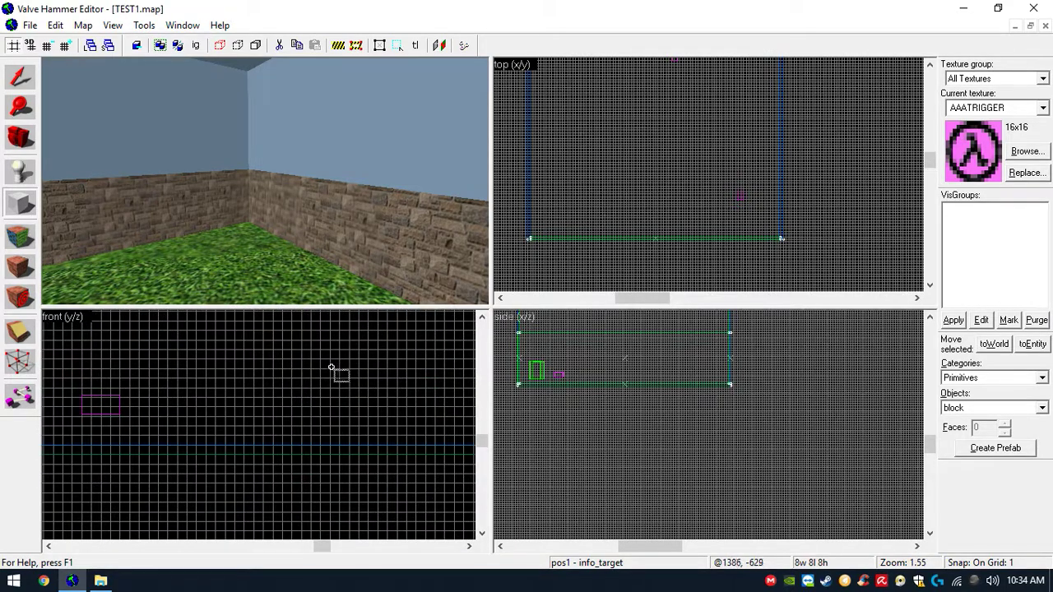
click(1027, 150)
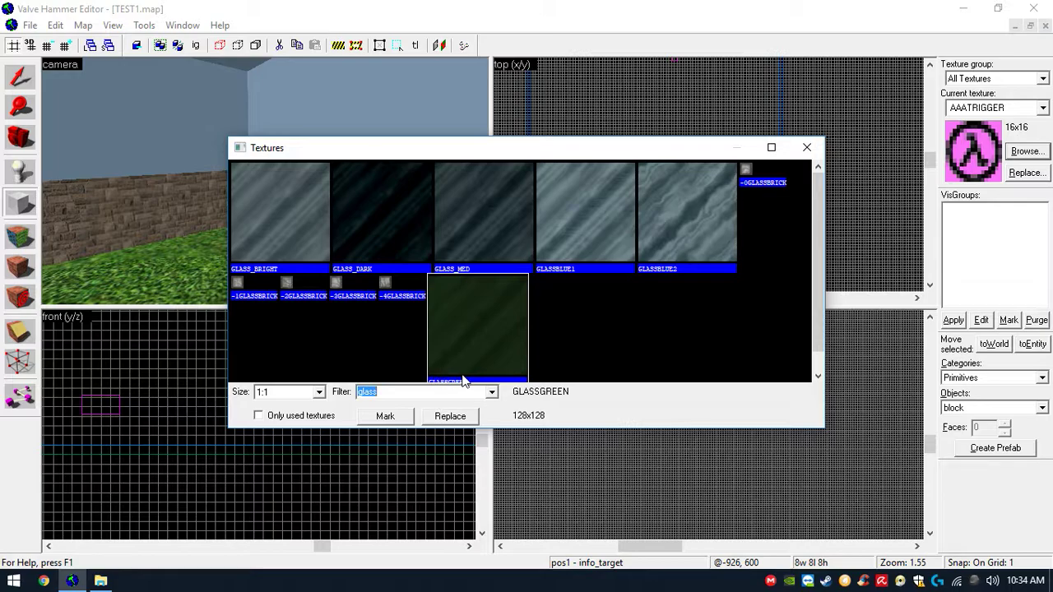
key(BackSpace)
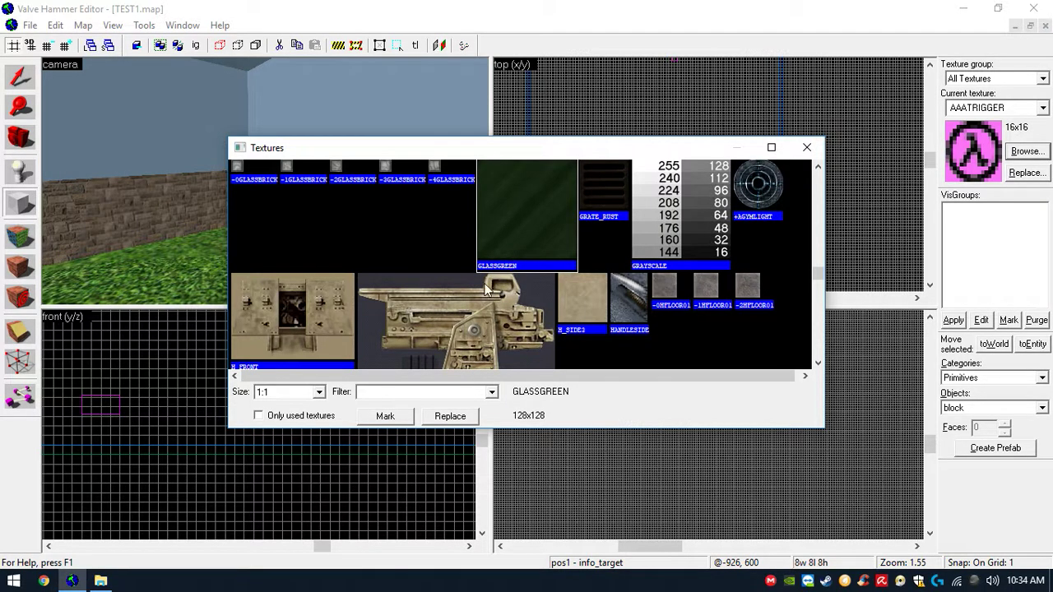
double_click(485, 310)
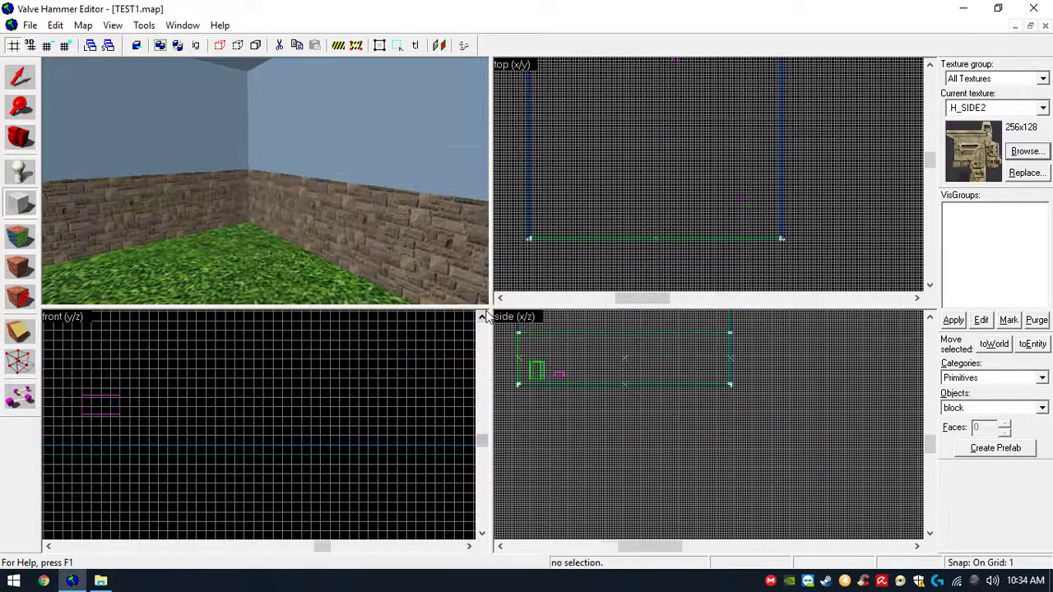
- Choose the C2A4XC3 texture in the texture browser instead
click(1027, 153)
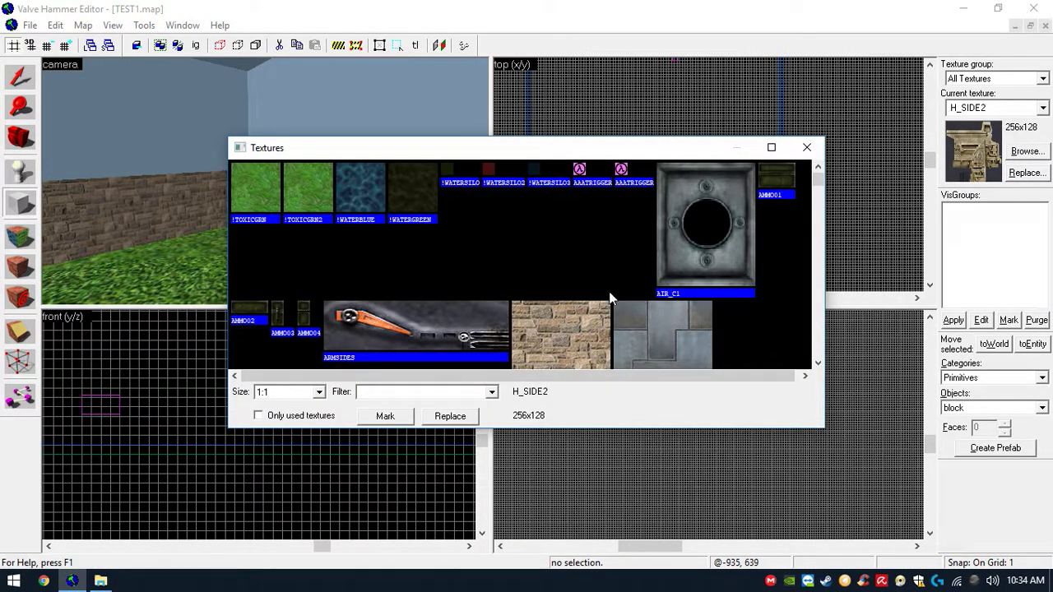
drag(819, 177, 819, 218)
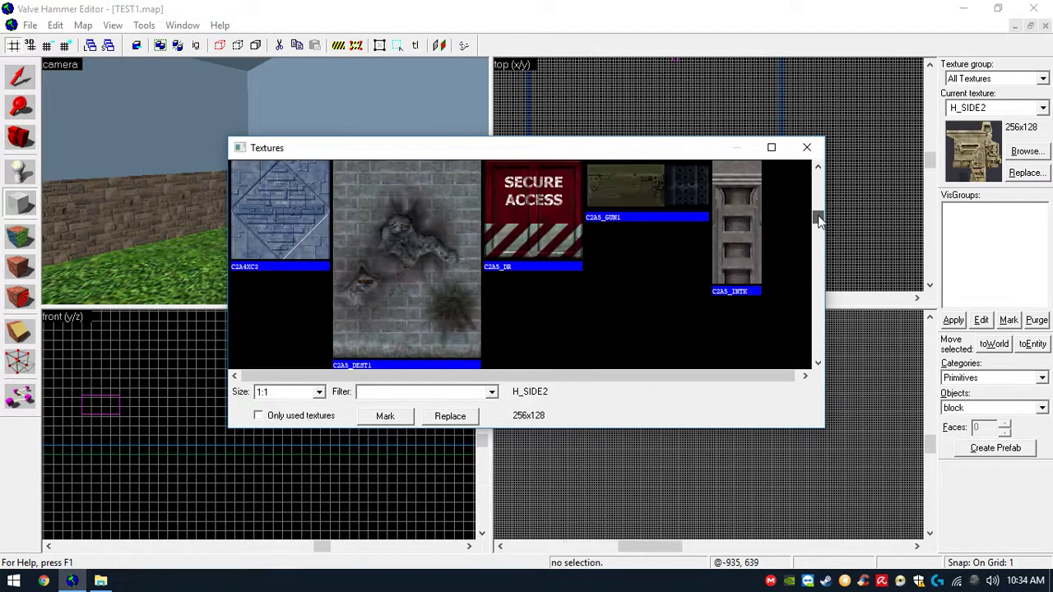
double_click(283, 209)
- Draw a C2A4XC3 block about 148 wide, 59 long and 23 high on the floor and create it
scroll(609, 148, down, 5)
scroll(627, 113, up, 2)
drag(629, 110, 662, 186)
scroll(613, 412, up, 3)
drag(611, 425, 627, 355)
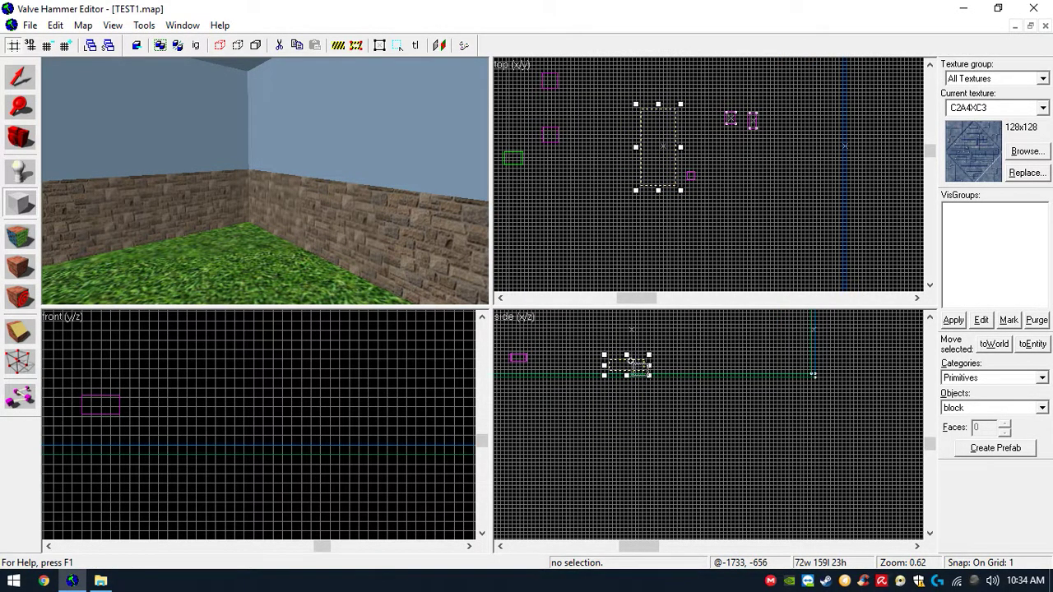
scroll(676, 177, down, 2)
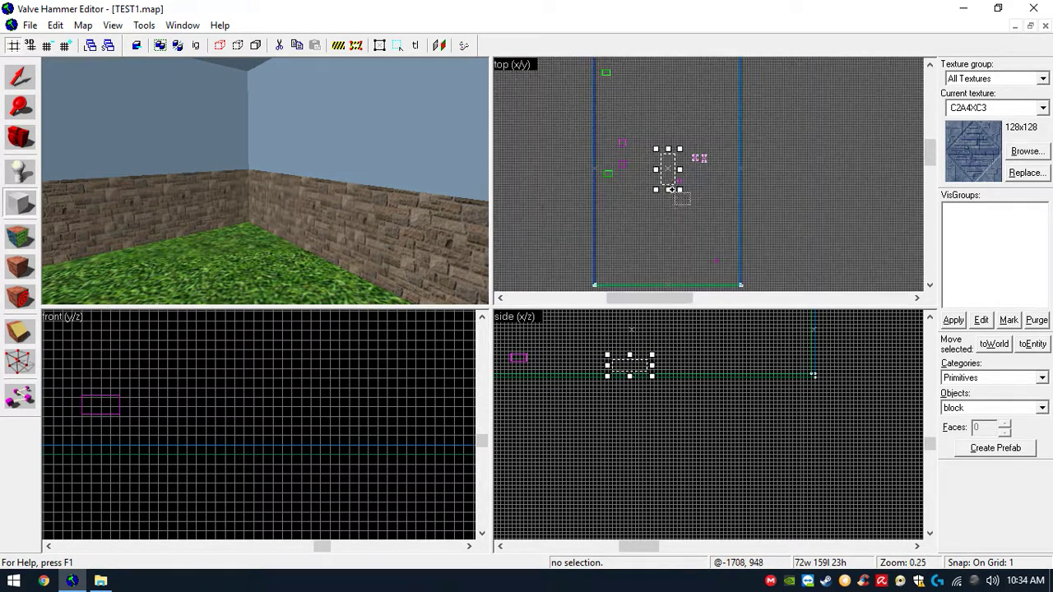
drag(671, 171, 695, 155)
drag(677, 153, 650, 88)
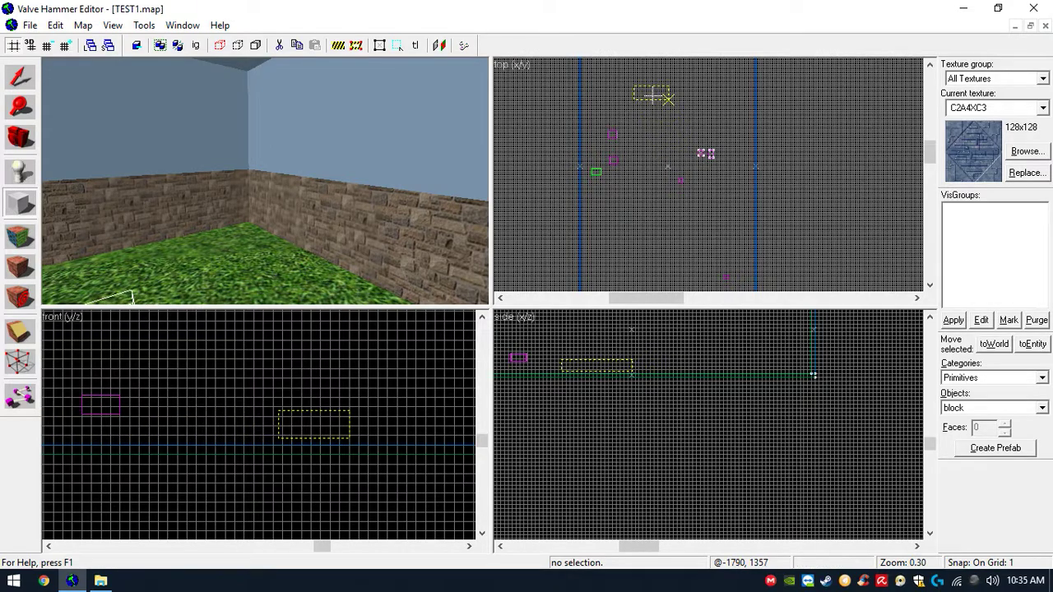
scroll(588, 375, up, 2)
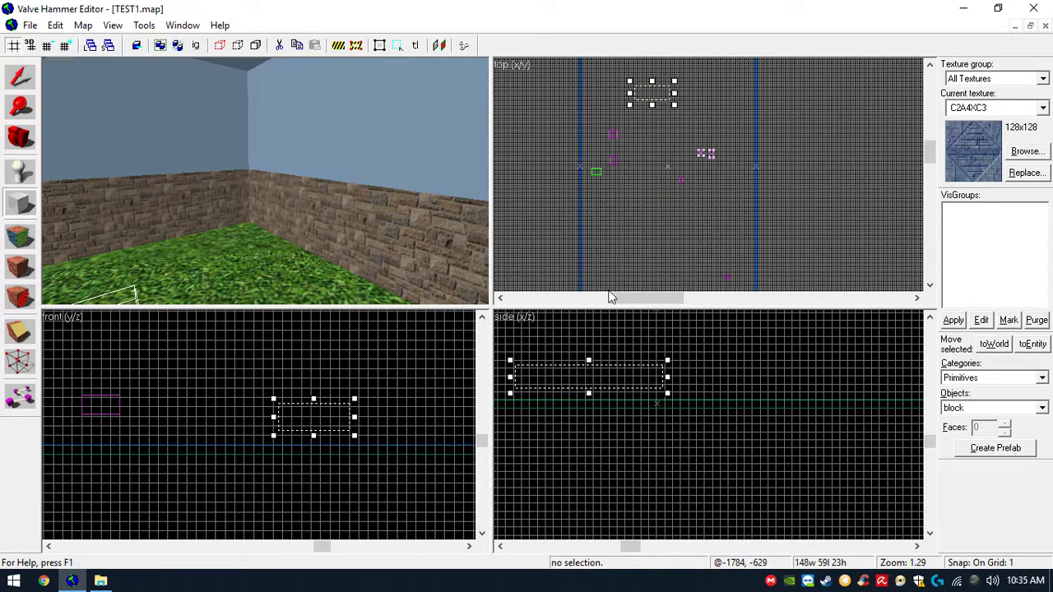
key(Return)
- Select the new platform block in the 3D camera view
key(z)
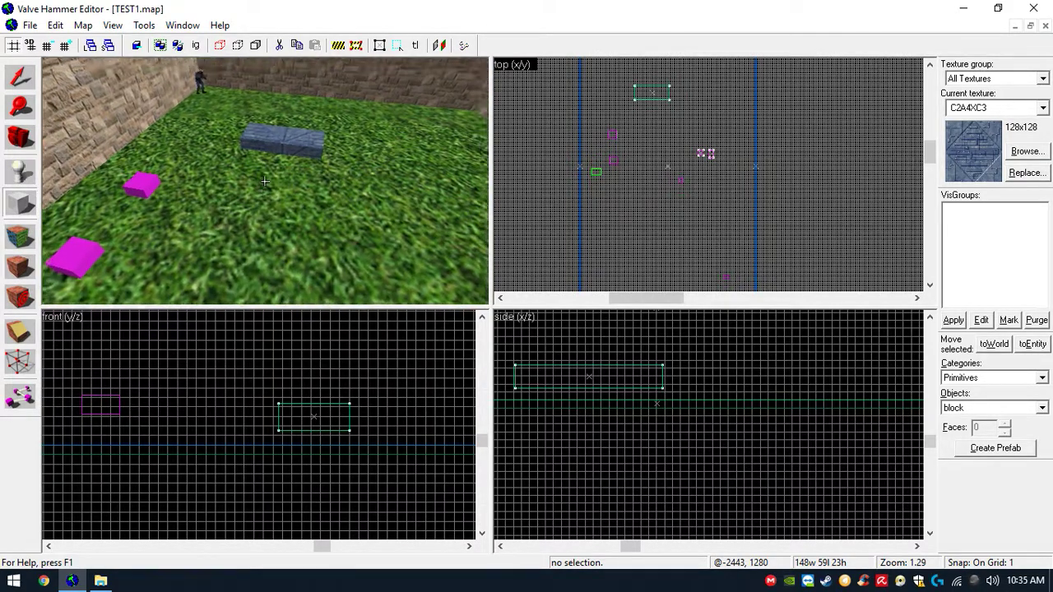
key(z)
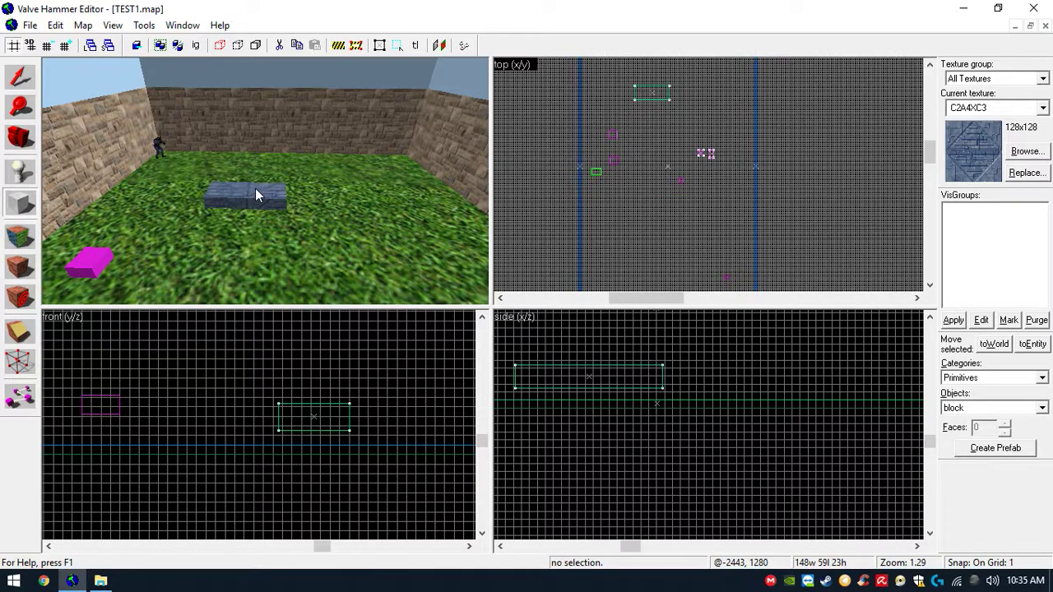
key(shift+s)
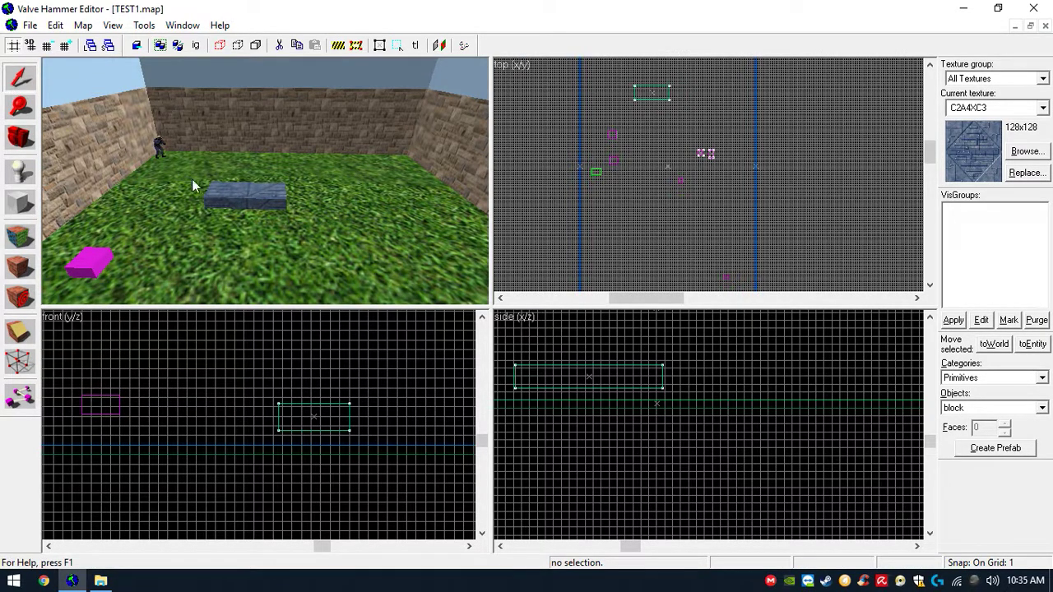
click(217, 197)
scroll(217, 198, up, 5)
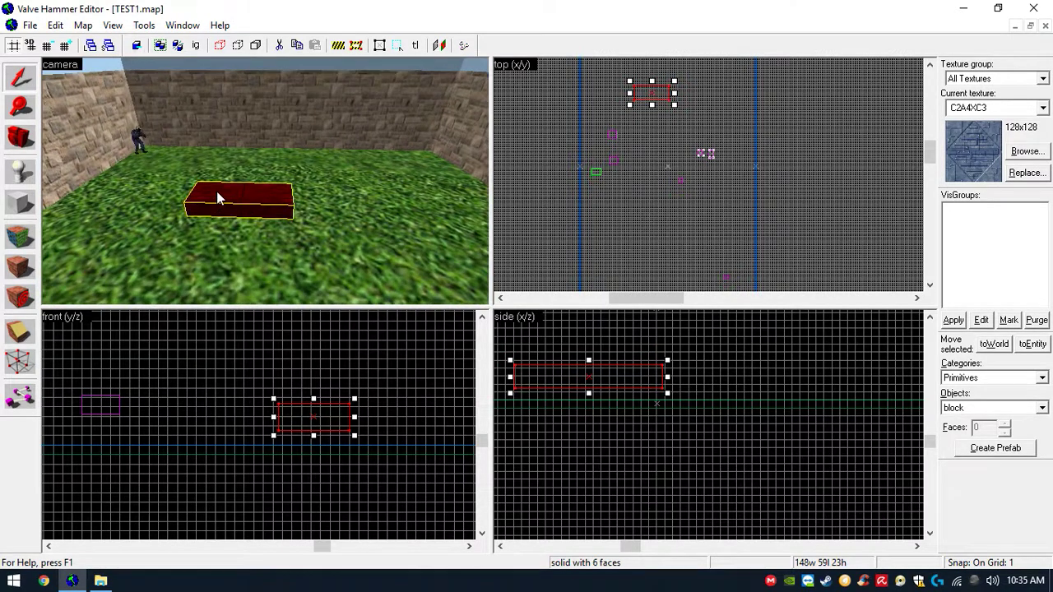
scroll(217, 198, down, 1)
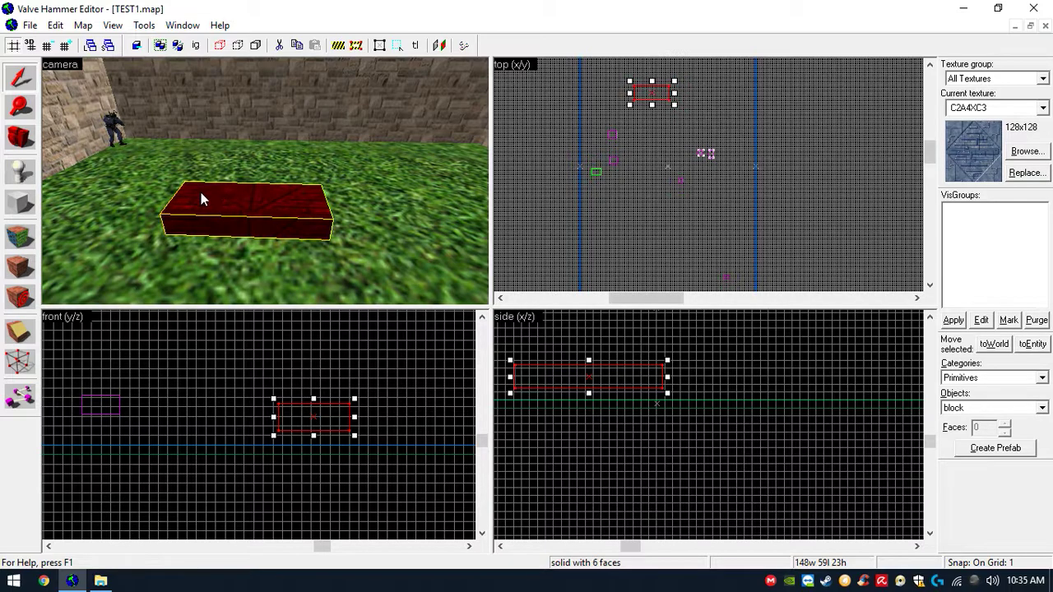
key(z)
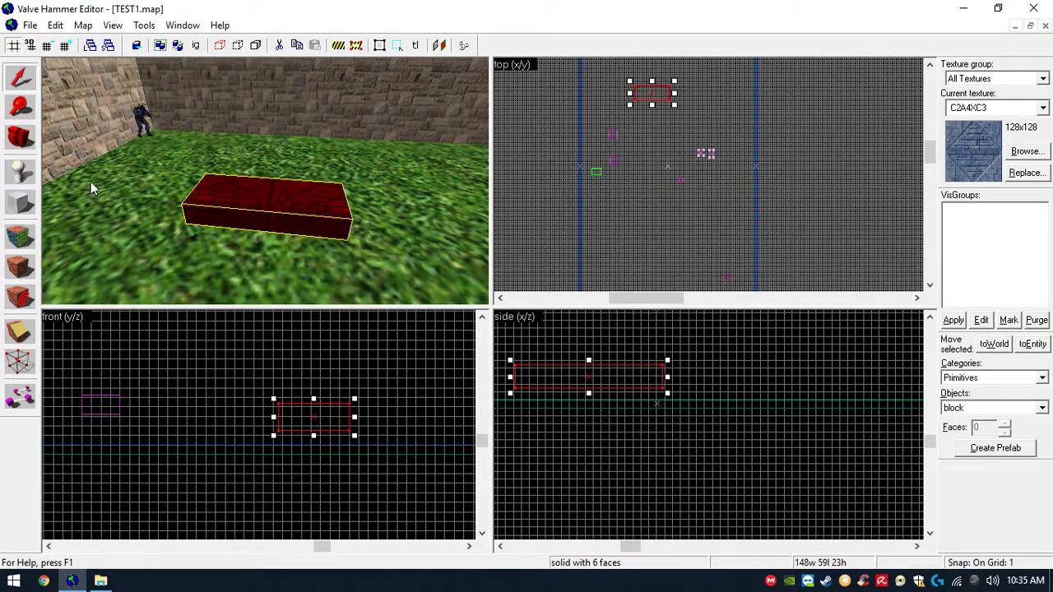
- Draw a small box about 12 by 12 by 13 units at the center of the platform
click(20, 202)
scroll(646, 80, up, 1)
scroll(645, 82, up, 7)
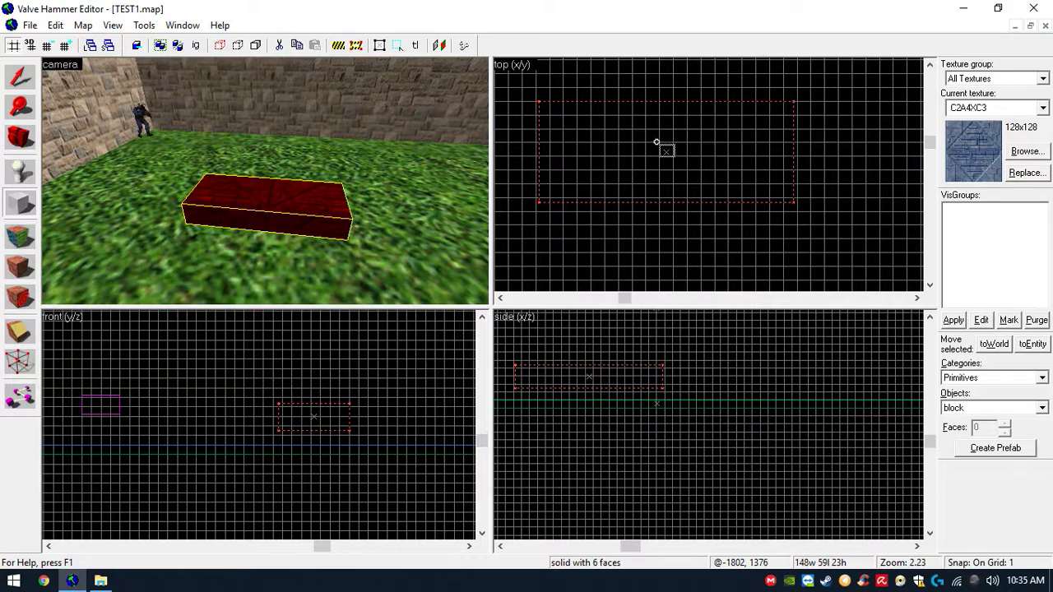
drag(656, 141, 678, 163)
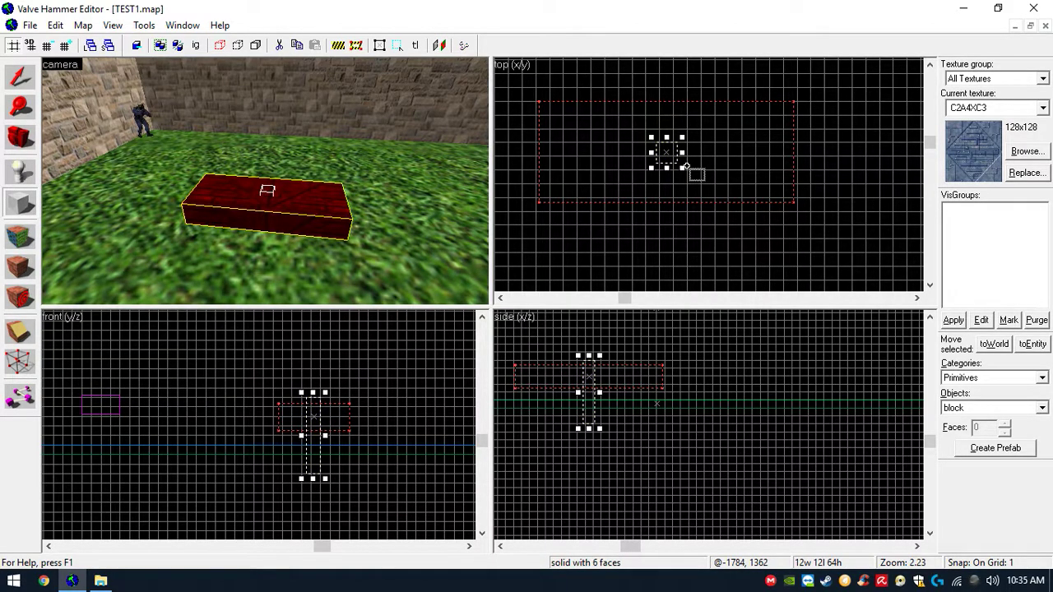
scroll(586, 370, up, 2)
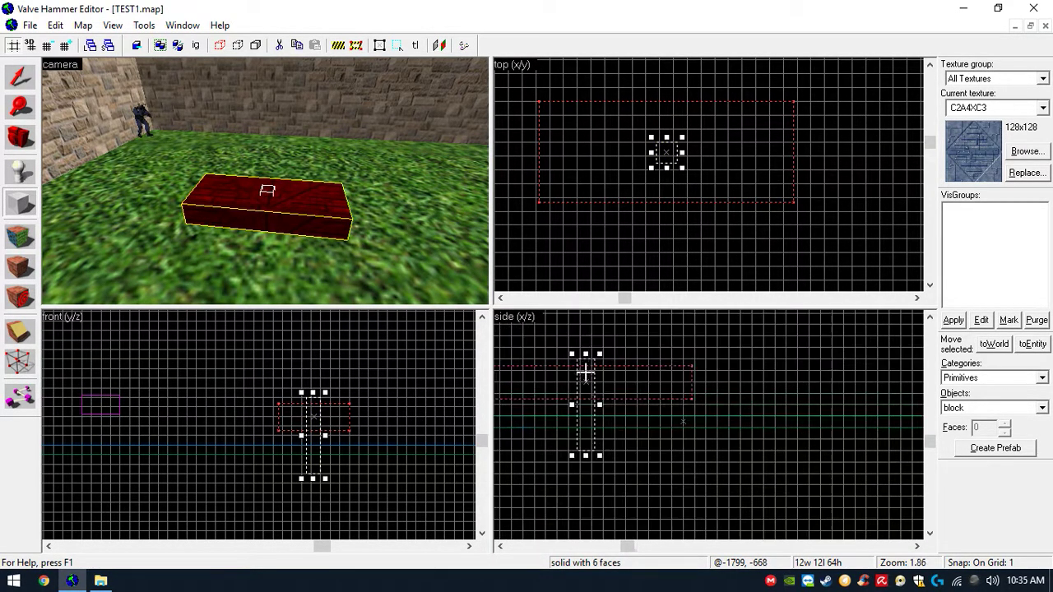
drag(586, 455, 588, 382)
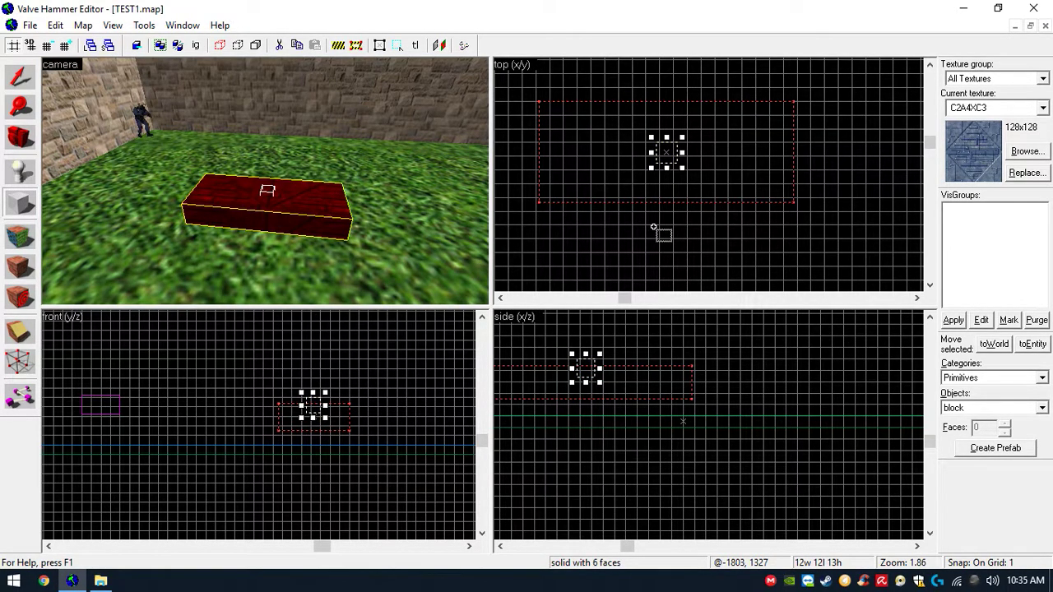
- Filter the texture browser for origin, apply the ORIGIN texture, and create the small box
click(1022, 153)
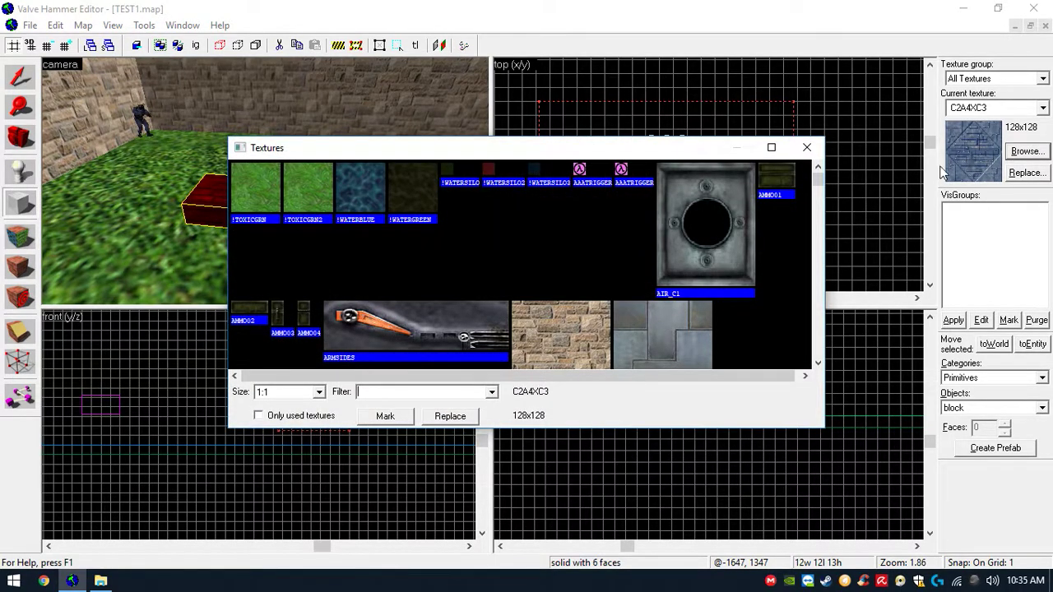
click(429, 389)
text(origin)
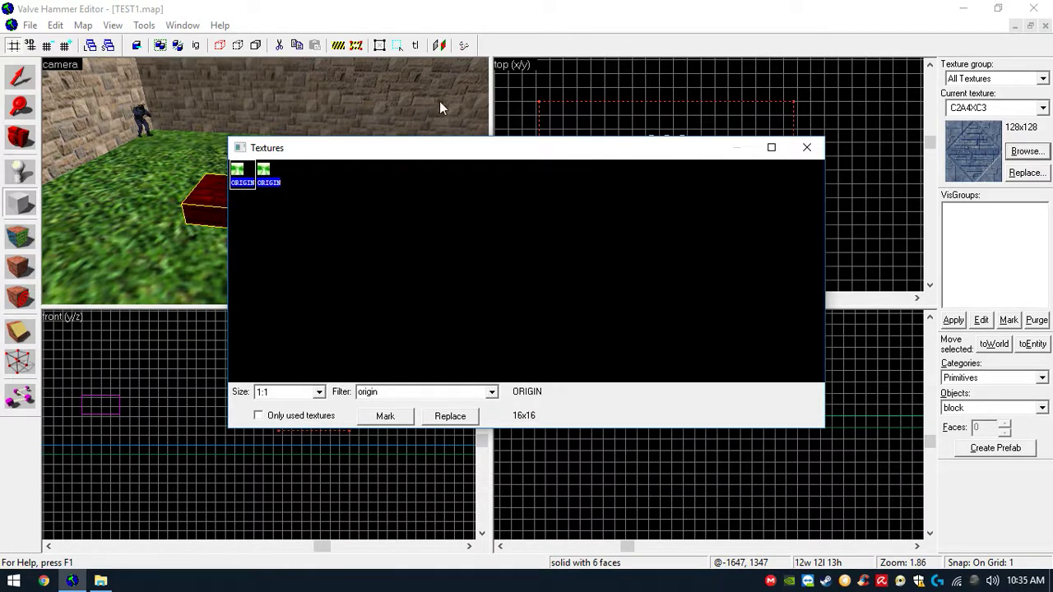
double_click(280, 181)
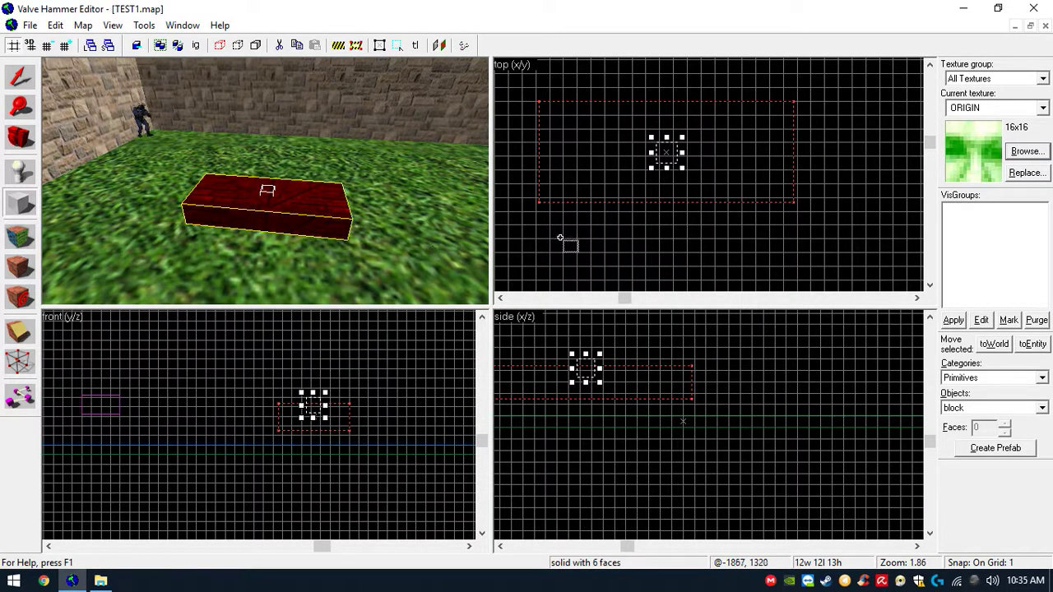
key(Return)
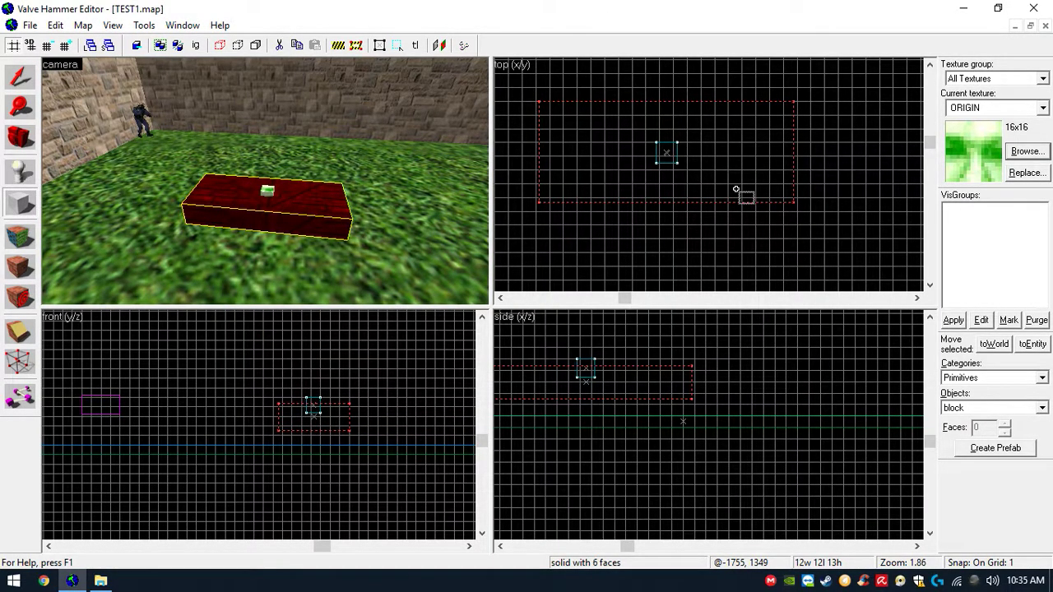
- Select the origin box together with the platform, group them, and nudge the group slightly
scroll(273, 241, up, 6)
scroll(291, 242, down, 5)
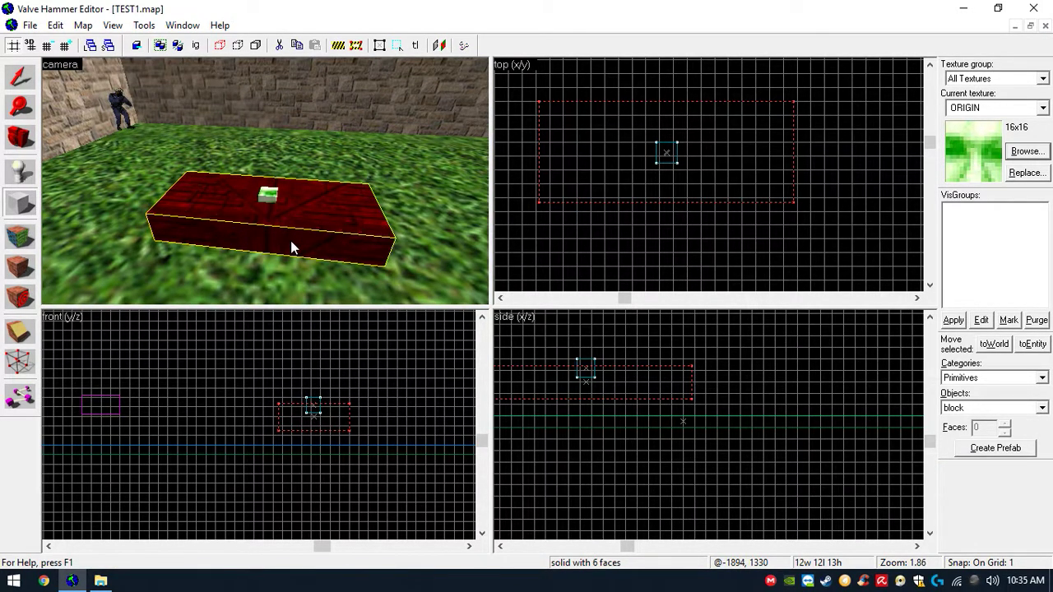
click(28, 84)
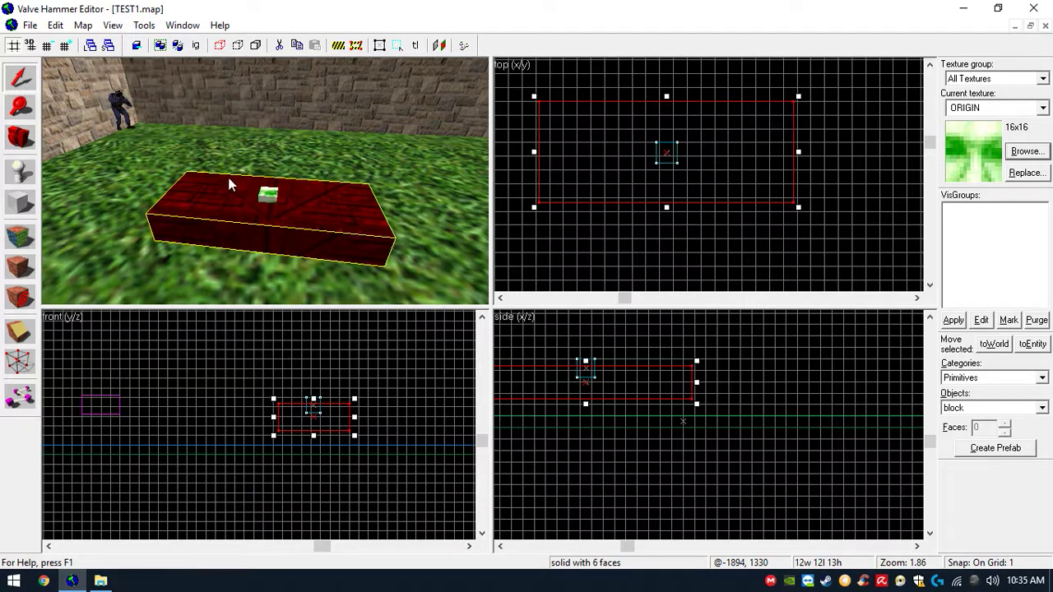
click(269, 194)
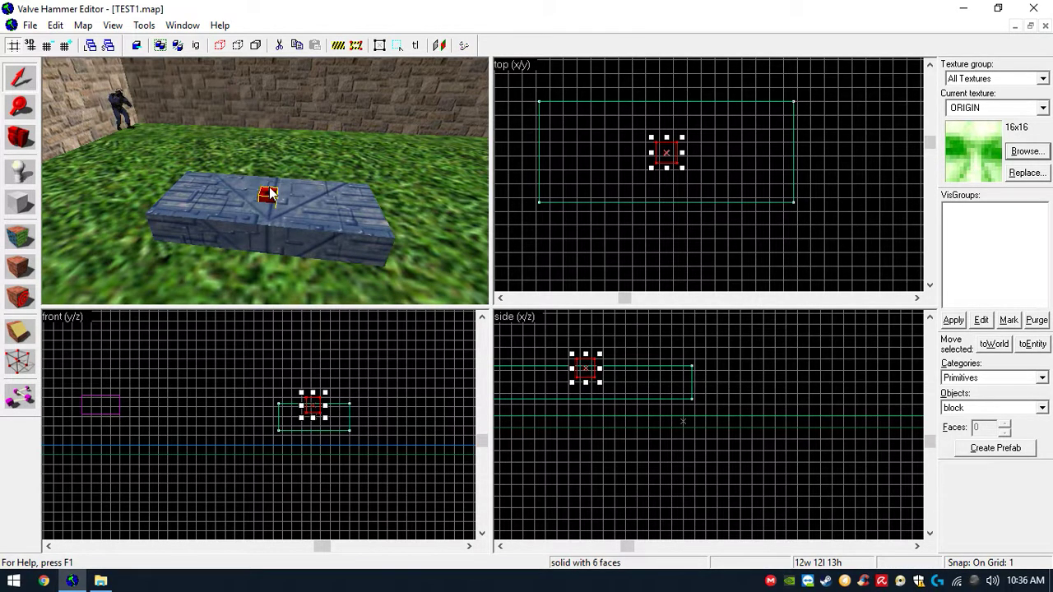
ctrl+click(339, 228)
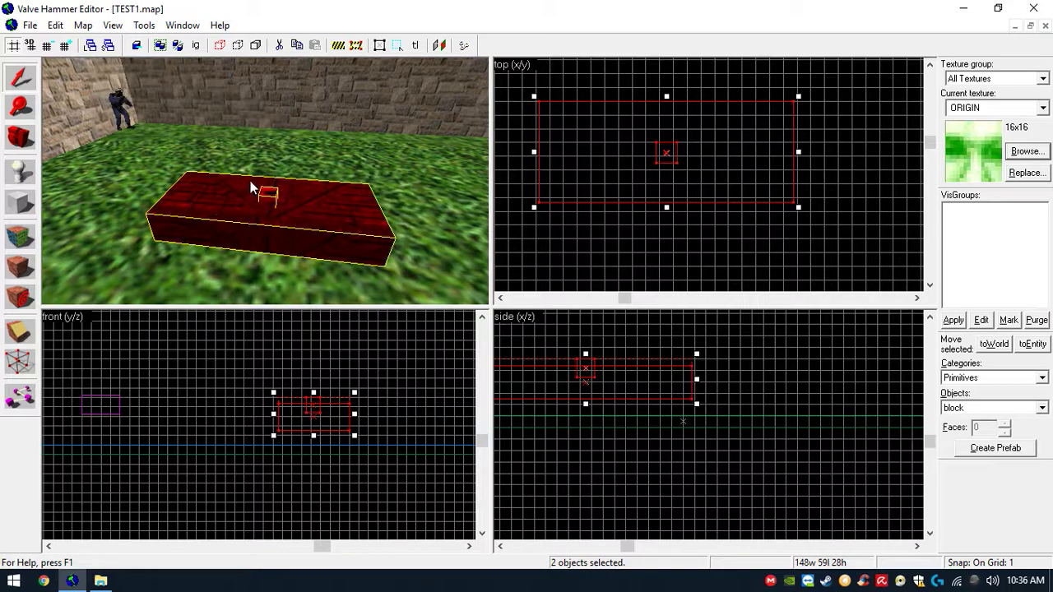
click(163, 46)
drag(564, 167, 607, 173)
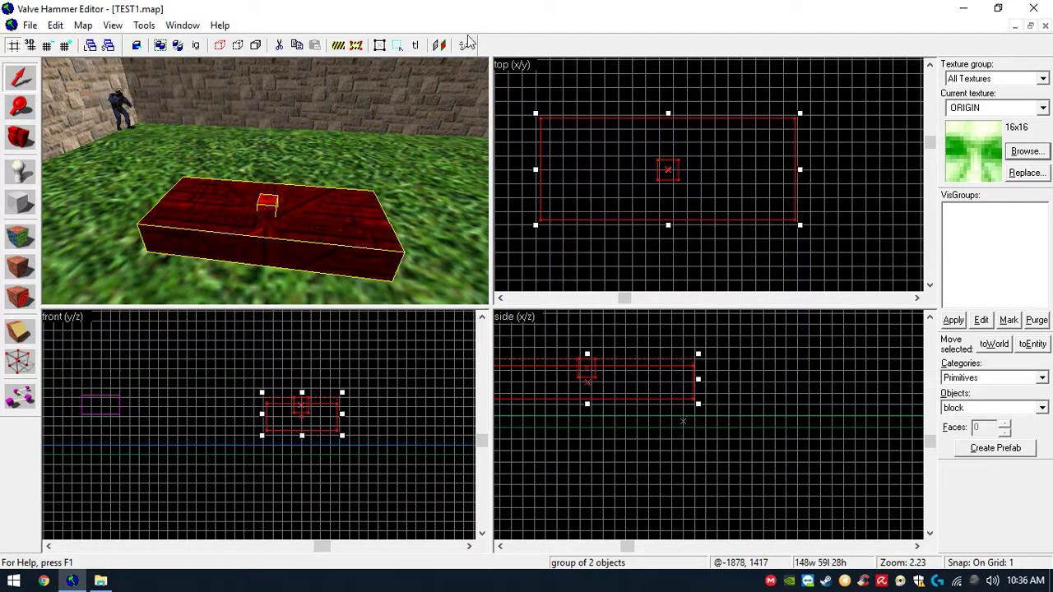
- Tie the grouped brushes to an entity and set its class to func_vehicle
click(144, 25)
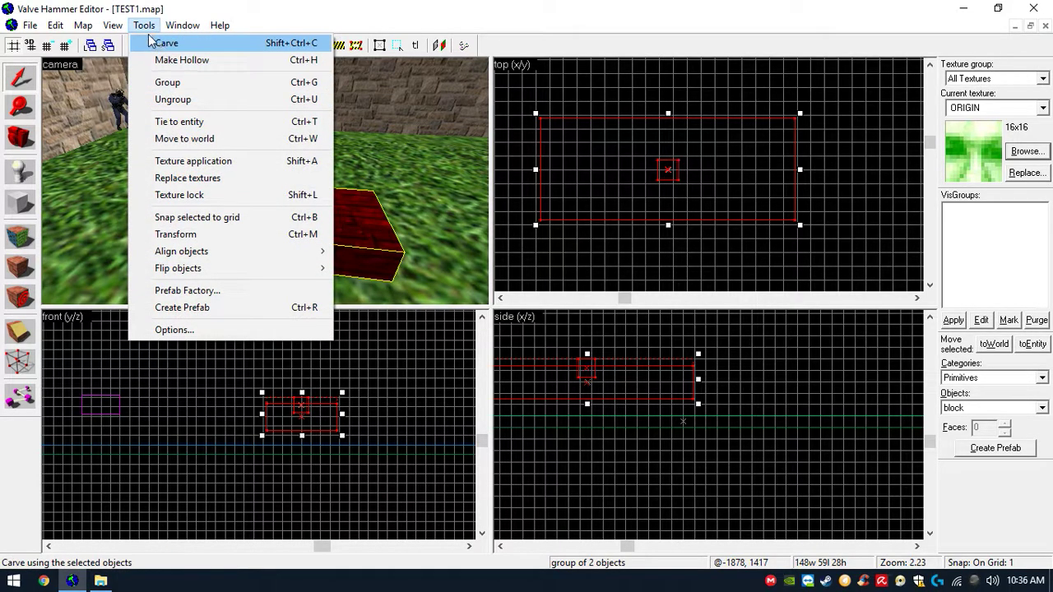
click(179, 122)
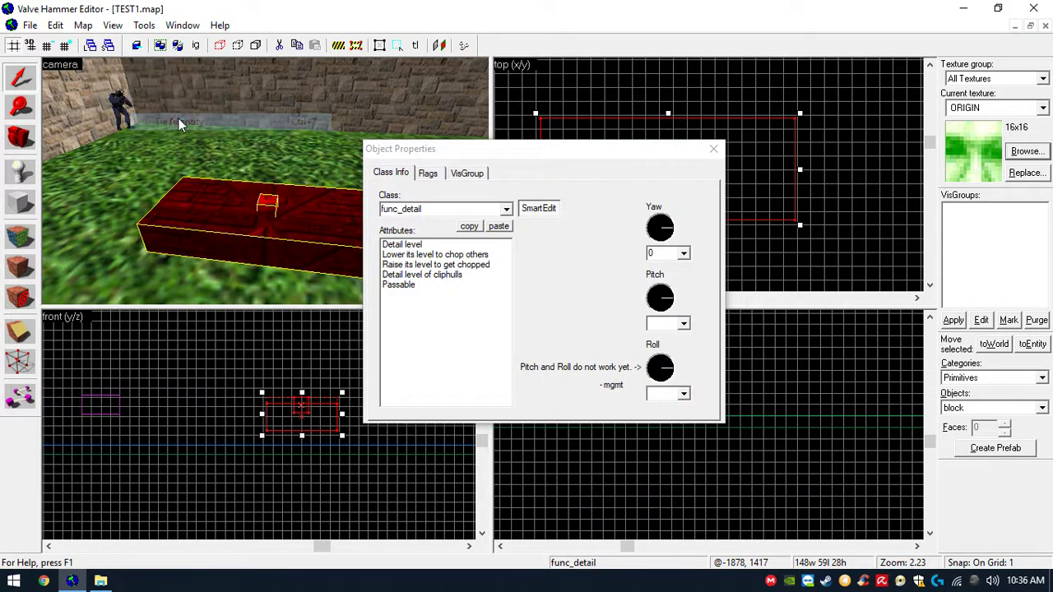
click(403, 209)
drag(403, 209, 435, 209)
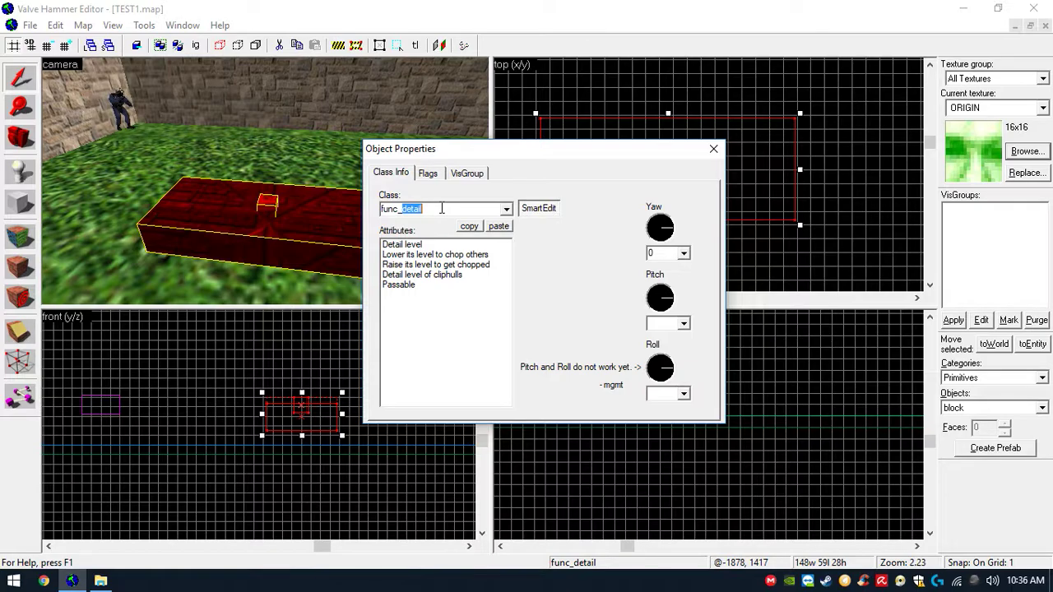
text(ve)
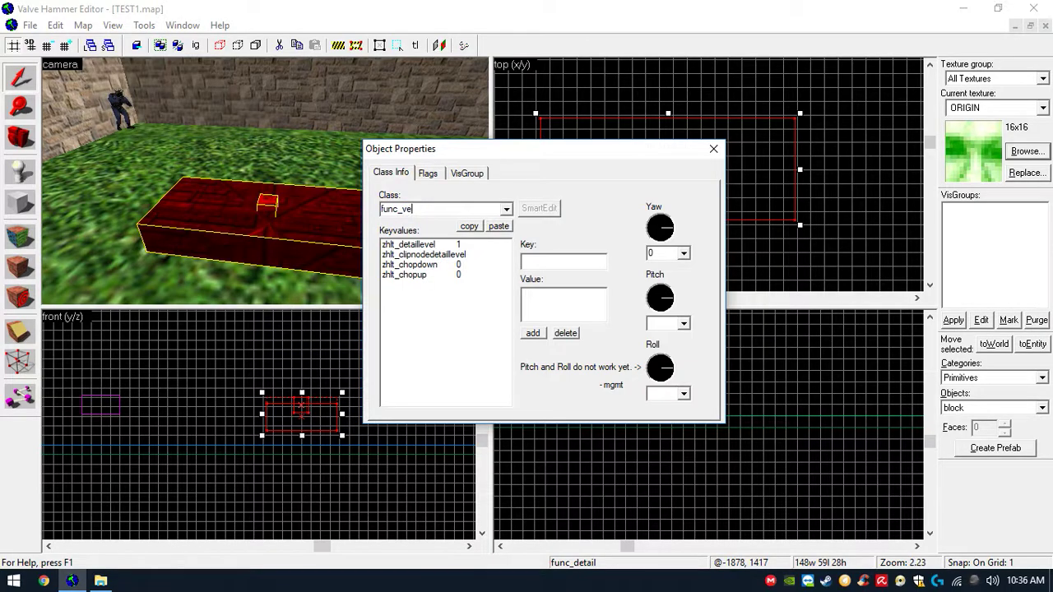
text(hicle)
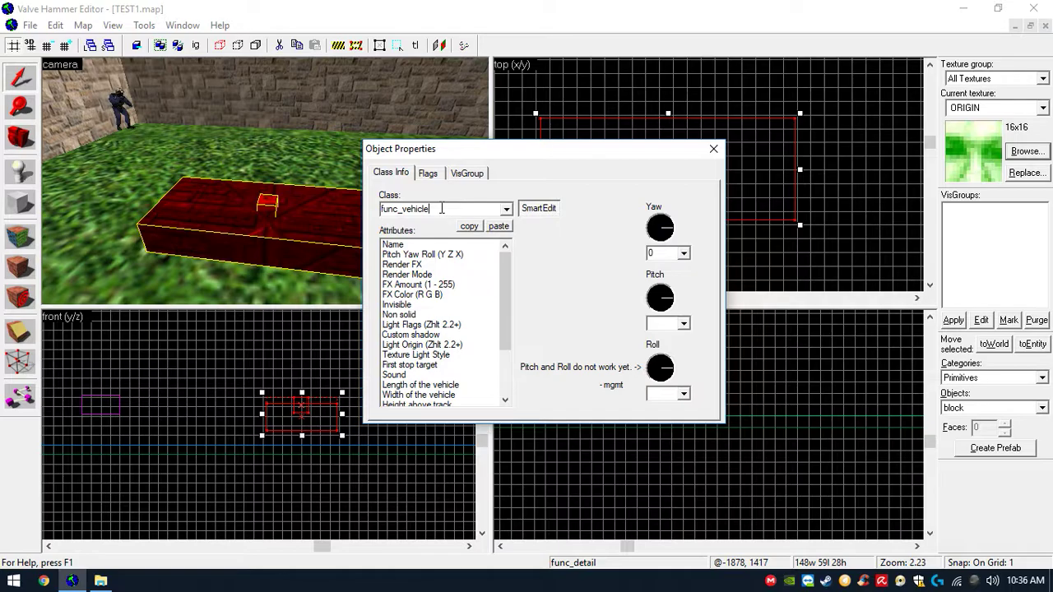
- Set the func_vehicle's Name attribute to mini
mouse_move(507, 263)
mouse_down()
mouse_move(510, 286)
mouse_move(507, 256)
mouse_up()
click(470, 246)
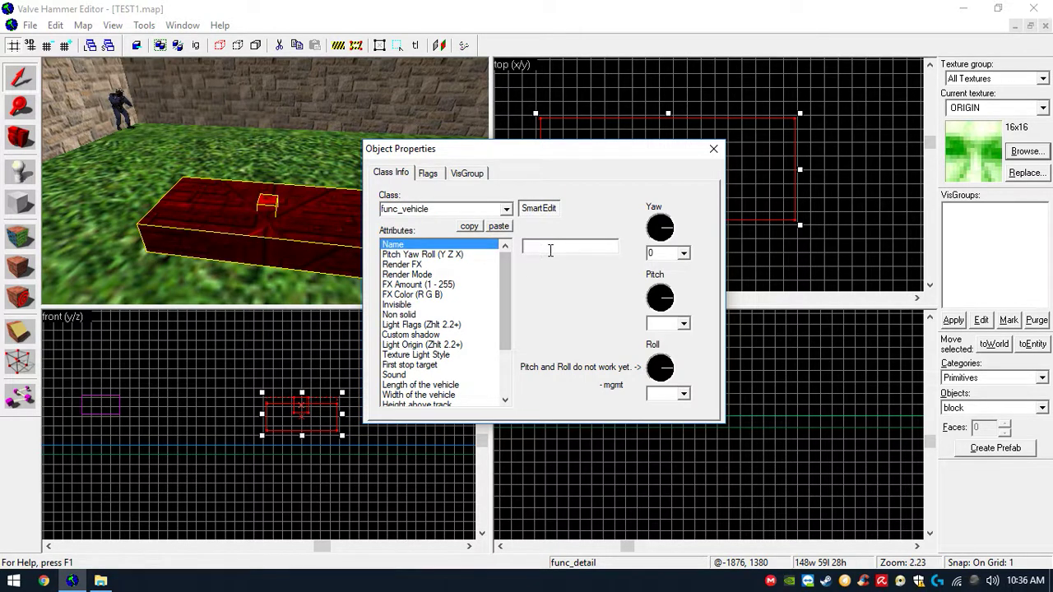
click(556, 248)
text(mini)
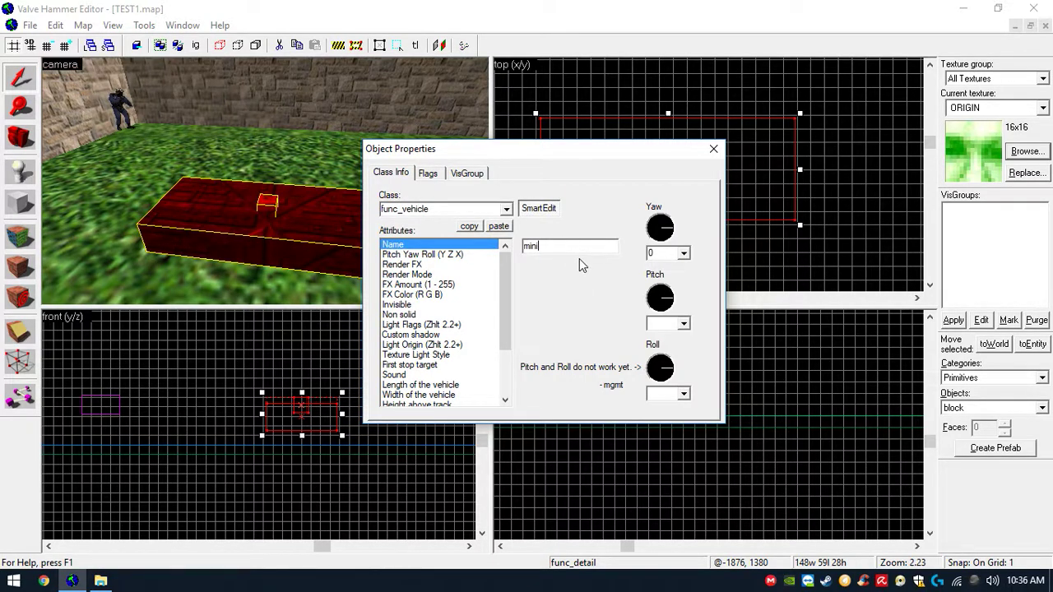
- Review the func_vehicle's rendering, solidity and lighting attributes one by one
click(446, 274)
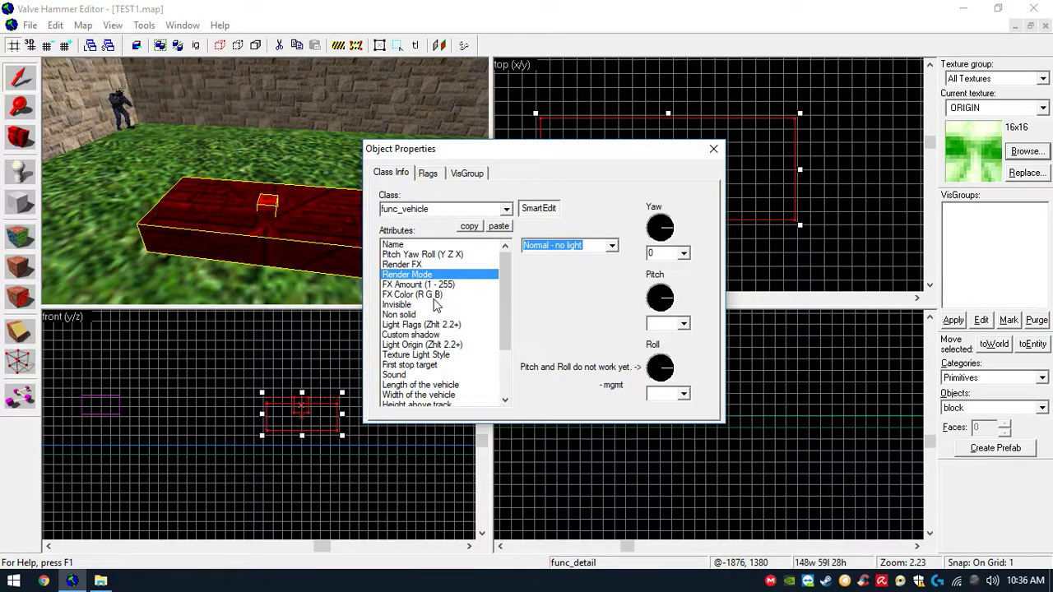
click(437, 295)
click(430, 305)
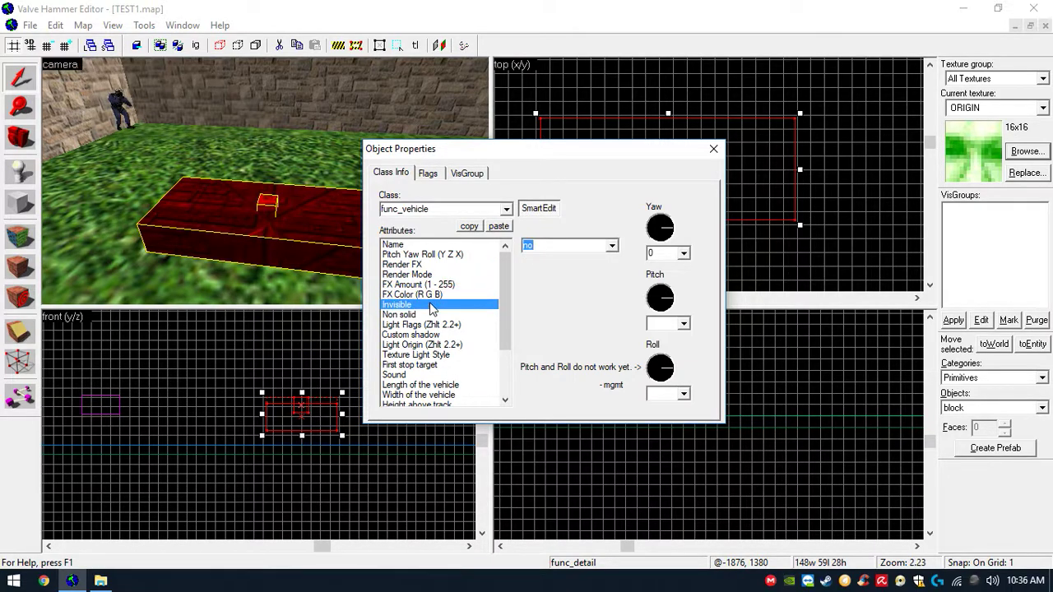
click(430, 315)
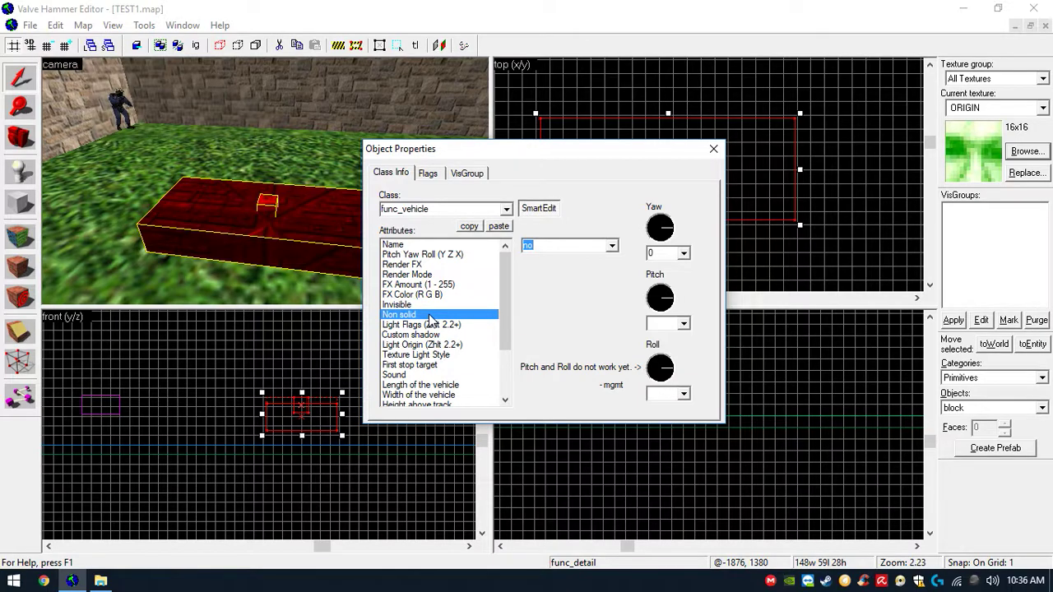
click(445, 325)
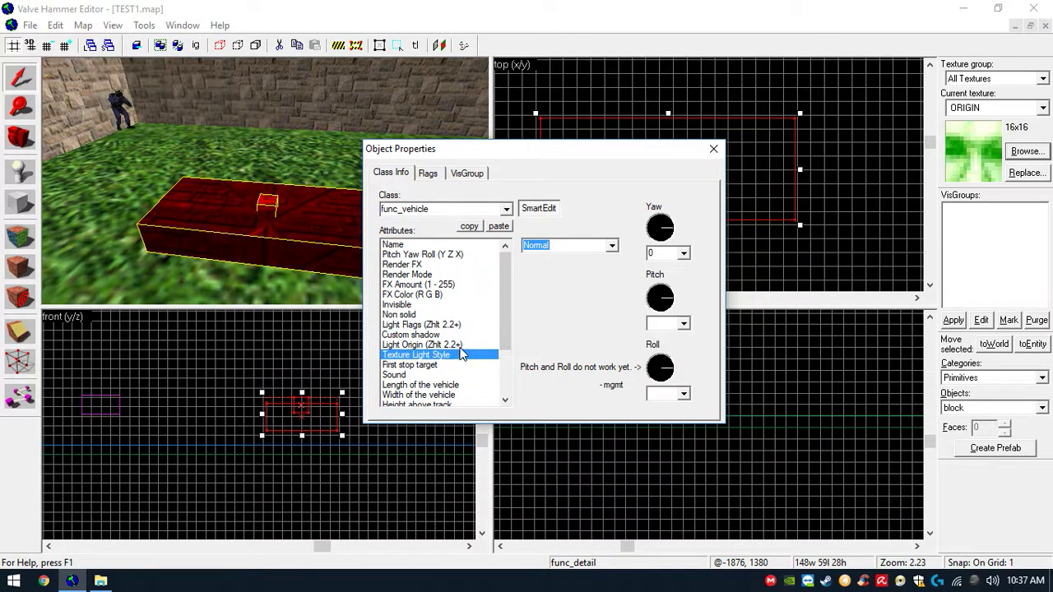
click(465, 346)
click(464, 355)
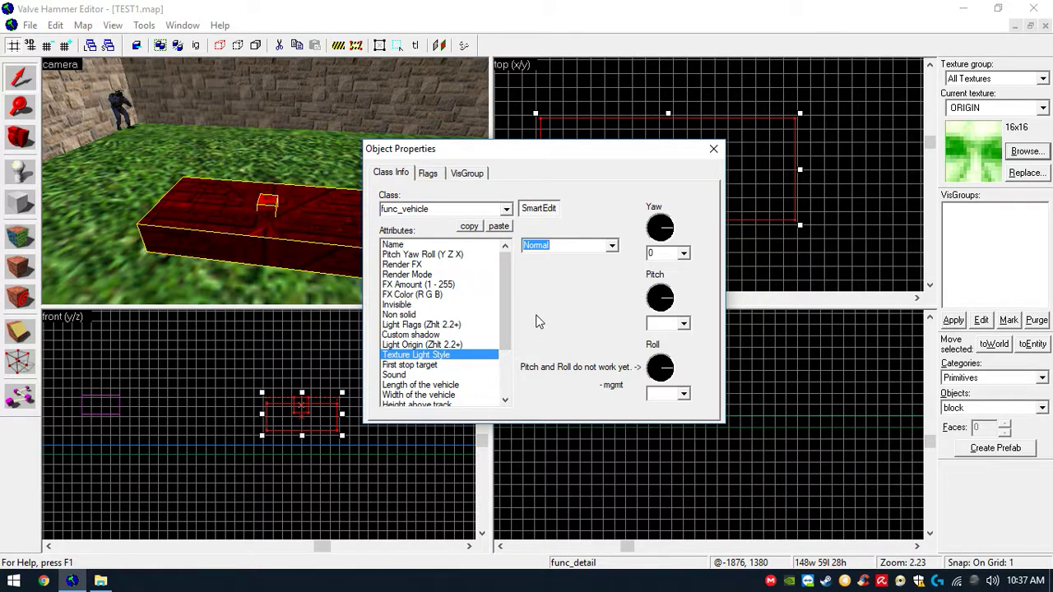
- Set the First stop target attribute to mini_s1 and review the vehicle length, width and height attributes
click(480, 365)
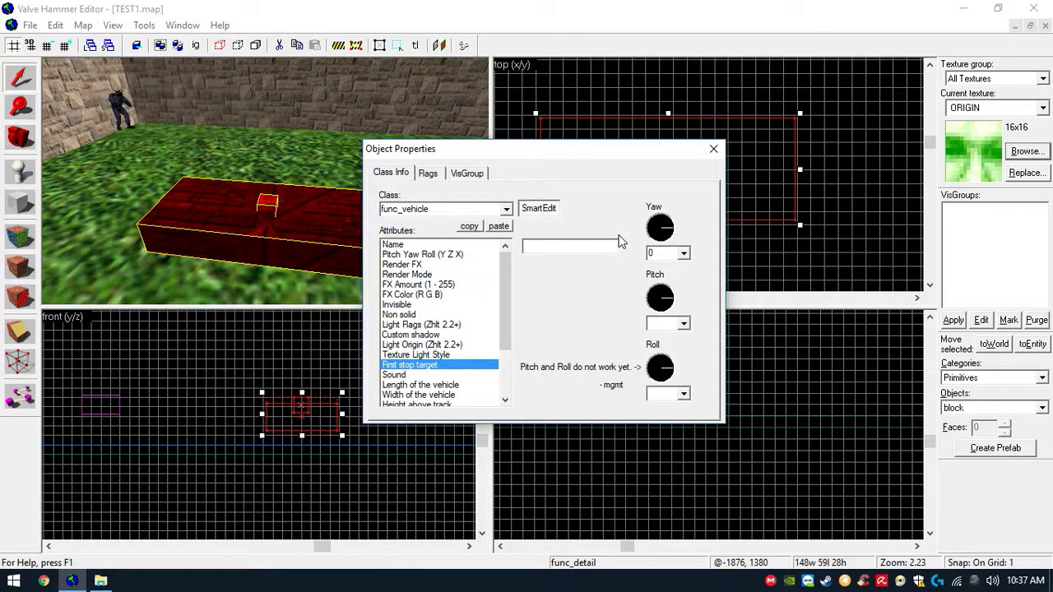
click(589, 245)
drag(500, 294, 502, 325)
click(468, 335)
click(463, 345)
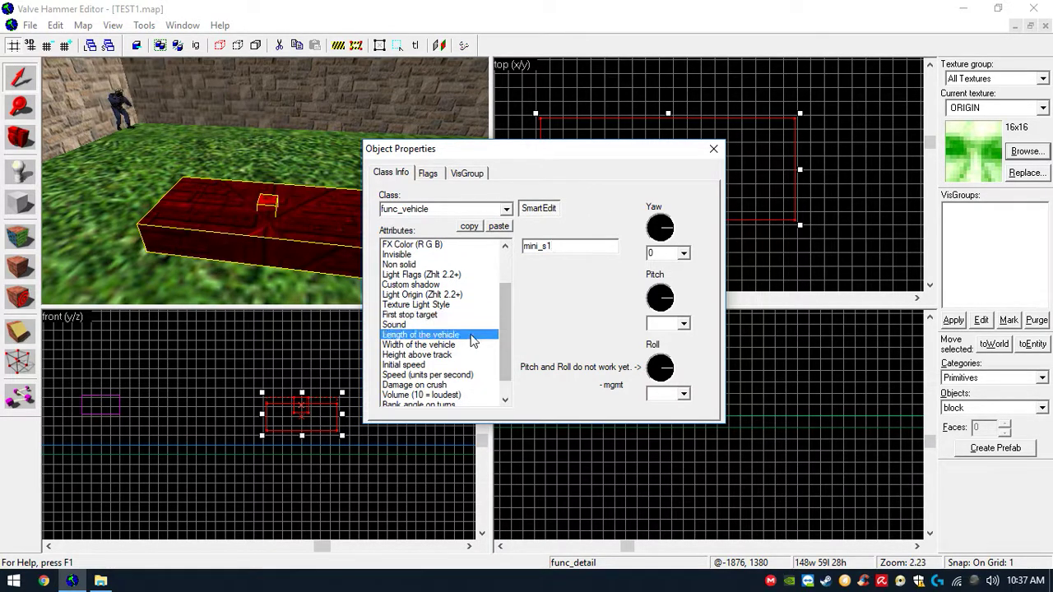
click(456, 356)
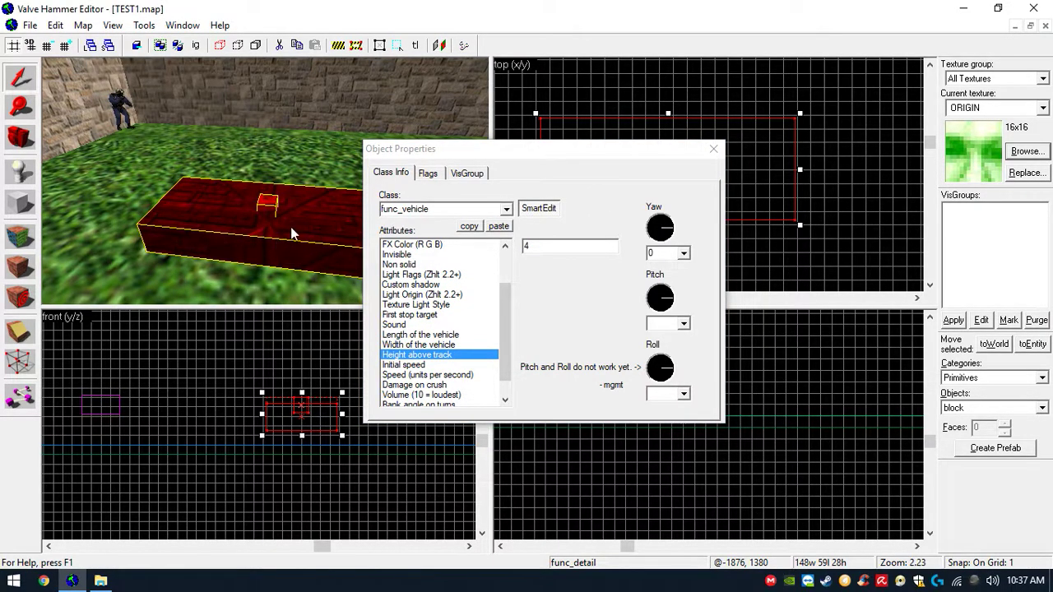
click(441, 346)
click(450, 335)
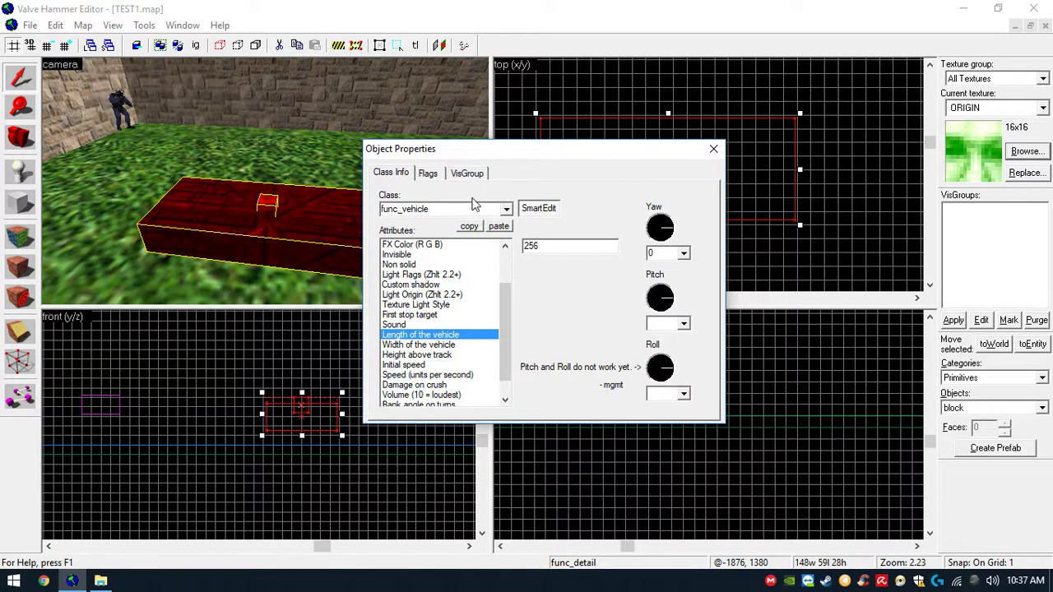
- Move the properties dialog aside, compute 1870 minus 1730 in Calculator, and set Length of the vehicle to 140
drag(487, 153, 257, 208)
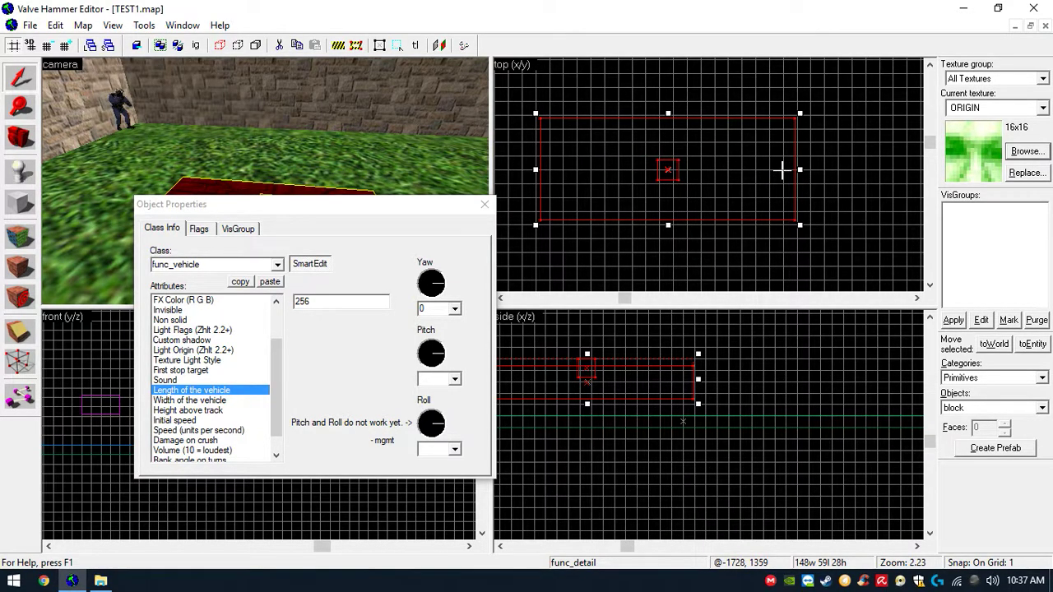
key(super)
text(calc)
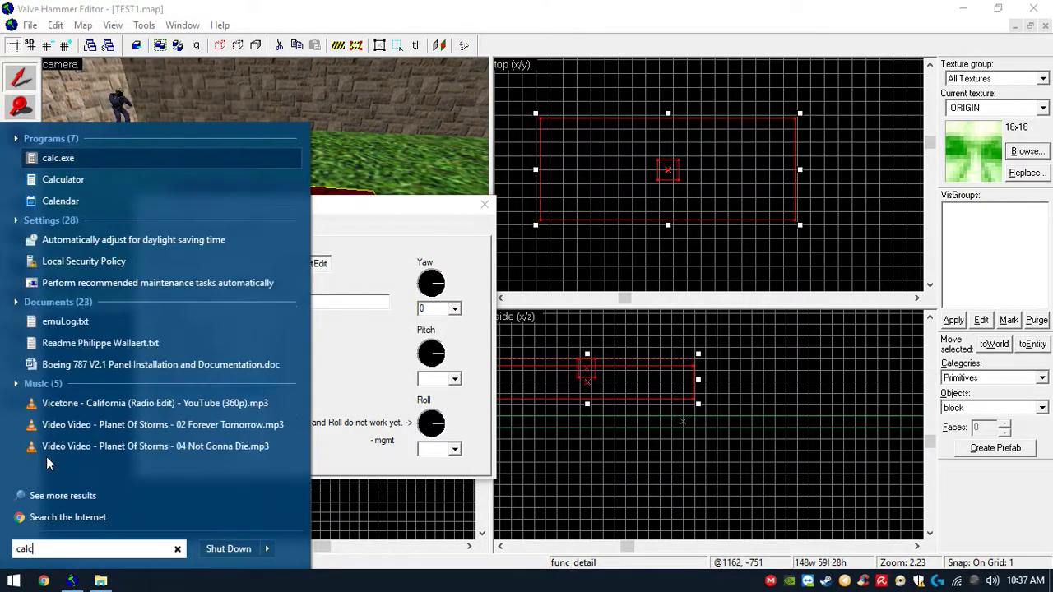
key(Return)
text(18)
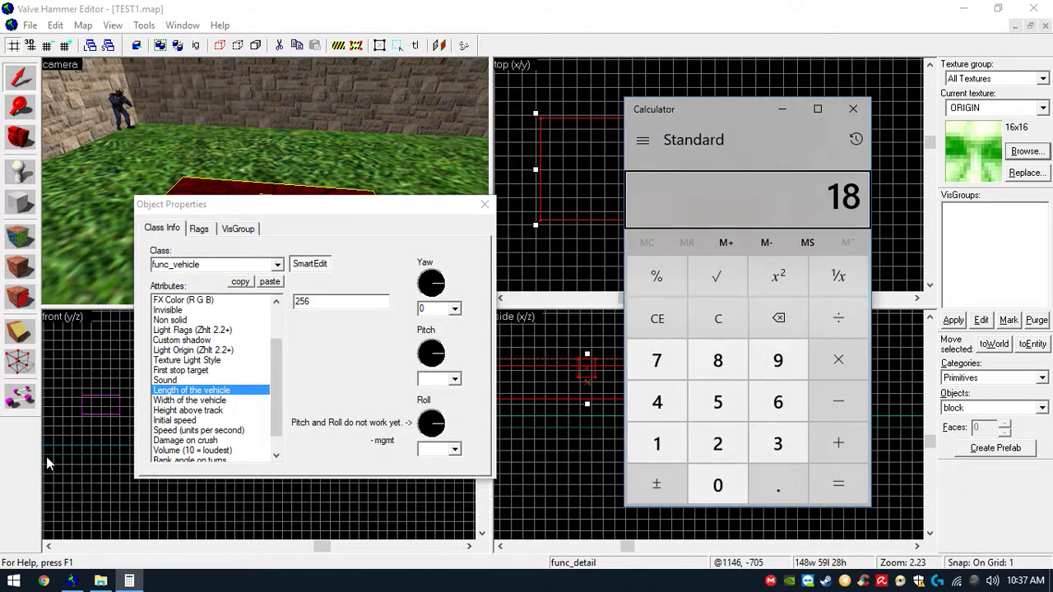
text(70 -)
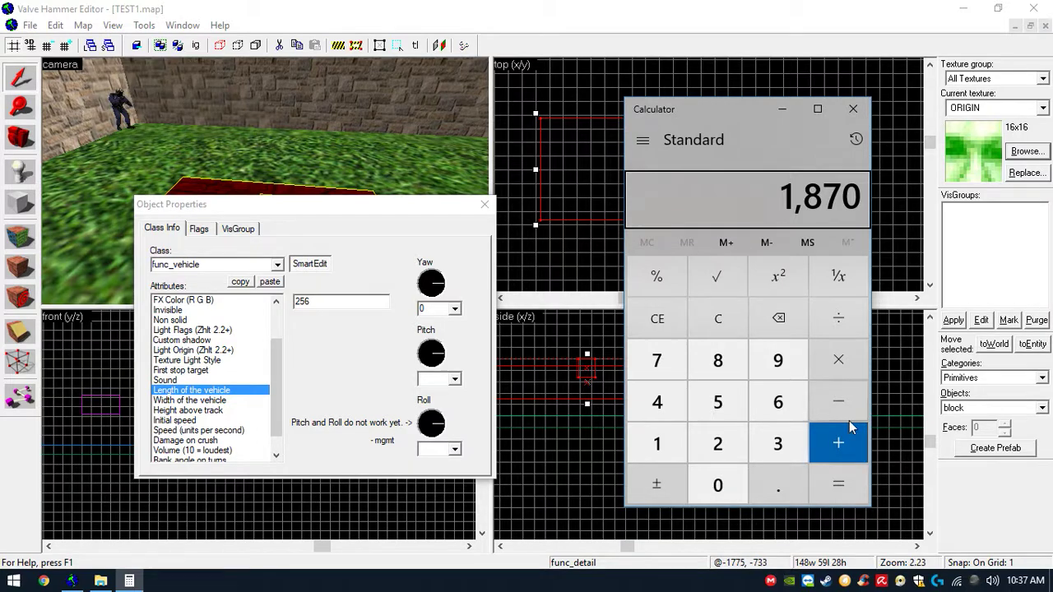
click(678, 442)
click(675, 367)
click(771, 452)
click(718, 486)
click(838, 490)
drag(349, 305, 237, 300)
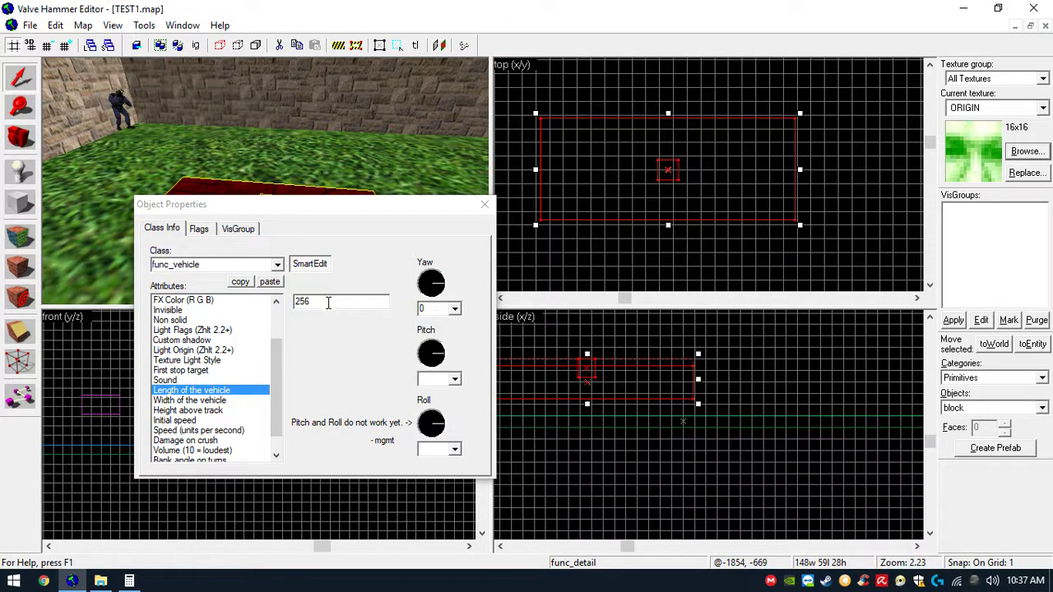
drag(327, 300, 241, 308)
text(140)
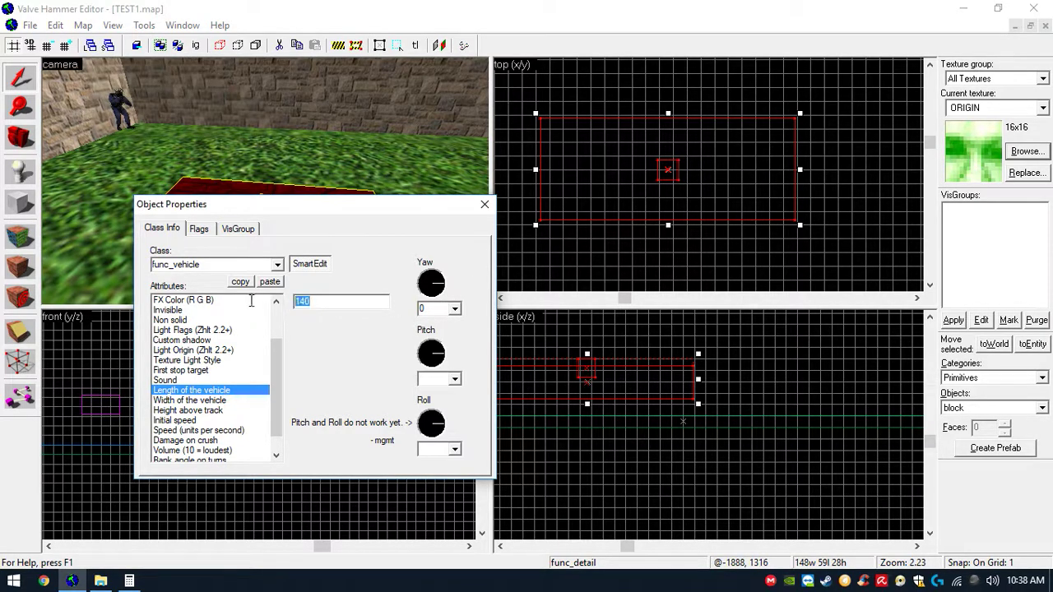
- Compute 1388 minus 1334 in Calculator and set Width of the vehicle to 54
click(216, 401)
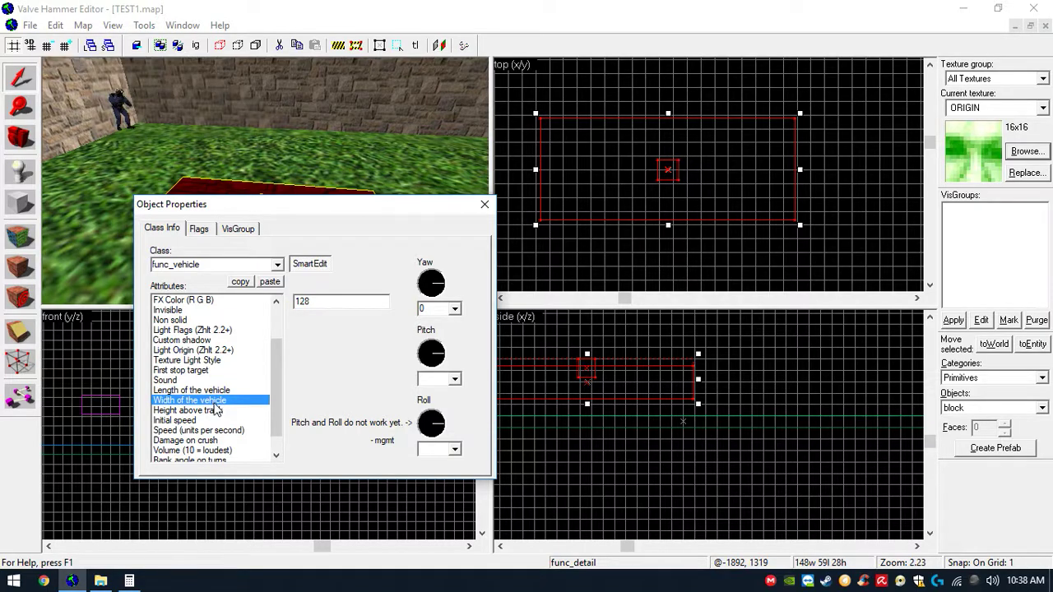
scroll(608, 151, up, 2)
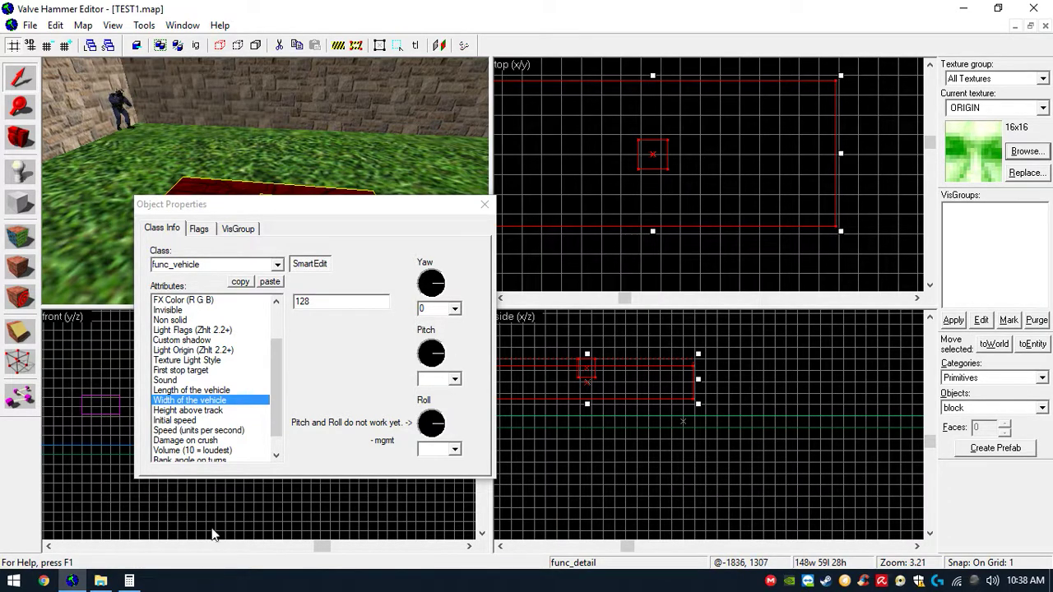
click(18, 580)
text(calc)
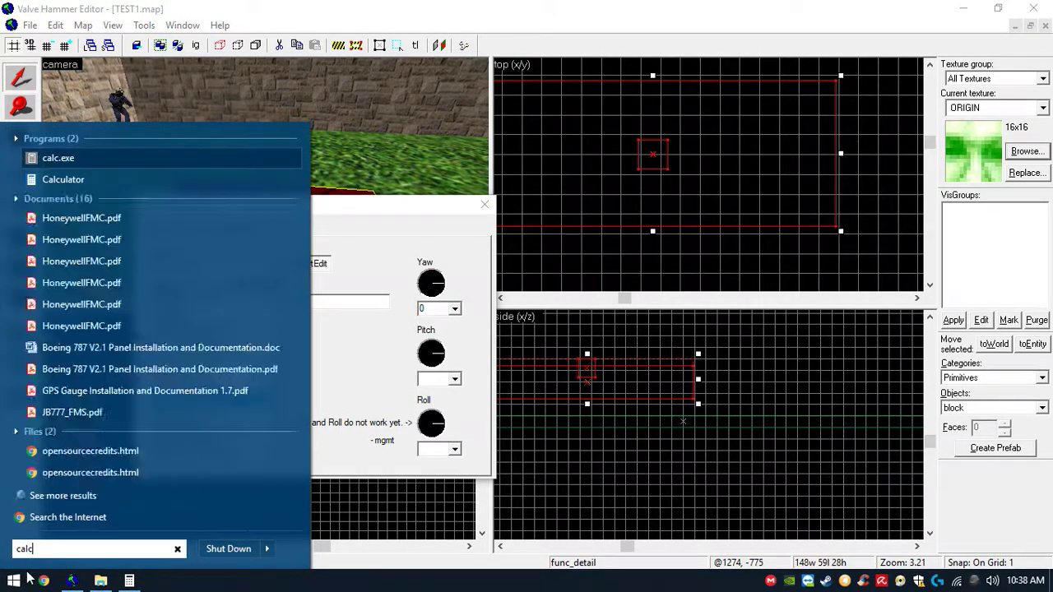
key(Return)
click(658, 442)
click(777, 443)
double_click(733, 370)
click(833, 403)
click(658, 444)
click(770, 446)
click(770, 447)
click(657, 403)
click(837, 492)
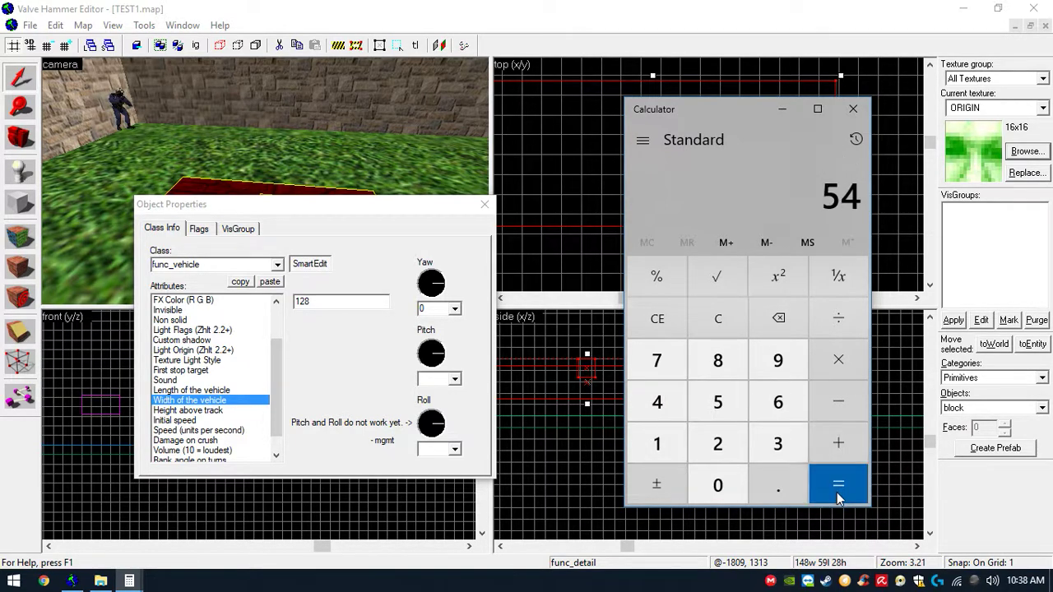
double_click(352, 303)
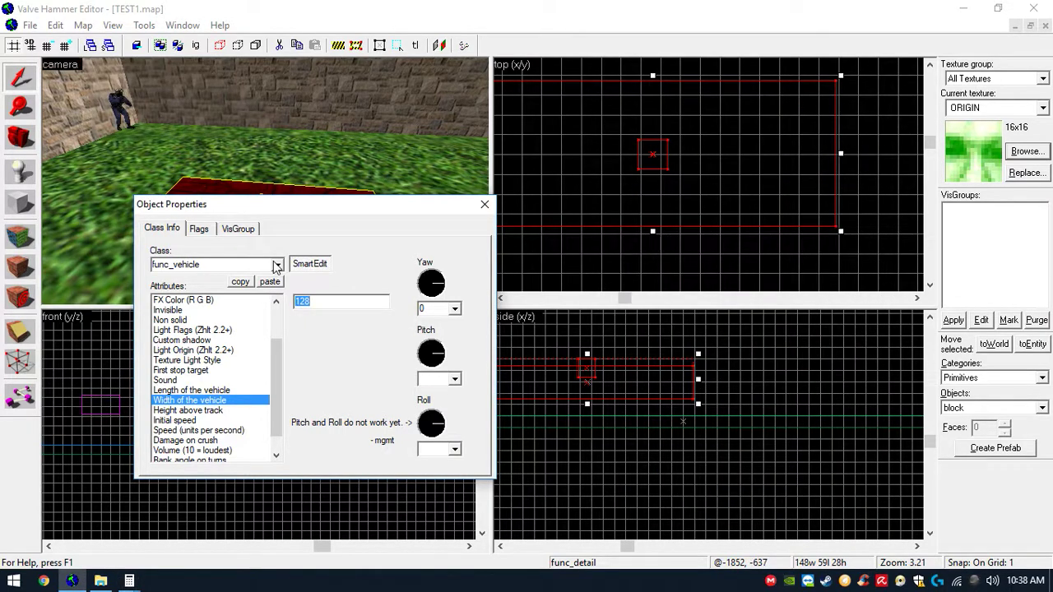
text(54)
click(451, 6)
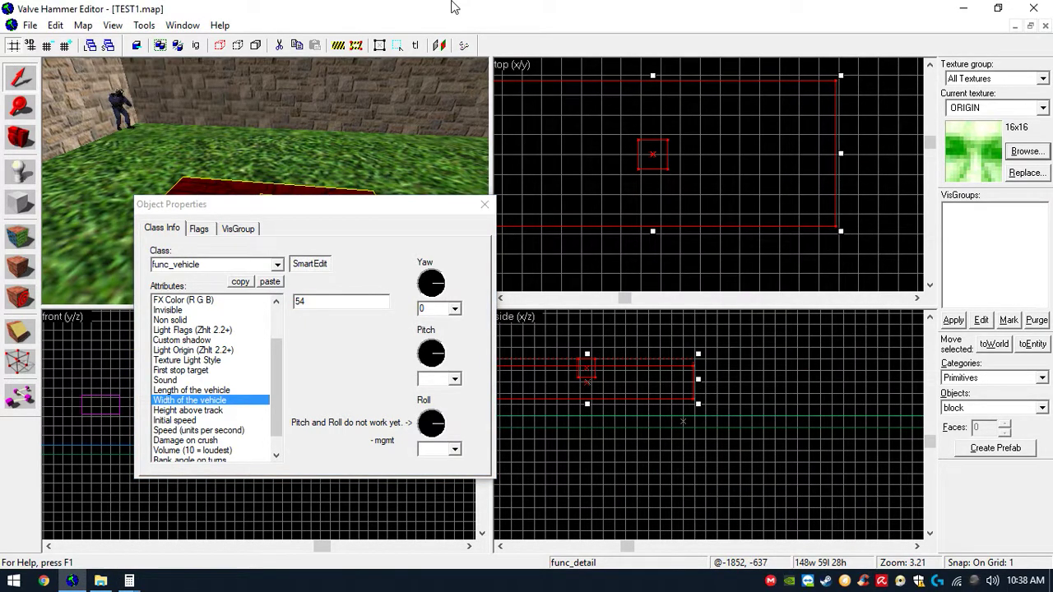
- Compute 661 minus 683 in Calculator, close it, and set Height above track to 22
click(244, 411)
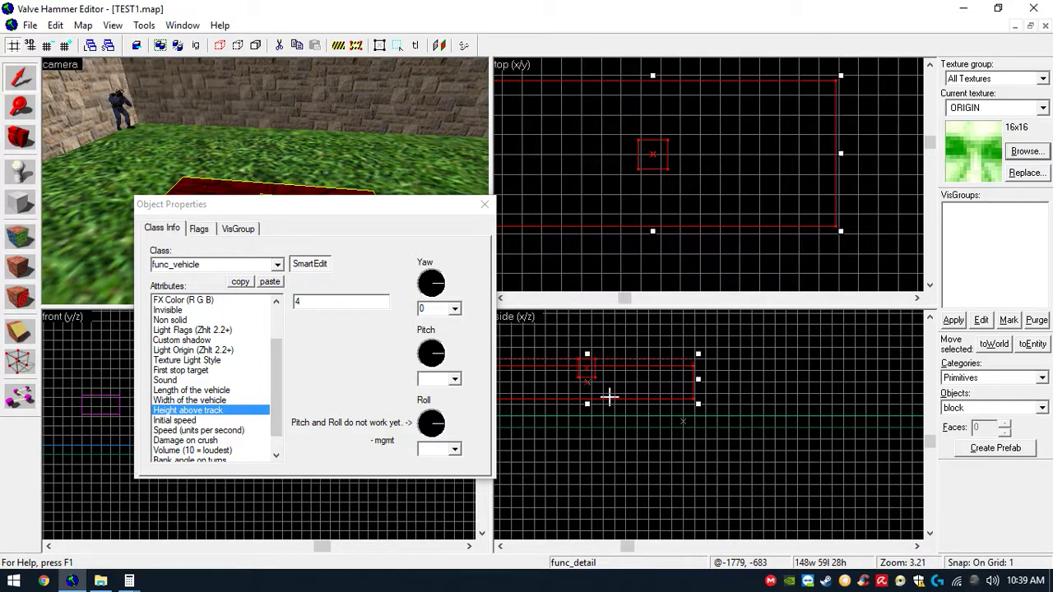
mouse_move(129, 581)
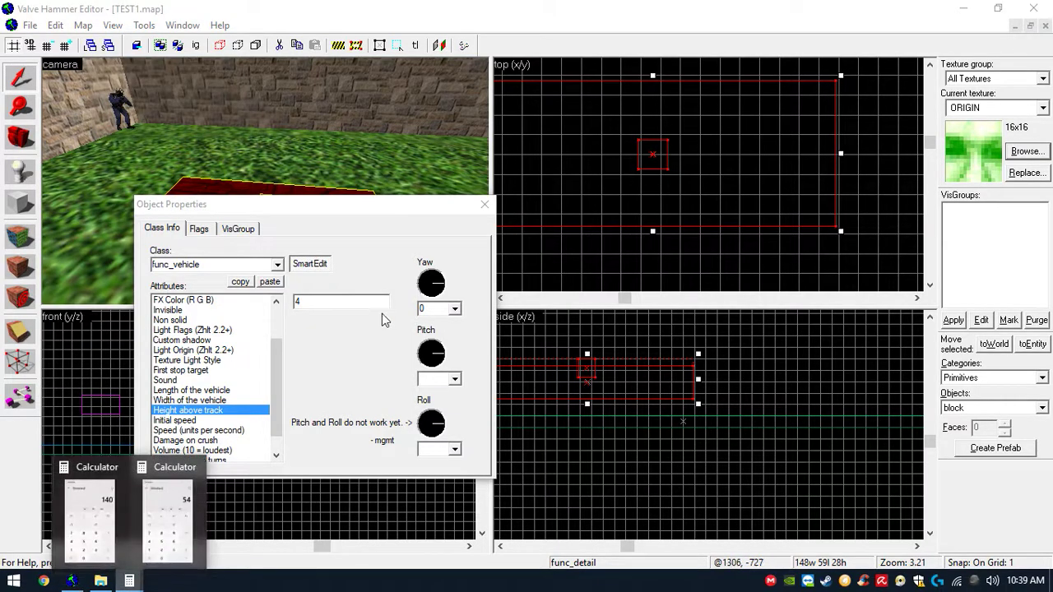
click(183, 508)
click(718, 319)
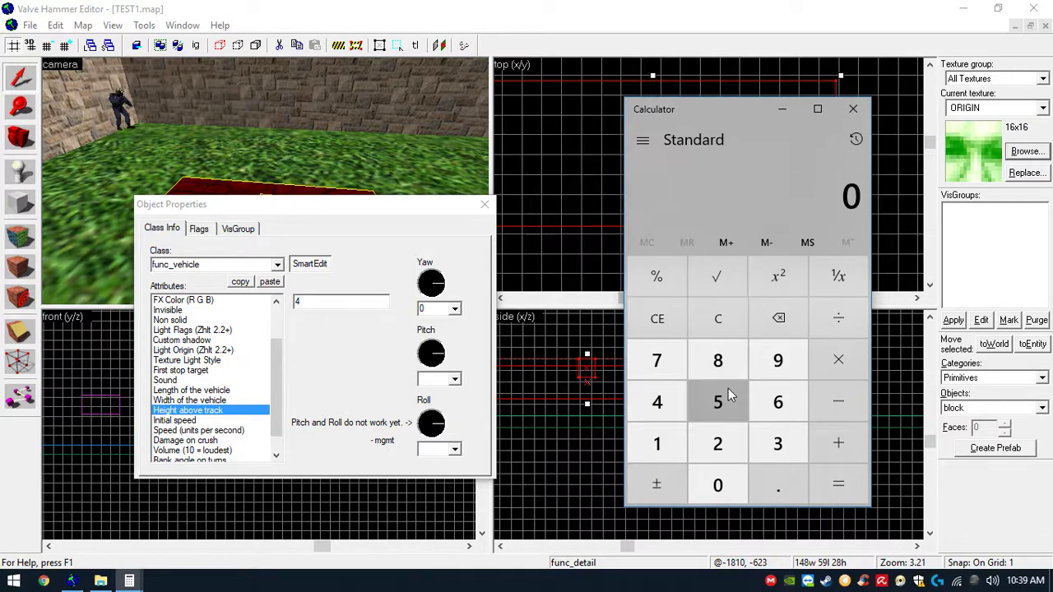
double_click(765, 400)
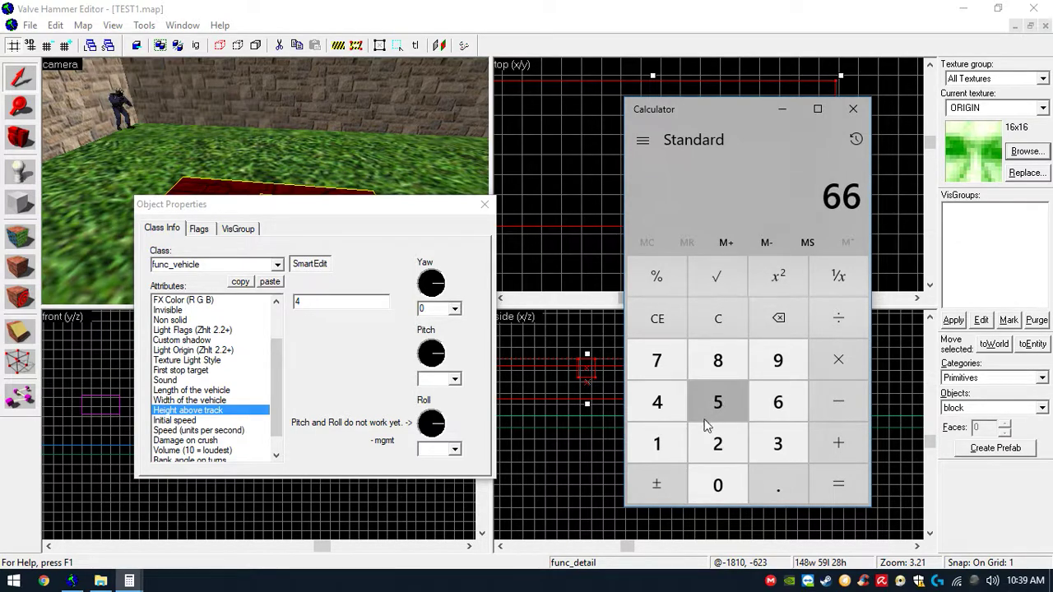
click(669, 440)
click(838, 401)
click(770, 402)
click(718, 360)
click(777, 444)
click(836, 484)
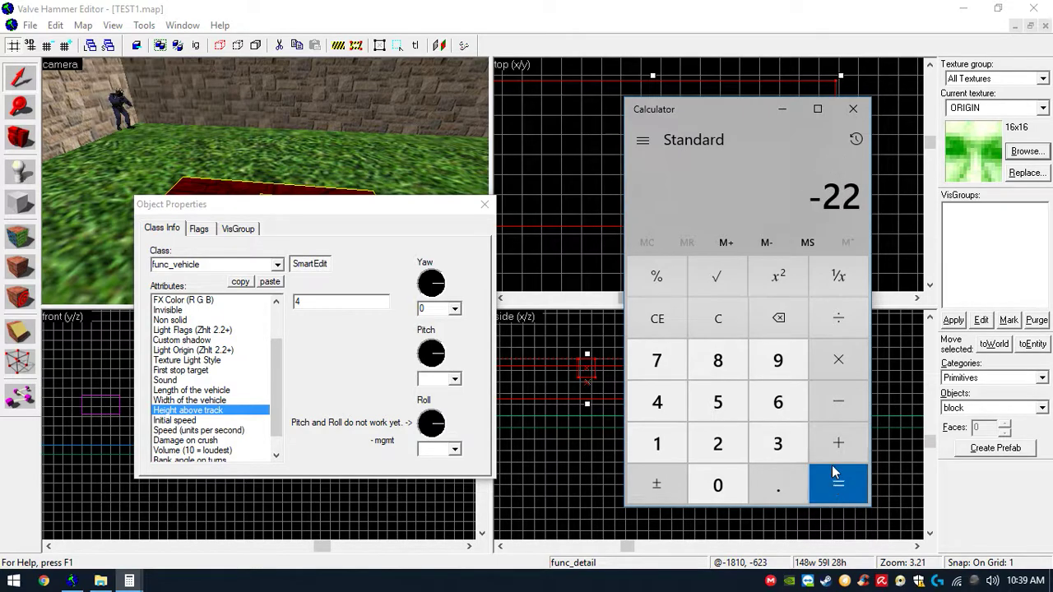
click(853, 108)
double_click(345, 304)
text(22)
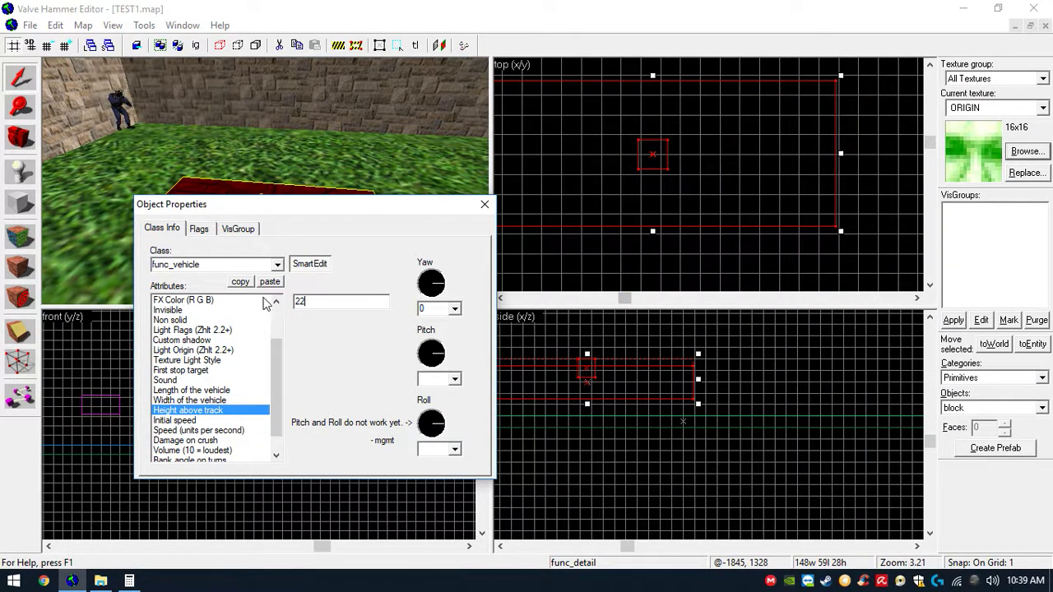
- Set Initial speed to 150 and Speed (units per second) to 1100, then close the properties dialog
click(222, 421)
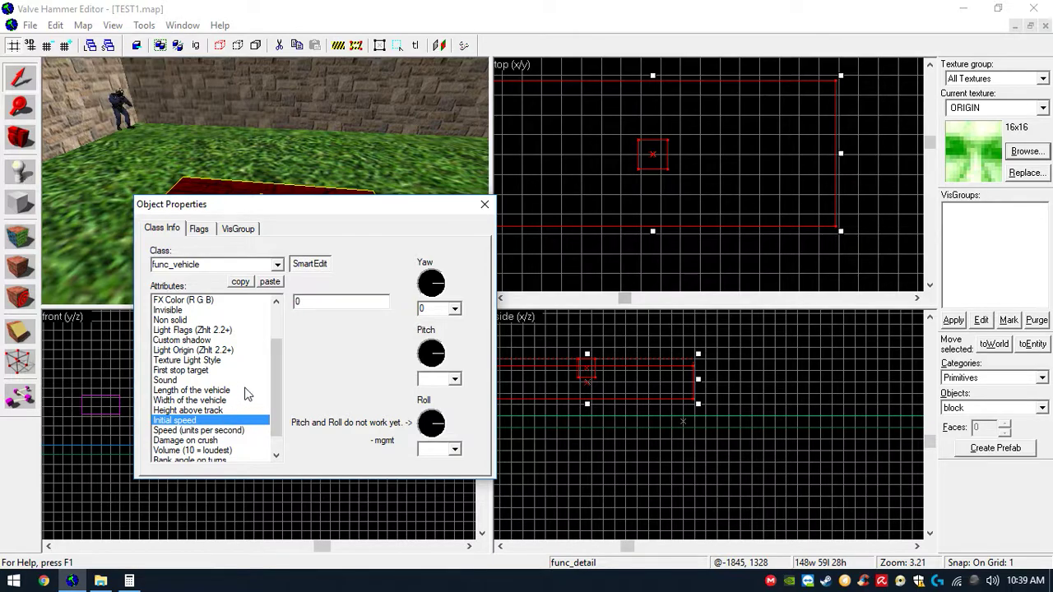
double_click(330, 301)
text(15)
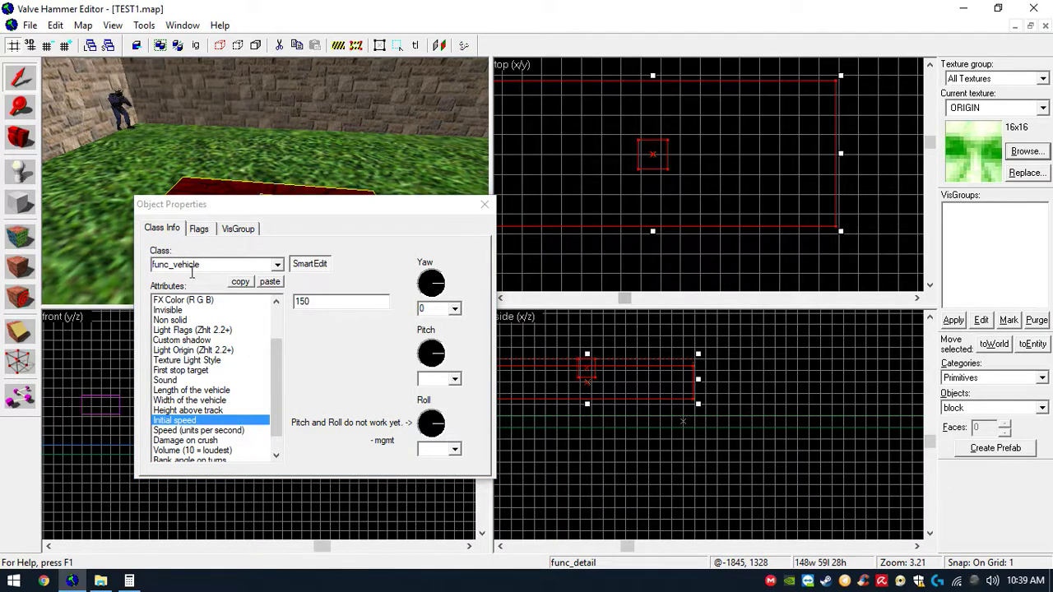
click(197, 431)
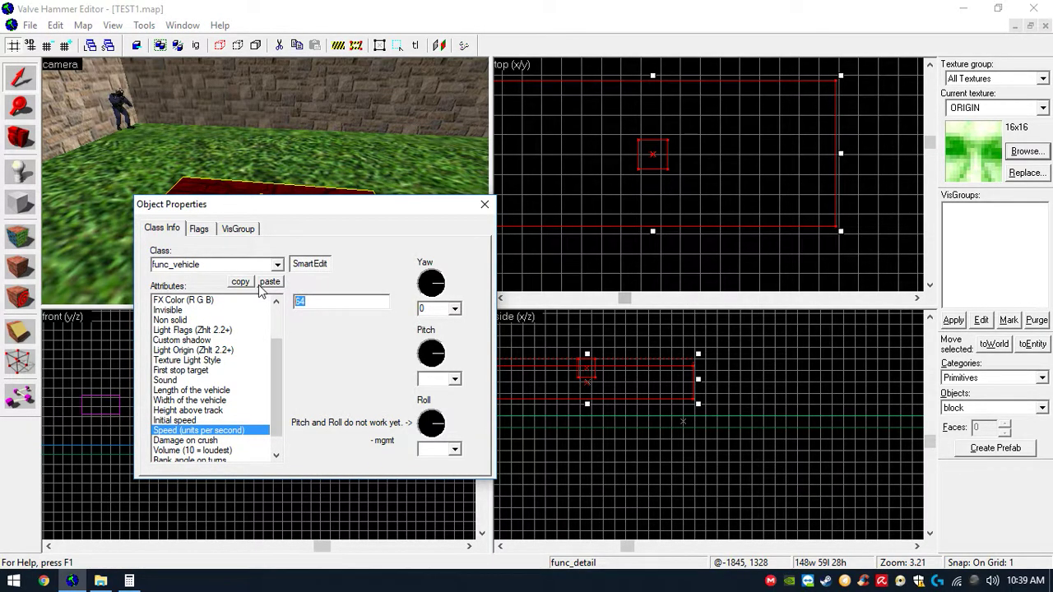
text(1100)
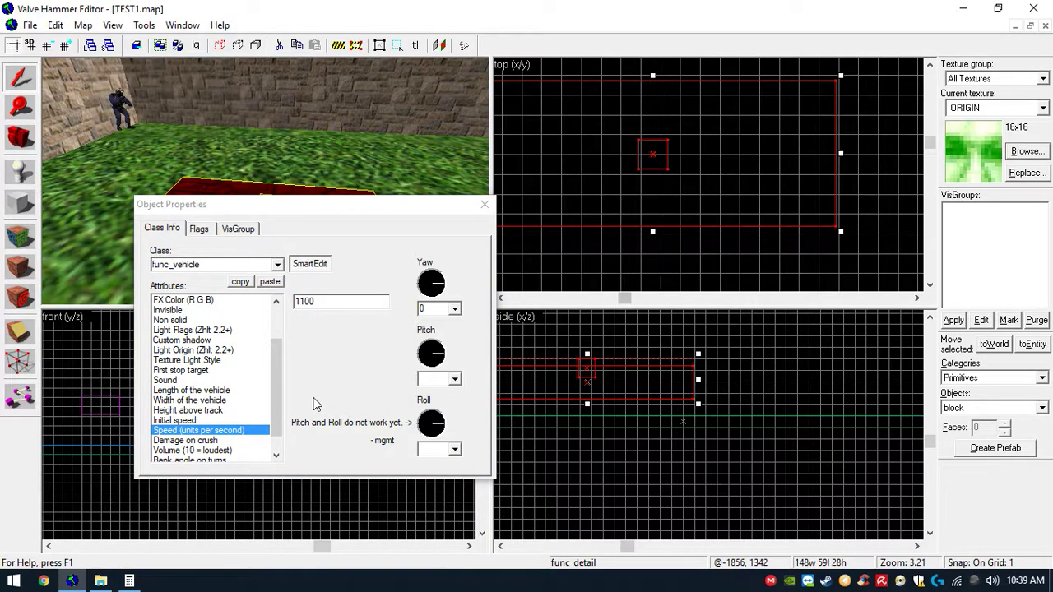
click(220, 441)
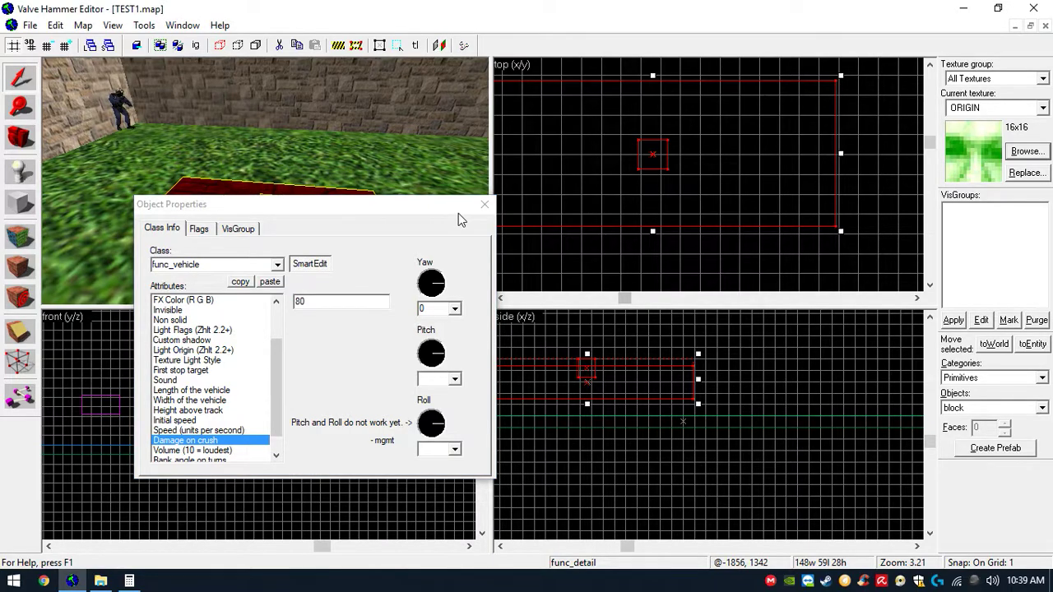
click(484, 204)
click(400, 189)
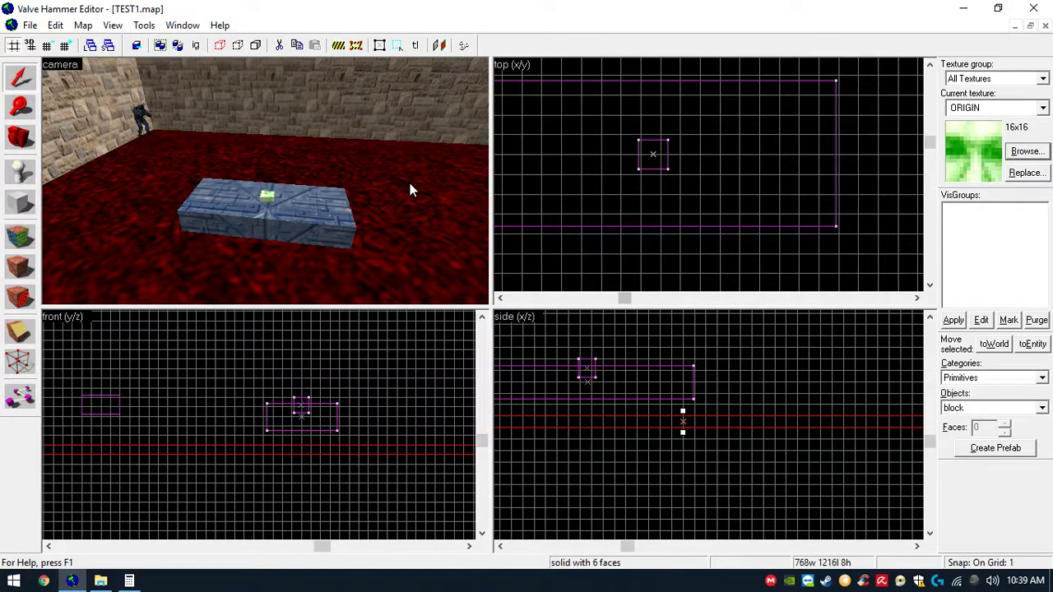
- Switch to the block tool and choose the AAATRIGGER texture via a trigger filter
click(20, 203)
click(1026, 152)
text(trigger)
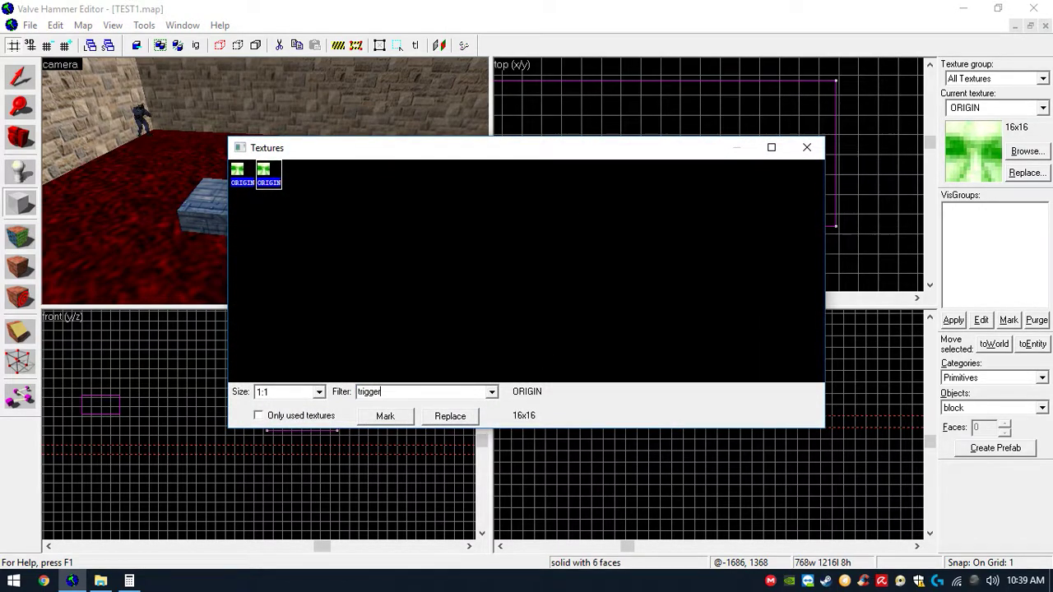
double_click(265, 176)
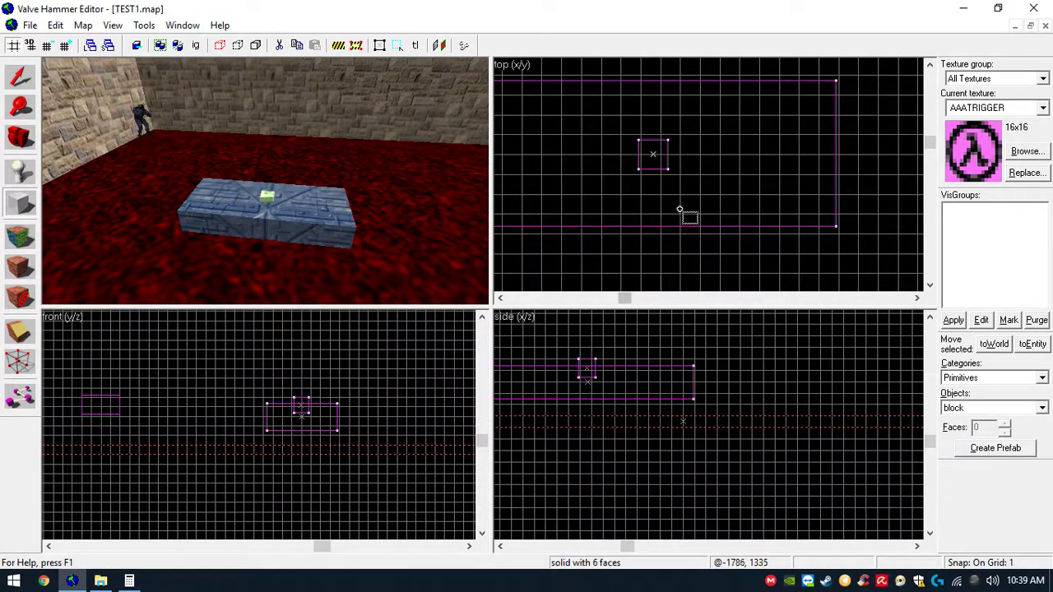
- Create a trigger block about 70 × 57 × 76 units over the platform's right half, extending upward
scroll(680, 211, down, 1)
drag(663, 105, 728, 224)
drag(643, 379, 693, 381)
drag(642, 428, 642, 402)
scroll(638, 323, down, 2)
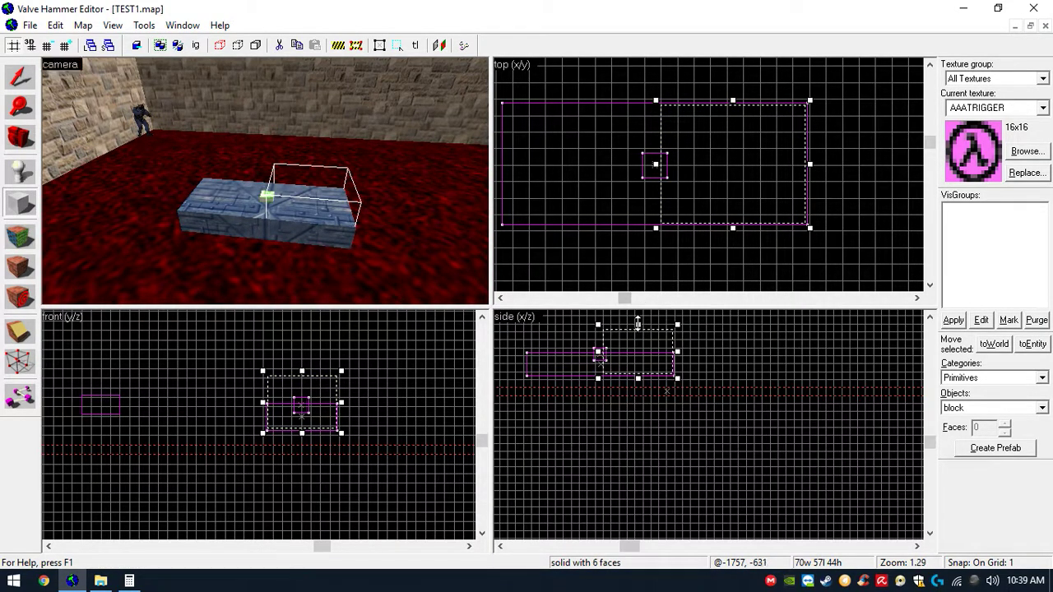
click(929, 318)
scroll(692, 389, up, 2)
drag(621, 391, 618, 346)
key(Return)
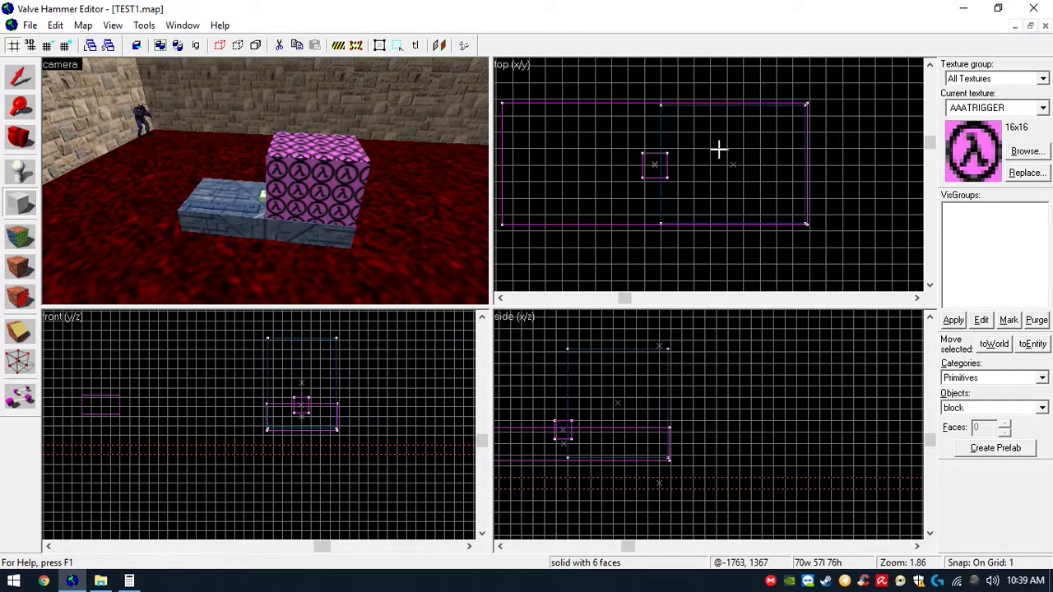
- Tie the trigger block to a new func_vehiclecontrols entity
click(21, 77)
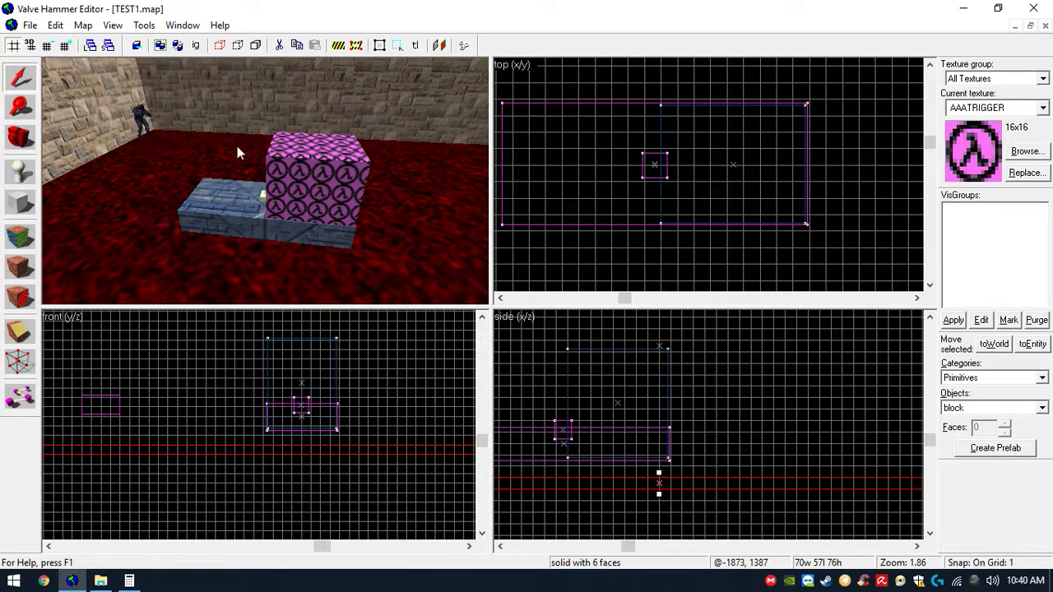
click(295, 165)
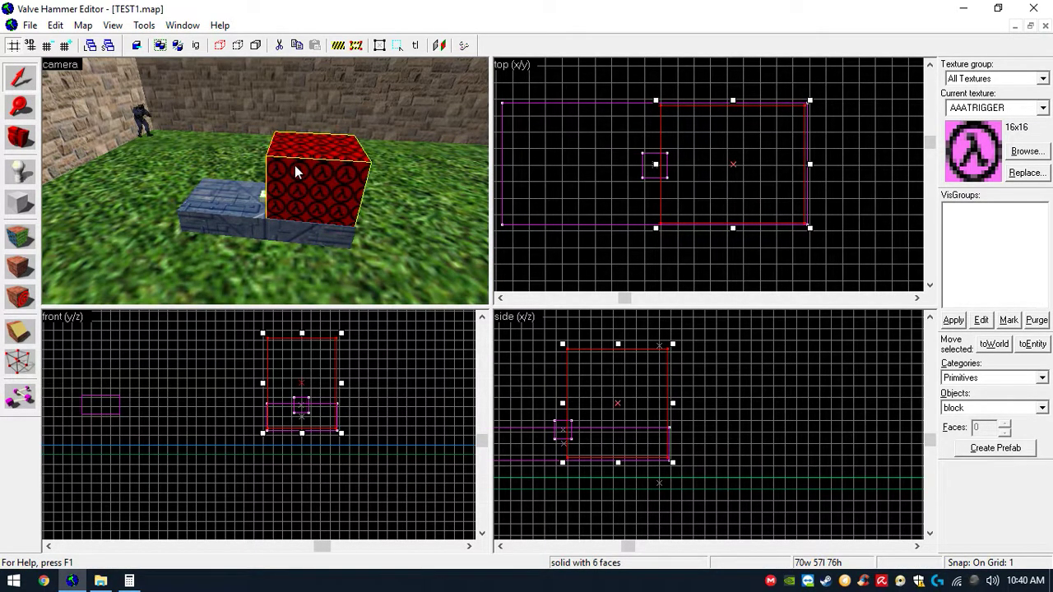
click(144, 25)
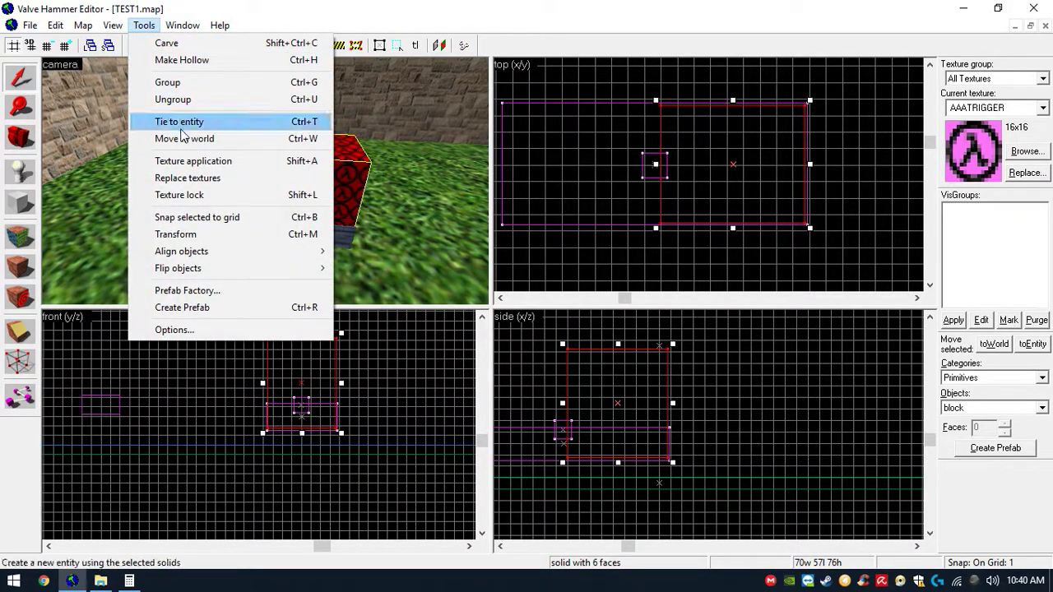
click(181, 127)
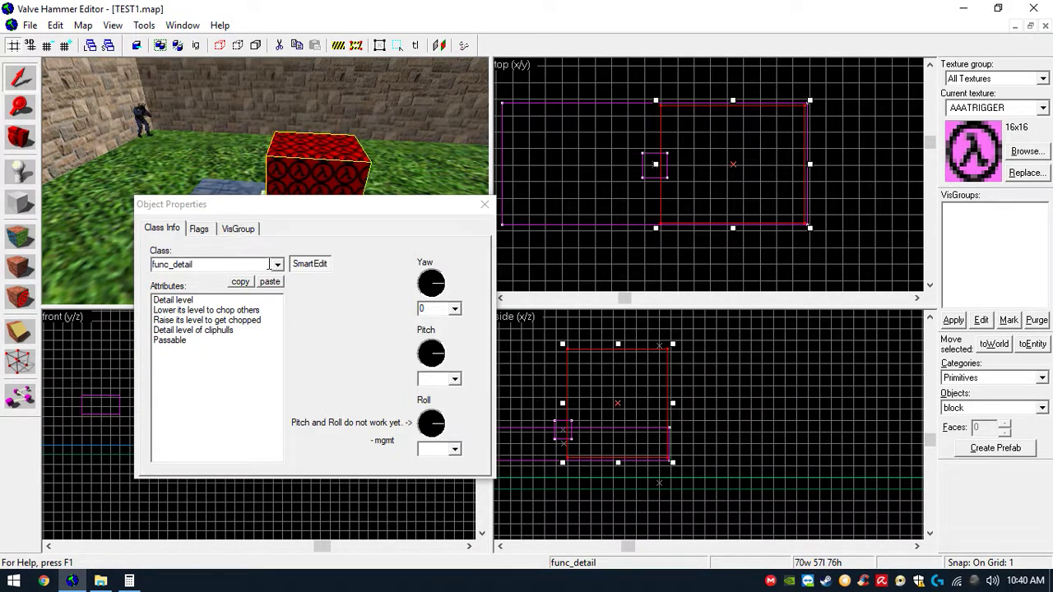
click(277, 264)
drag(283, 299, 274, 325)
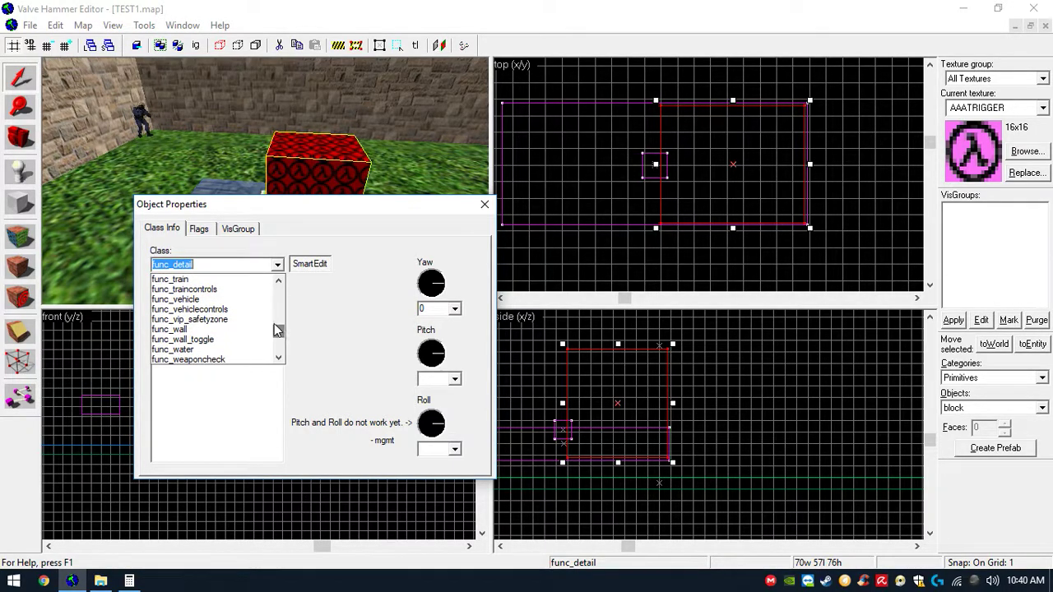
click(253, 309)
click(242, 300)
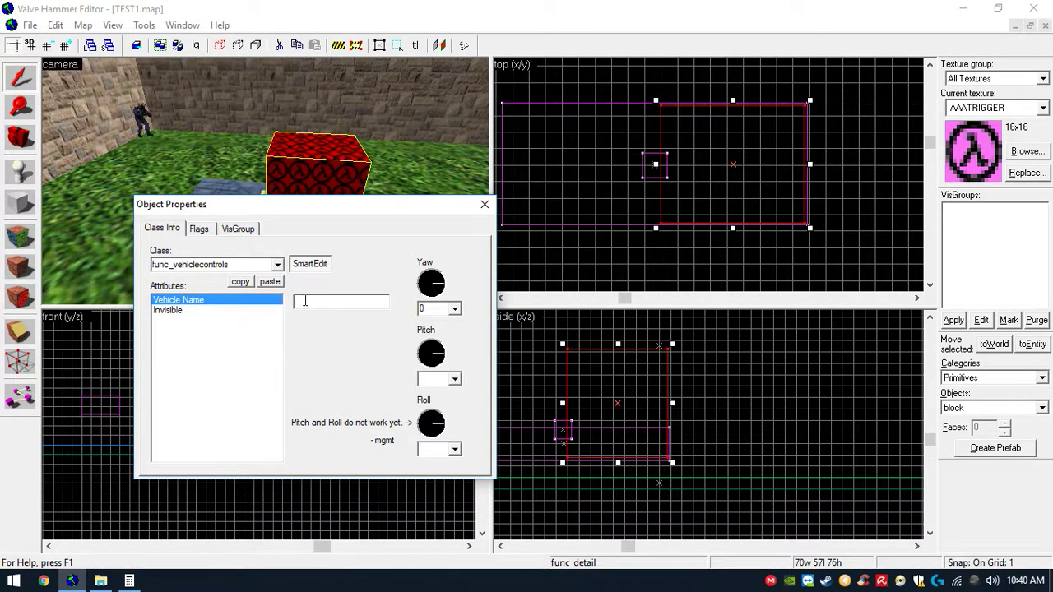
drag(317, 207, 339, 214)
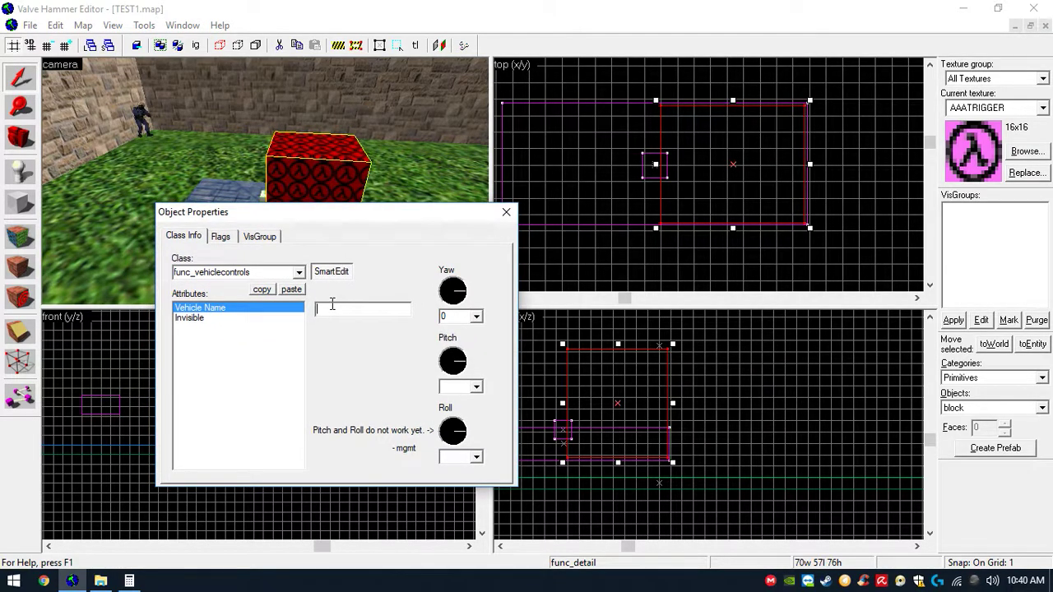
click(506, 212)
- Look up the platform vehicle's name, then set the vehicle controls trigger's Vehicle Name to mini
click(223, 228)
key(alt+Return)
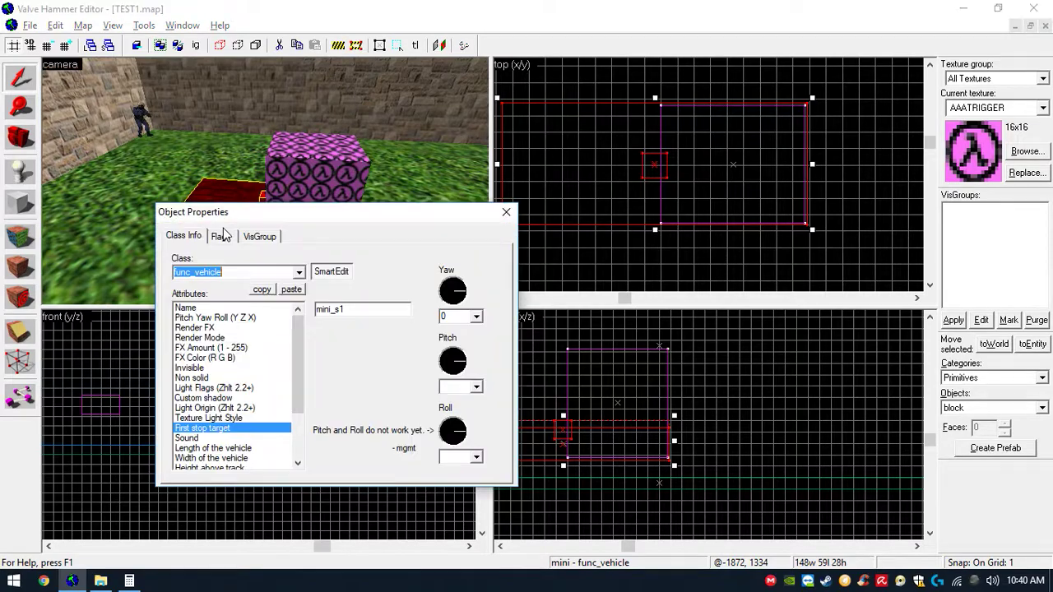
click(286, 307)
click(506, 212)
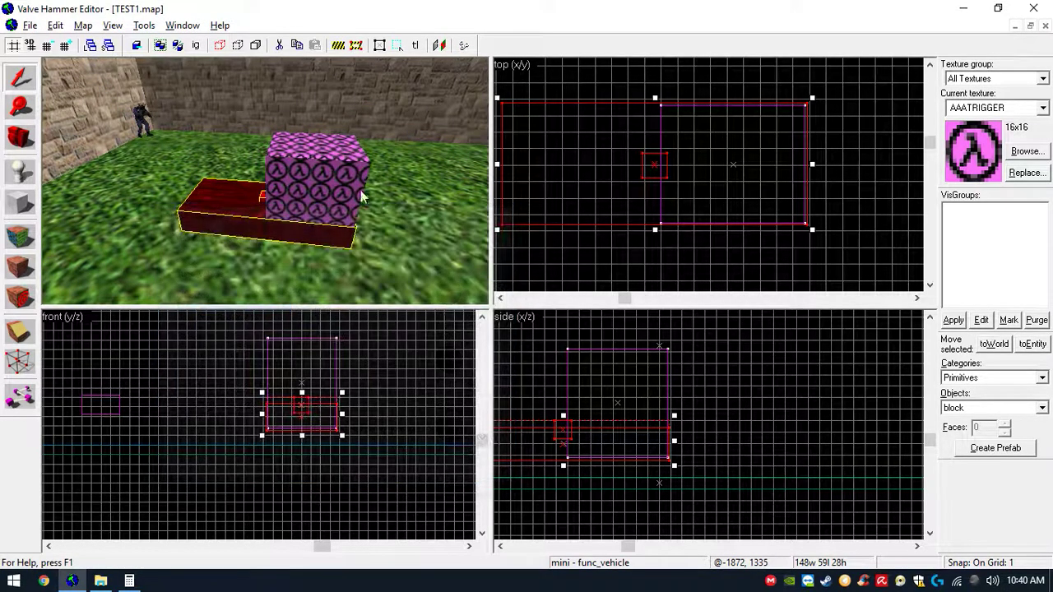
click(340, 182)
key(alt+Return)
click(293, 308)
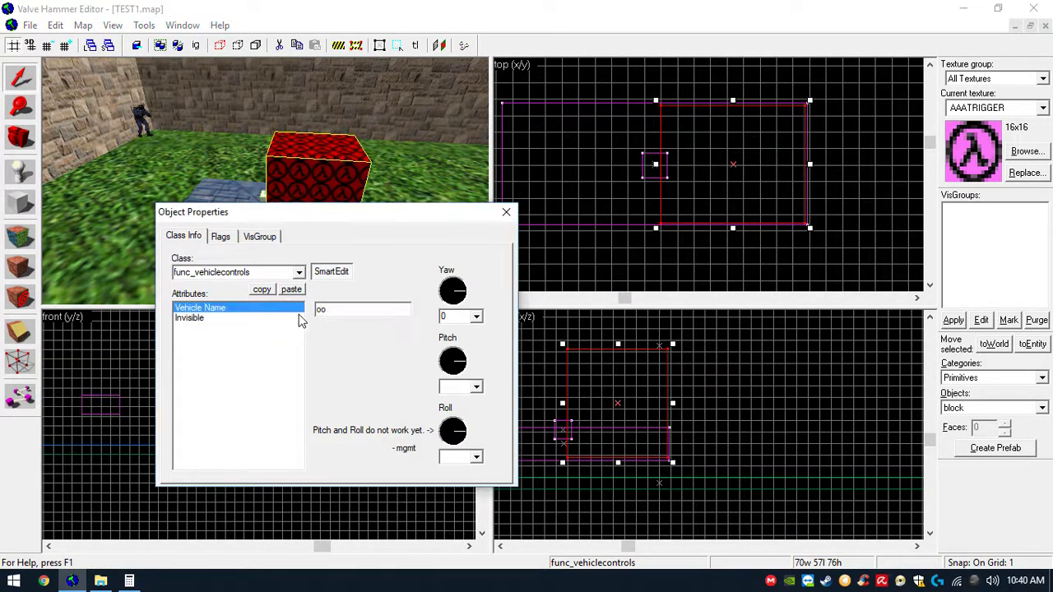
text(mini)
click(506, 212)
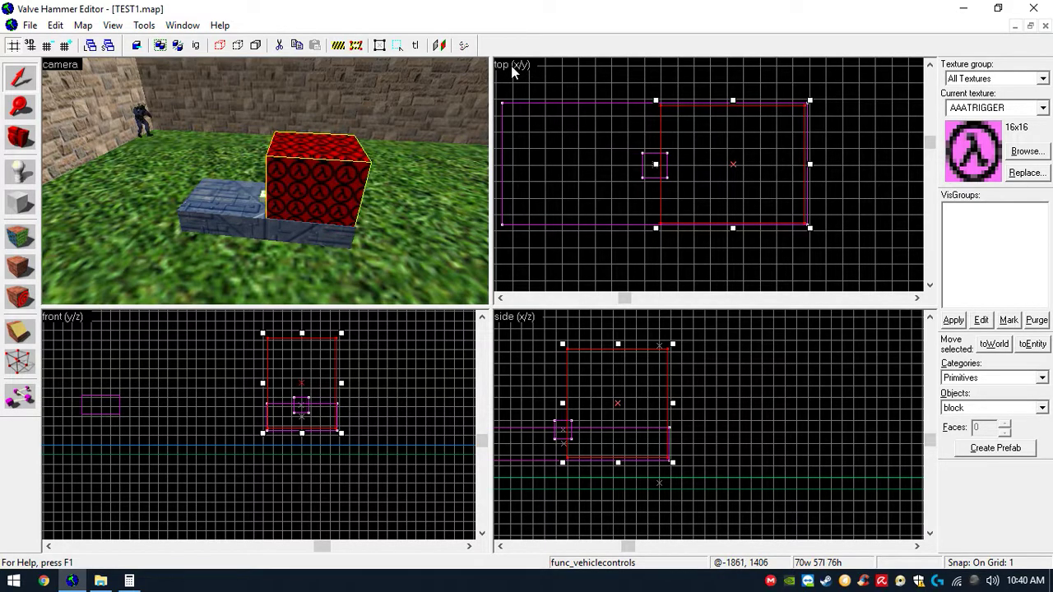
- Place a path_track entity just beyond the platform's right end, slightly below it
key(z)
key(w)
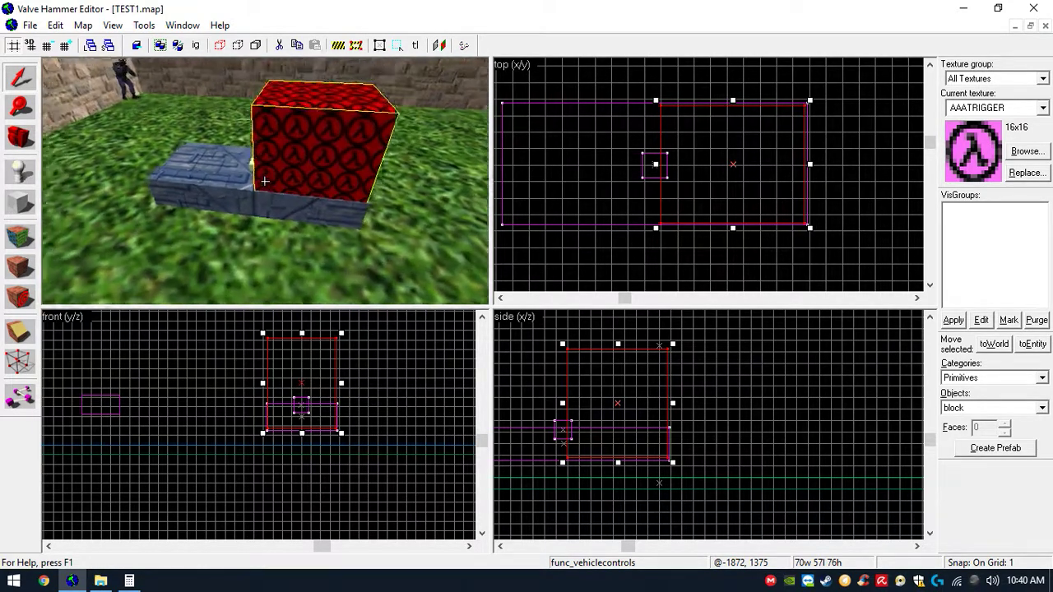
key(a)
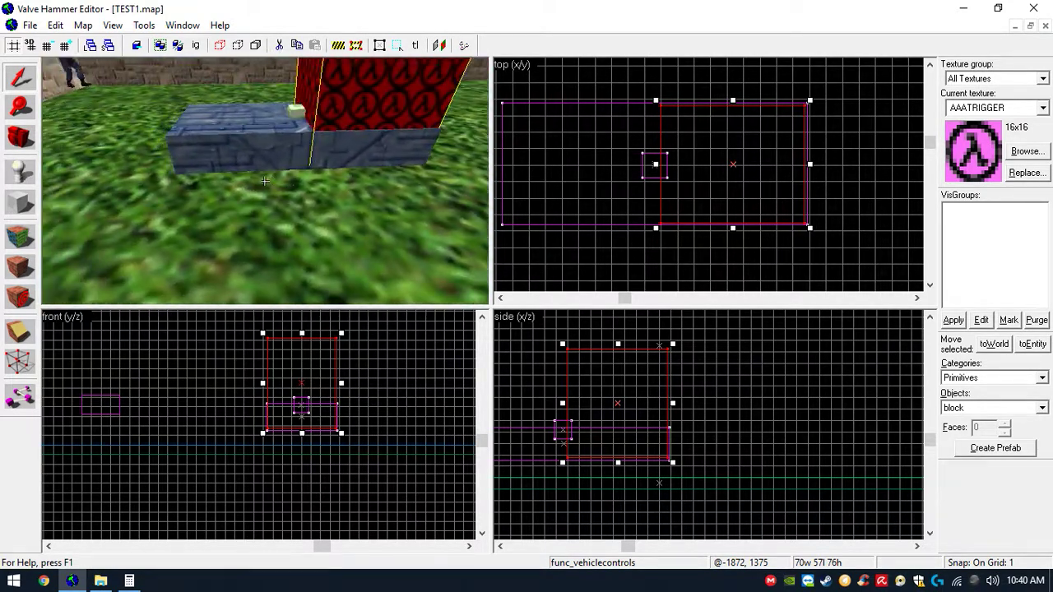
key(s)
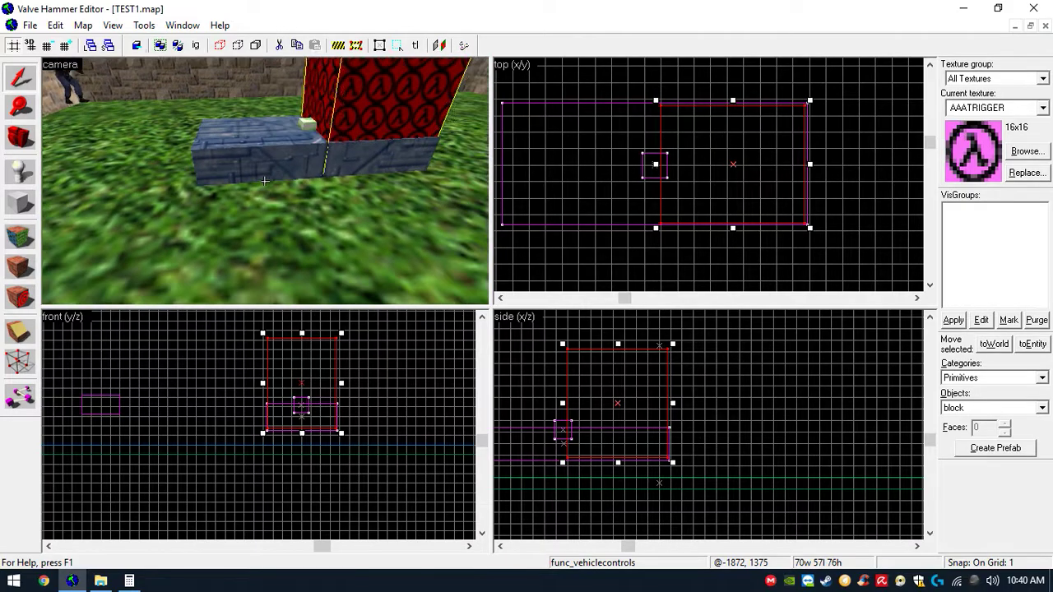
key(z)
click(20, 171)
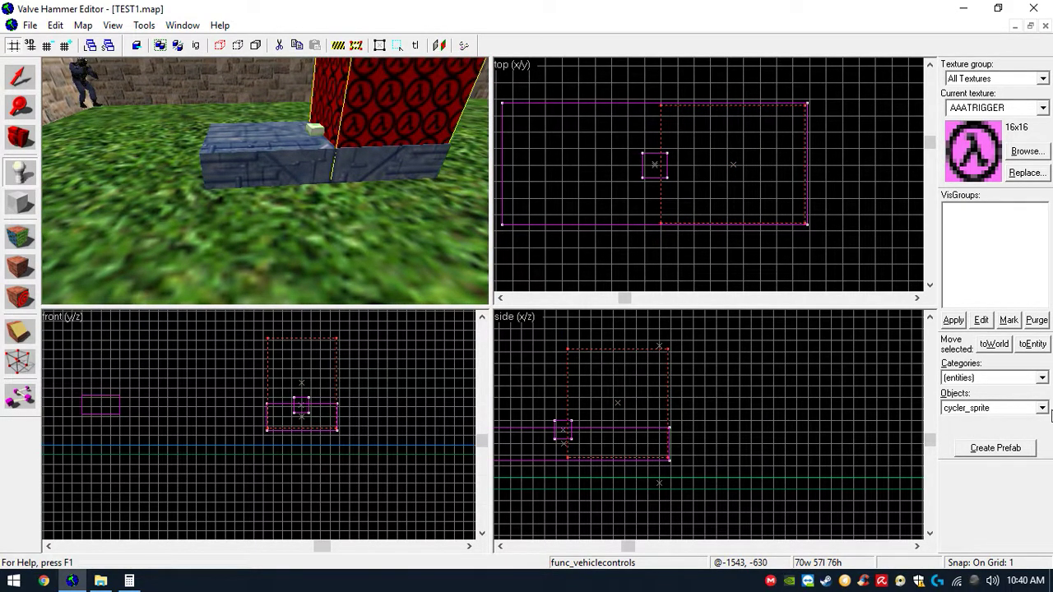
click(1042, 407)
drag(1048, 454, 1047, 547)
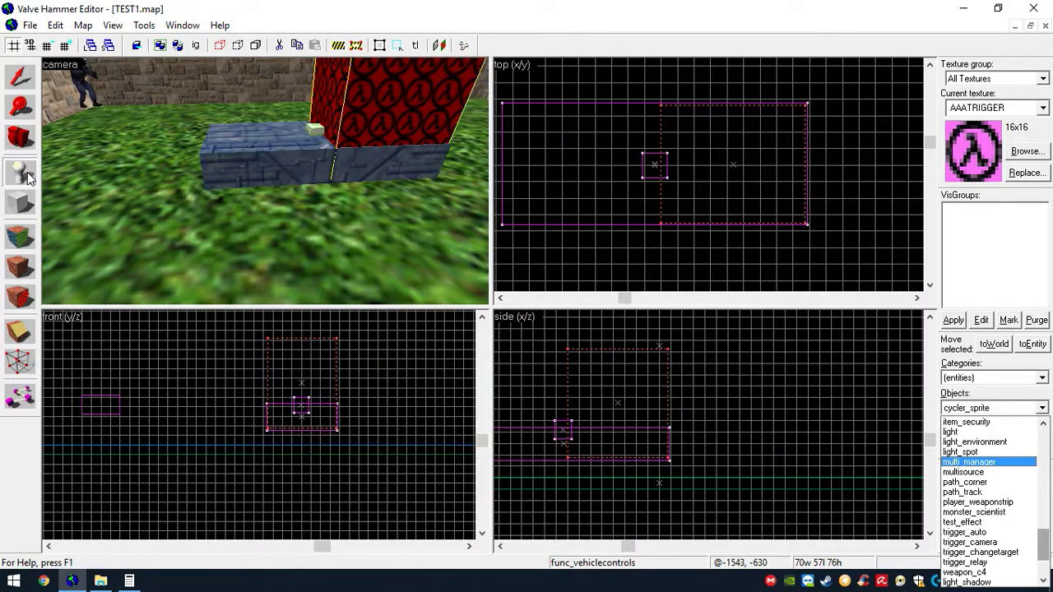
click(963, 492)
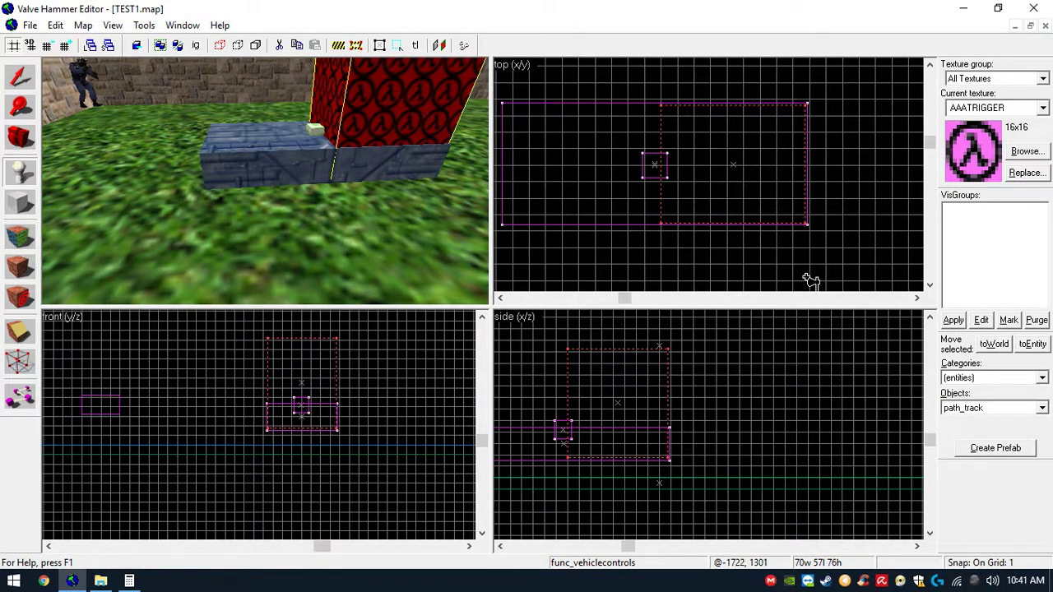
scroll(781, 178, down, 2)
click(801, 167)
click(804, 174)
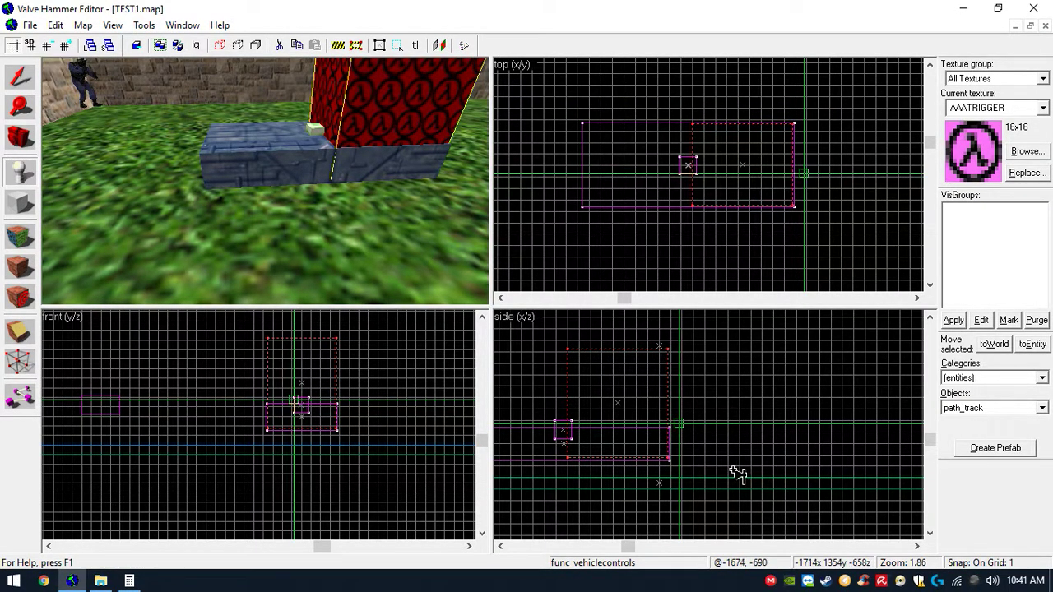
click(680, 428)
drag(679, 435, 677, 469)
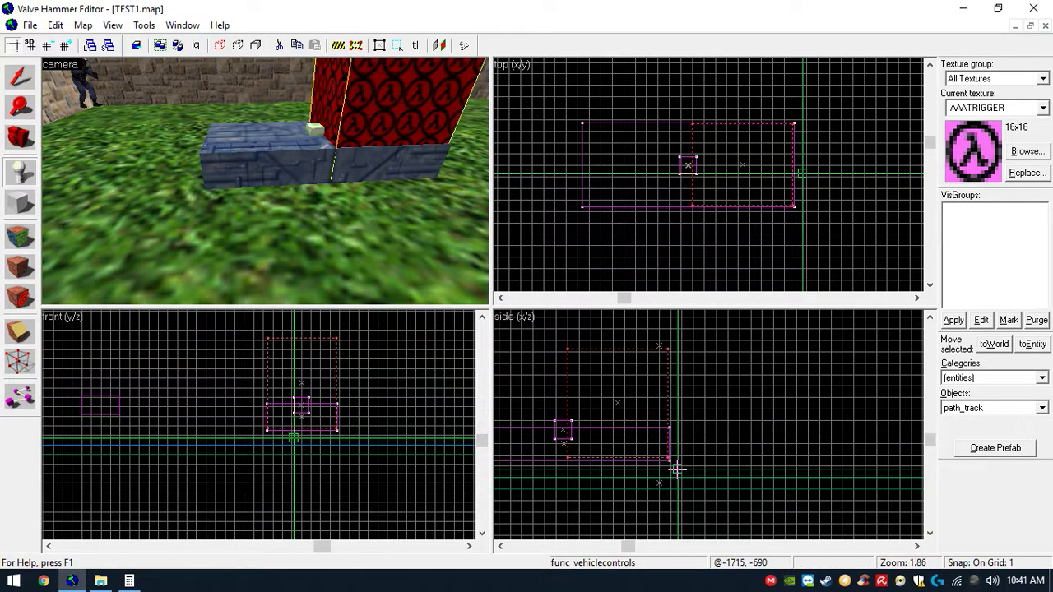
key(Return)
scroll(737, 329, up, 4)
- Nudge the path_track's position and duplicate it beyond the platform's left end
click(20, 76)
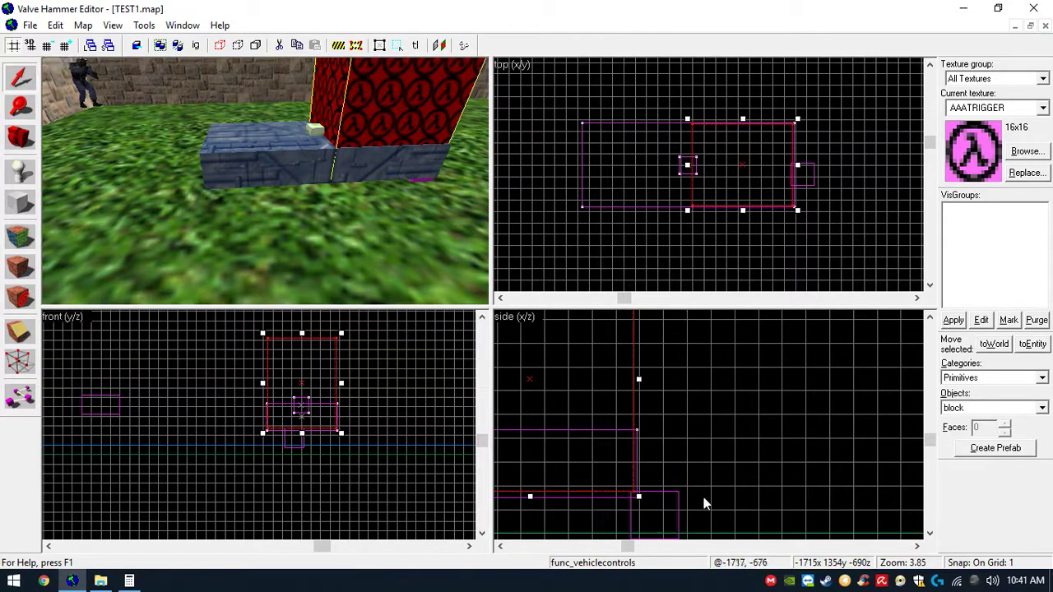
scroll(704, 510, down, 1)
click(677, 519)
mouse_move(681, 531)
mouse_down()
mouse_move(702, 521)
mouse_move(695, 530)
mouse_up()
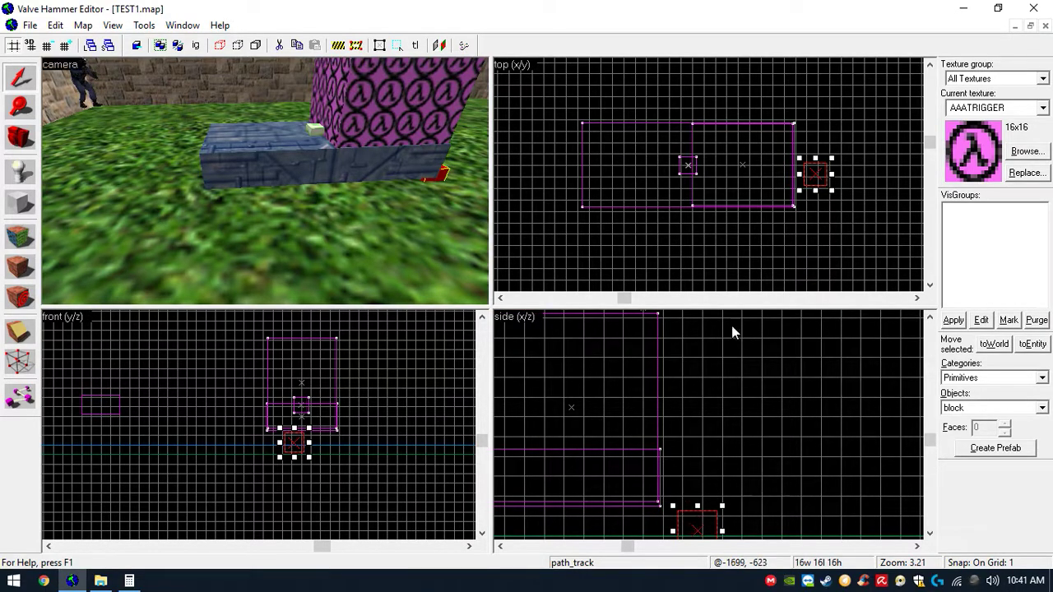
drag(819, 173, 562, 172)
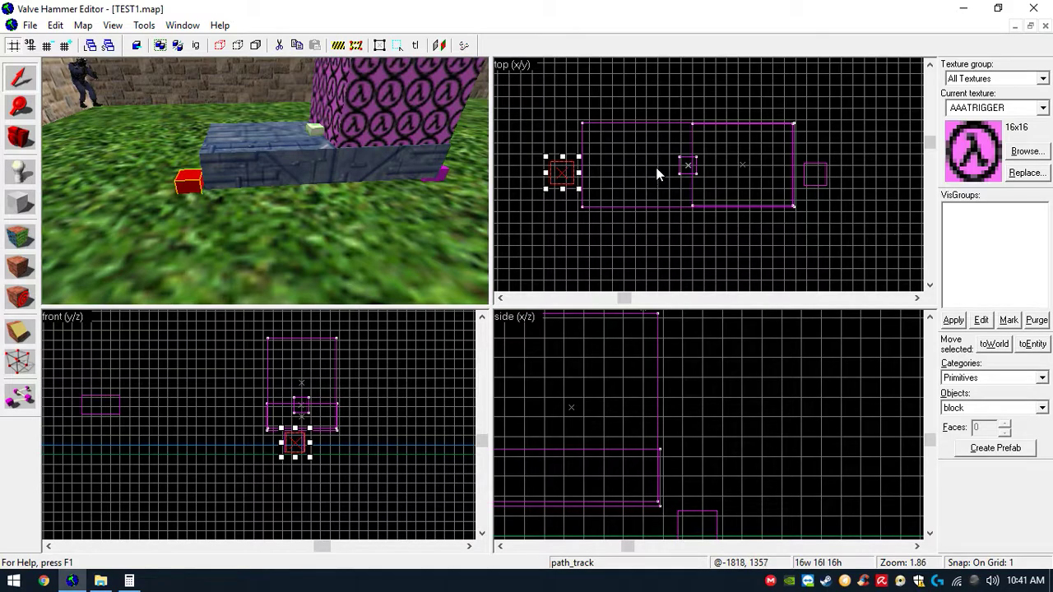
- Set the right-hand path_track's Next stop target to mini_s2
scroll(425, 174, down, 2)
scroll(420, 174, up, 2)
click(443, 173)
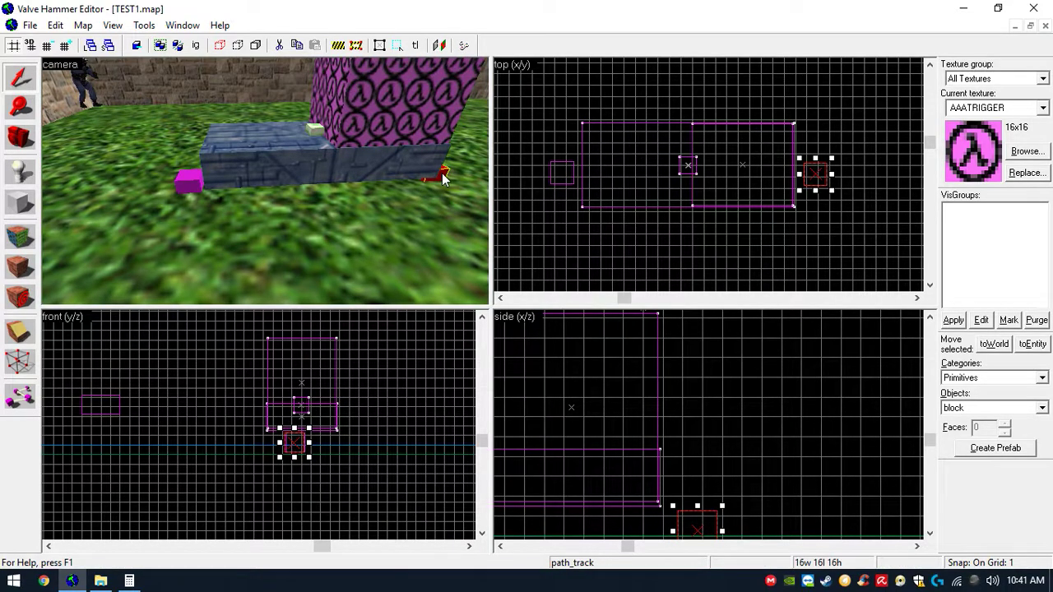
key(alt+Return)
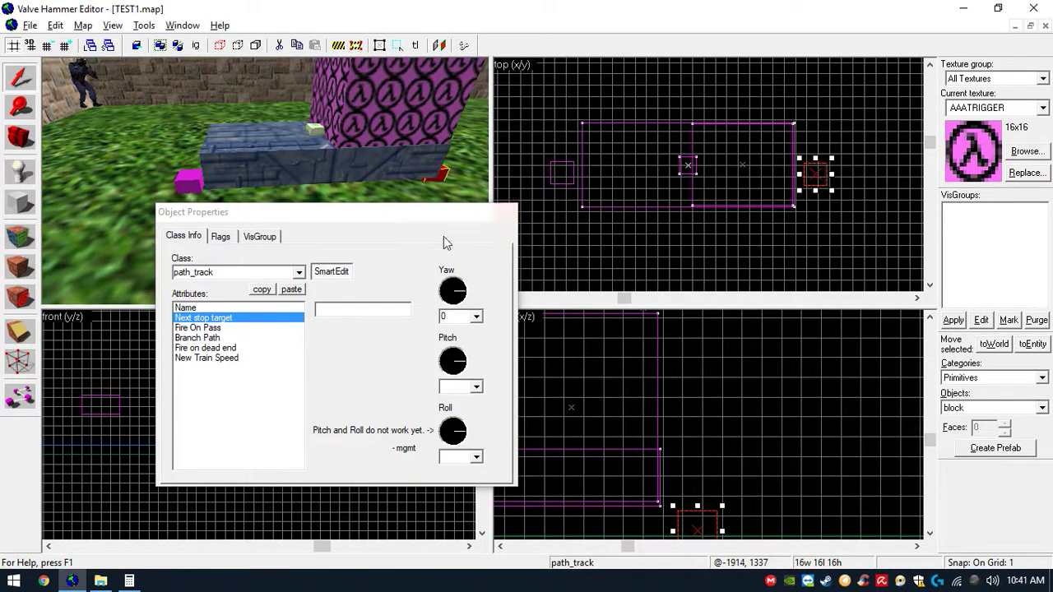
click(282, 308)
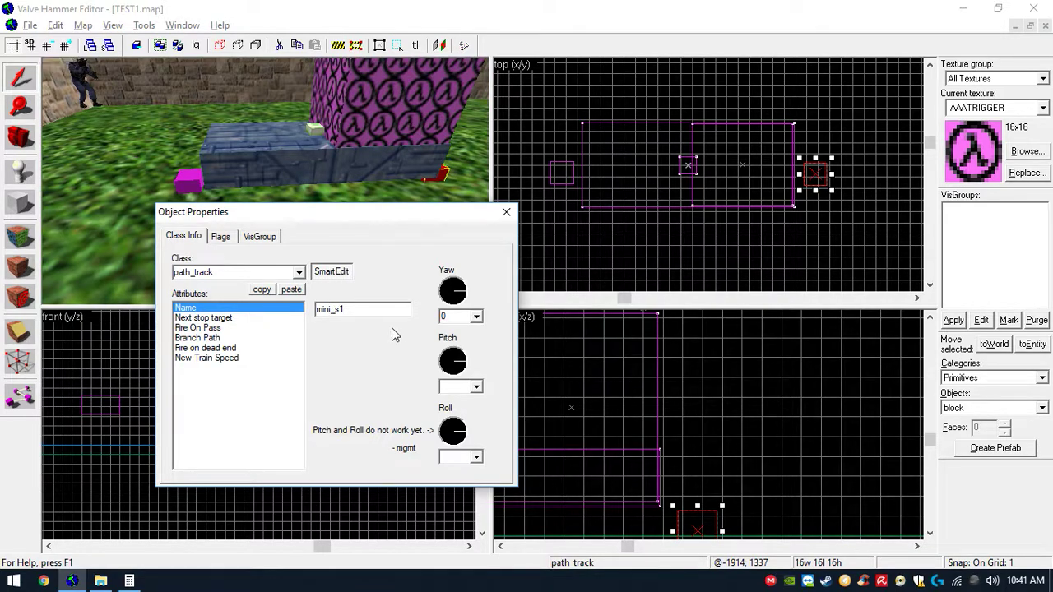
click(228, 320)
click(352, 312)
text(mini_s2)
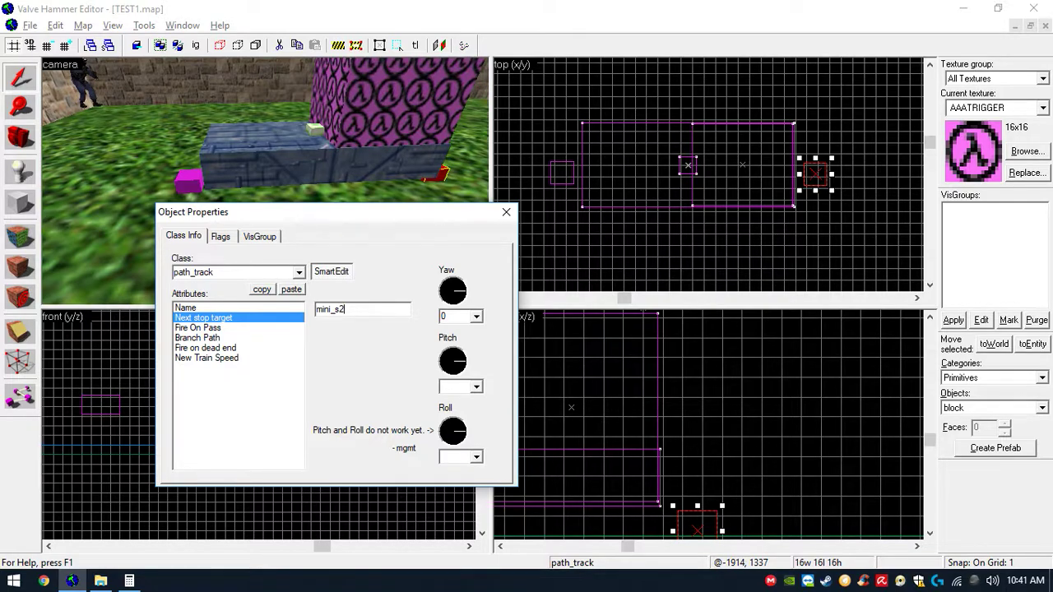
click(237, 358)
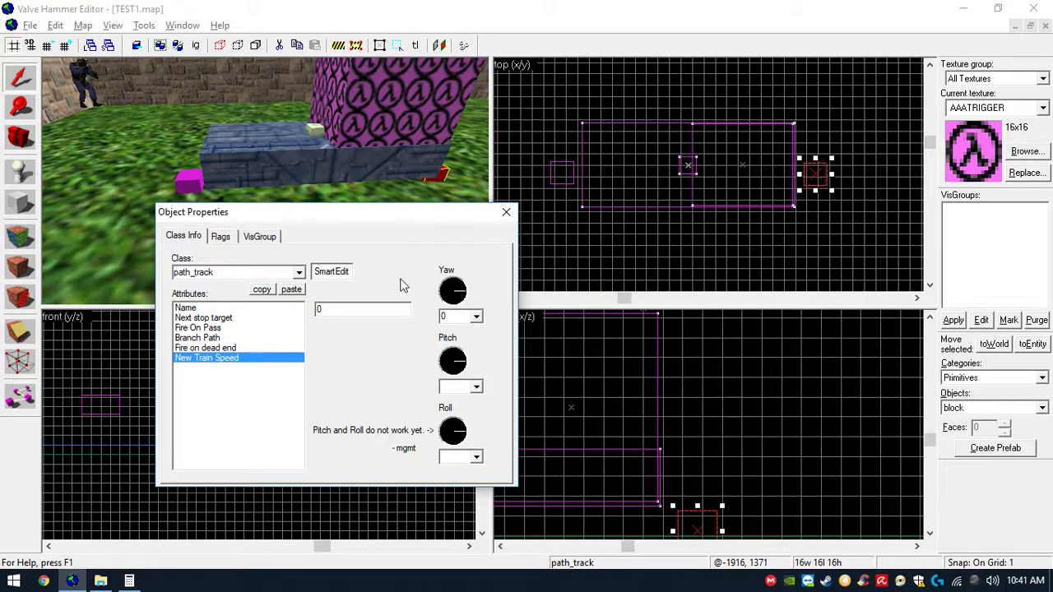
click(506, 211)
- Name the left-hand path_track mini_s2
click(186, 190)
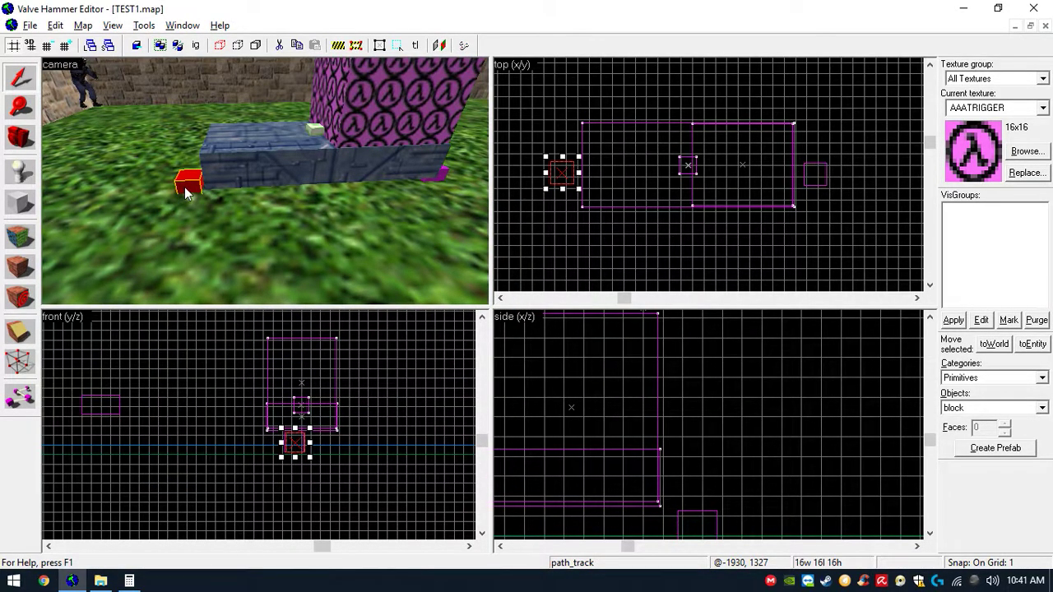
key(alt+Return)
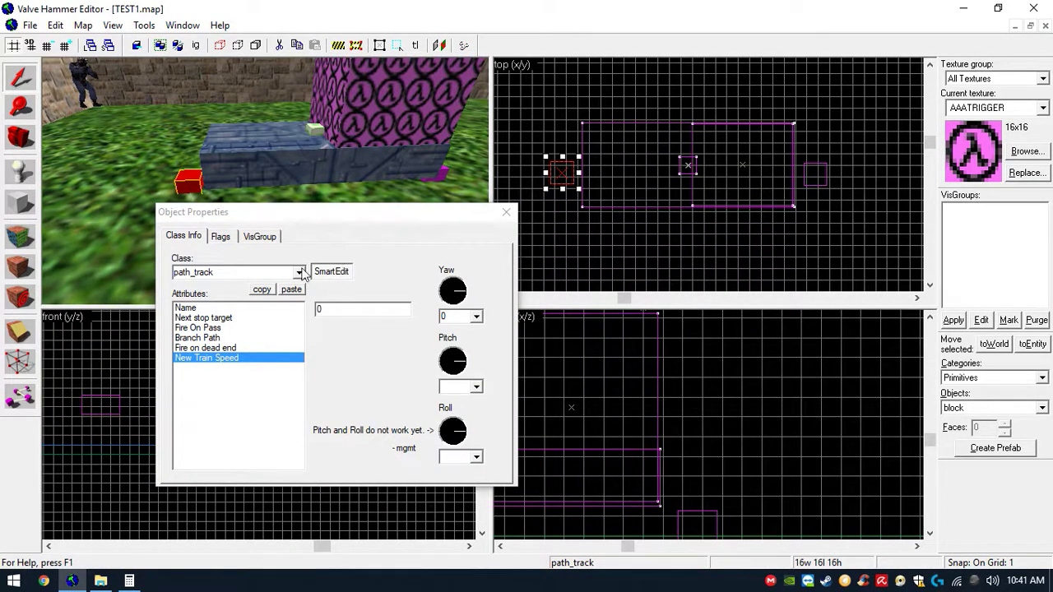
click(271, 308)
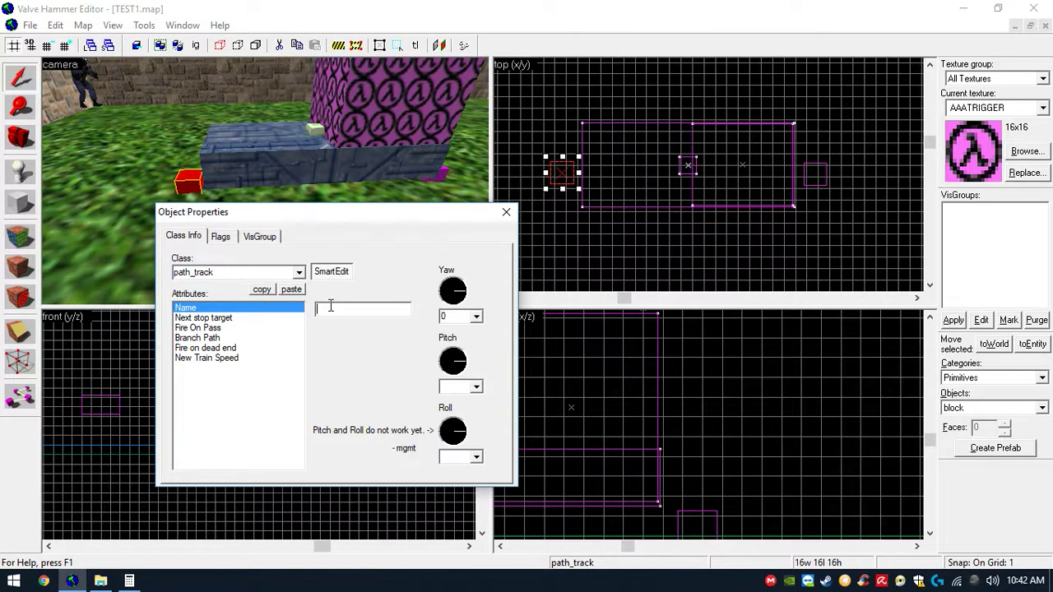
click(331, 306)
text(min)
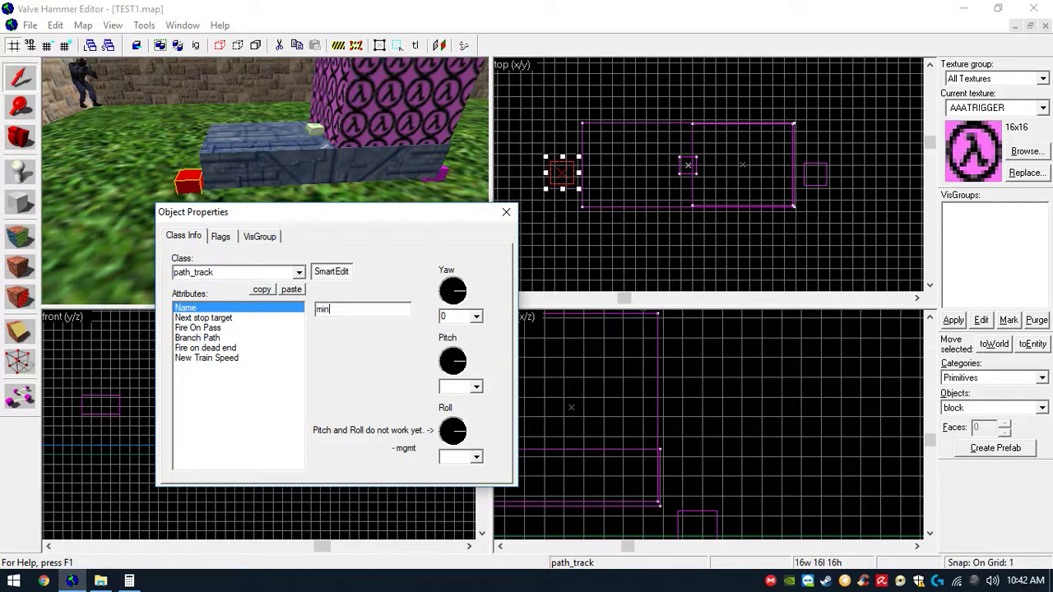
click(277, 319)
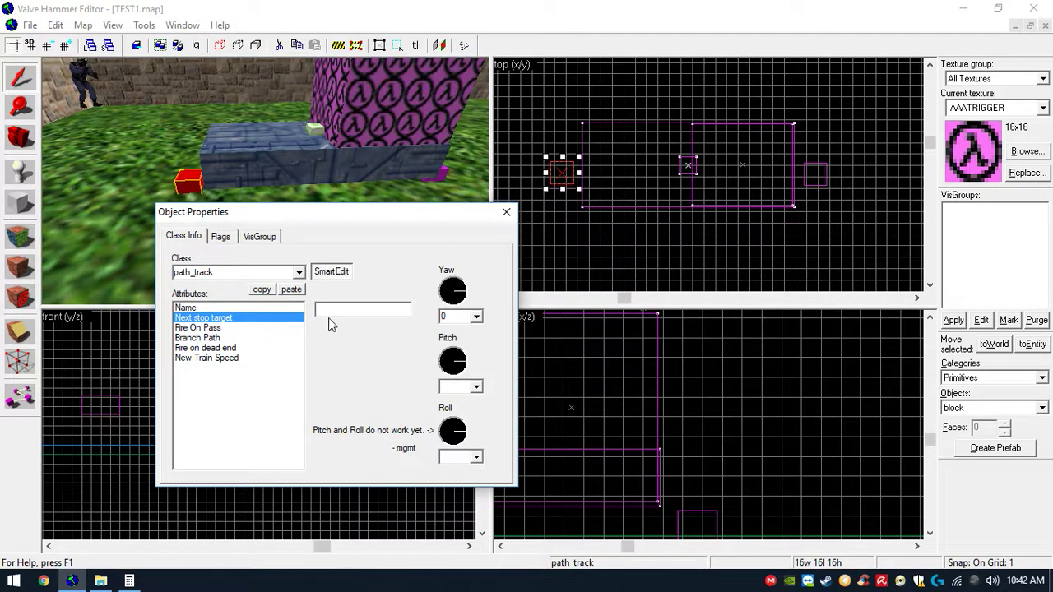
click(340, 313)
click(507, 211)
- Save the map and close the Calculator window
key(Down)
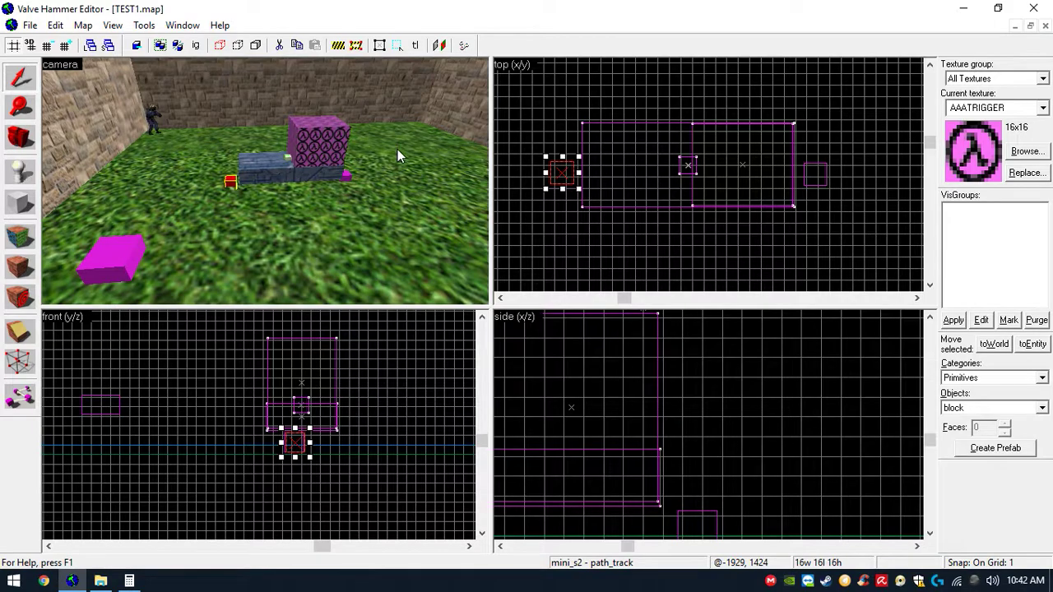
click(30, 24)
click(49, 93)
click(72, 581)
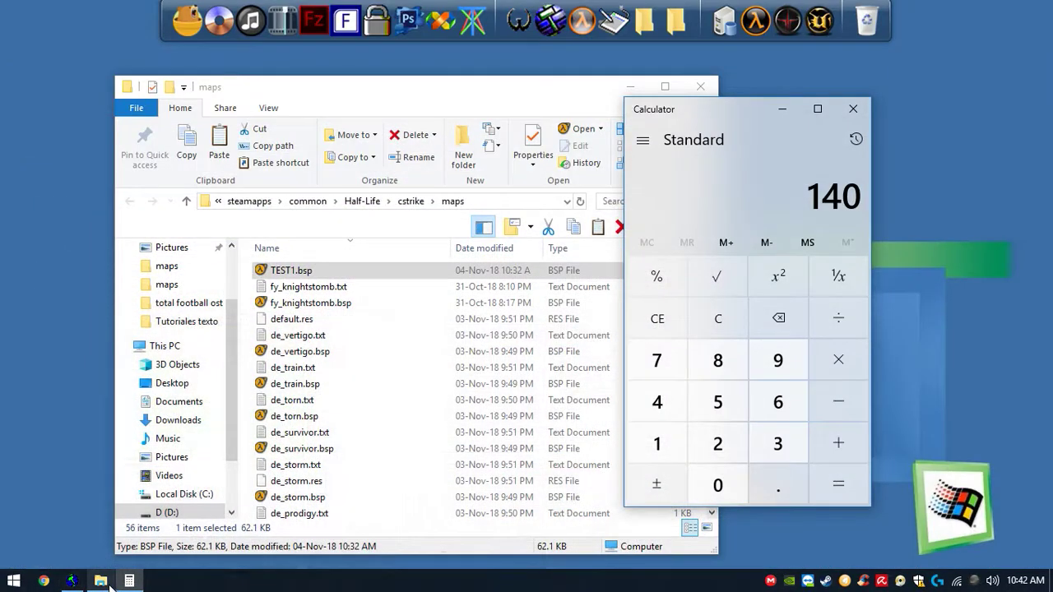
click(846, 111)
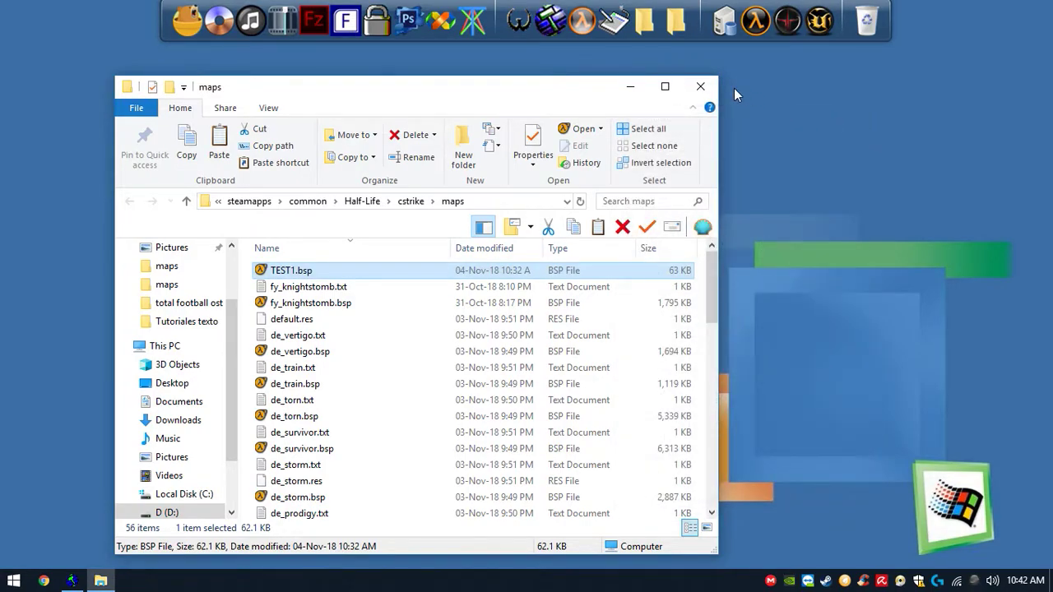
- Compile TEST1.map with the Batch Compiler and close the compile log
click(616, 20)
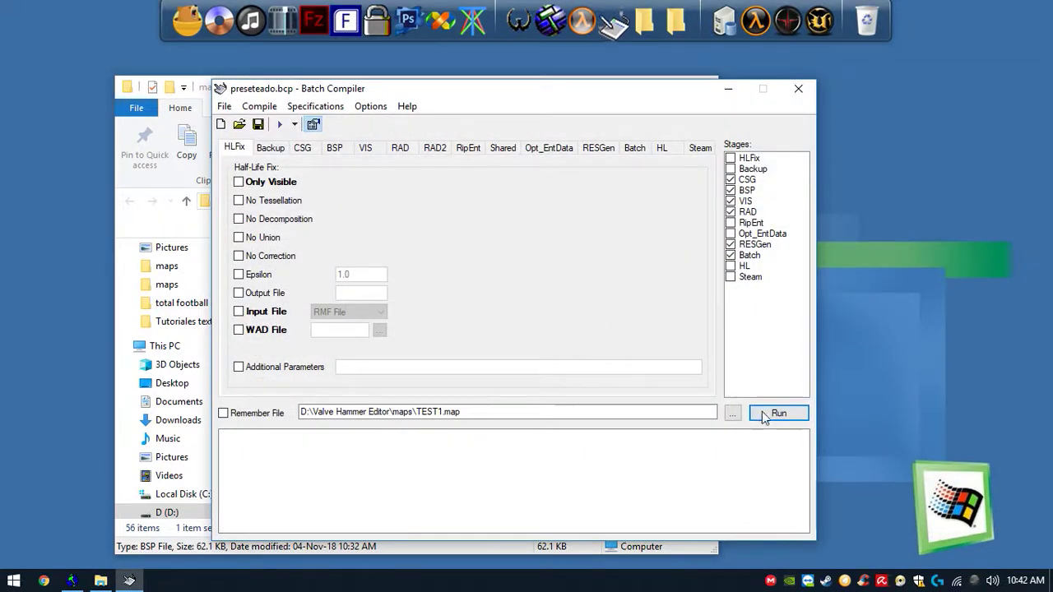
click(72, 581)
click(31, 29)
click(56, 94)
click(101, 581)
click(97, 583)
click(74, 583)
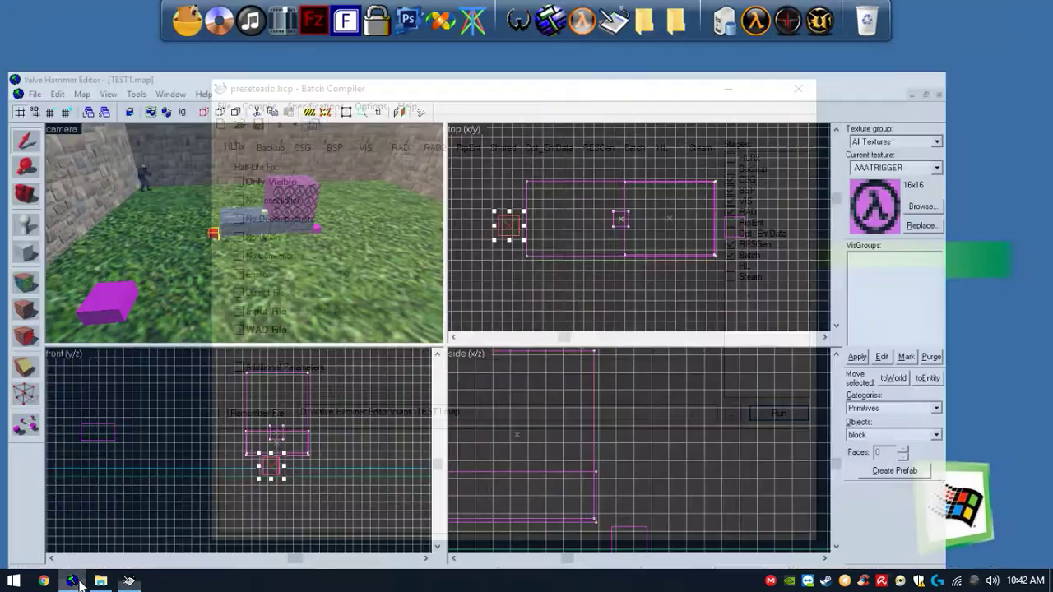
click(784, 415)
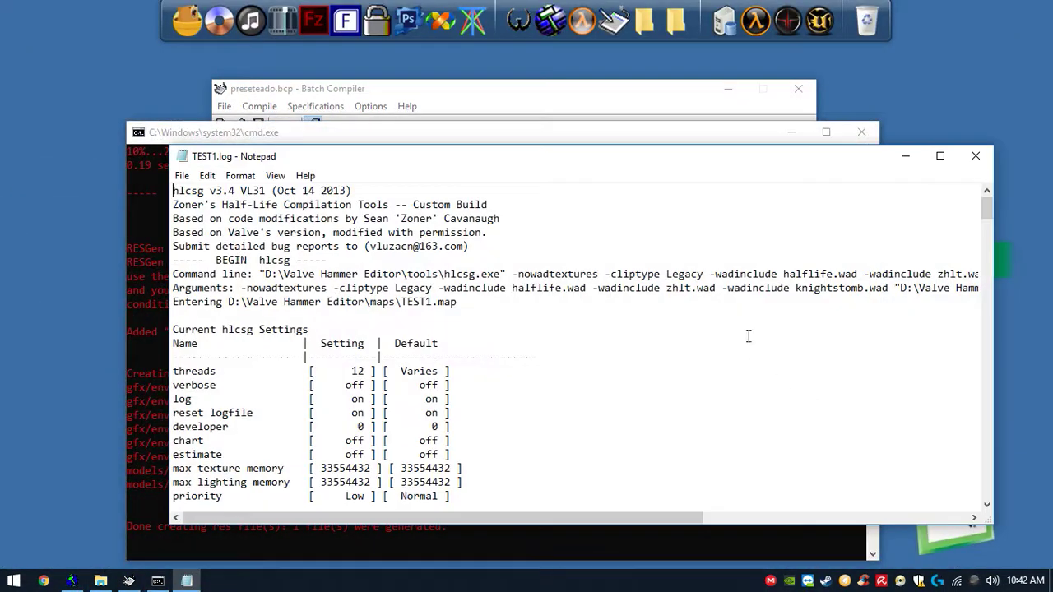
click(977, 157)
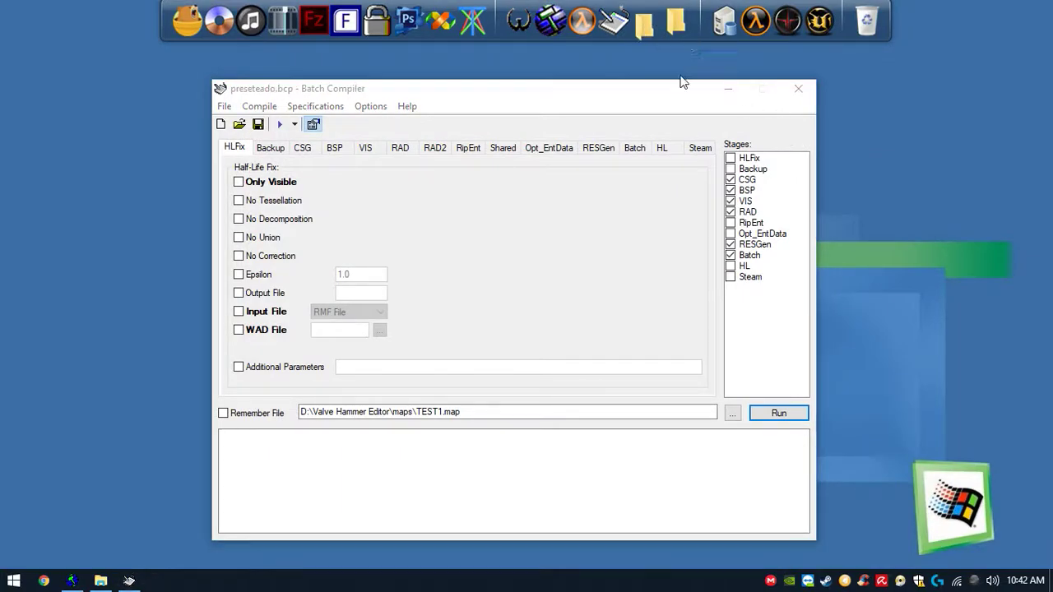
click(674, 25)
click(197, 346)
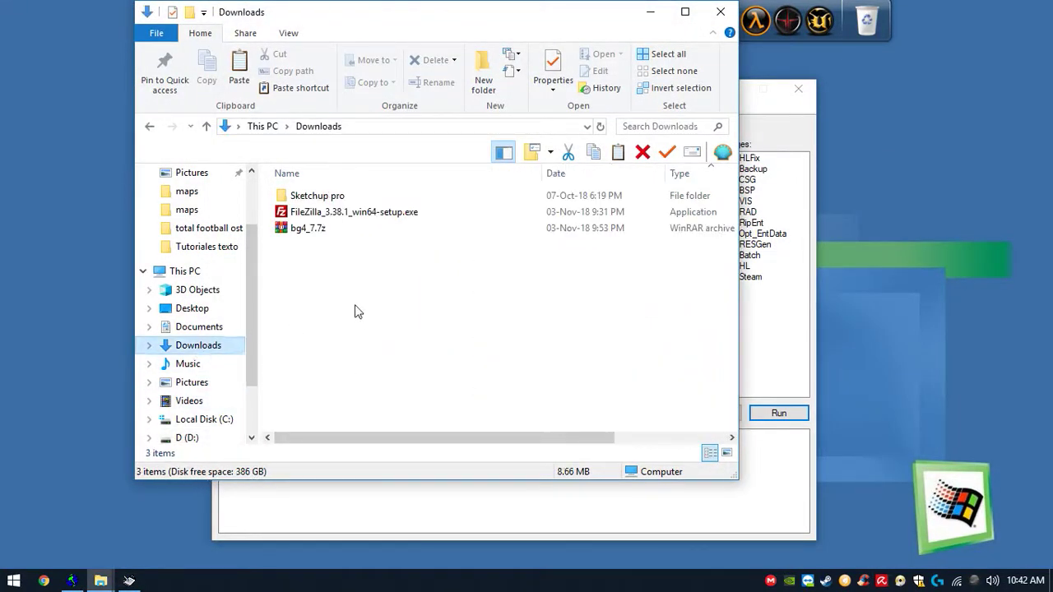
click(721, 11)
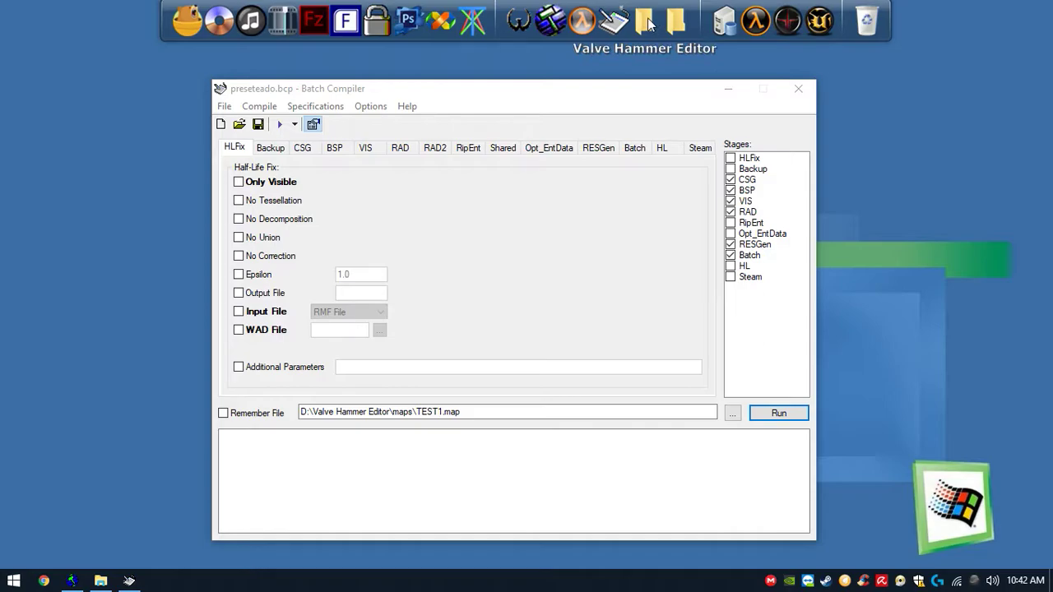
- Paste the compiled TEST1.bsp into the cstrike maps folder, replacing the existing file
click(675, 25)
double_click(363, 275)
click(350, 280)
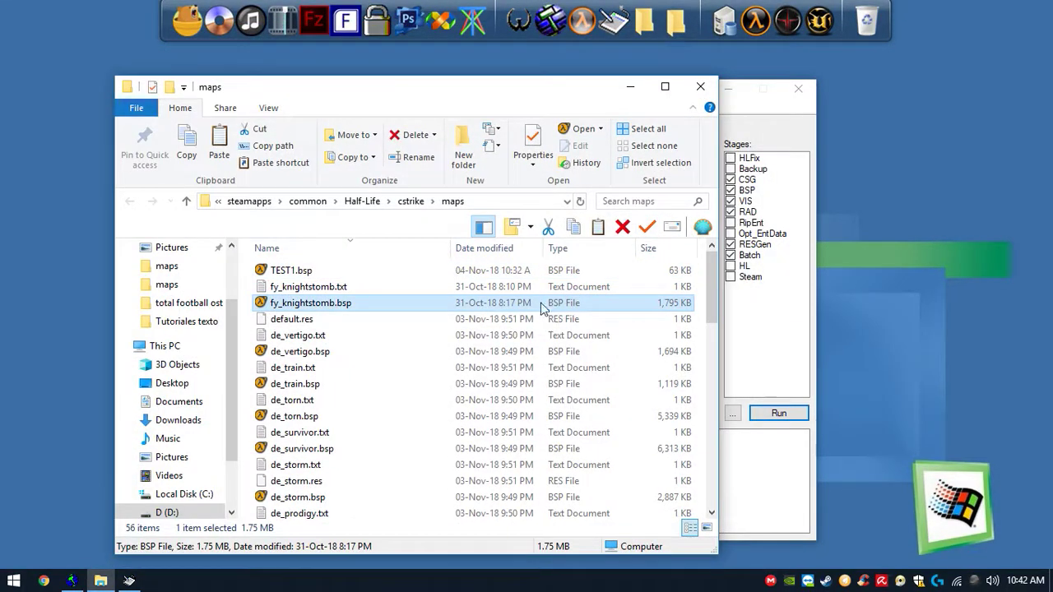
key(ctrl+v)
click(535, 168)
- Launch Counter-Strike, start a new game on the TEST1 map and auto-assign a team
right_click(821, 583)
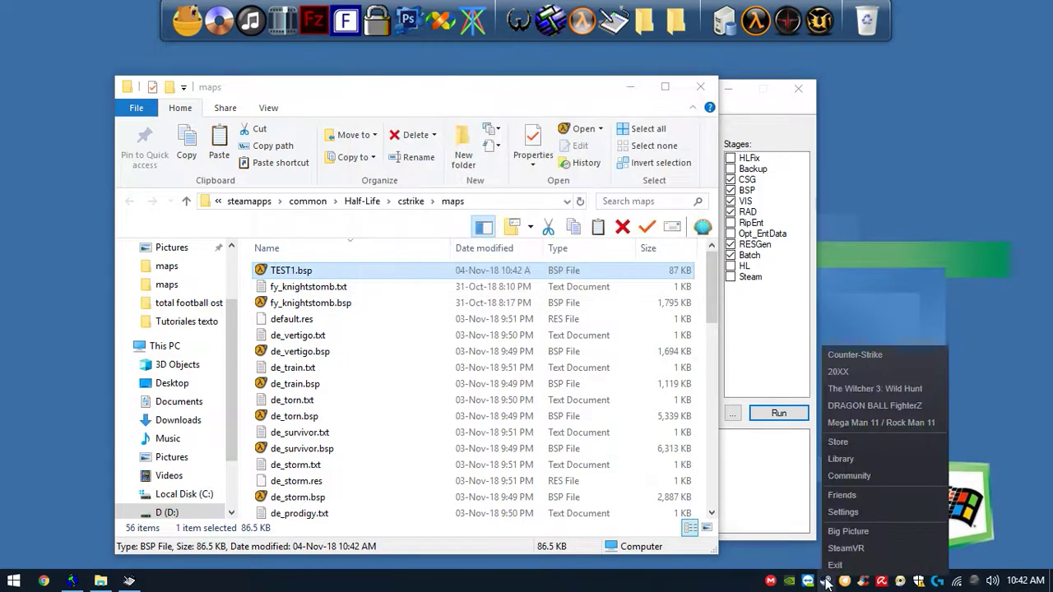
click(878, 351)
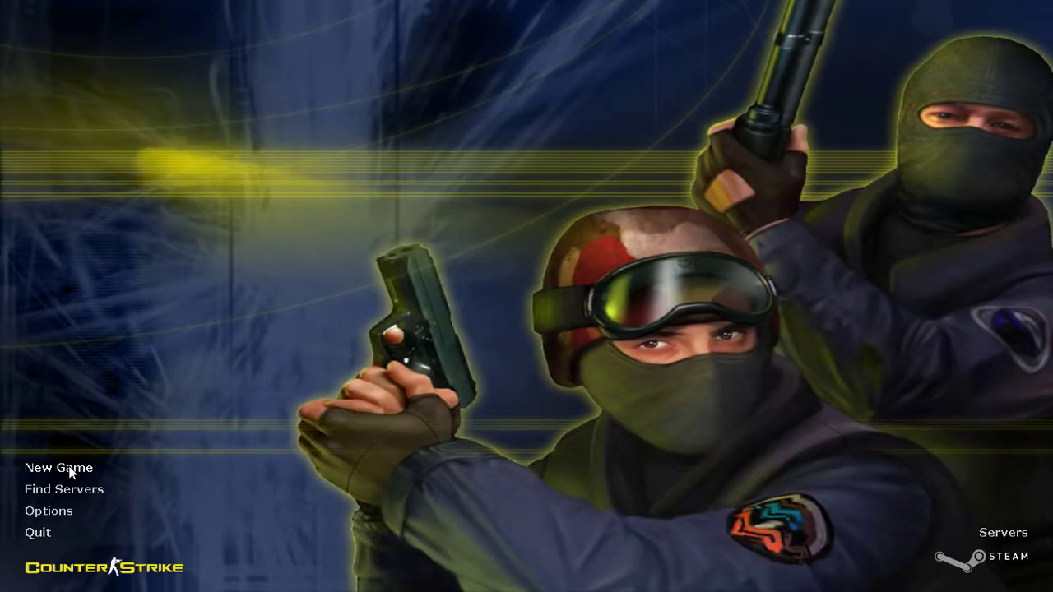
click(71, 472)
click(559, 196)
drag(571, 216, 570, 387)
click(533, 400)
click(546, 455)
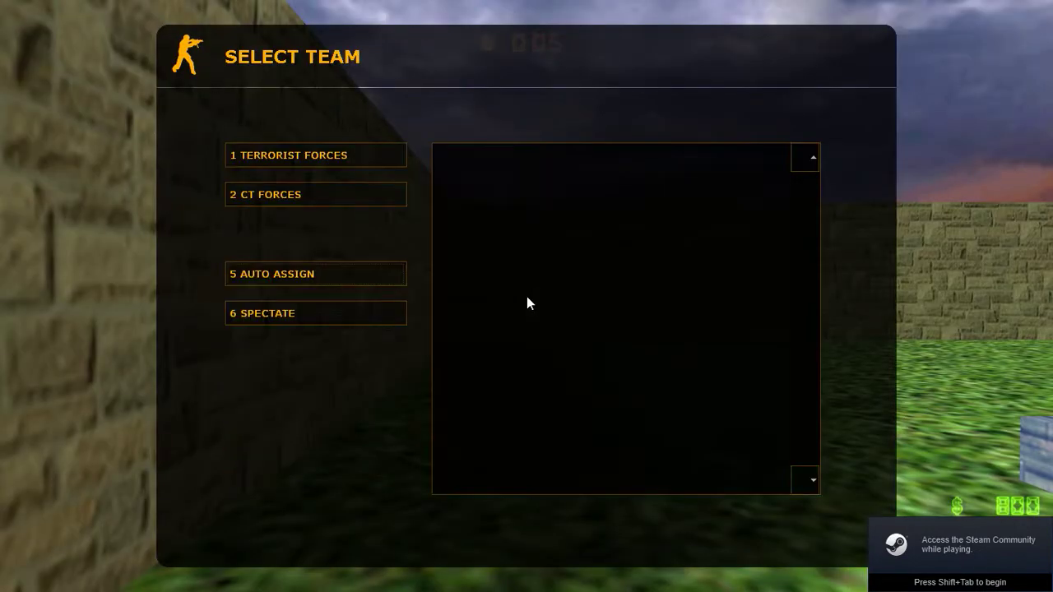
key(5)
key(5)
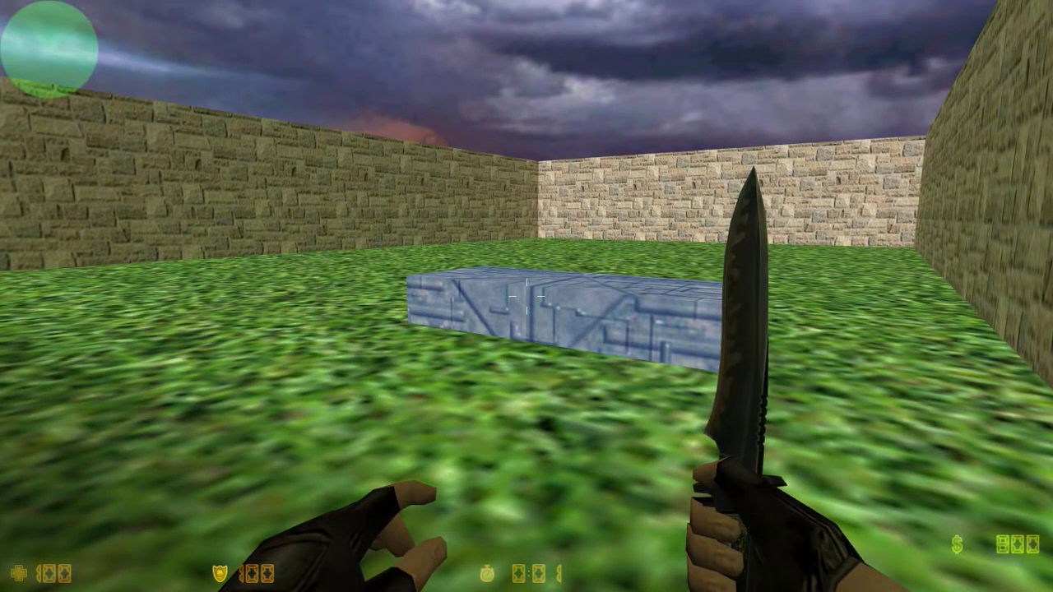
- Walk onto the vehicle platform in-game and try driving it
key(w)
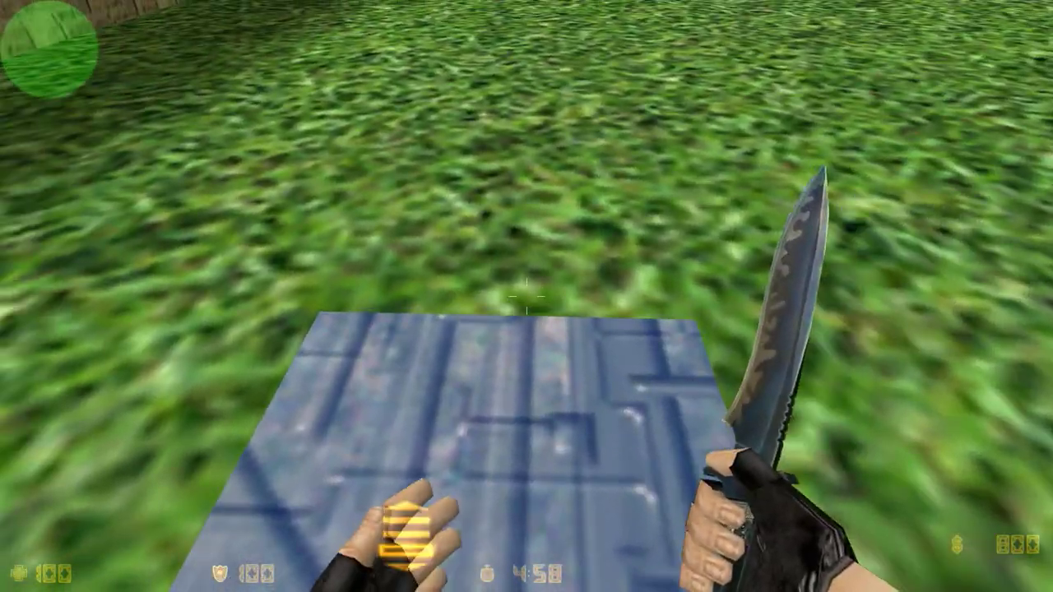
click(526, 296)
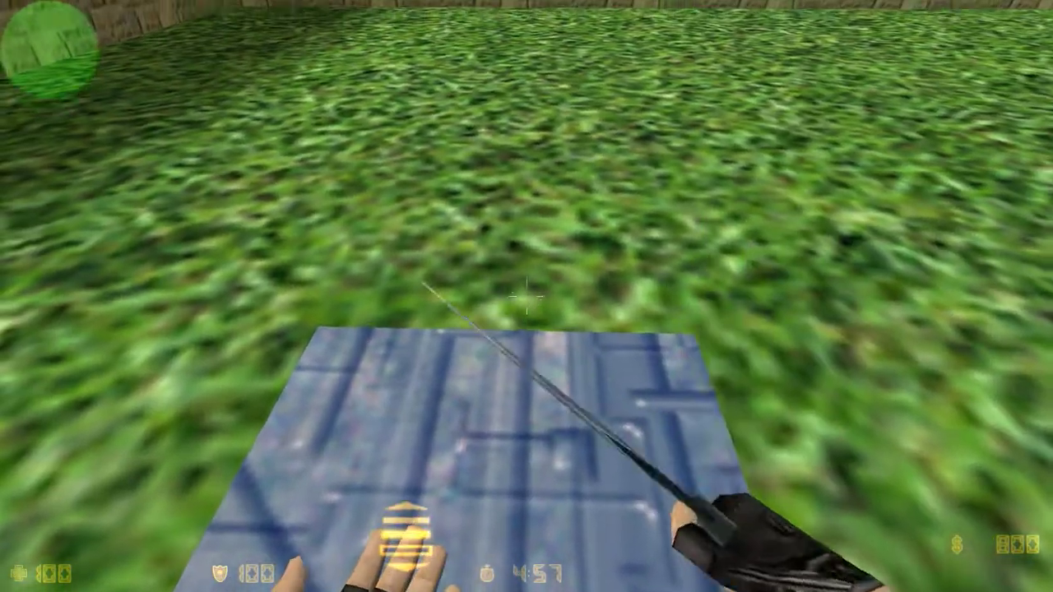
click(527, 297)
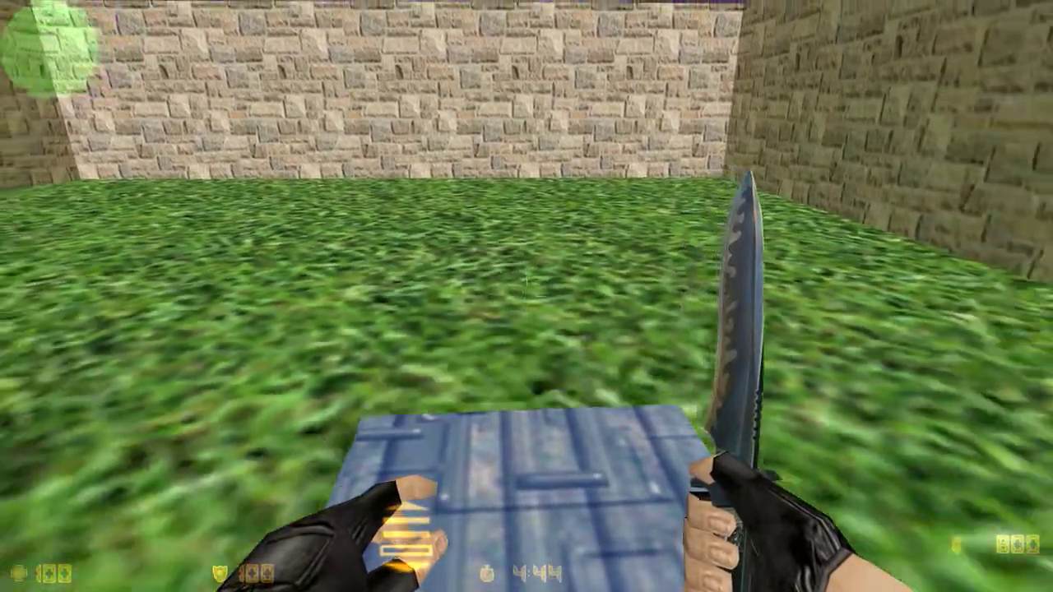
click(526, 296)
click(527, 297)
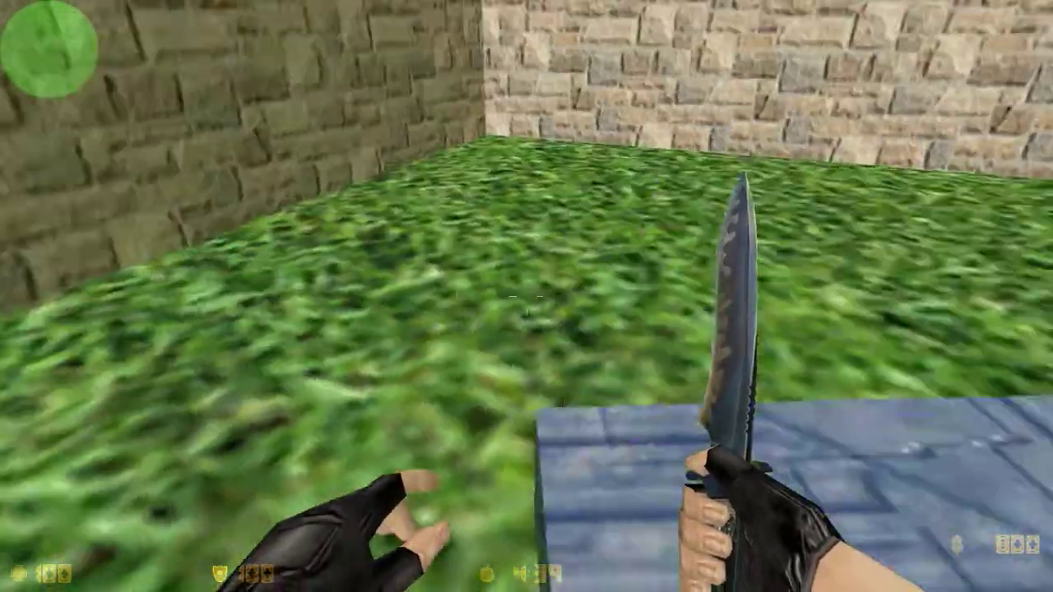
- Quit the game with the quit console command
key(grave)
text(quit)
key(Return)
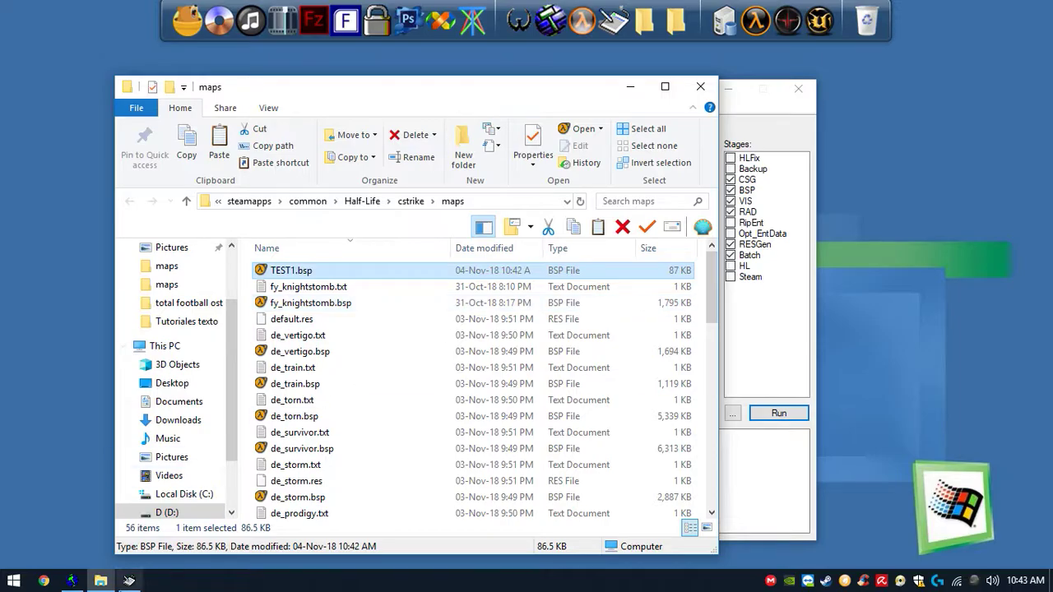
- Move the func_vehiclecontrols trigger toward the platform's left end in the top view
click(73, 581)
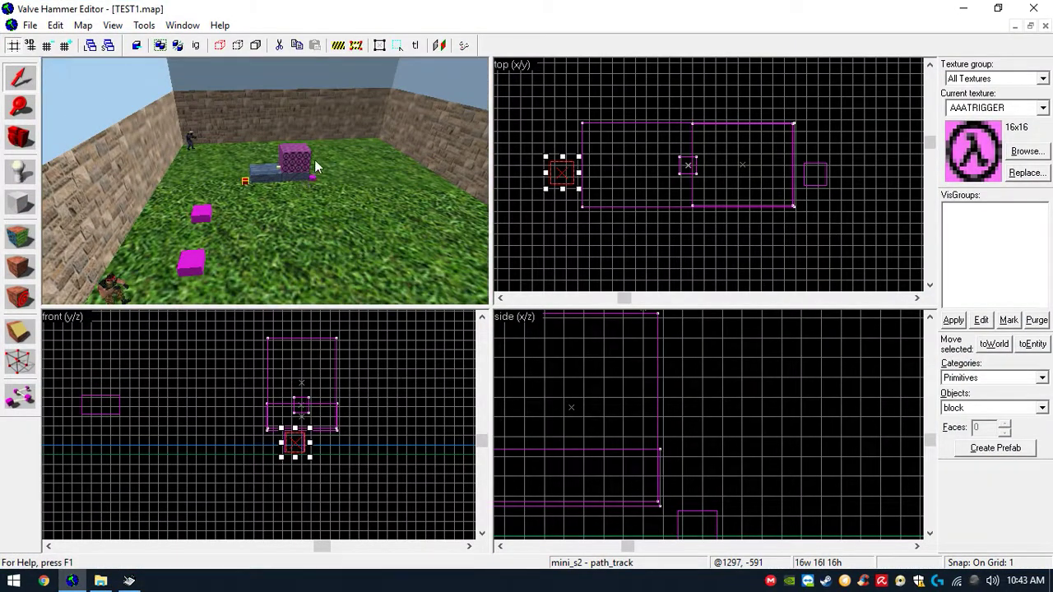
click(345, 142)
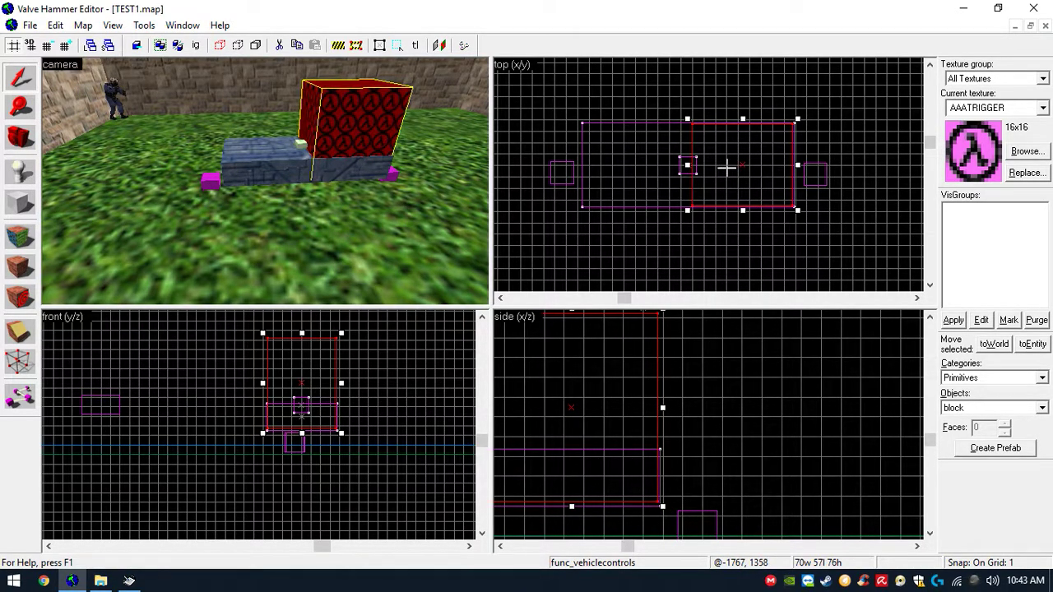
drag(724, 164, 613, 165)
- Delete the func_vehiclecontrols trigger and the func_vehicle platform
click(352, 209)
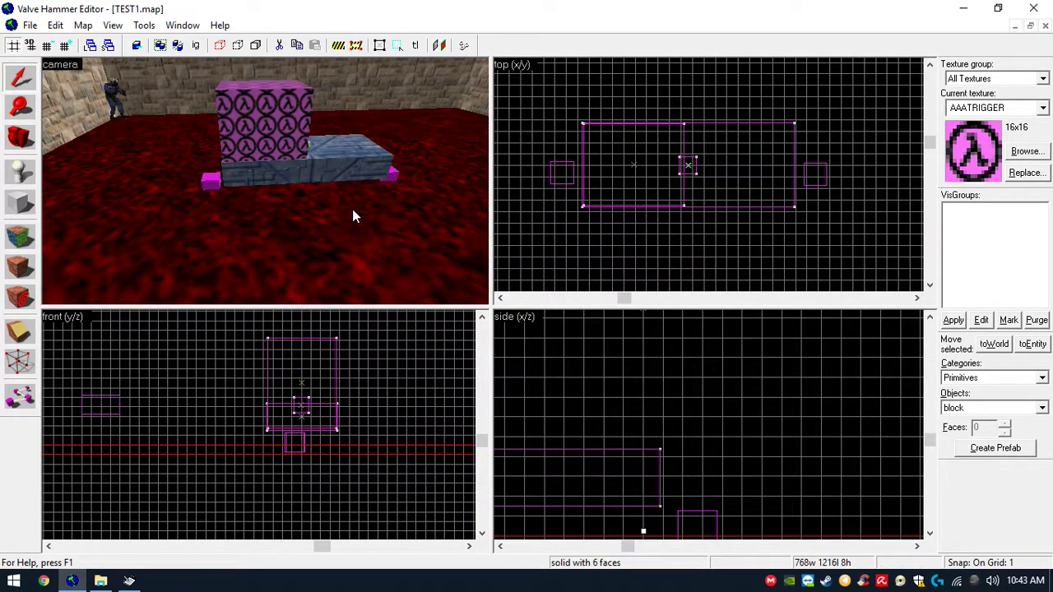
click(356, 170)
click(298, 145)
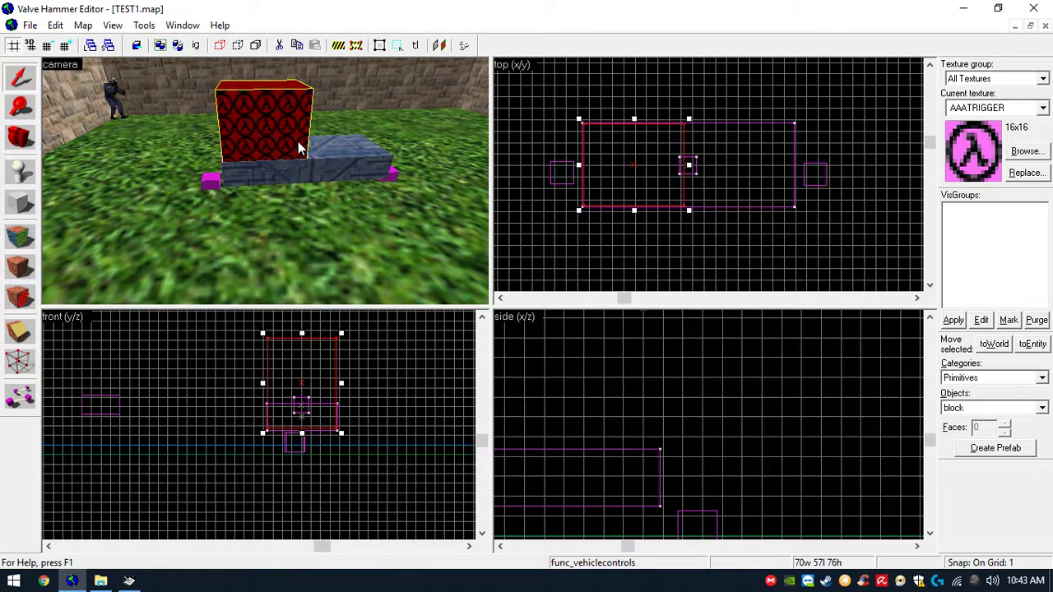
key(Delete)
click(298, 145)
key(Delete)
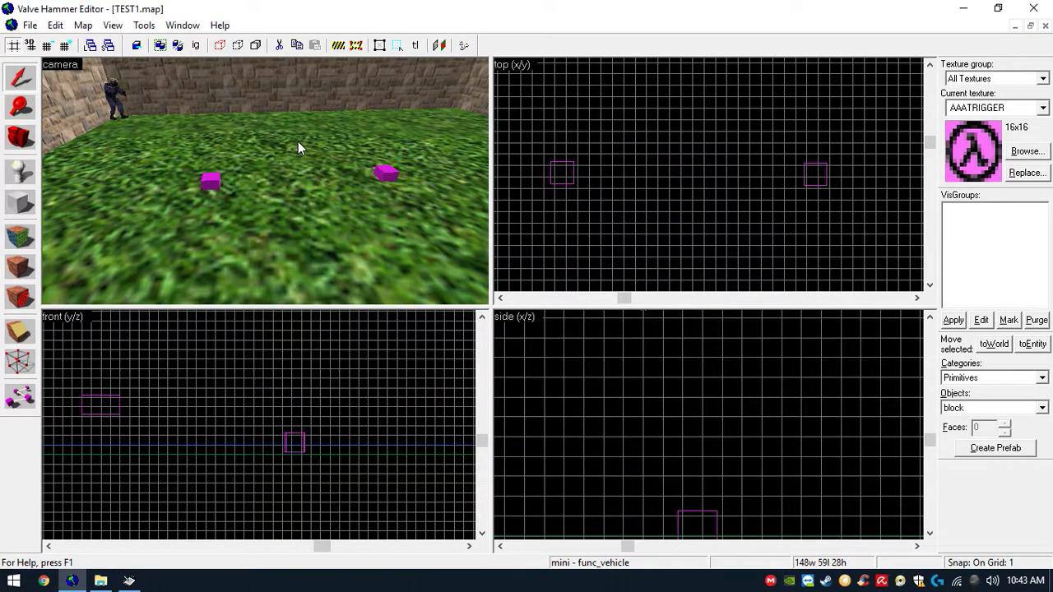
- Delete both path_track entities, mini_s2 and mini_s1
click(211, 183)
key(Delete)
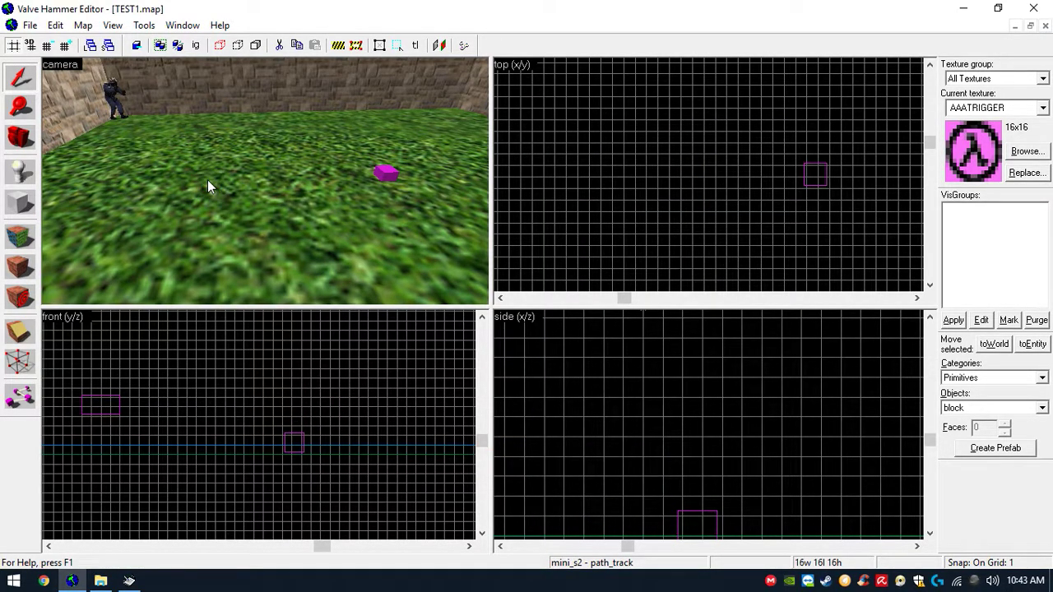
click(380, 176)
key(Delete)
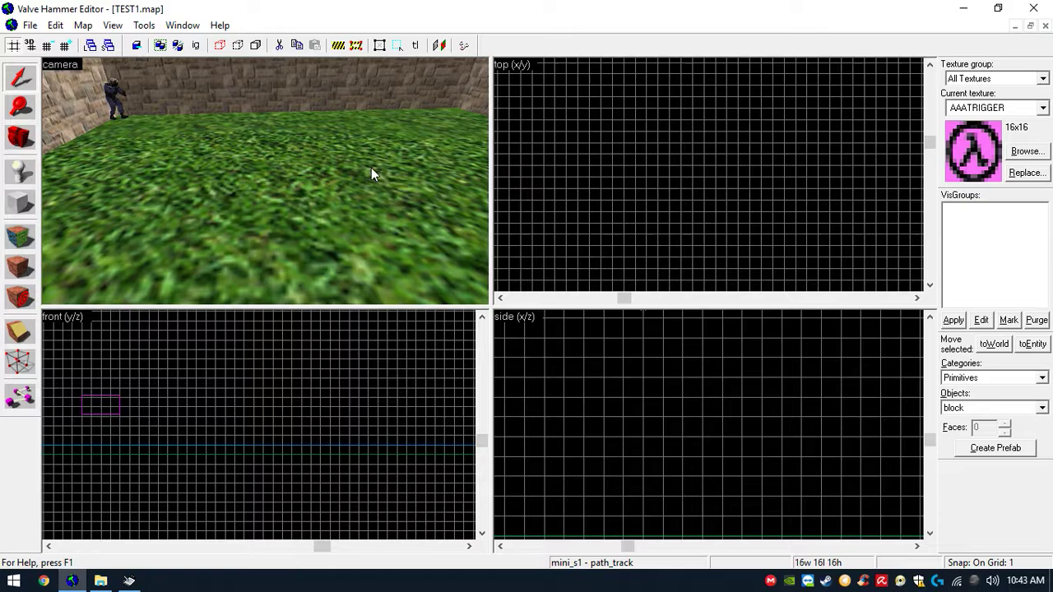
scroll(307, 87, down, 3)
scroll(349, 136, up, 3)
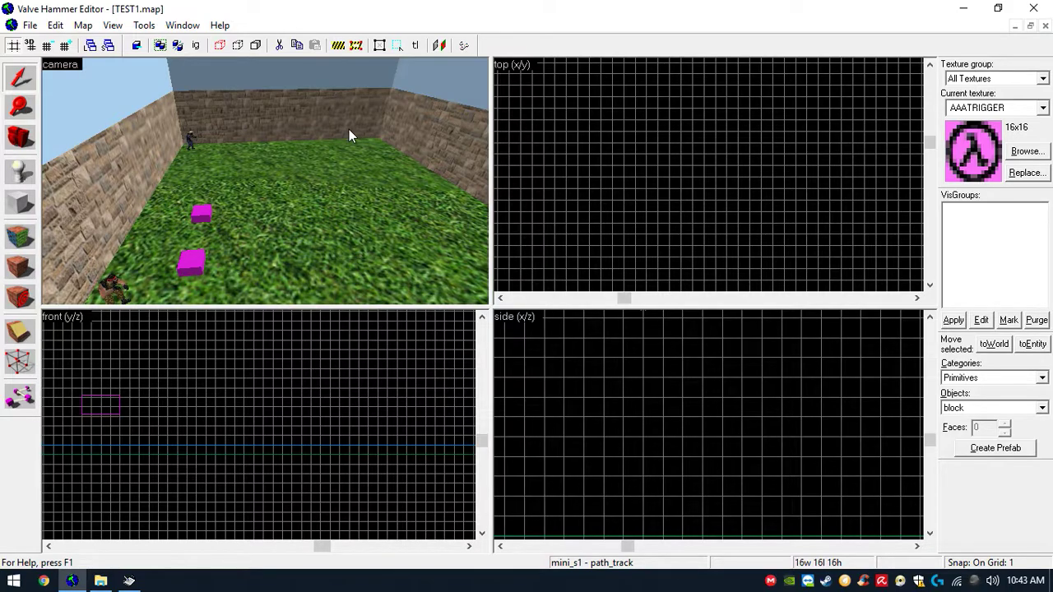
- Select the game_player_equip entity and change its class to ambient_generic in its properties
scroll(230, 178, down, 6)
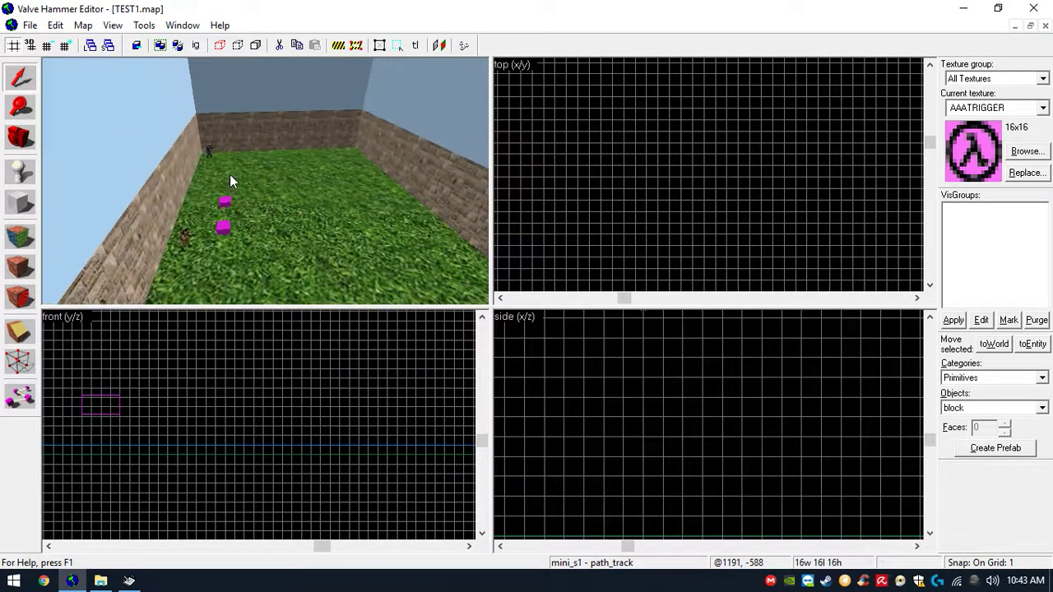
click(354, 92)
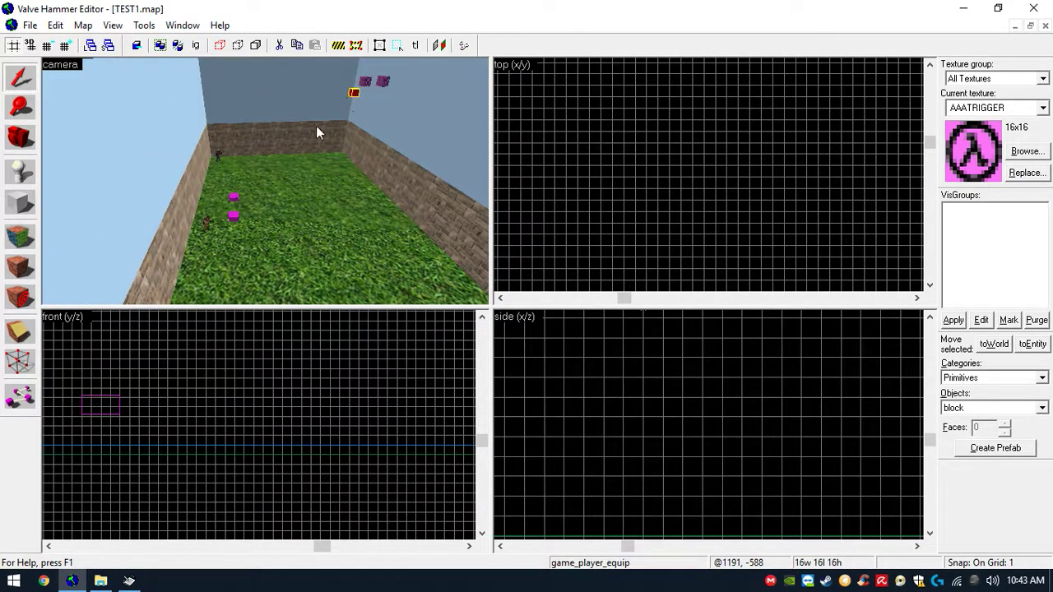
key(z)
key(w)
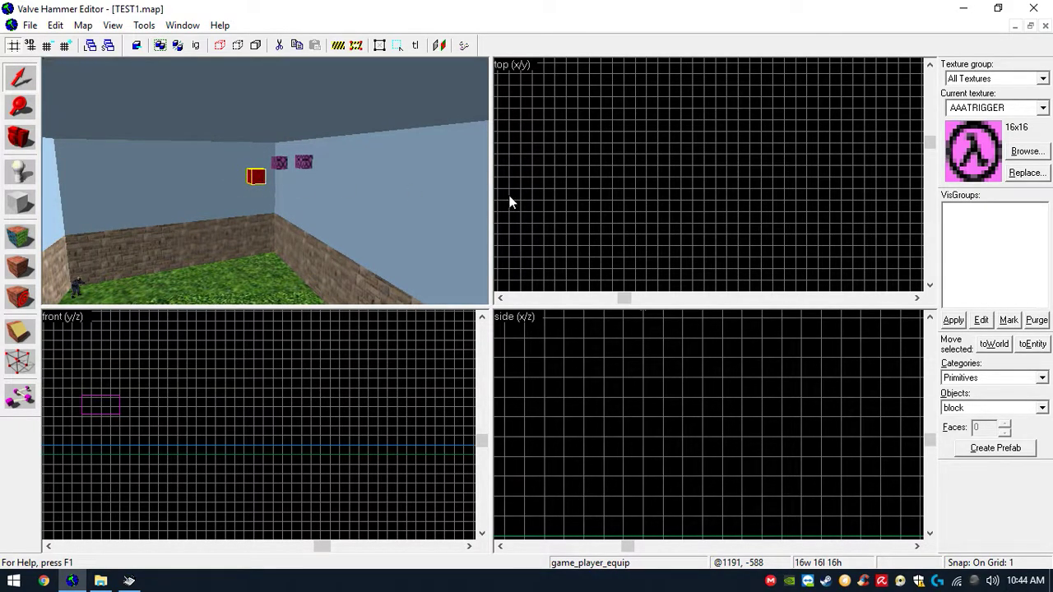
scroll(749, 200, down, 16)
scroll(740, 252, up, 10)
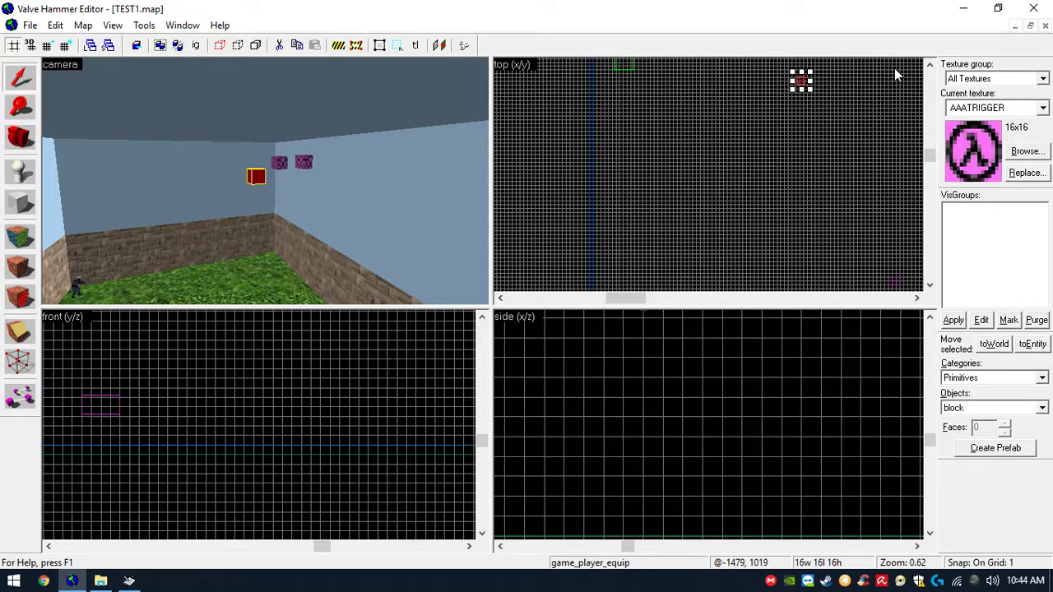
scroll(817, 216, up, 2)
shift+drag(792, 188, 792, 161)
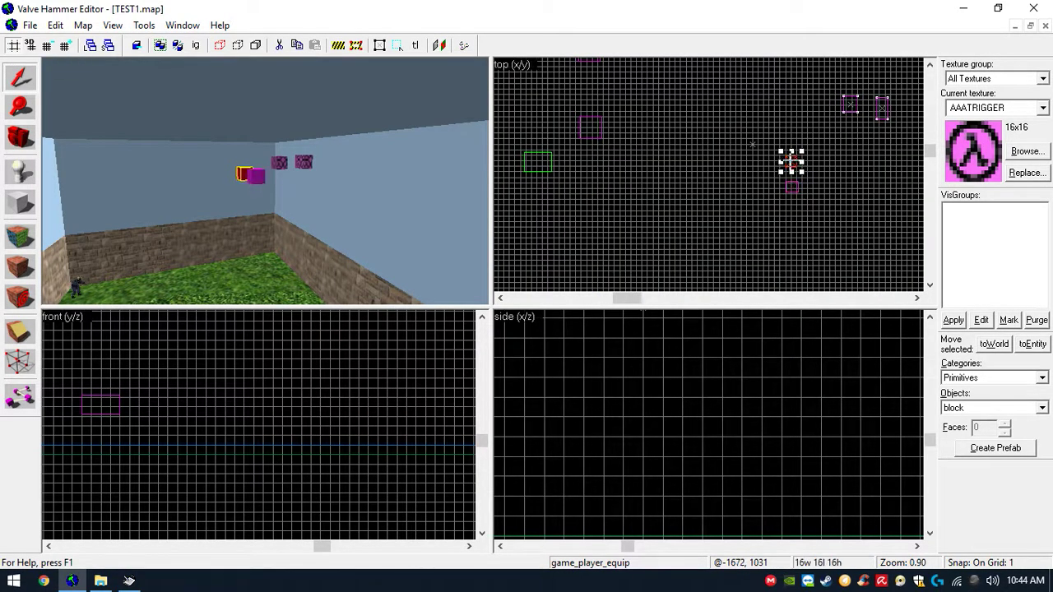
double_click(791, 161)
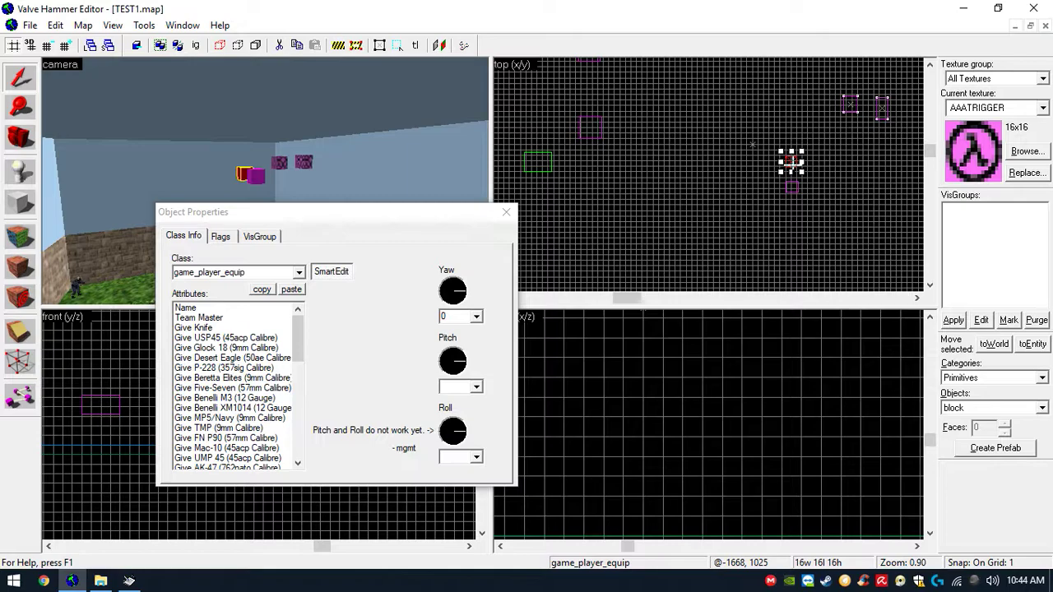
click(298, 272)
drag(298, 312, 300, 296)
click(281, 288)
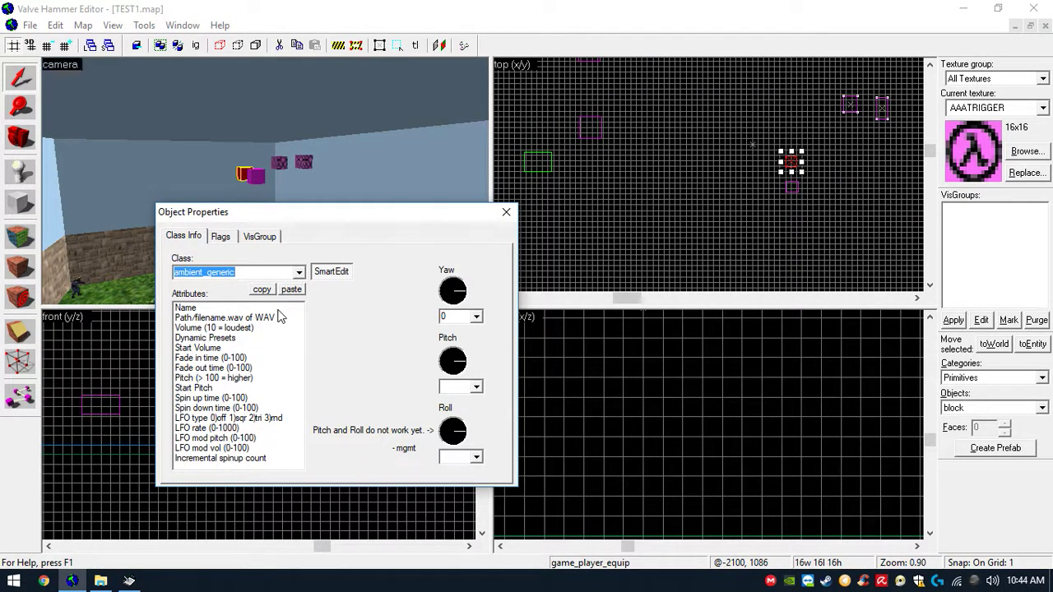
click(506, 211)
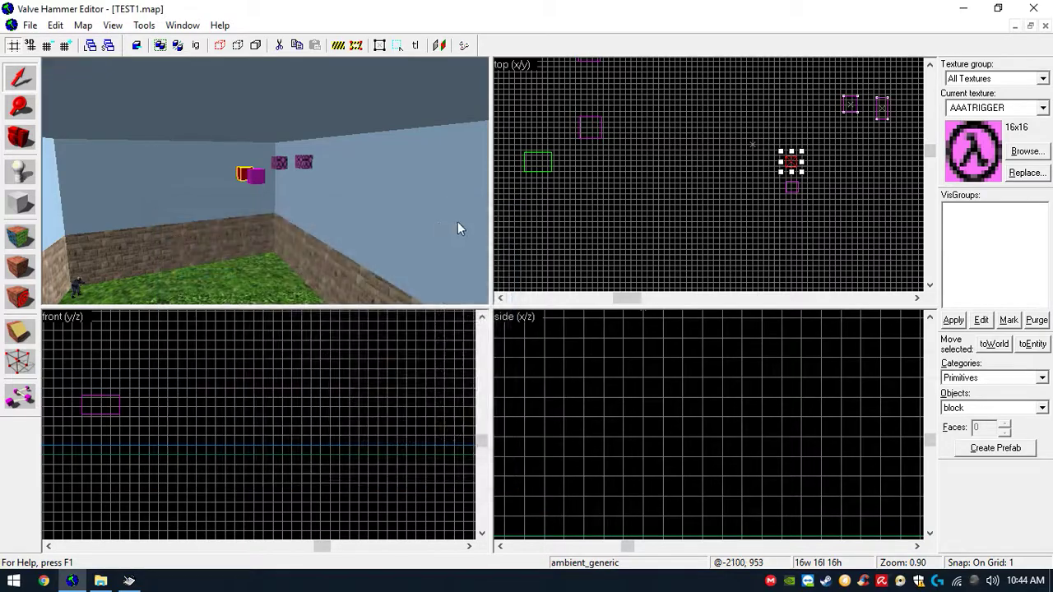
- Open the total football ost folder in the Music library and preview DEBINOVA.mp3
click(964, 8)
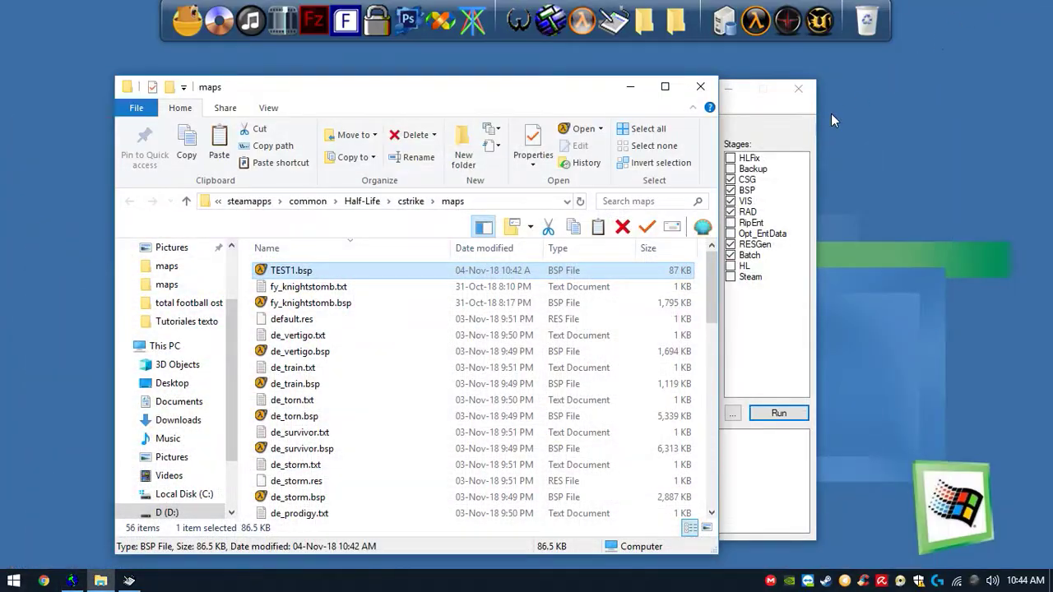
click(698, 87)
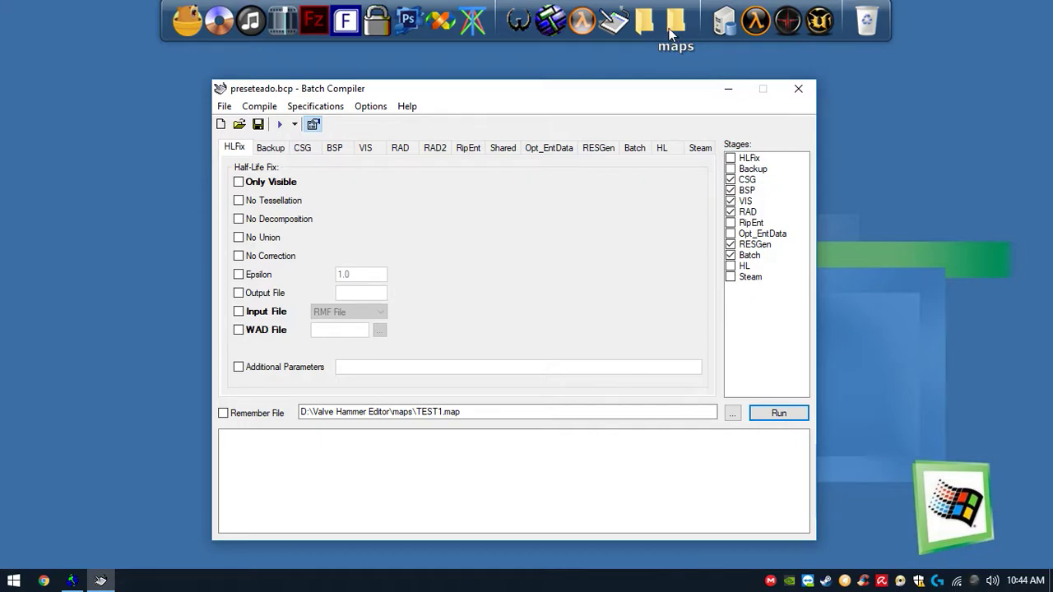
click(13, 581)
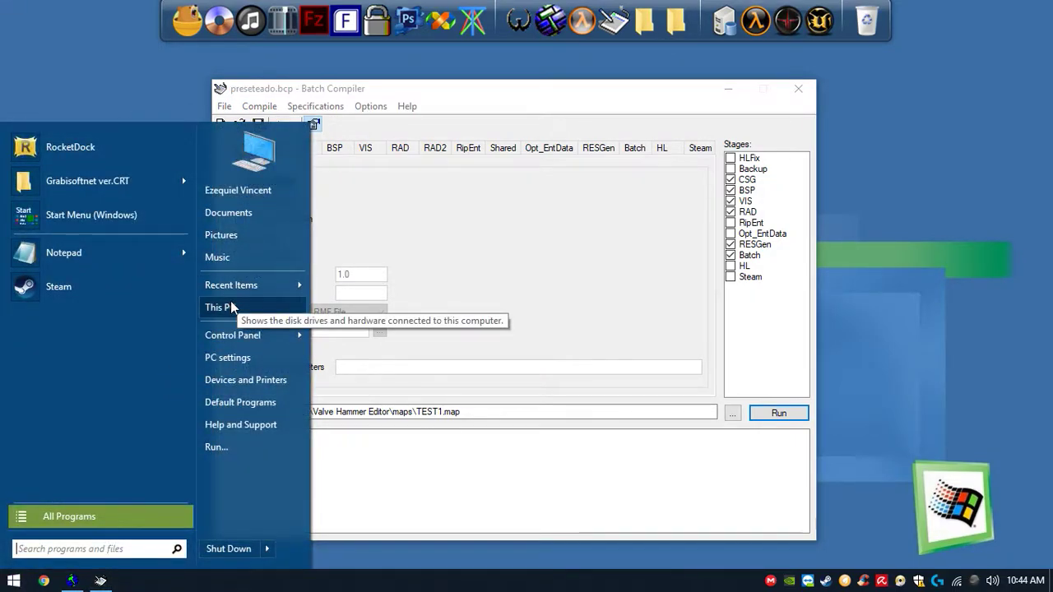
click(247, 256)
scroll(410, 359, down, 5)
scroll(410, 360, up, 6)
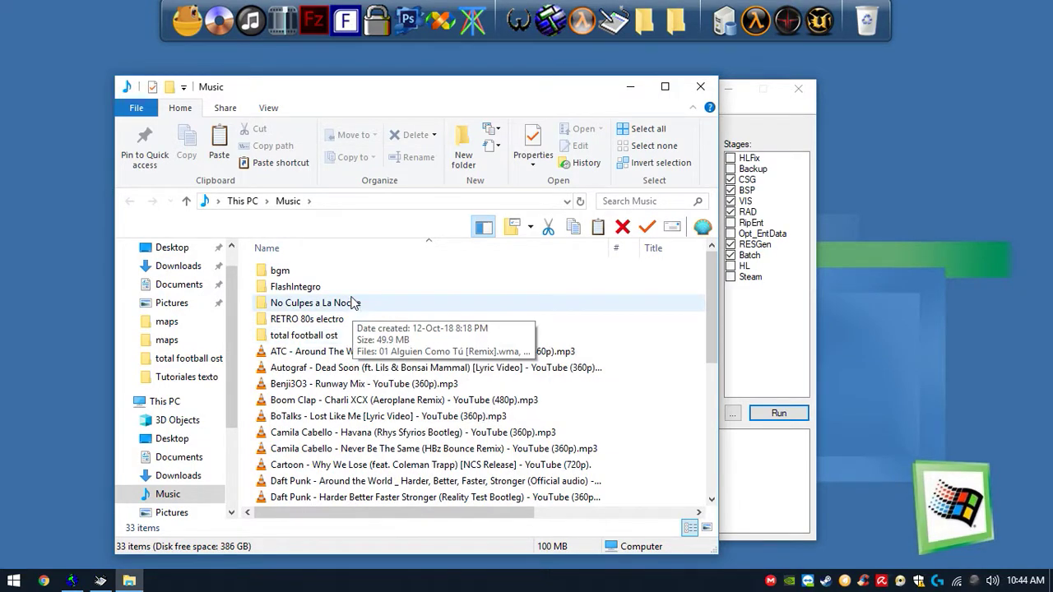
double_click(335, 335)
double_click(334, 320)
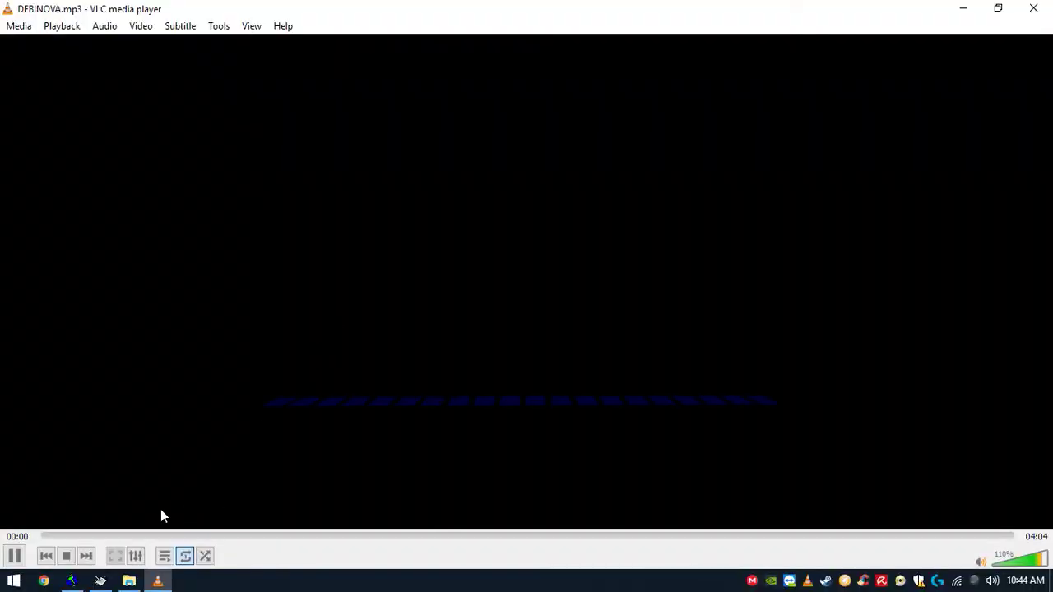
click(148, 534)
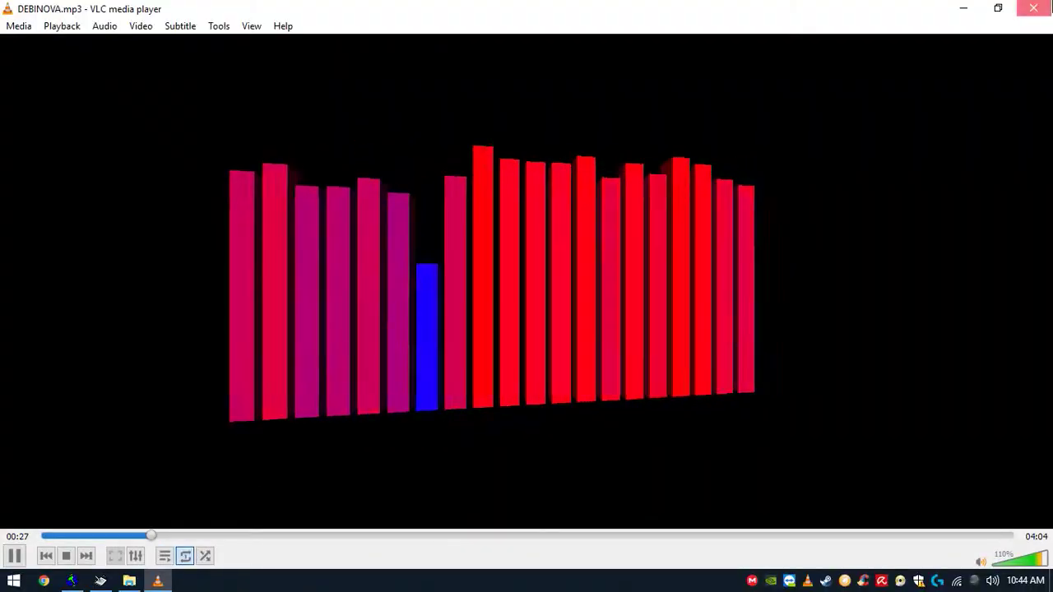
click(1034, 8)
- Preview FUTUREFN.mp3 from the same folder
scroll(381, 319, down, 1)
double_click(331, 366)
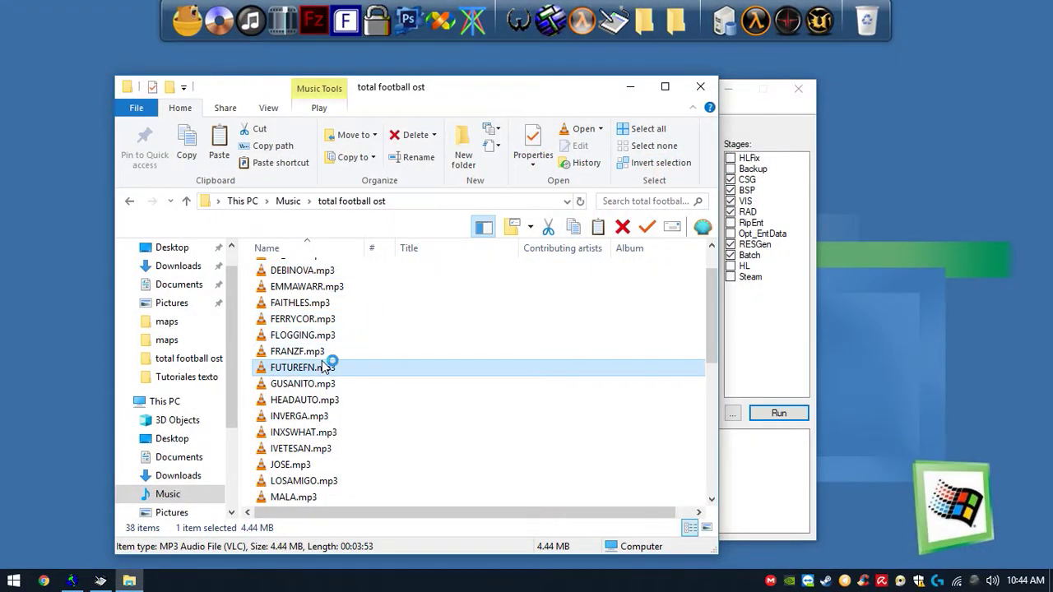
click(172, 536)
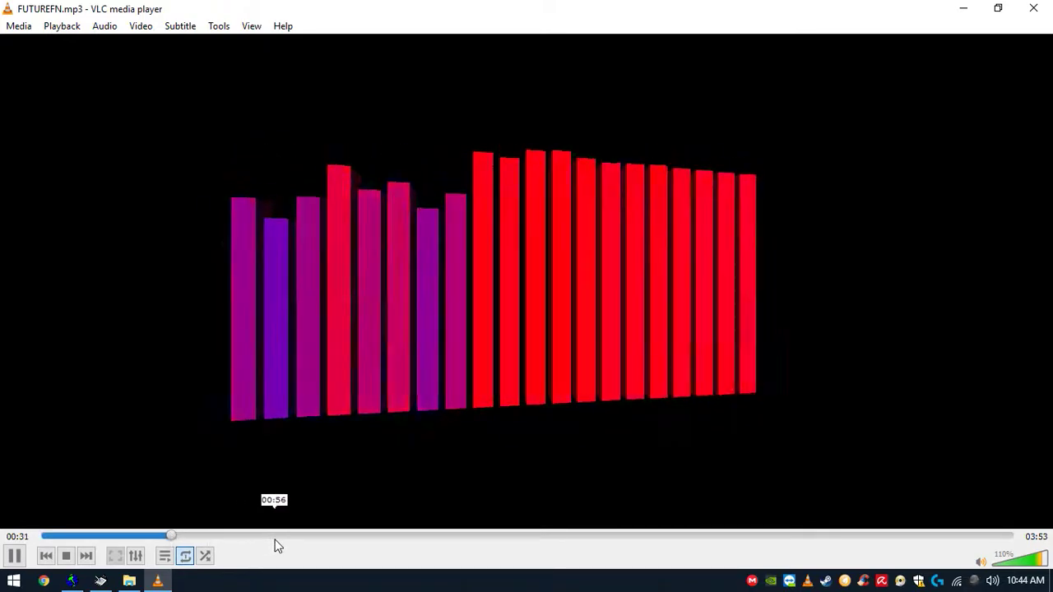
click(1035, 8)
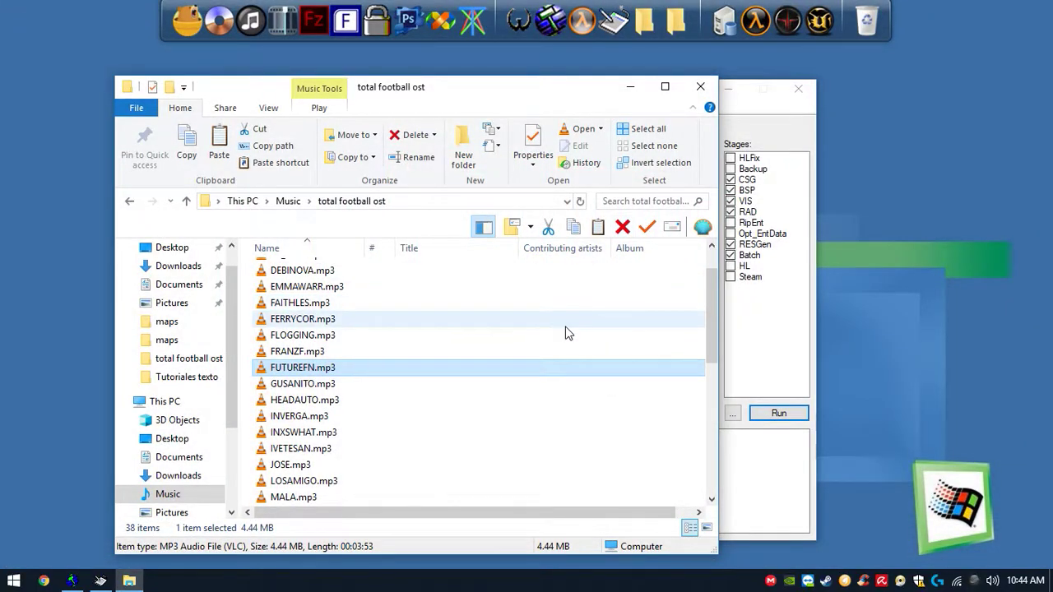
click(700, 86)
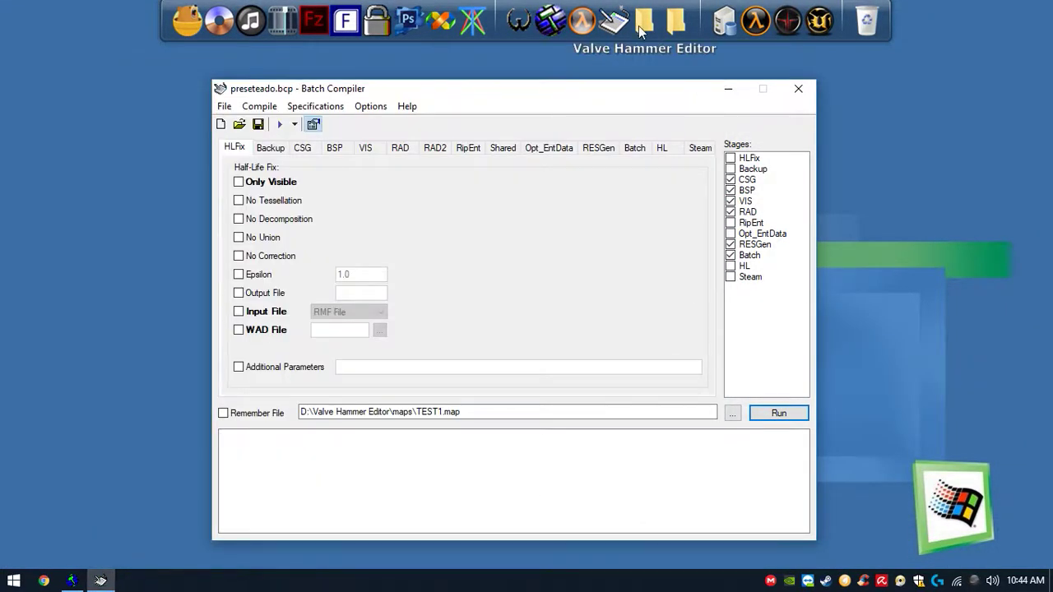
- Create a new folder named test inside the cstrike sound folder
click(675, 23)
click(412, 200)
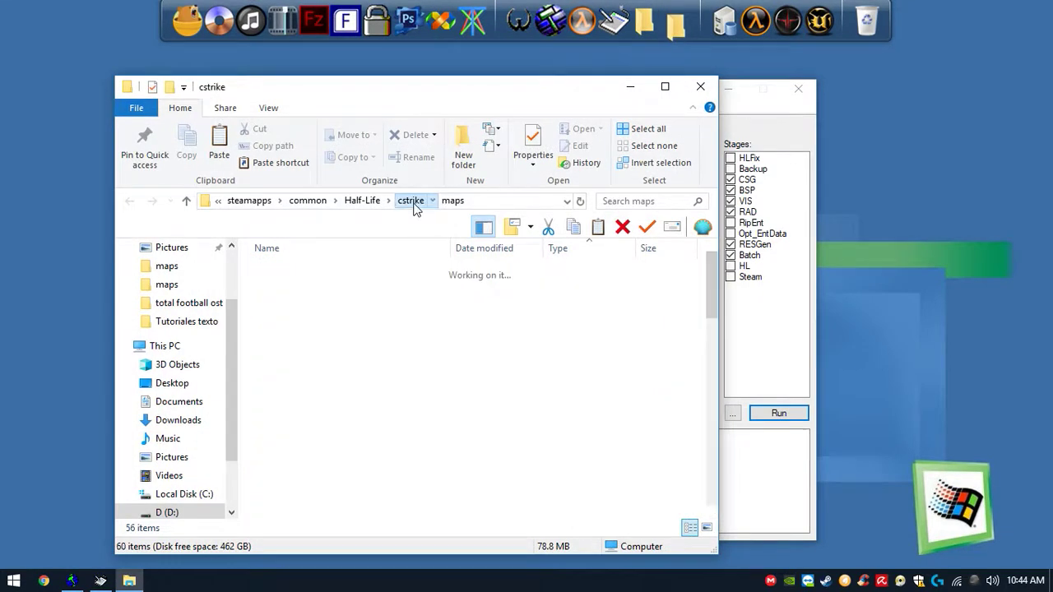
double_click(301, 433)
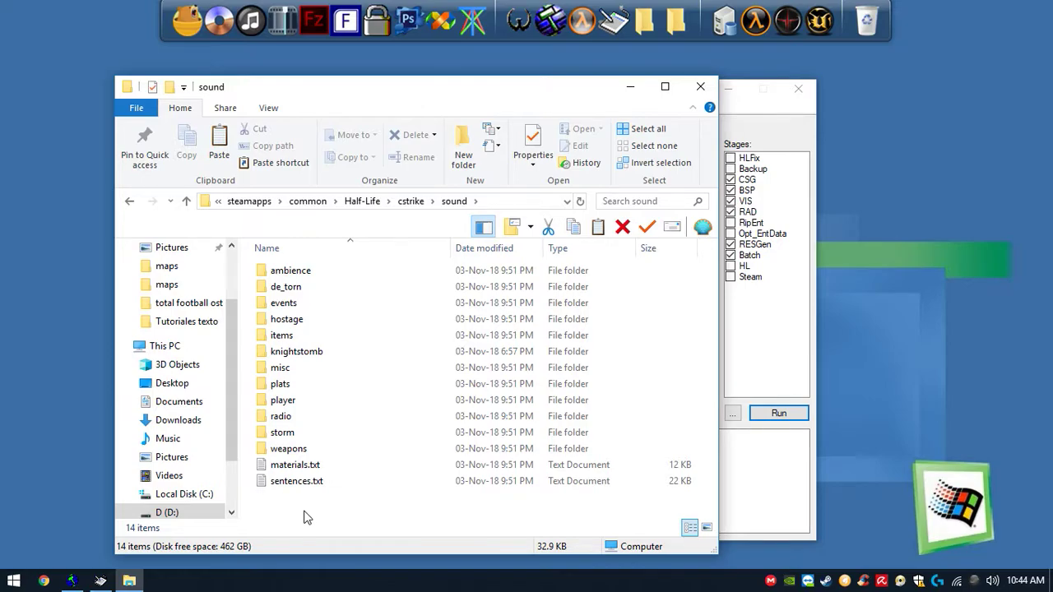
key(ctrl+shift+n)
text(test)
key(Return)
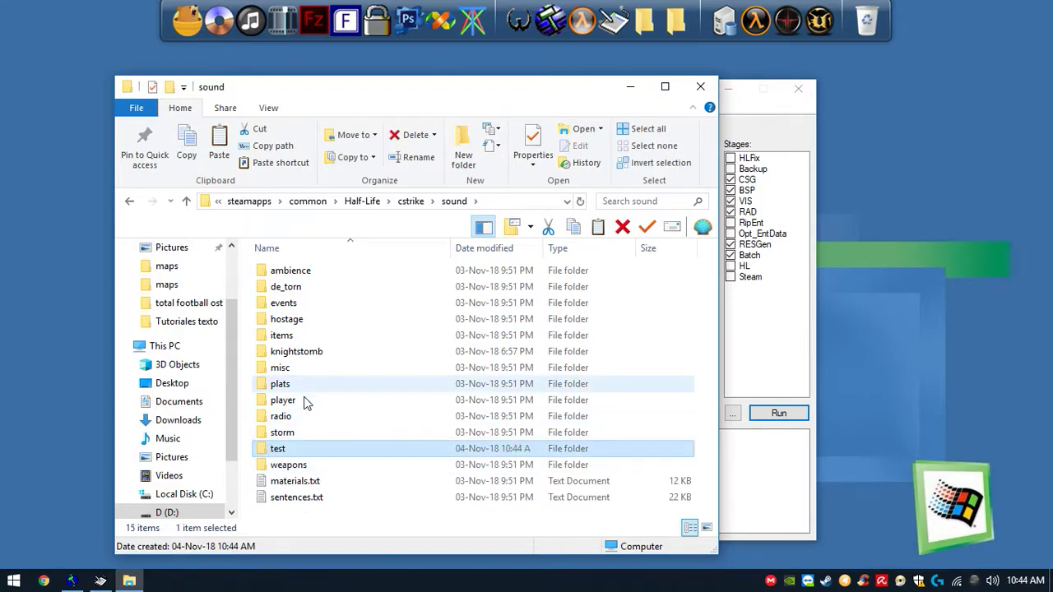
- Paste FUTUREFN.mp3 onto the desktop
click(41, 198)
key(ctrl+v)
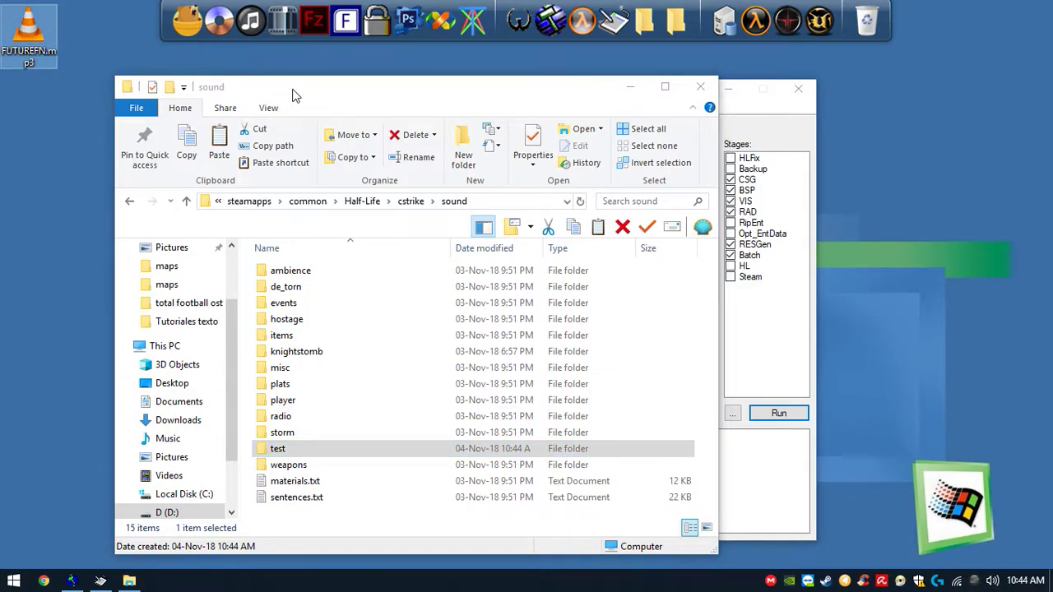
drag(295, 95, 391, 72)
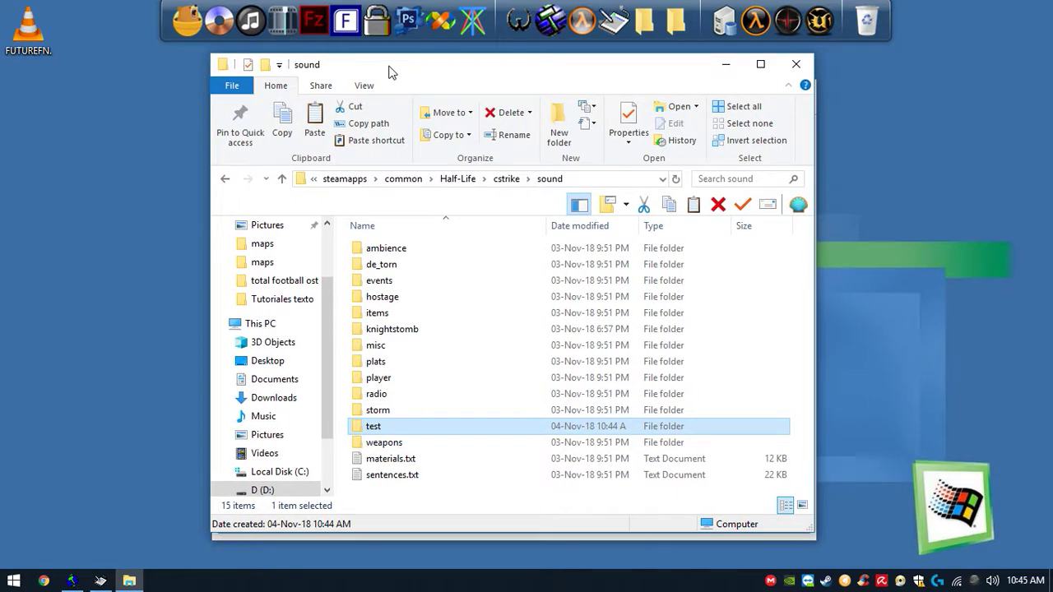
drag(337, 62, 264, 71)
- Convert FUTUREFN.mp3 to a WAV file at 44100 Hz mono with Pazera Free Audio Extractor
click(259, 27)
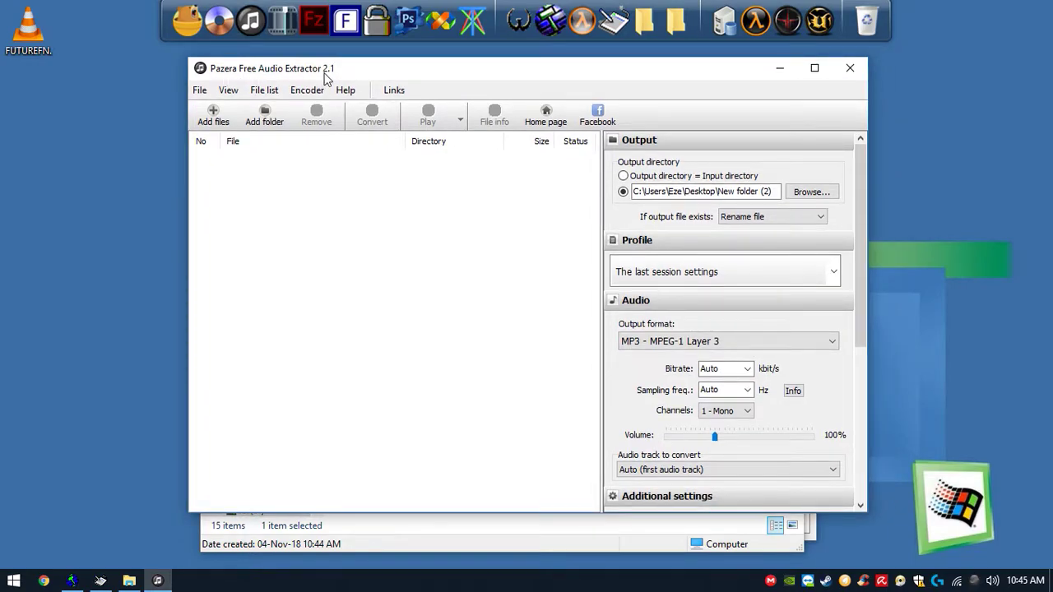
drag(57, 41, 269, 172)
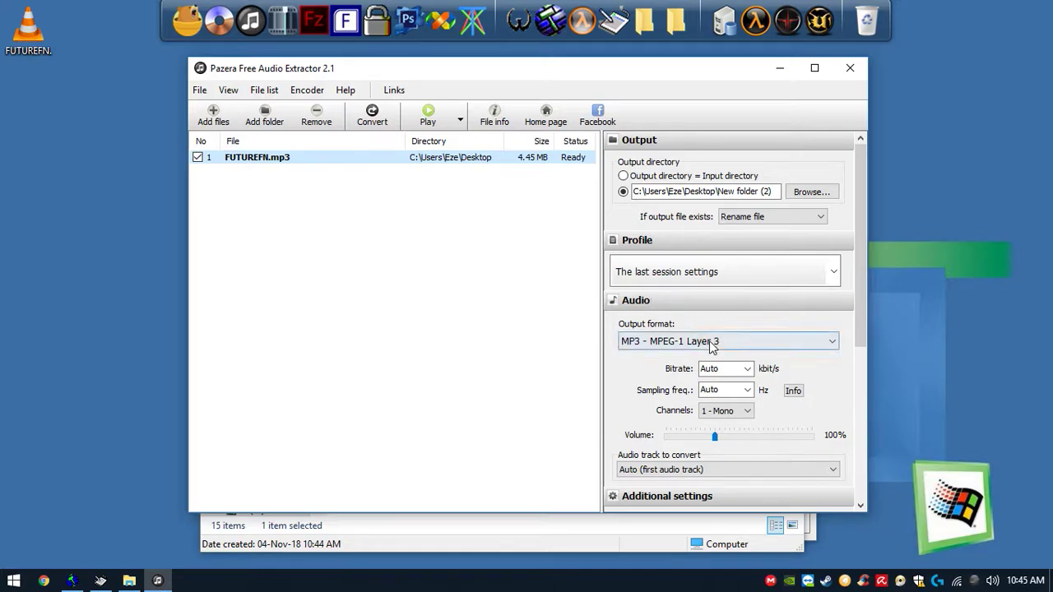
click(709, 341)
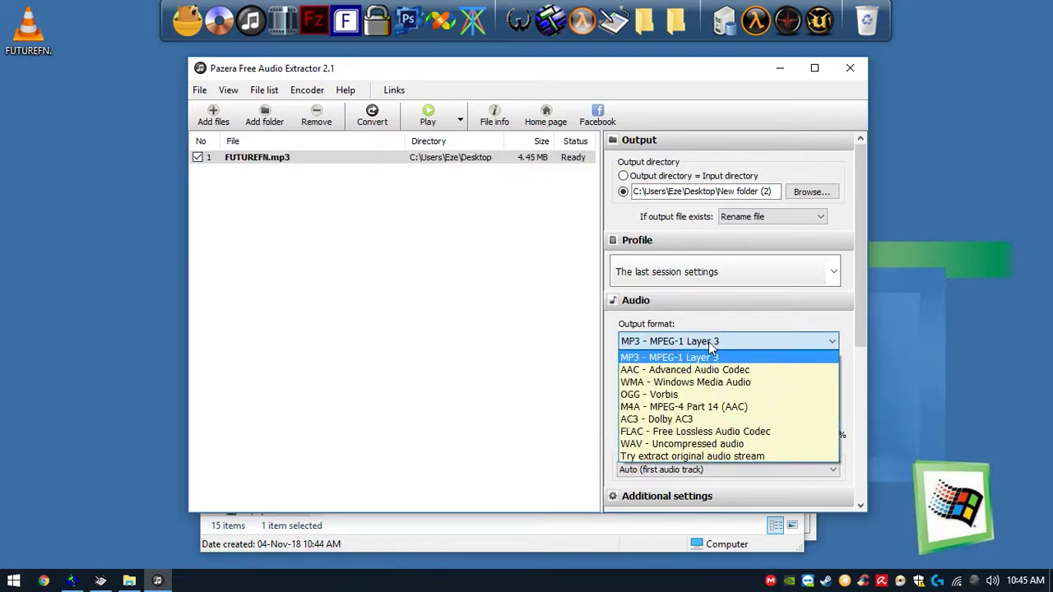
click(658, 444)
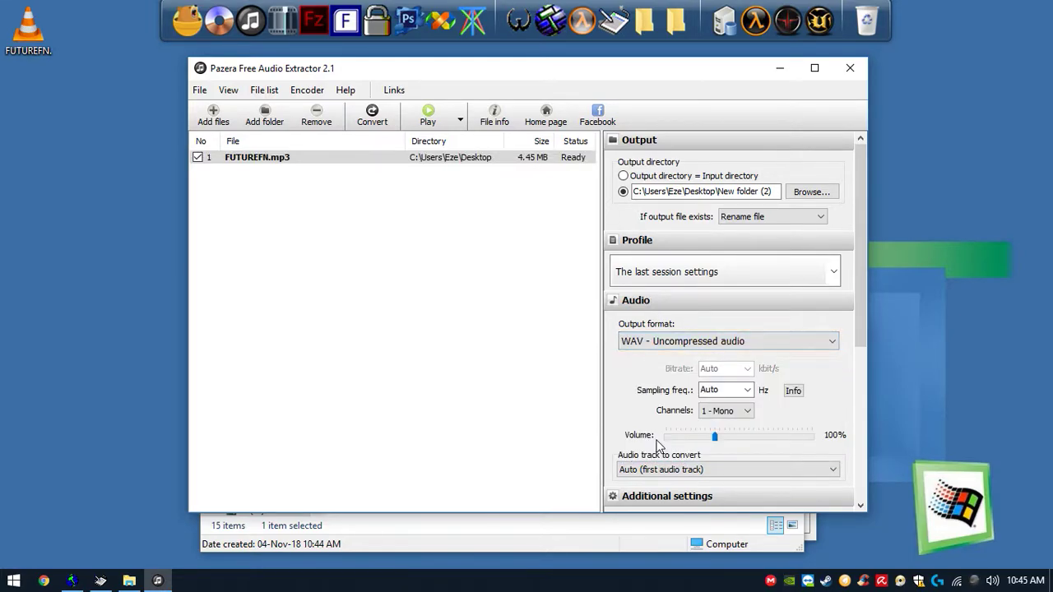
click(735, 416)
click(740, 415)
click(738, 391)
click(752, 393)
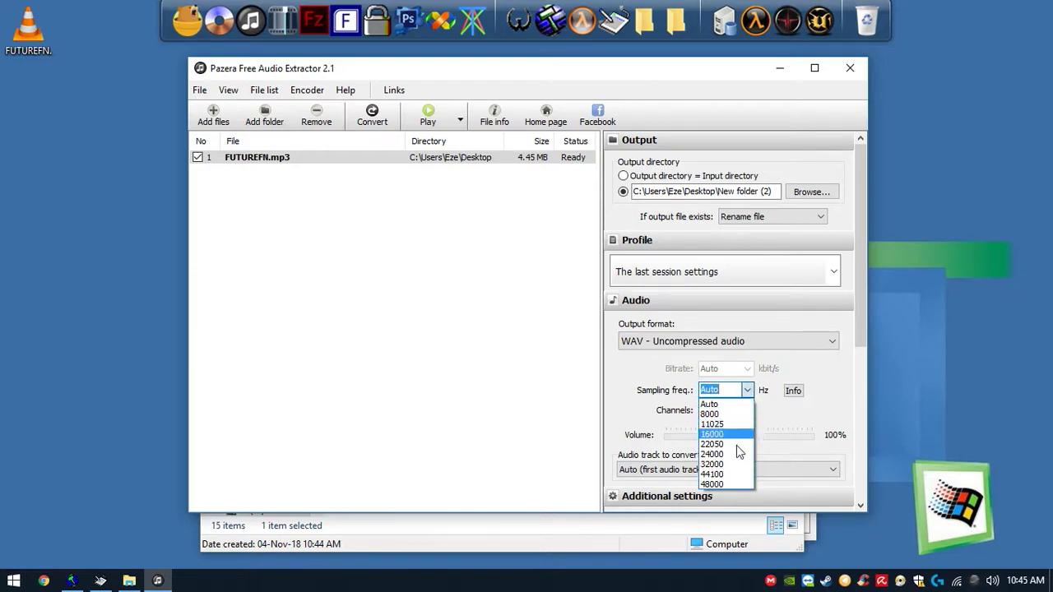
click(722, 475)
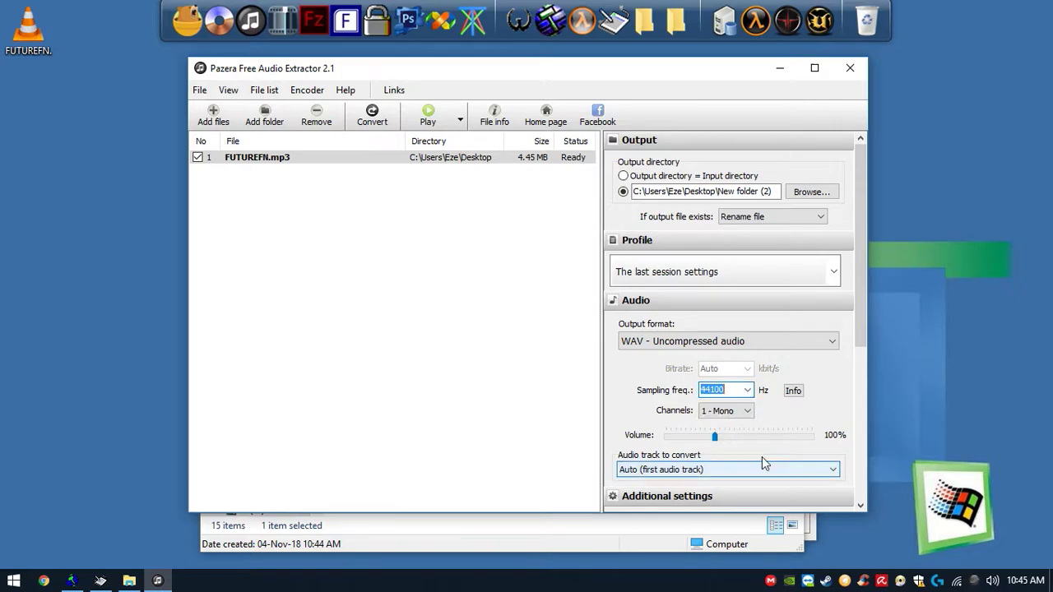
click(374, 119)
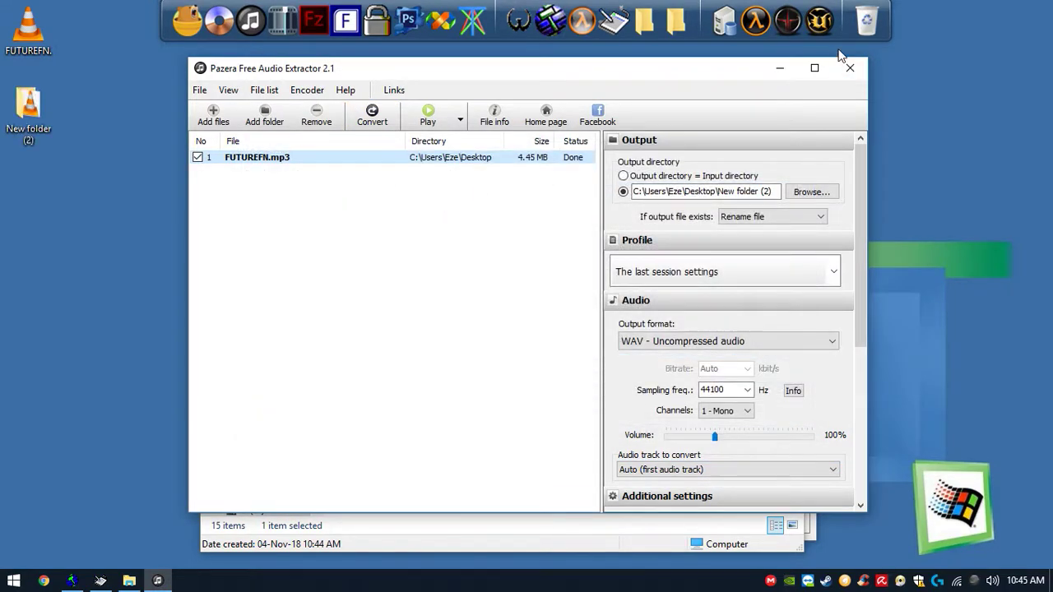
click(849, 66)
- Cut FUTUREFN.wav from the desktop's New folder (2)
click(11, 103)
double_click(12, 104)
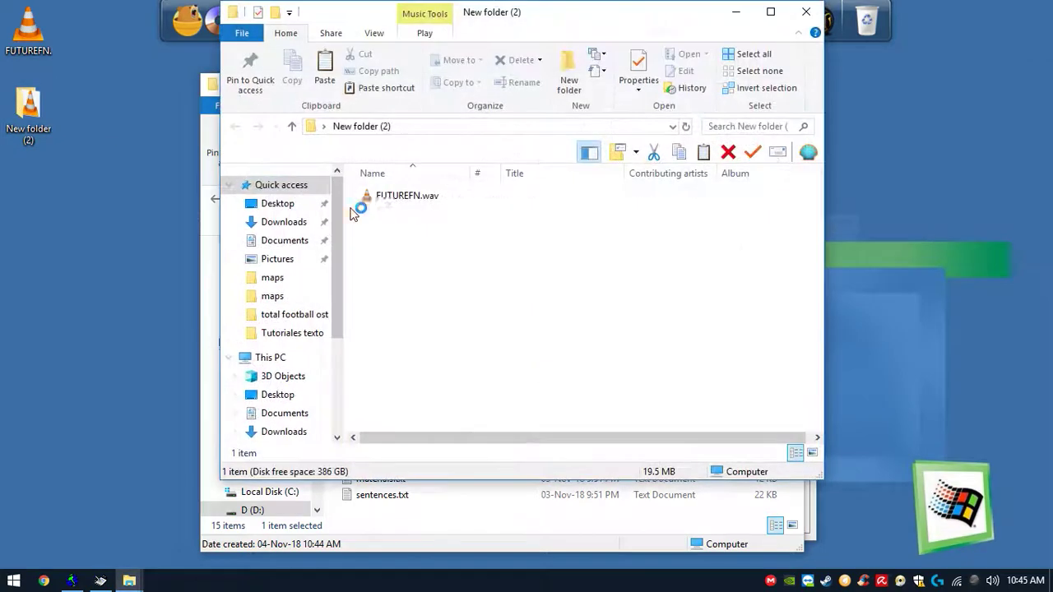
click(394, 201)
right_click(394, 202)
click(428, 460)
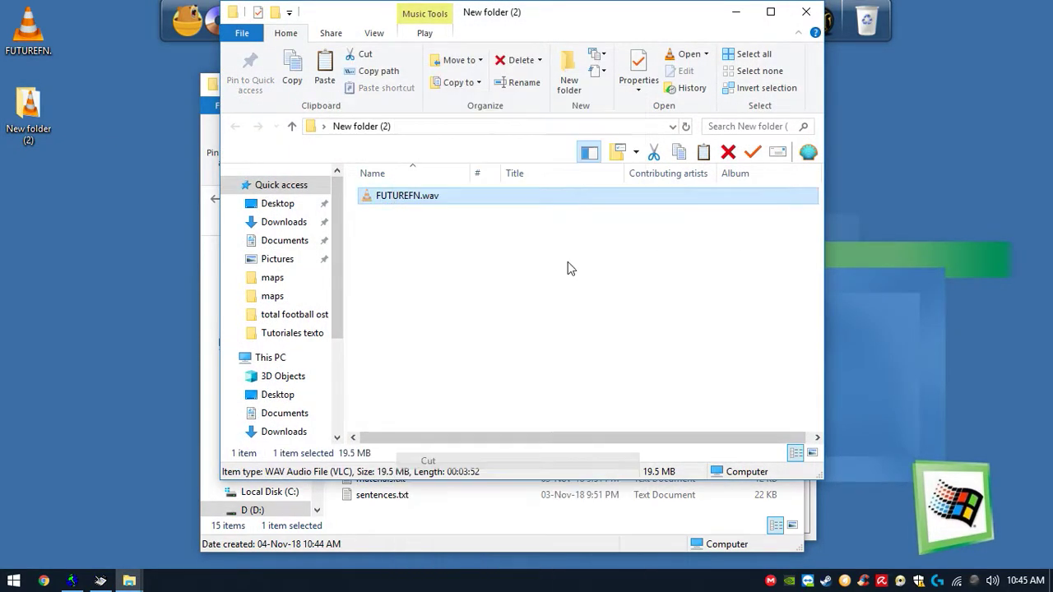
click(807, 11)
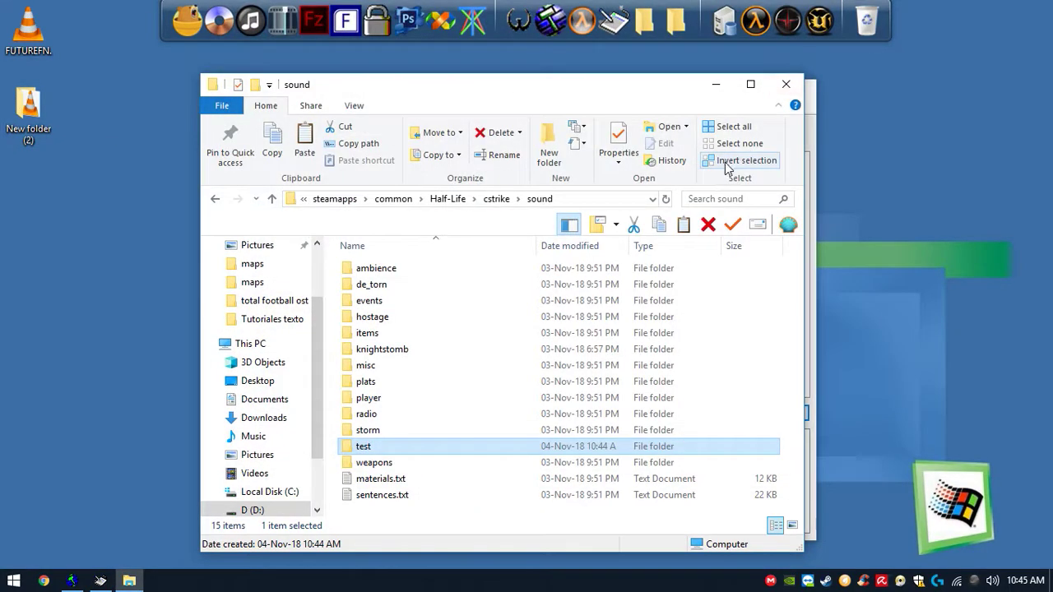
- Paste FUTUREFN.wav into the cstrike sound test folder
double_click(421, 447)
right_click(472, 310)
click(540, 415)
click(573, 376)
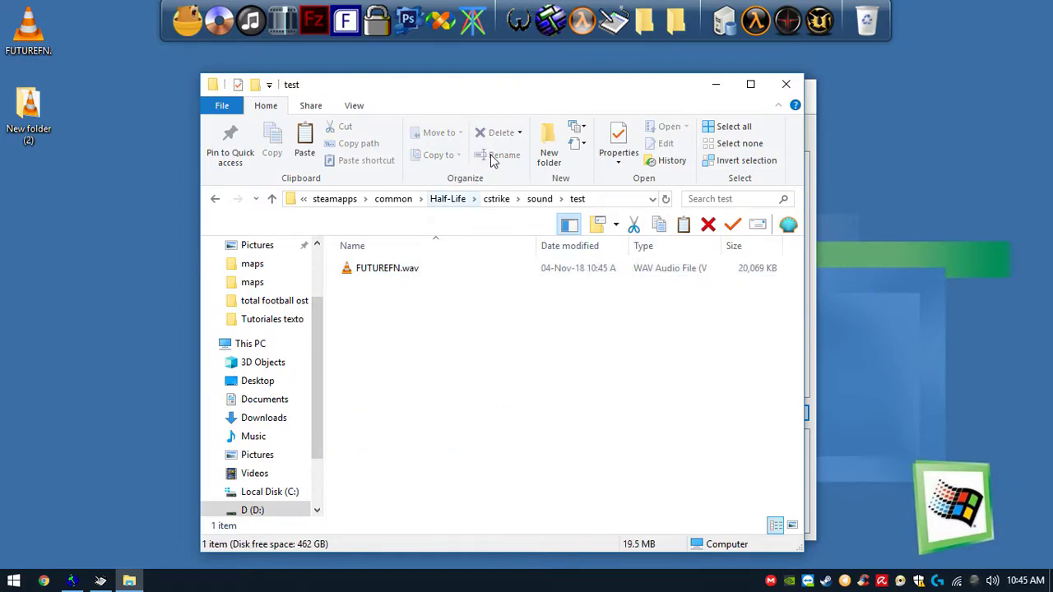
click(797, 83)
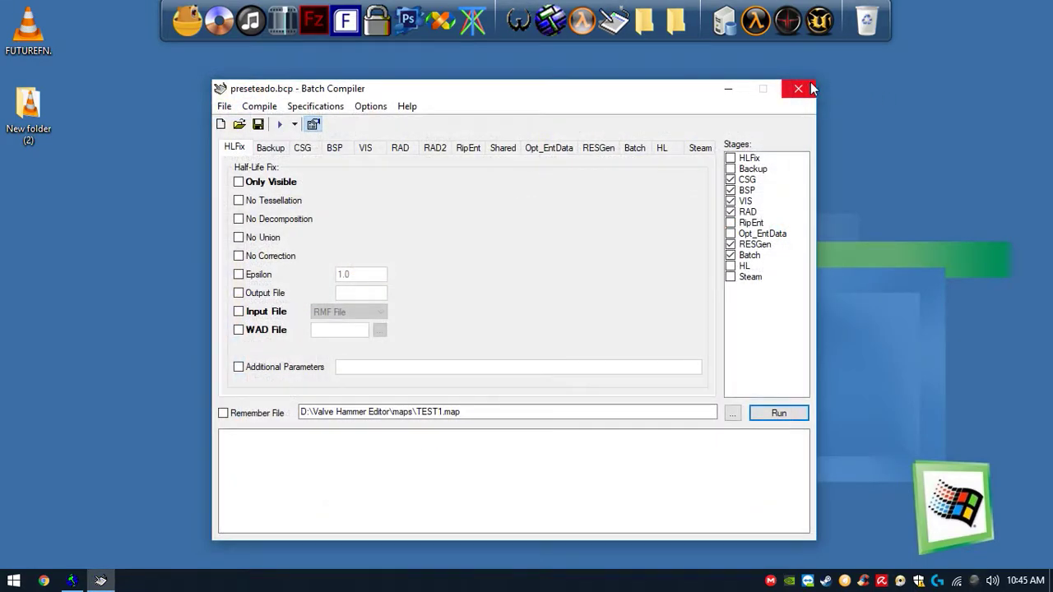
- Set the ambient_generic entity's sound path to the test/FUTUREFN.wav file from the sound folder
click(75, 580)
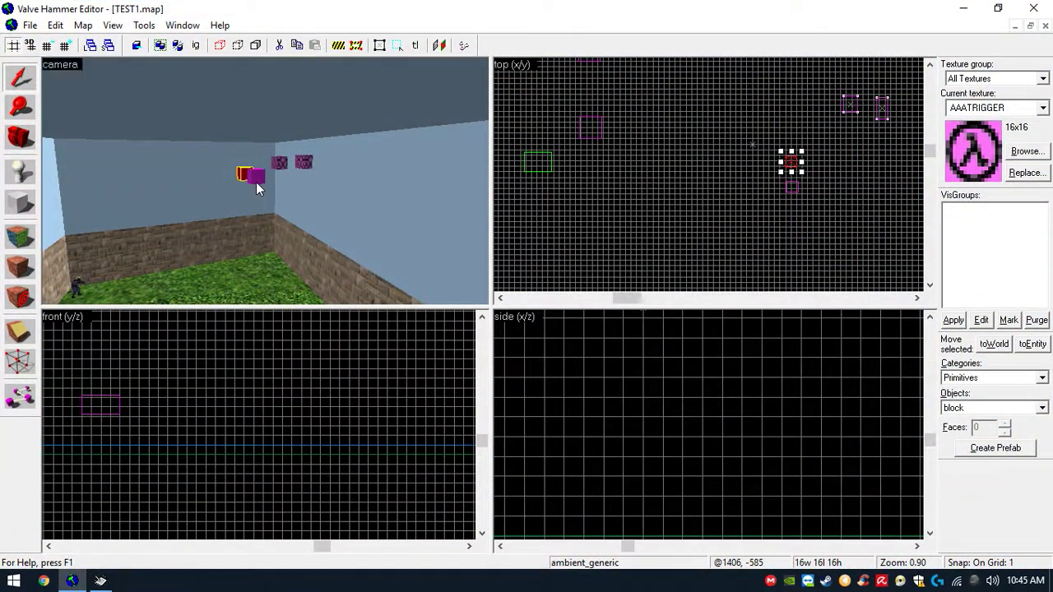
double_click(256, 182)
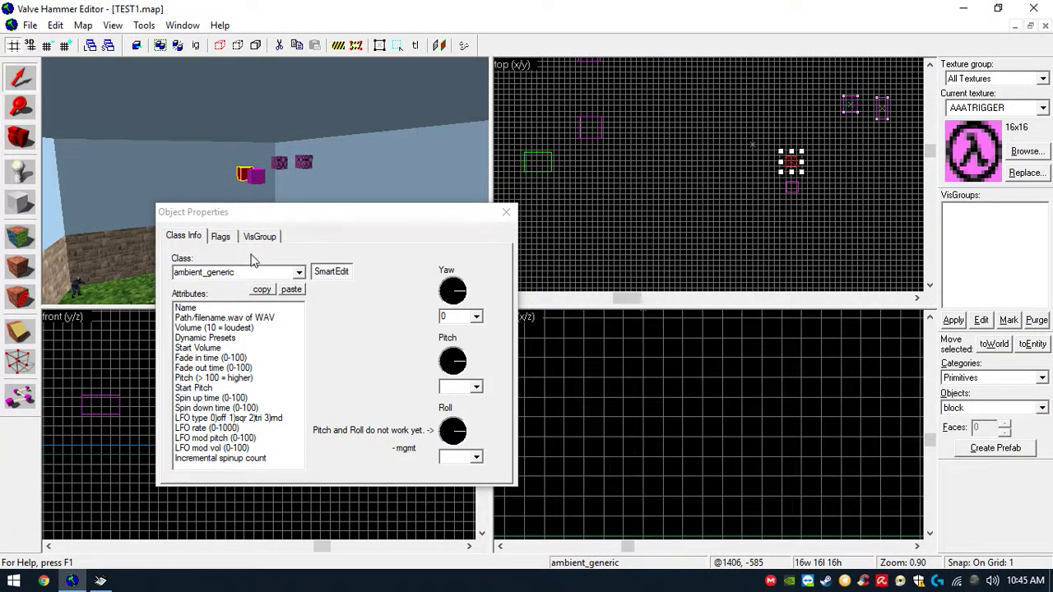
click(273, 320)
click(422, 310)
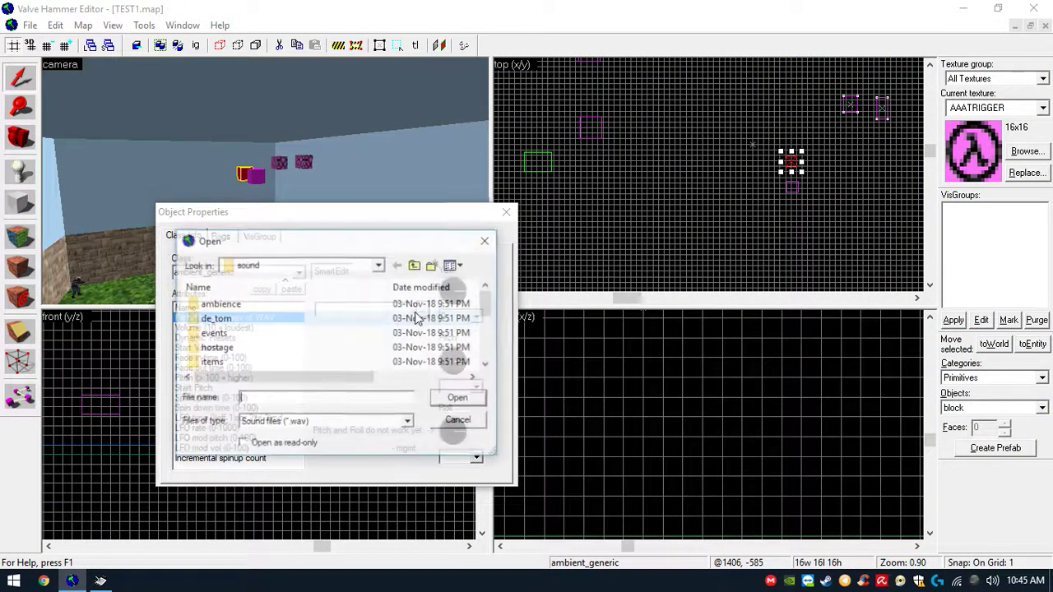
scroll(266, 345, down, 2)
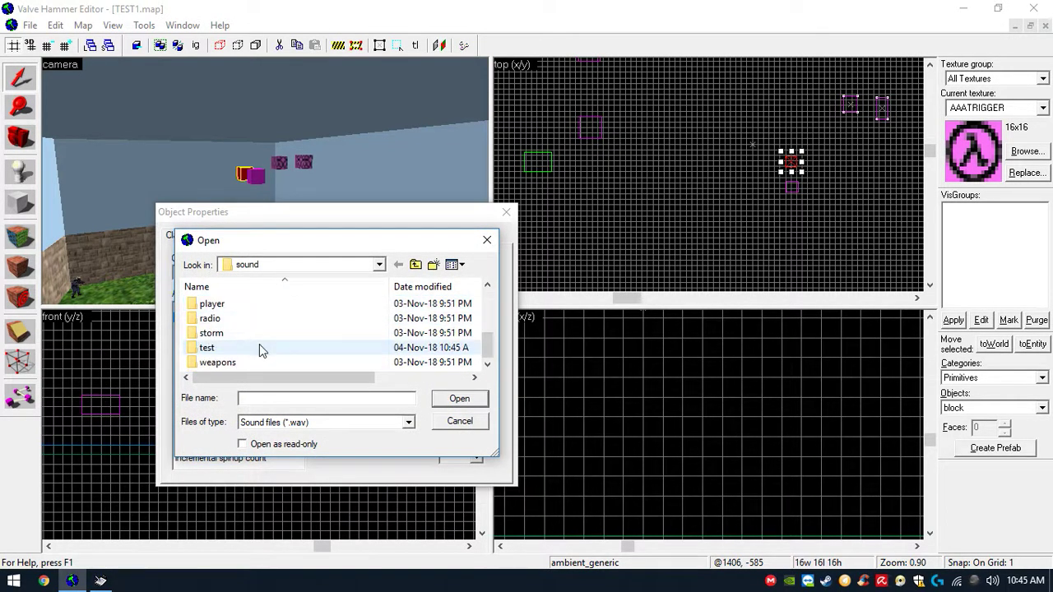
double_click(247, 347)
double_click(247, 308)
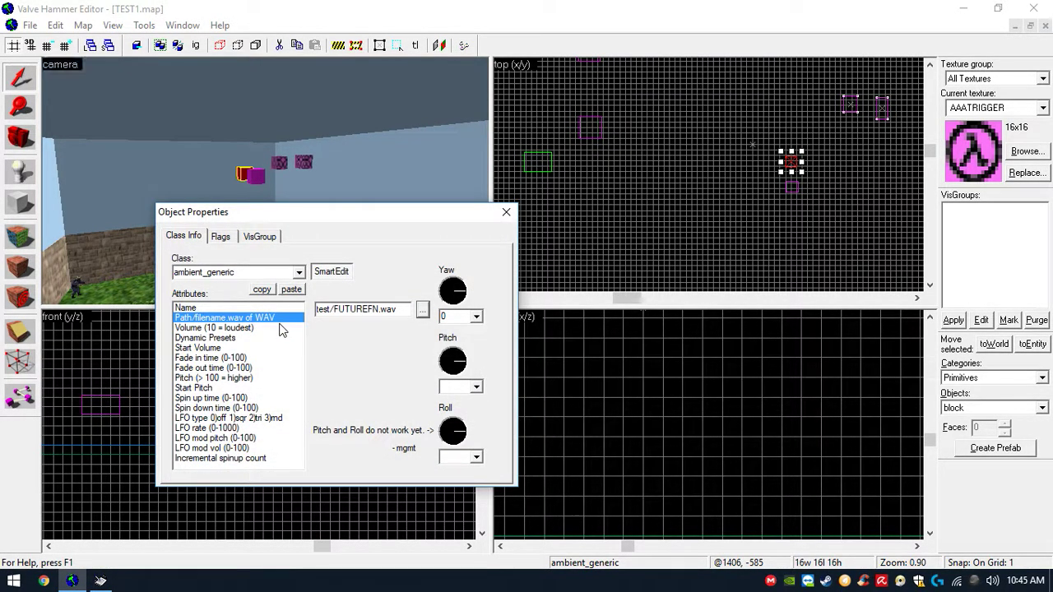
- Review the entity's volume, fade, pitch attributes and its flags such as Play Everywhere
click(271, 327)
click(254, 339)
click(254, 347)
click(248, 358)
click(243, 377)
click(251, 349)
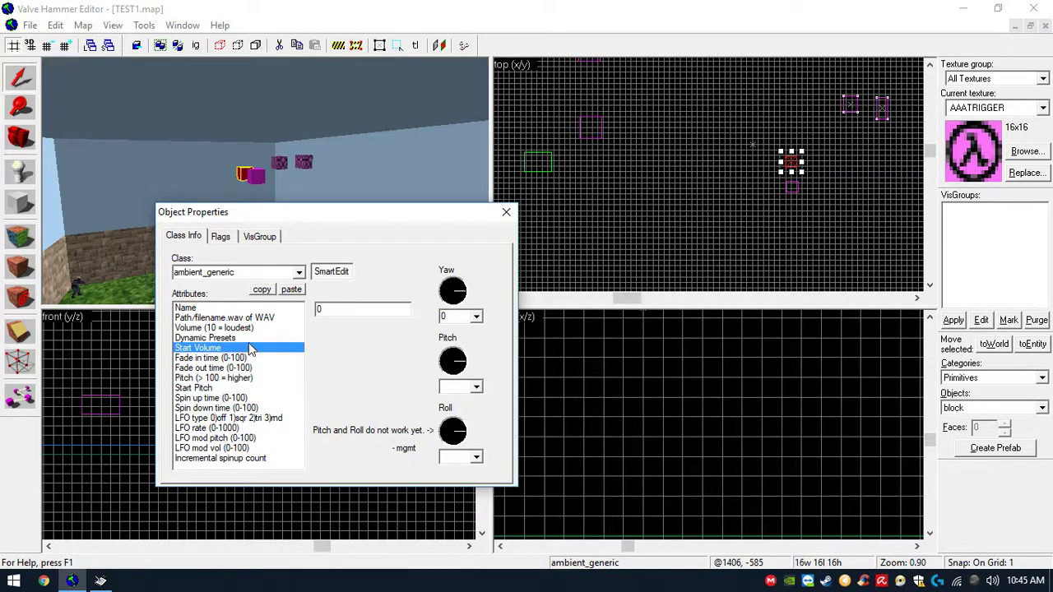
click(221, 238)
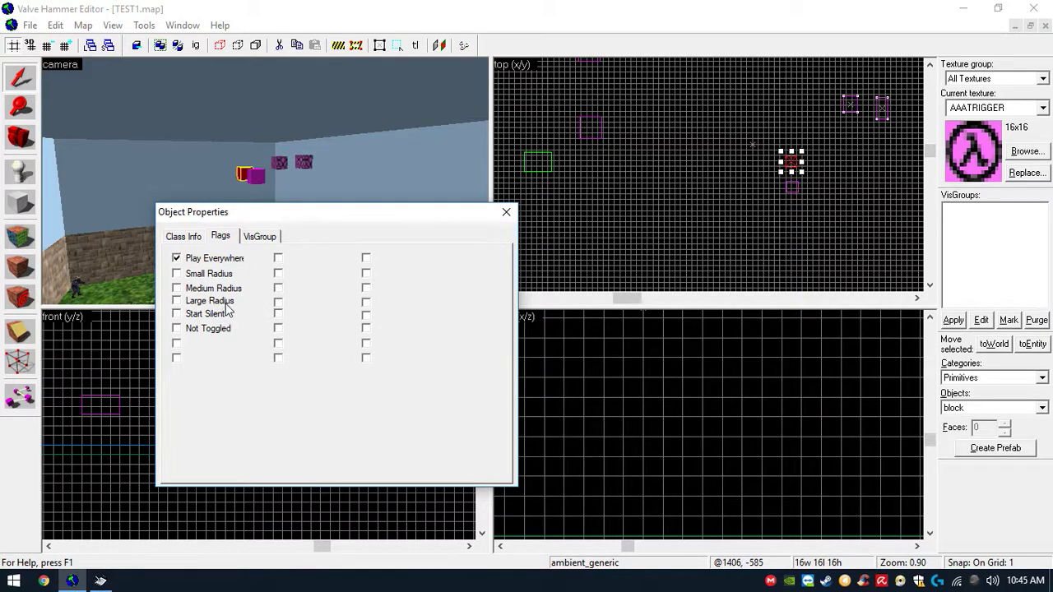
click(185, 237)
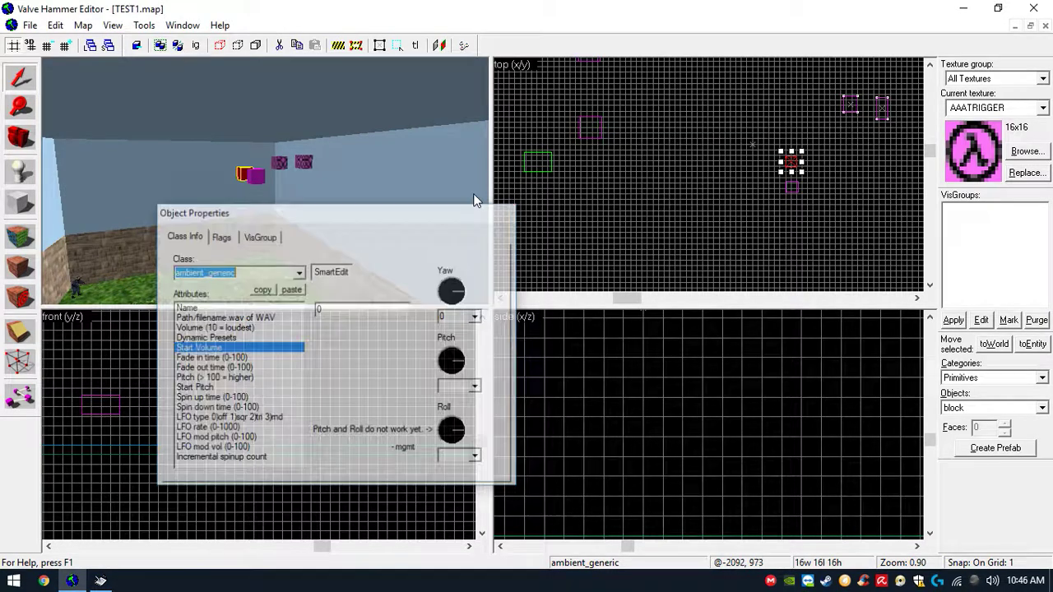
- Save the map and run the Batch Compiler on TEST1.map
click(36, 29)
click(53, 93)
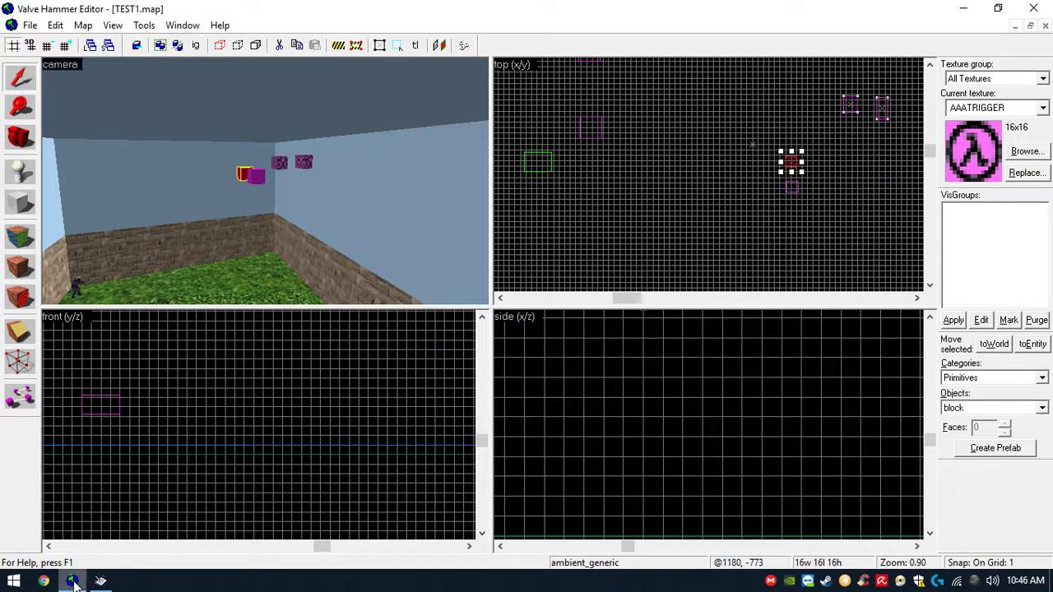
click(73, 581)
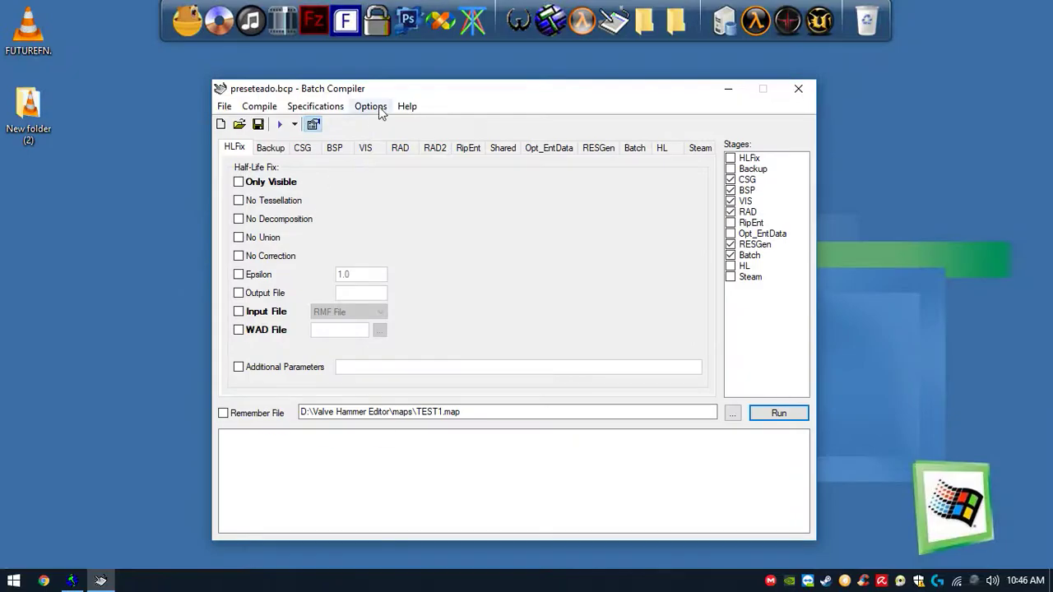
click(777, 414)
- Copy the compiled TEST1.bsp into the game's maps folder, replacing the existing file
click(645, 25)
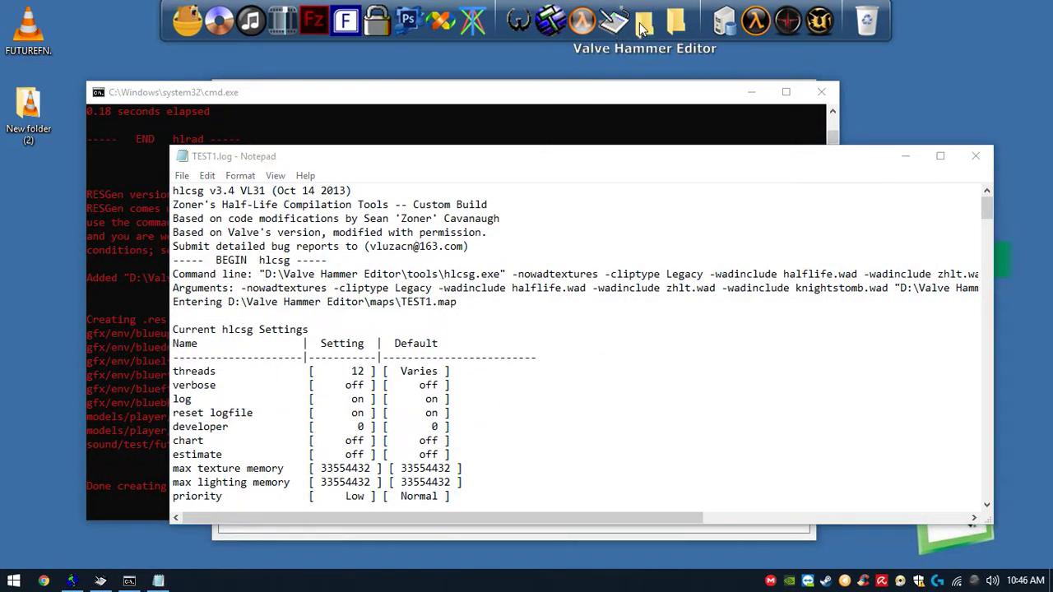
click(384, 332)
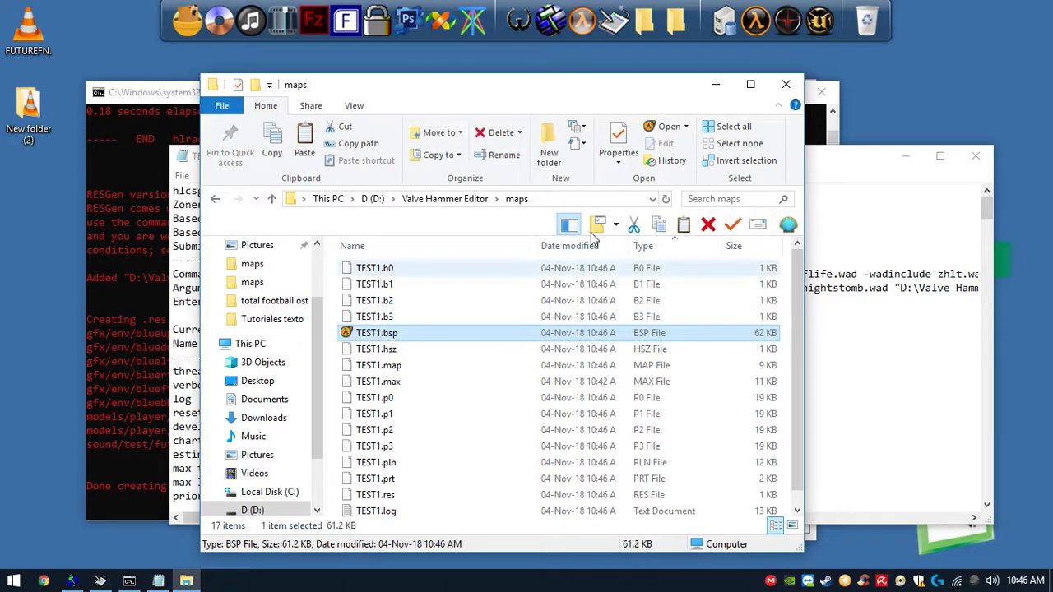
click(676, 23)
key(ctrl+v)
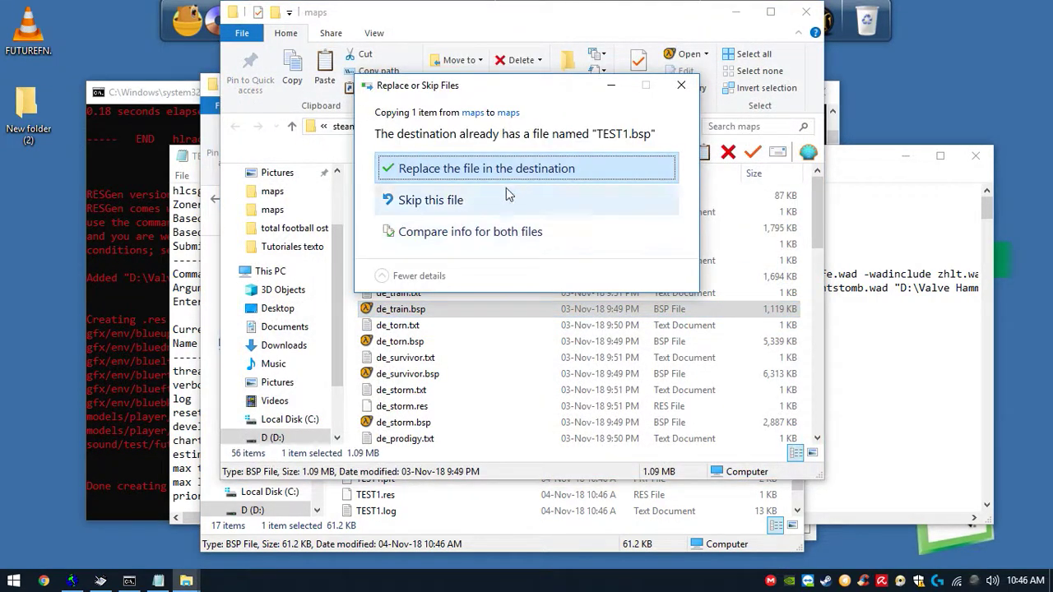
click(493, 167)
- Launch Counter-Strike from Steam
right_click(826, 581)
click(891, 362)
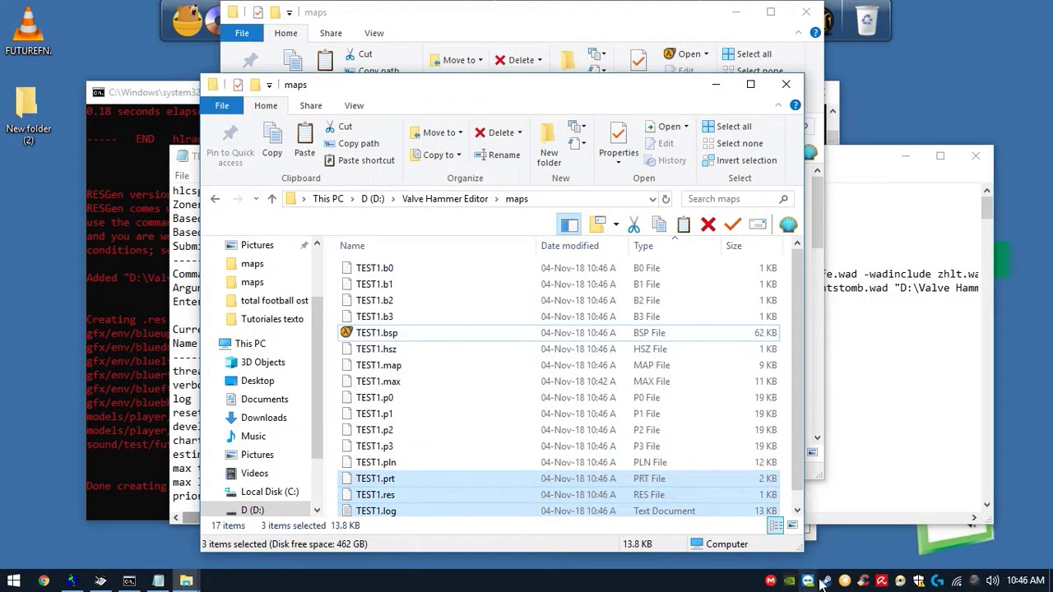
right_click(827, 581)
click(859, 358)
click(786, 84)
click(805, 11)
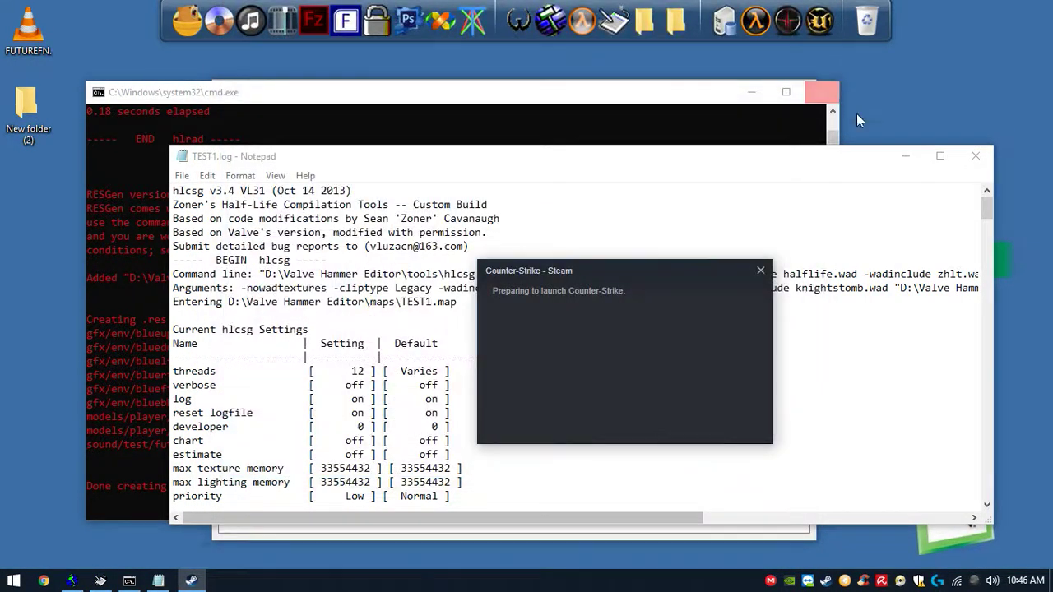
- Close the compile log and command windows and relaunch Counter-Strike from Steam
click(976, 156)
click(805, 97)
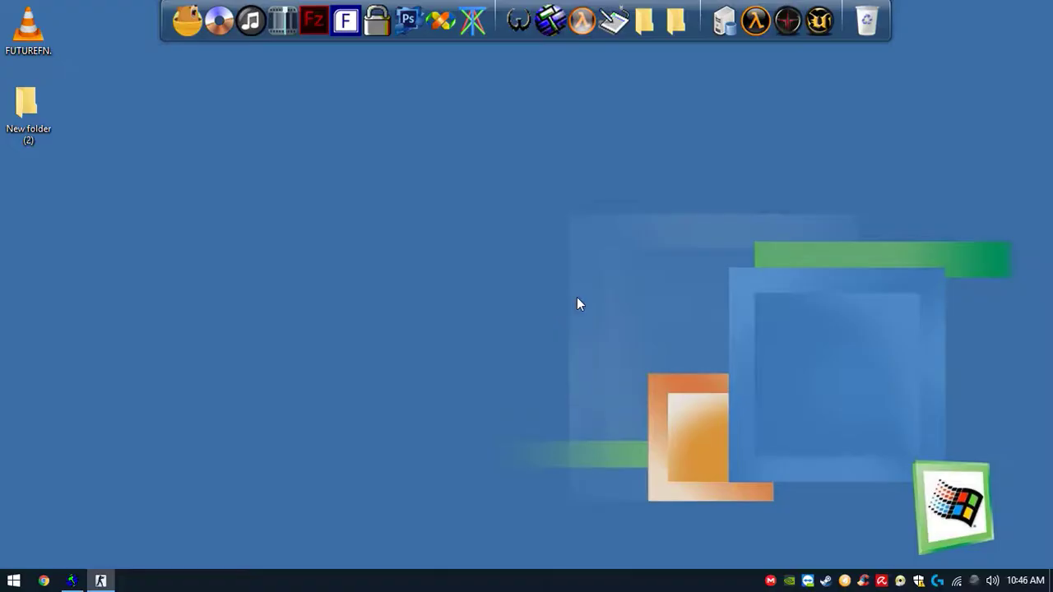
right_click(833, 581)
click(898, 358)
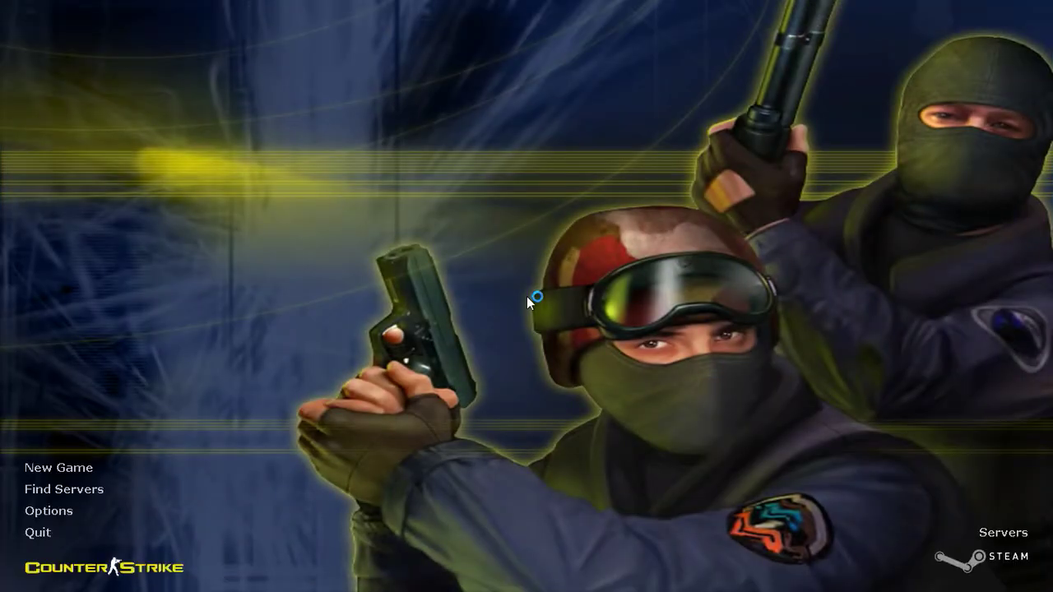
- Start a new game on the map and join a team
click(34, 468)
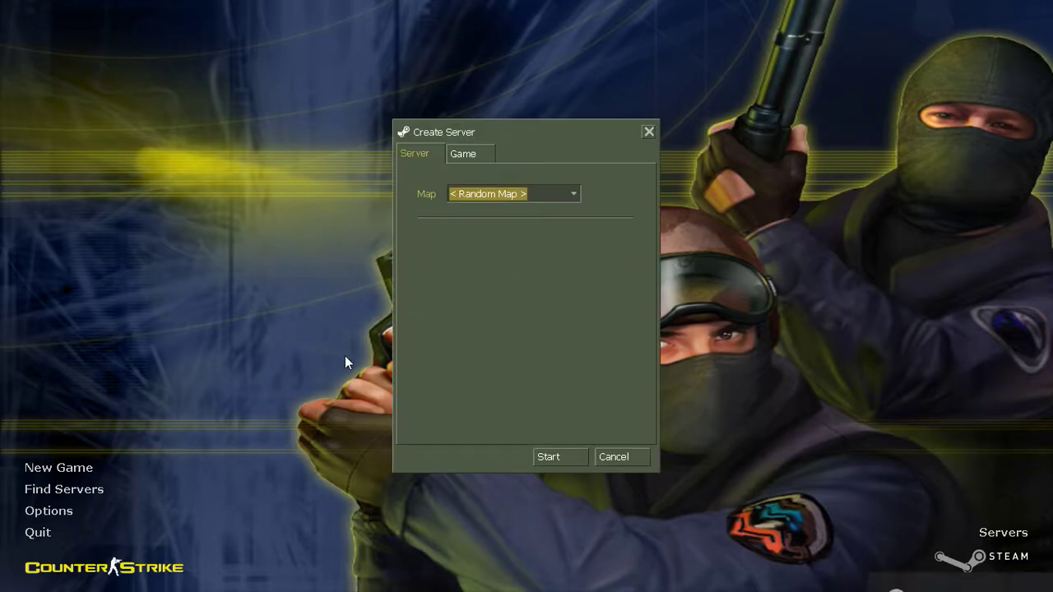
key(Return)
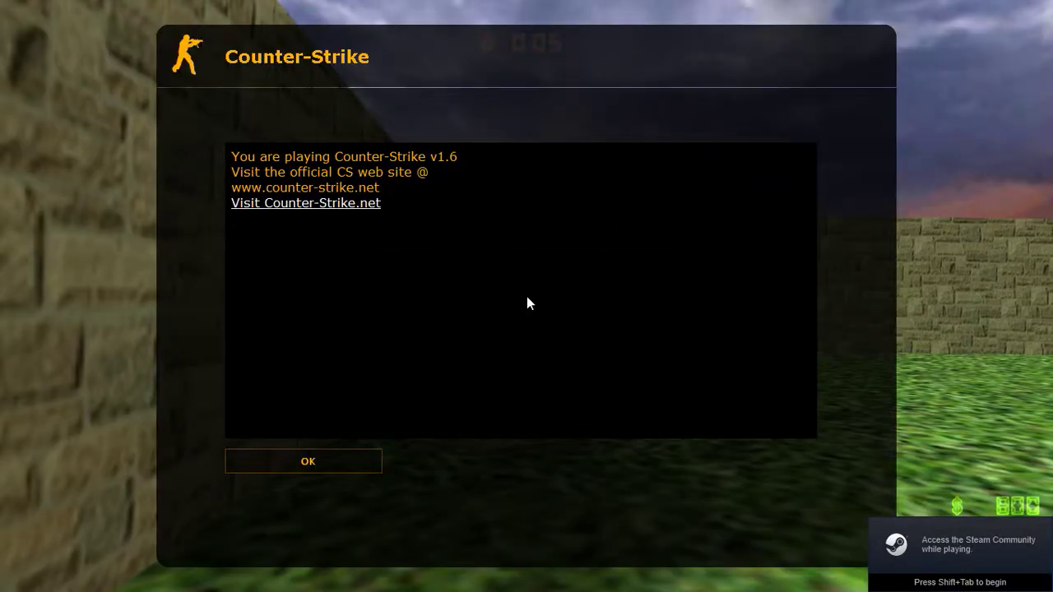
key(Return)
key(5)
key(5)
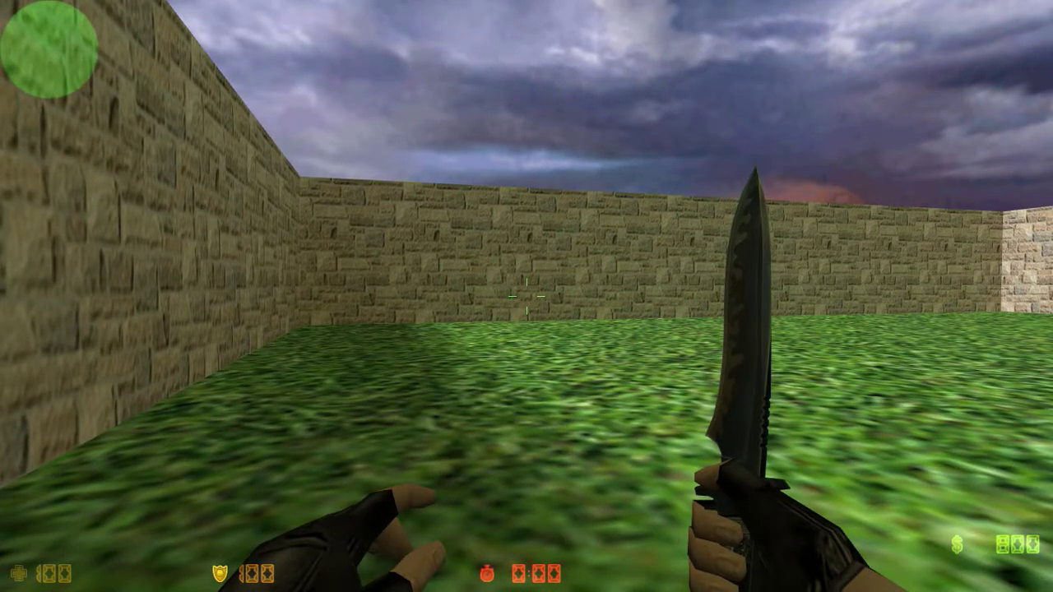
- Walk around the map in game to test the ambient music
key(d)
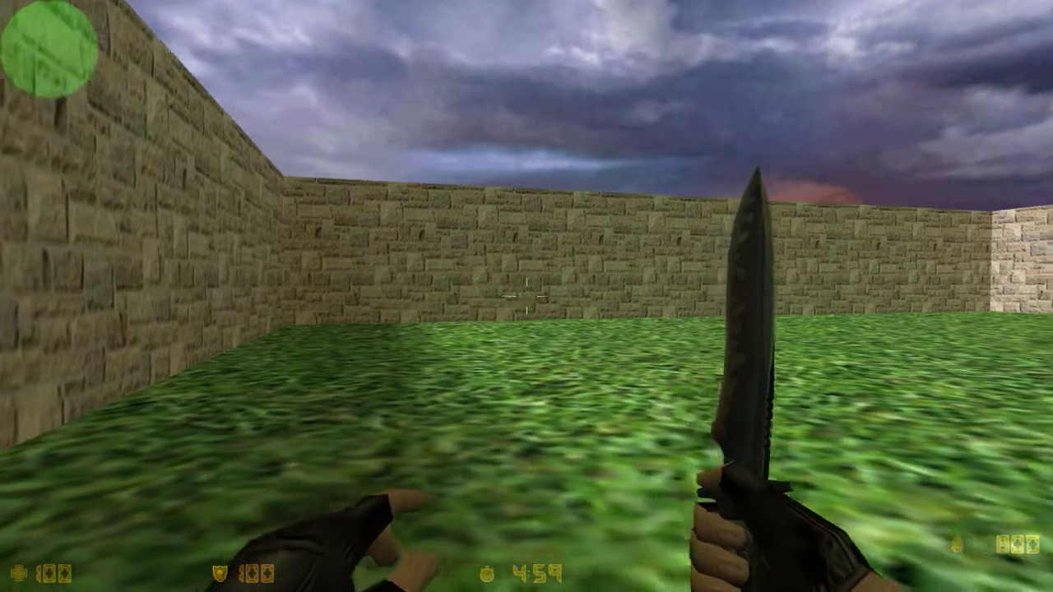
key(w)
key(w)
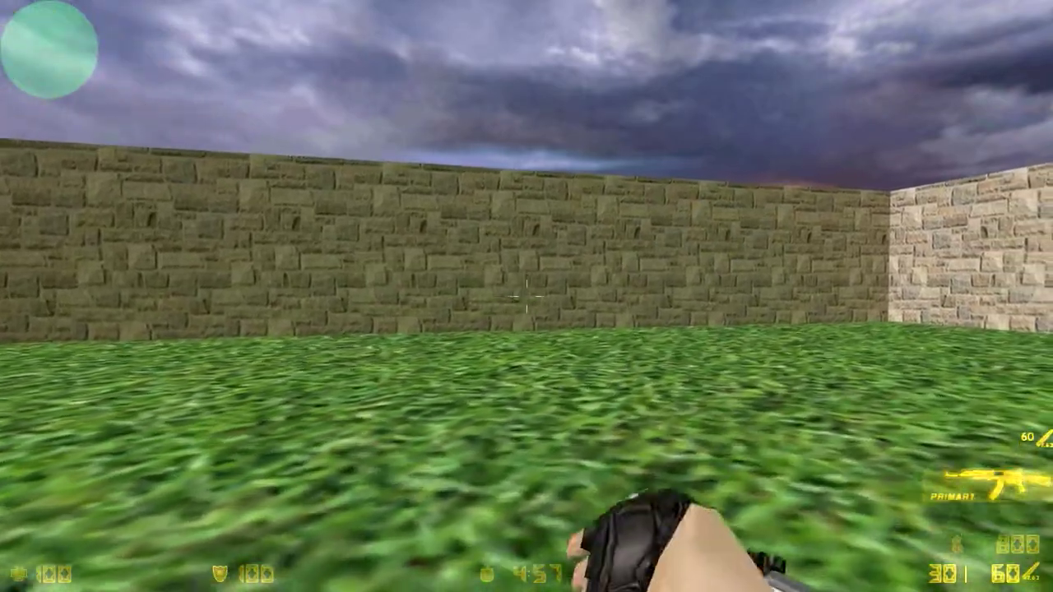
key(w)
key(w)
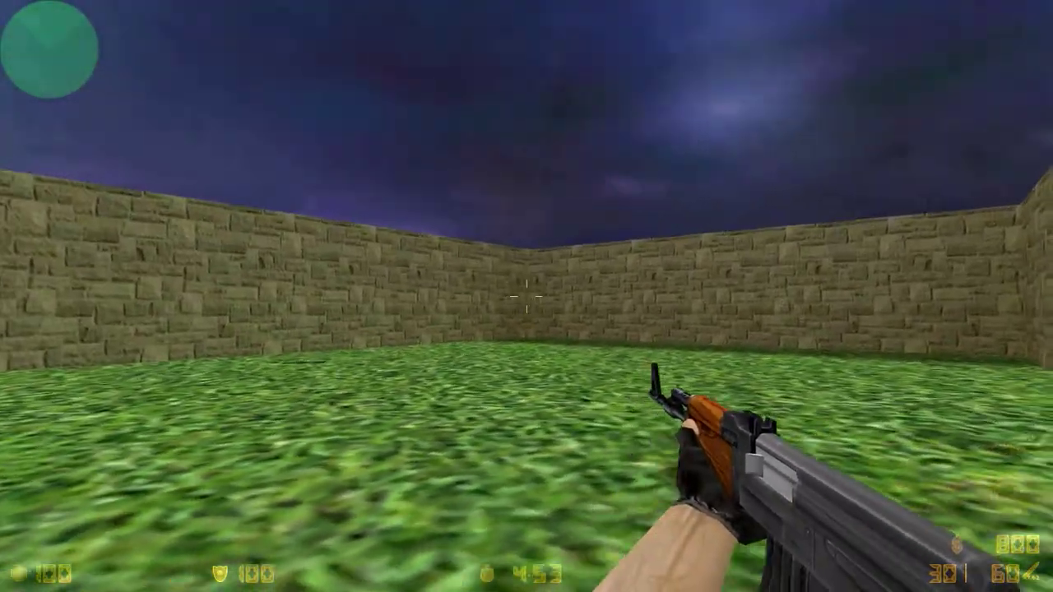
key(s)
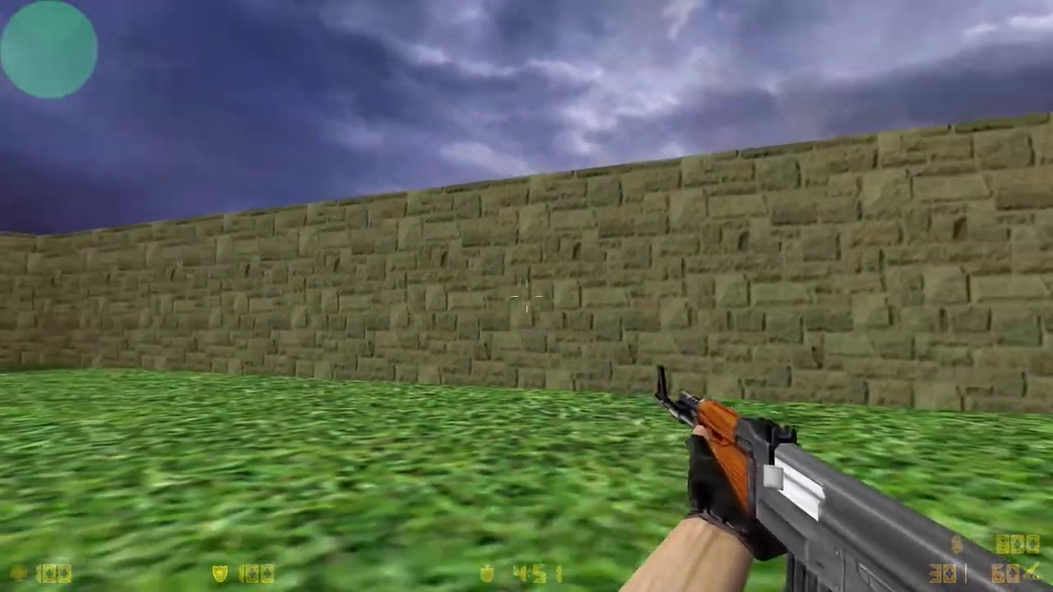
key(s)
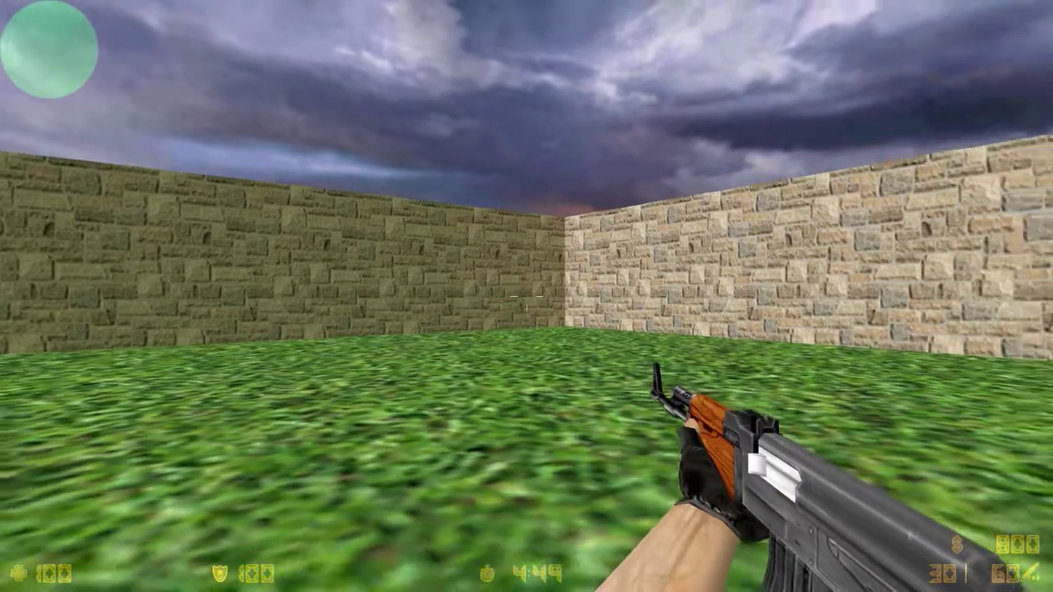
key(w)
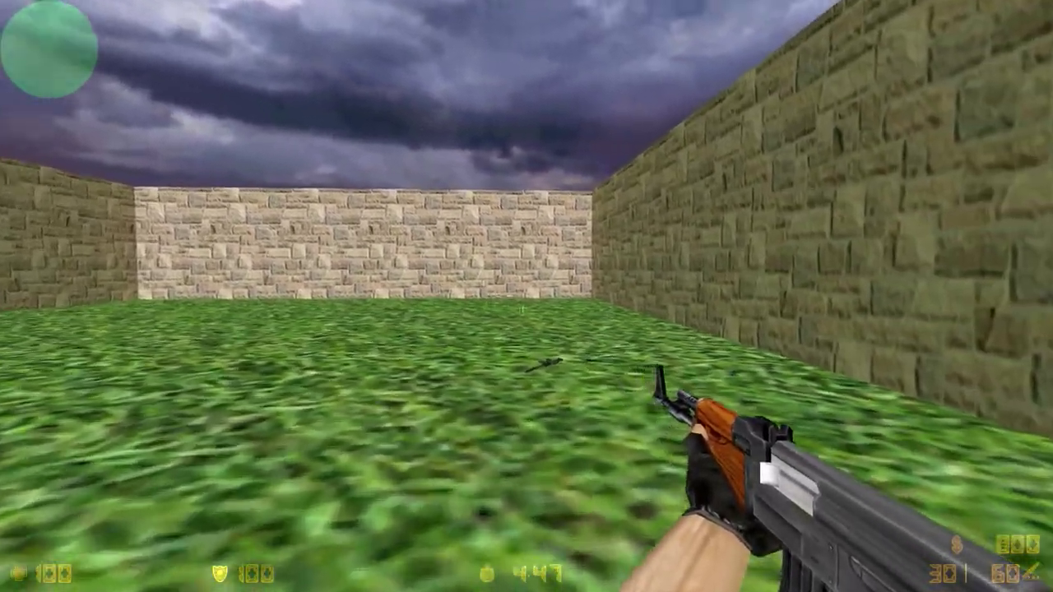
key(g)
key(g)
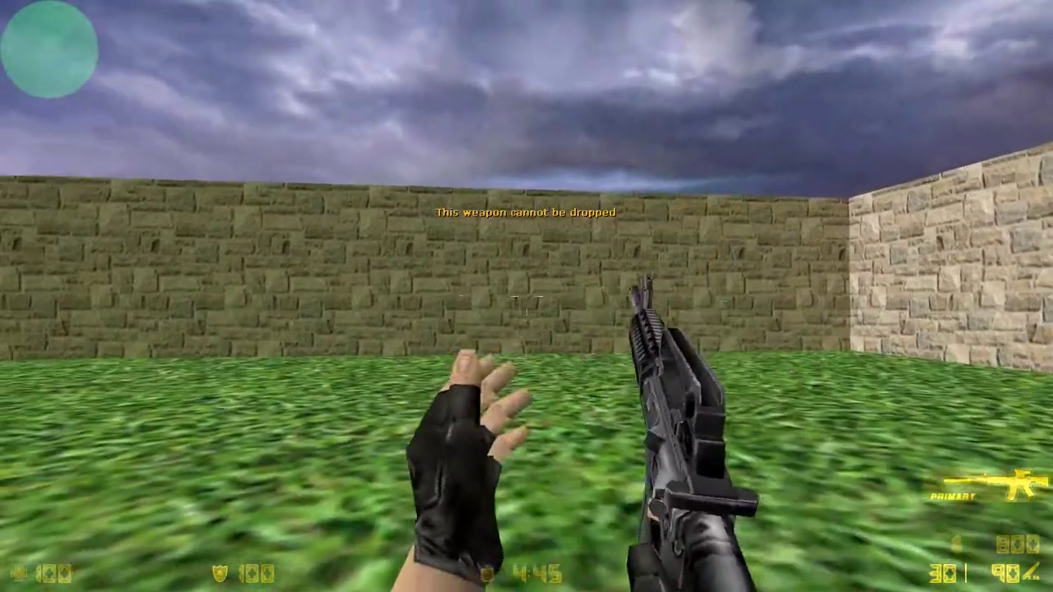
- Quit the game with the console command quit
key(grave)
text(quit)
key(Return)
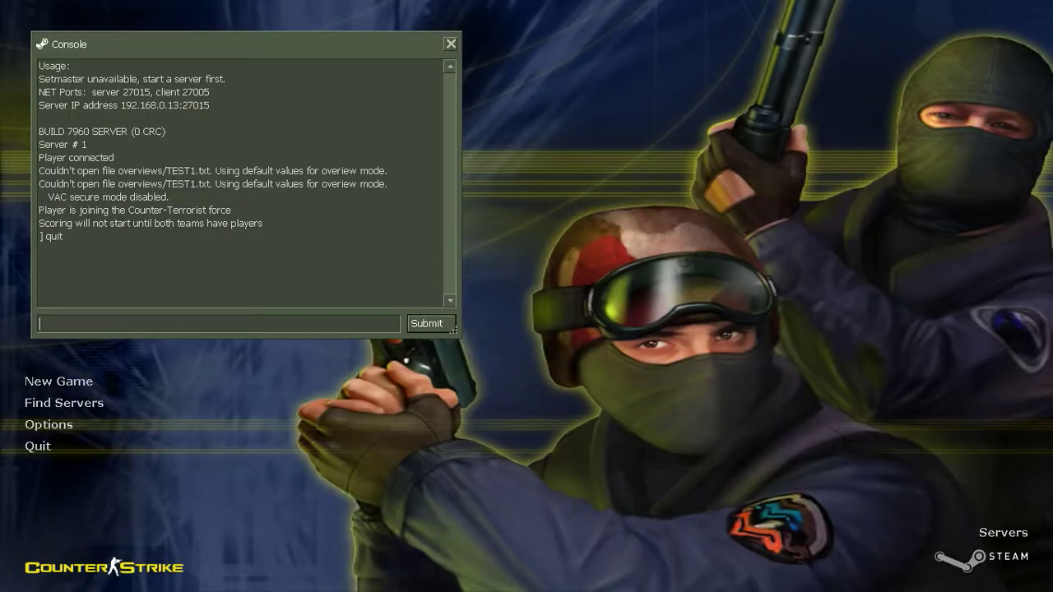
- Open the Valve Hammer Editor's Mapping\GS HL Tools folder in the file explorer
click(72, 581)
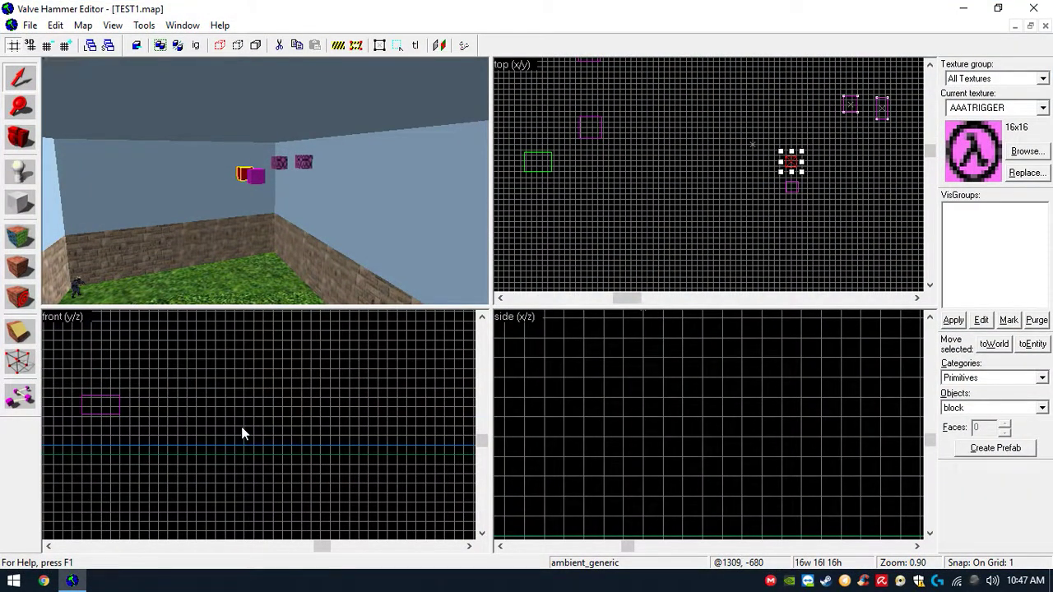
scroll(362, 160, down, 2)
scroll(321, 176, up, 3)
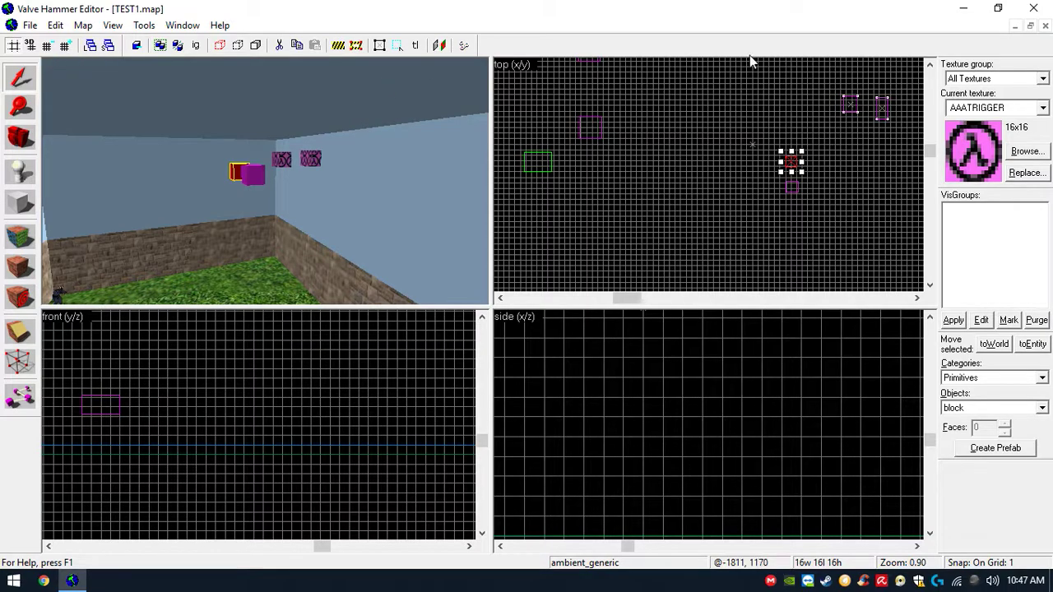
click(963, 9)
click(648, 23)
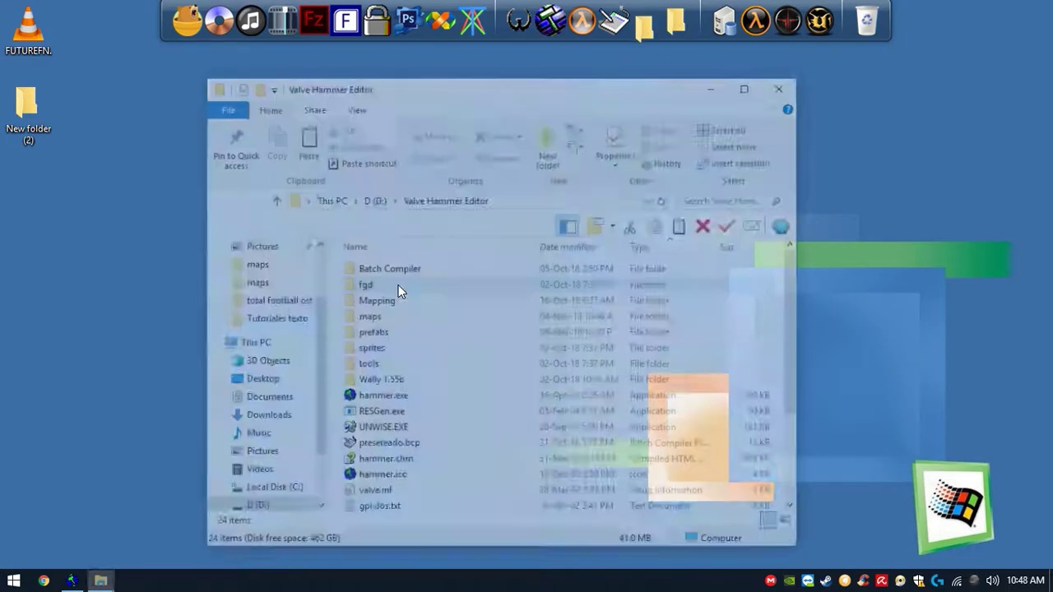
click(387, 317)
click(398, 305)
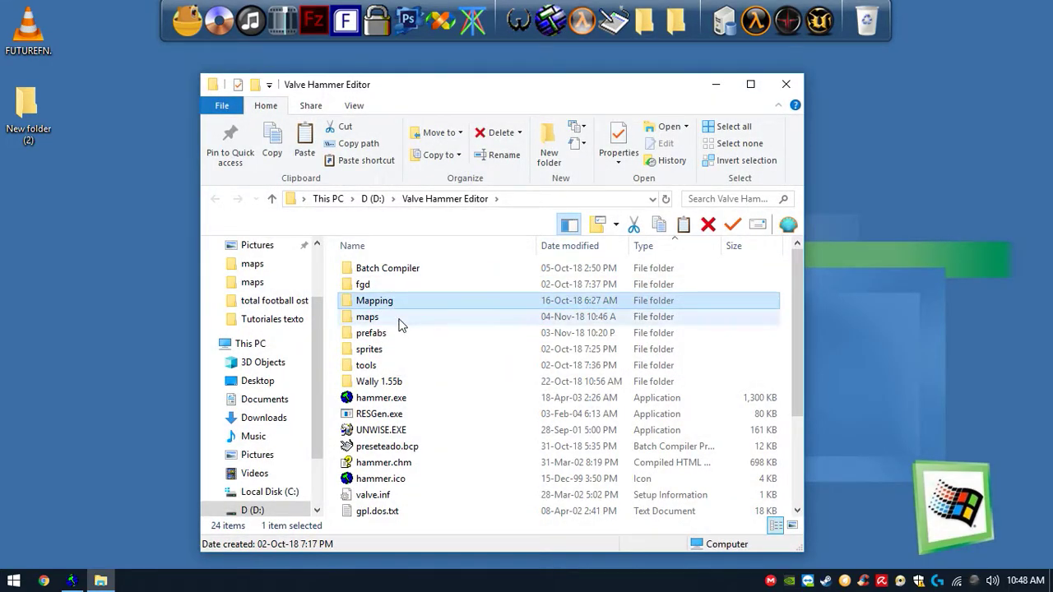
double_click(403, 304)
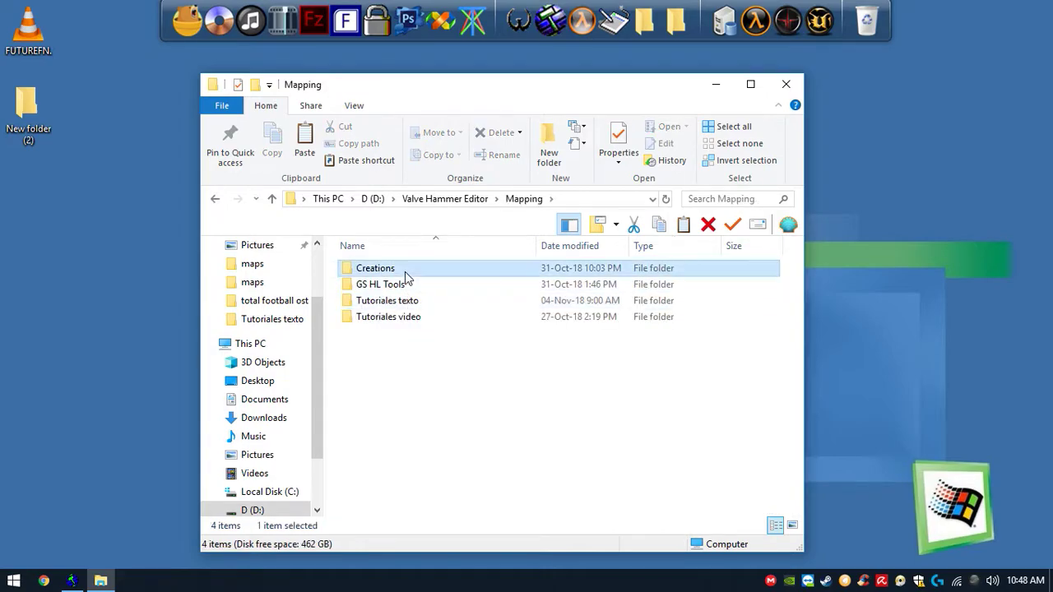
double_click(402, 271)
click(214, 199)
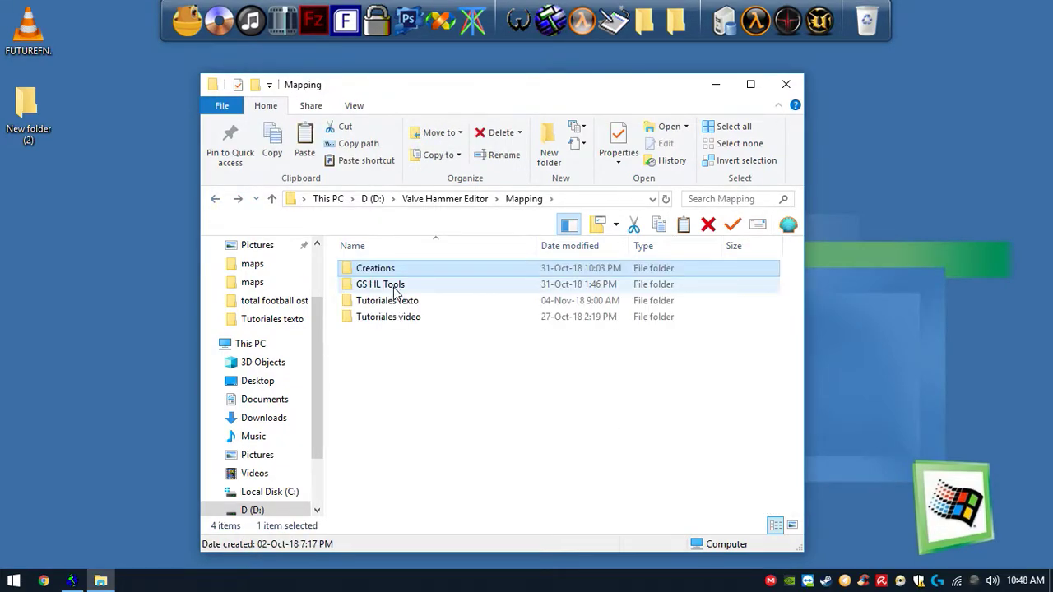
double_click(393, 285)
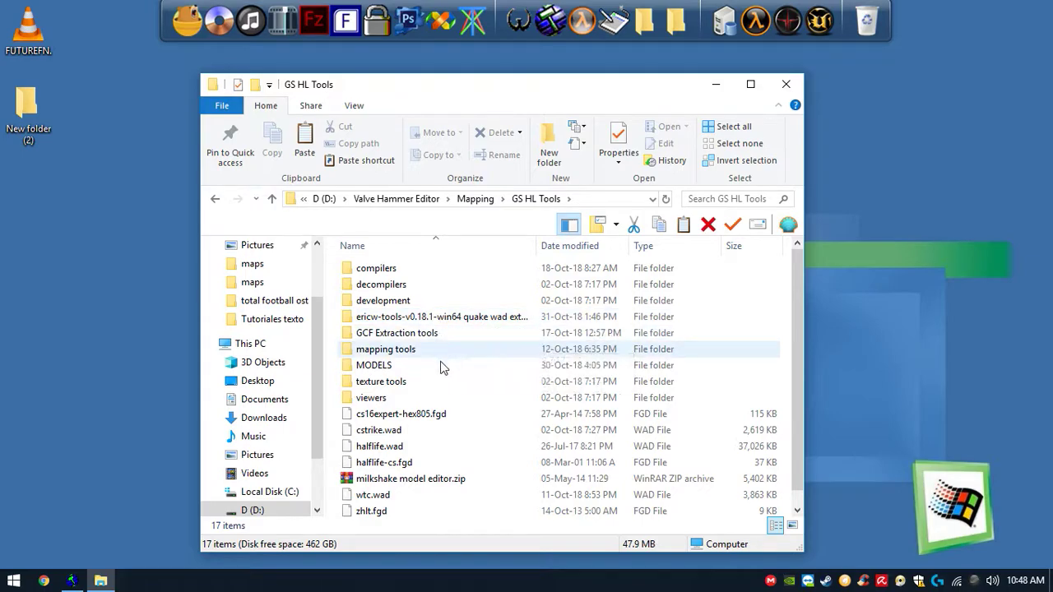
- Open the texture tools folder, then the SpriteWizard1.0.7z archive and its Sprite Wizard 1.0 folder
click(420, 384)
double_click(419, 384)
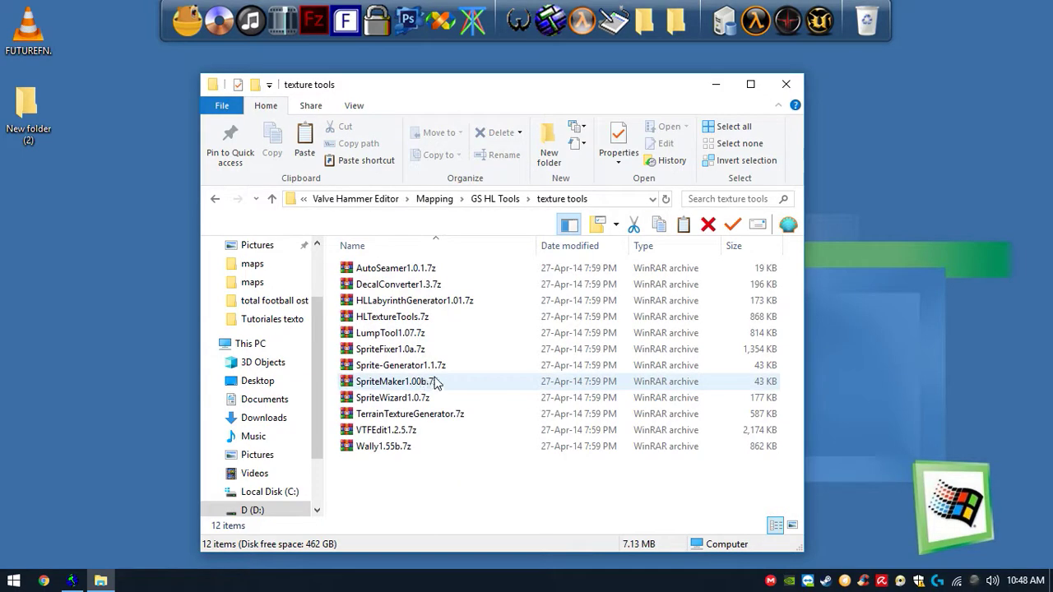
click(392, 403)
double_click(391, 403)
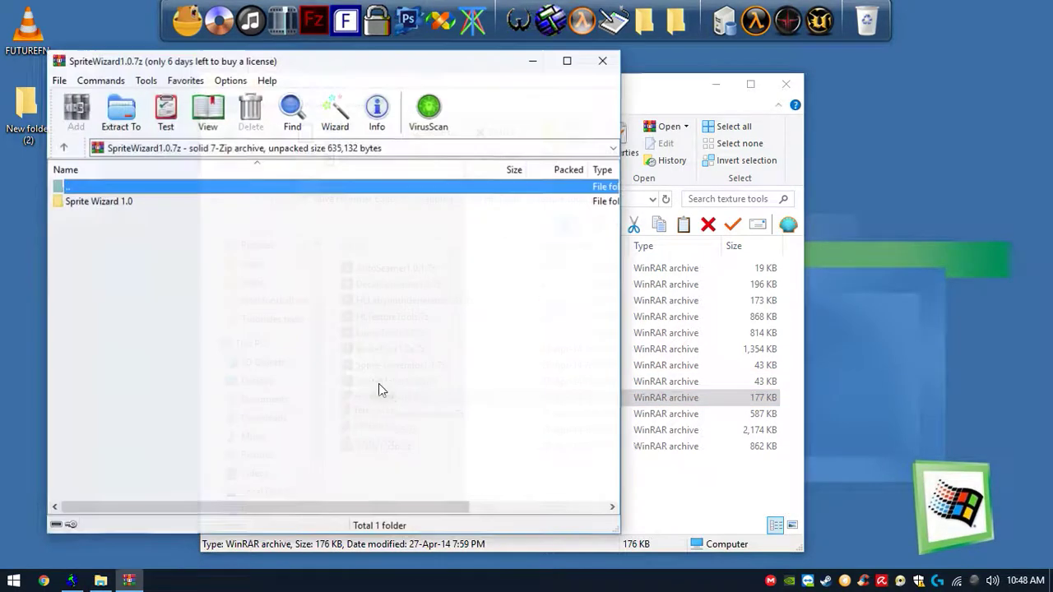
double_click(117, 201)
- Extract SprWiz.exe to the desktop, launch the Wavelength Sprite Wizard, and close the archive and folder windows
click(92, 215)
drag(92, 216, 1, 229)
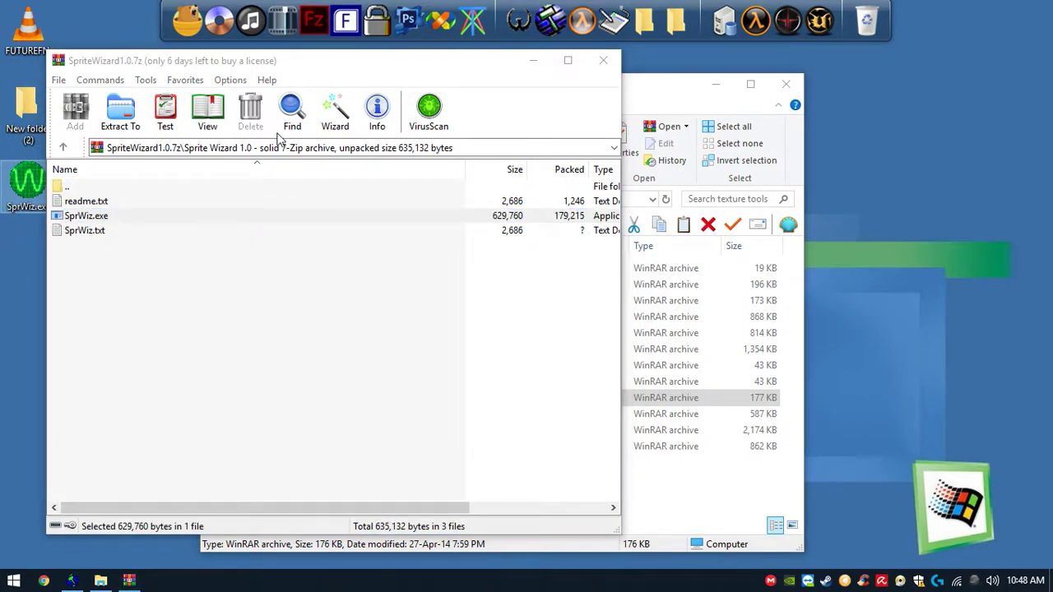
click(606, 64)
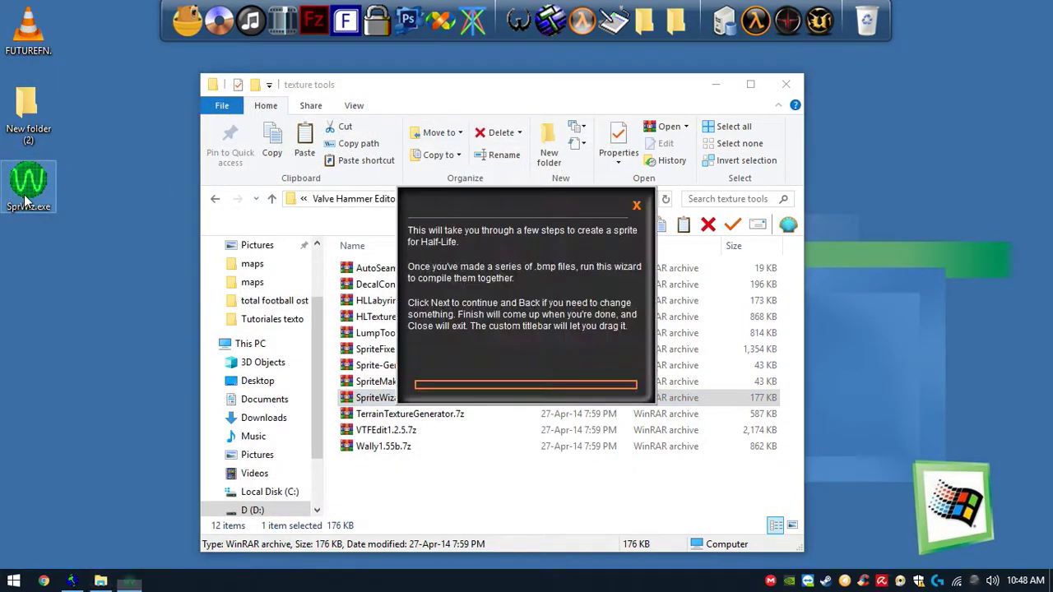
click(777, 88)
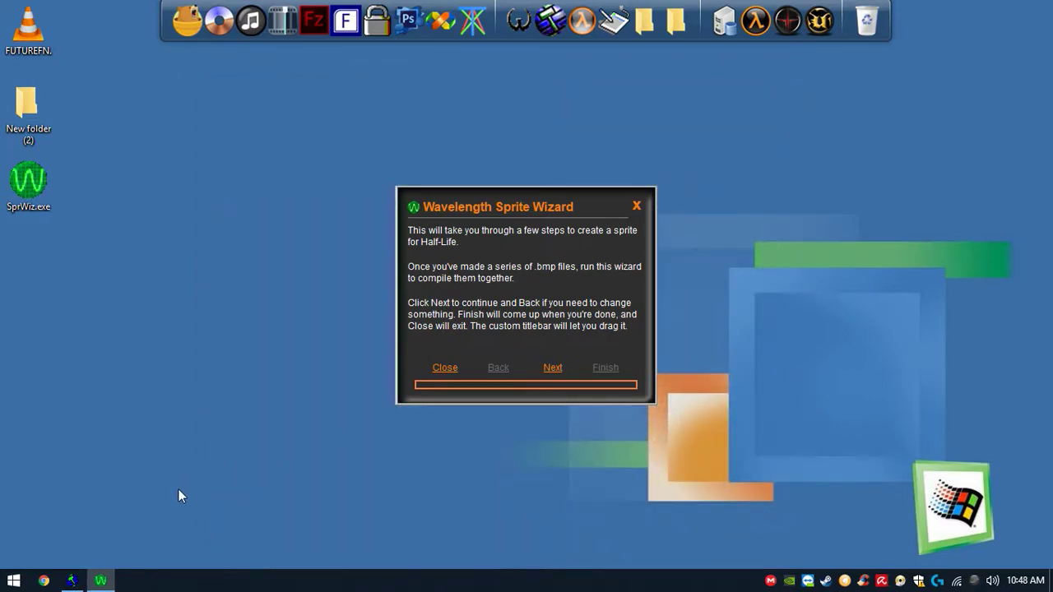
- Open the web browser and go to Google Images
click(44, 581)
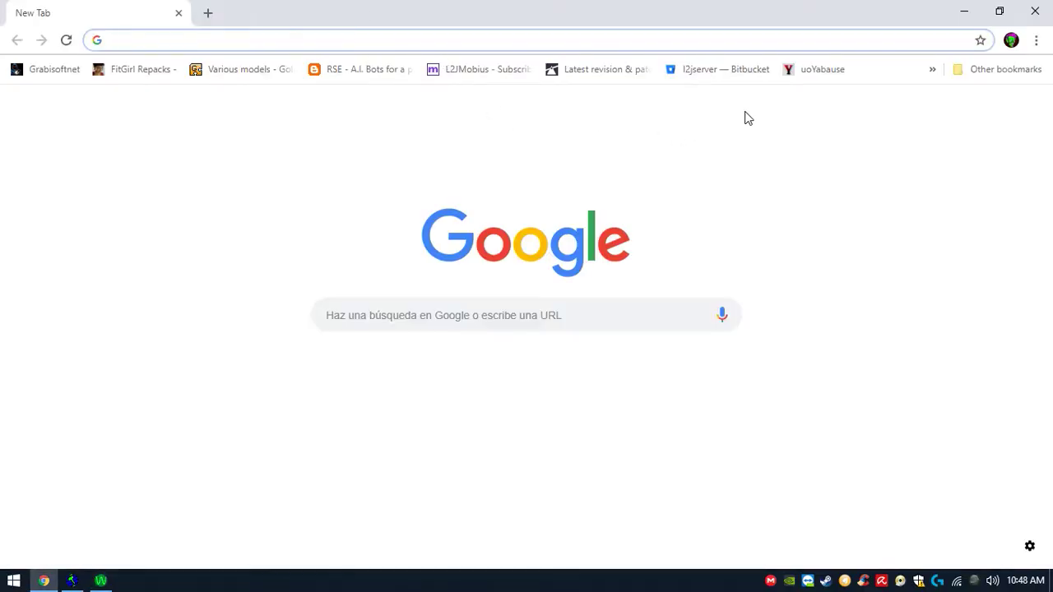
click(510, 301)
click(974, 107)
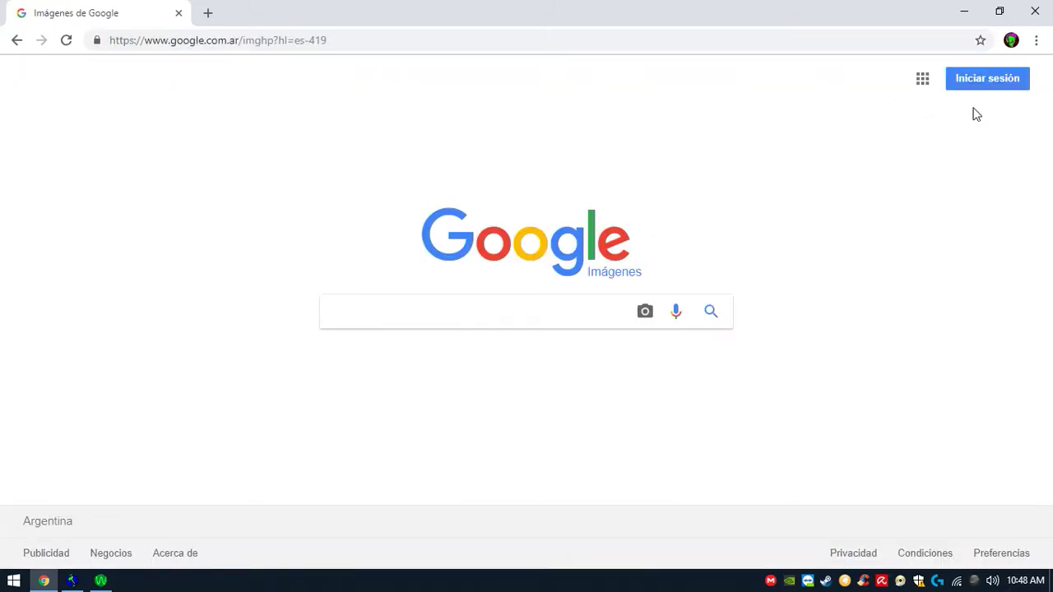
- Search Google Images for "trump render"
text(trump)
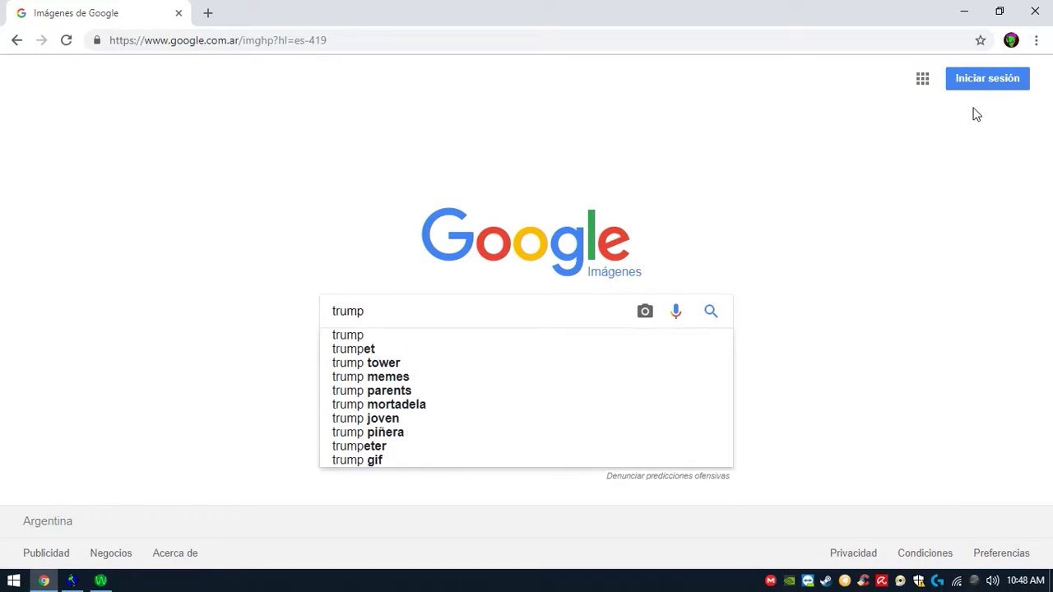
text( render)
key(Return)
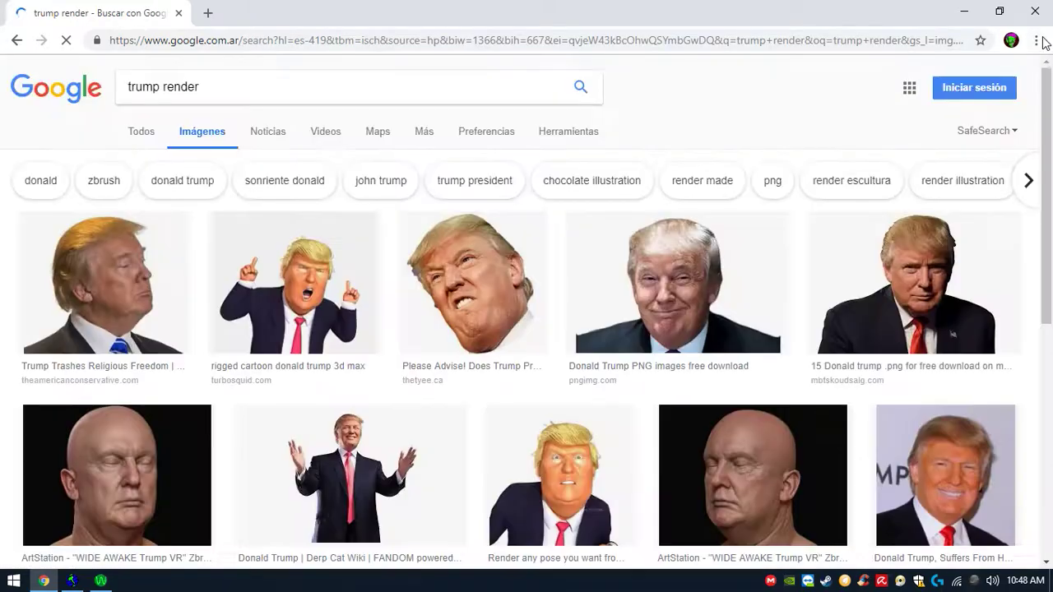
- Save the transparent Donald Trump image as Donald-Trump-Transparent.png in Downloads
scroll(455, 193, down, 3)
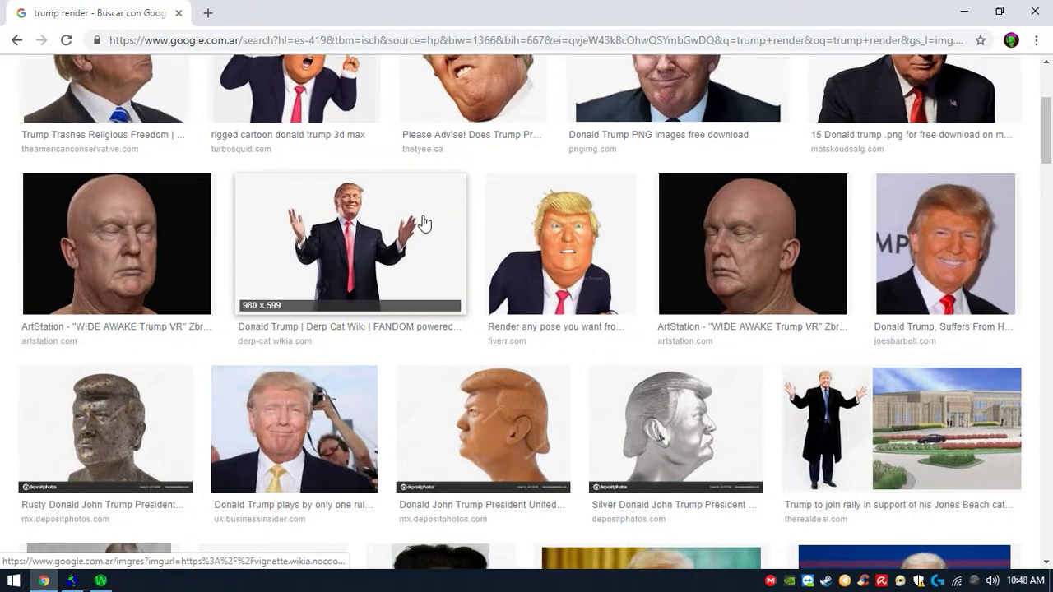
click(423, 223)
right_click(459, 258)
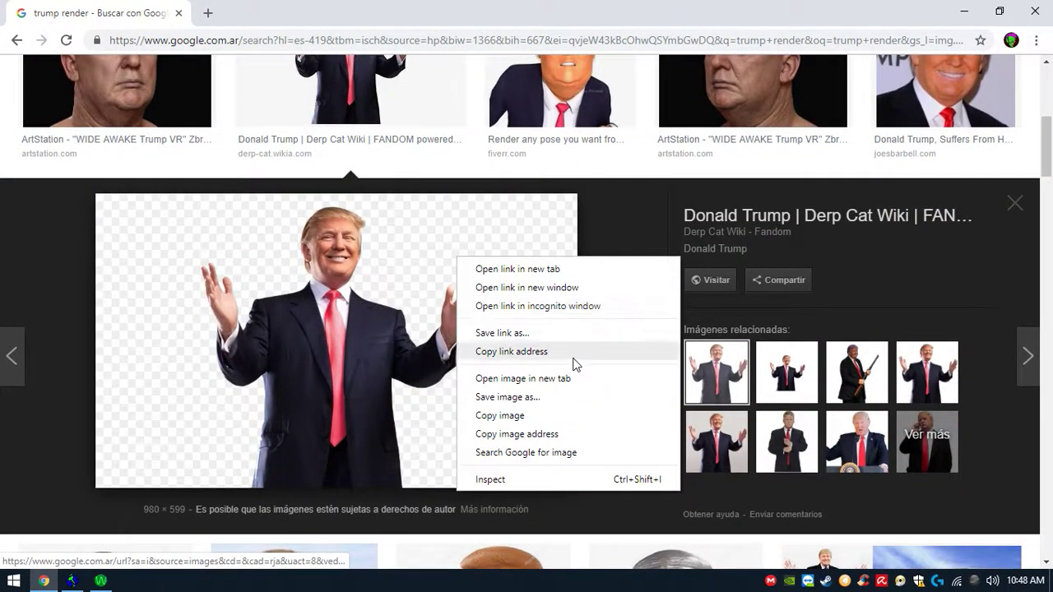
click(564, 399)
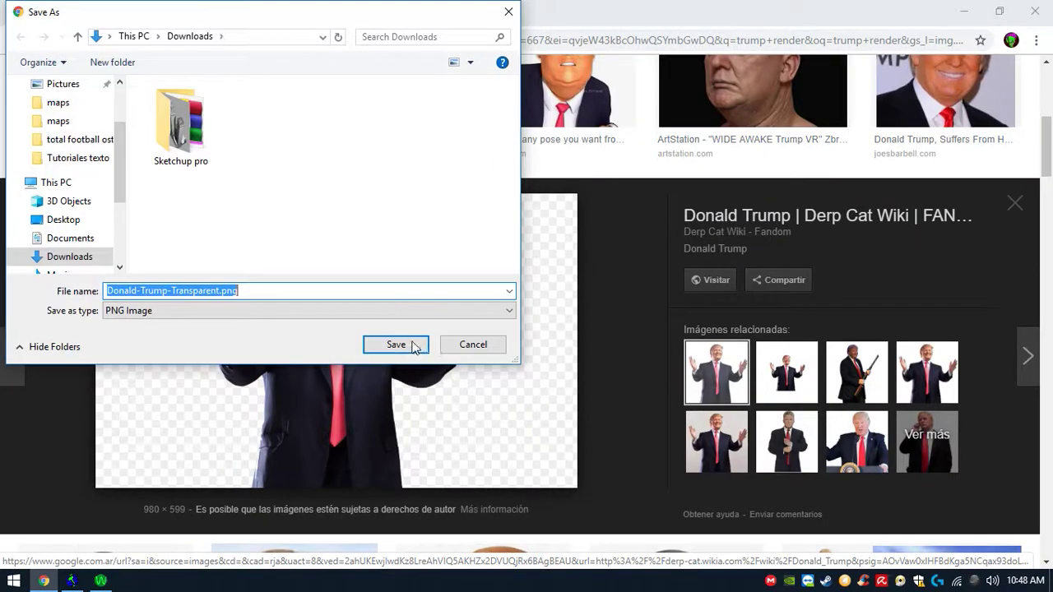
click(403, 344)
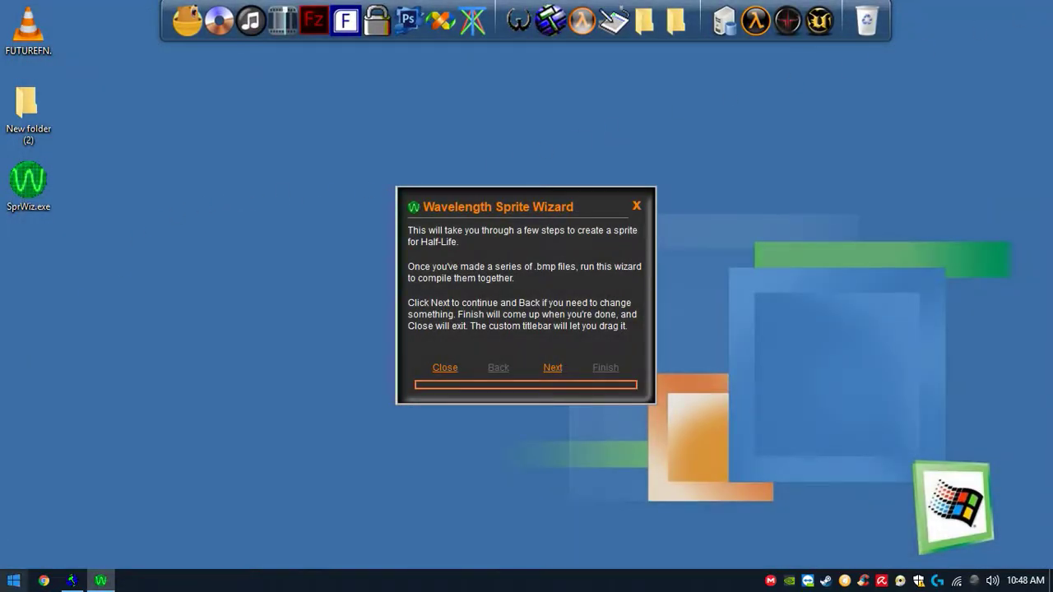
- Move Donald-Trump-Transparent.png from the Downloads folder to the desktop and close the file explorer
click(14, 580)
click(219, 210)
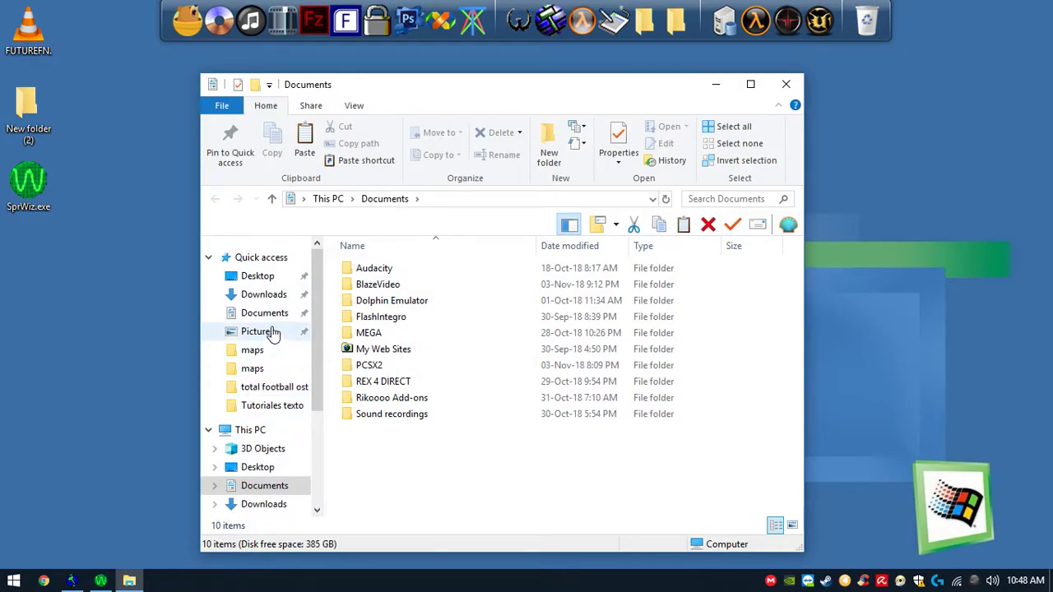
click(270, 296)
drag(374, 302, 84, 291)
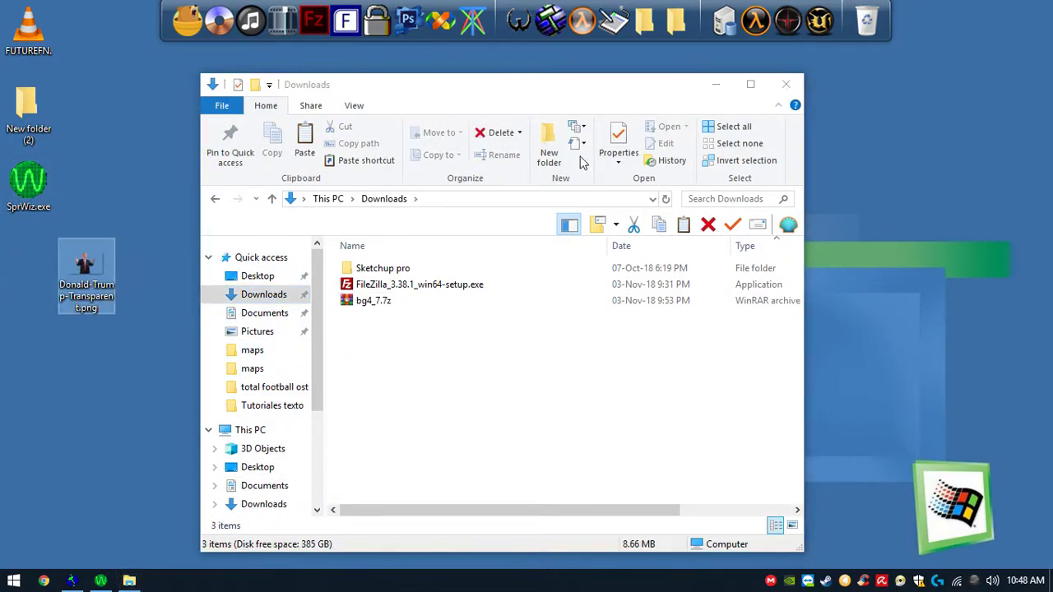
click(774, 86)
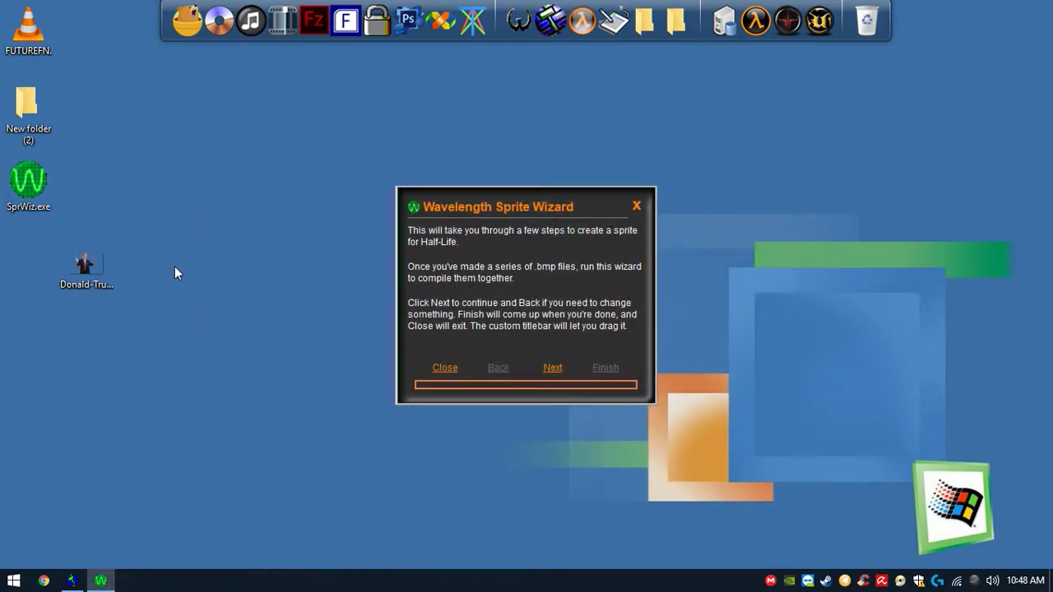
- Launch Photoshop and open the Trump PNG in it
click(409, 22)
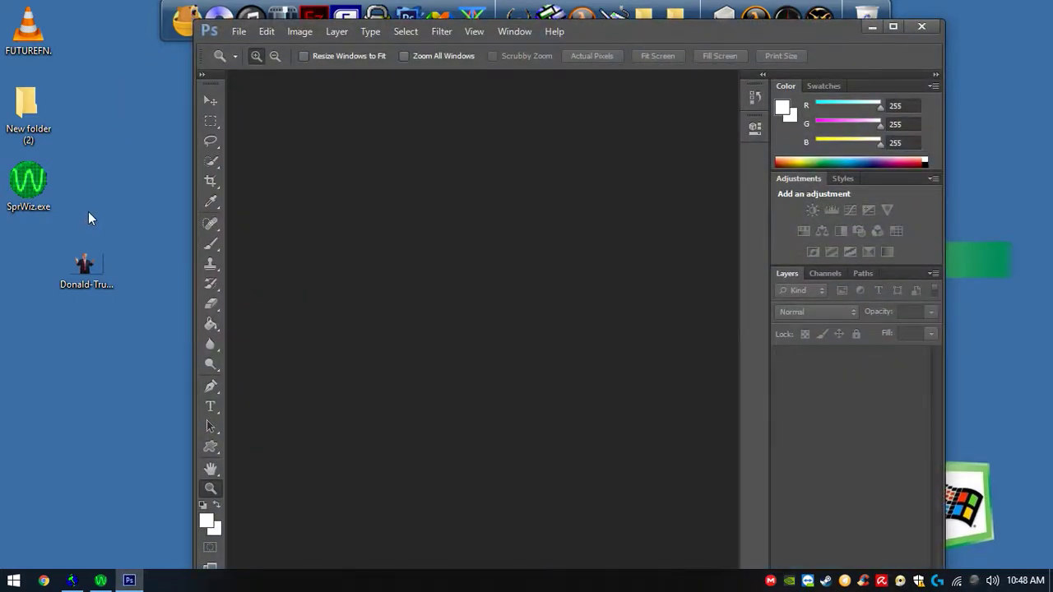
drag(85, 268, 448, 296)
click(302, 32)
click(317, 142)
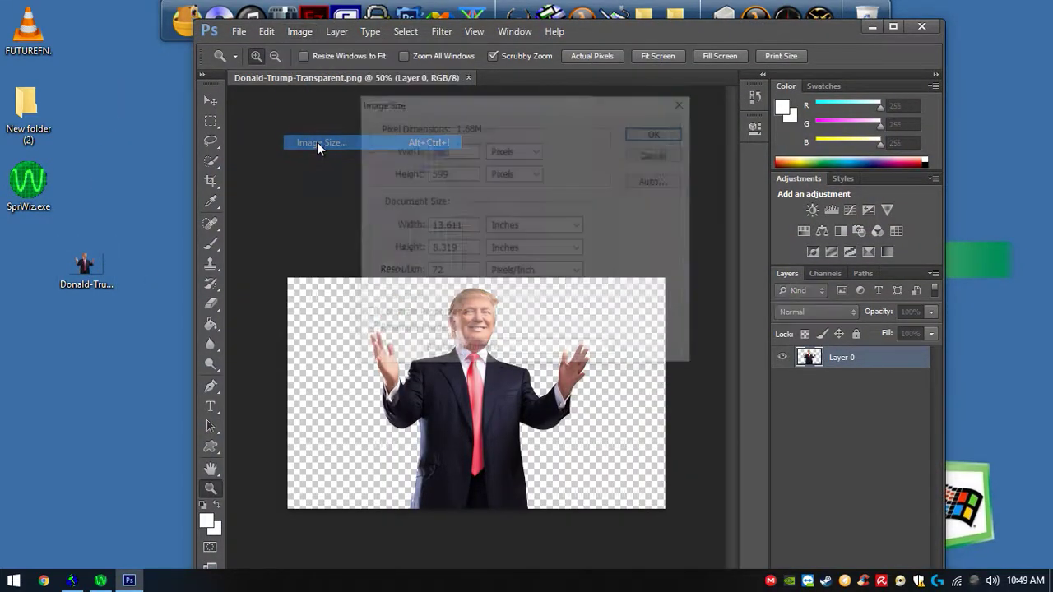
click(654, 154)
- Trim the image's transparent pixels
click(300, 32)
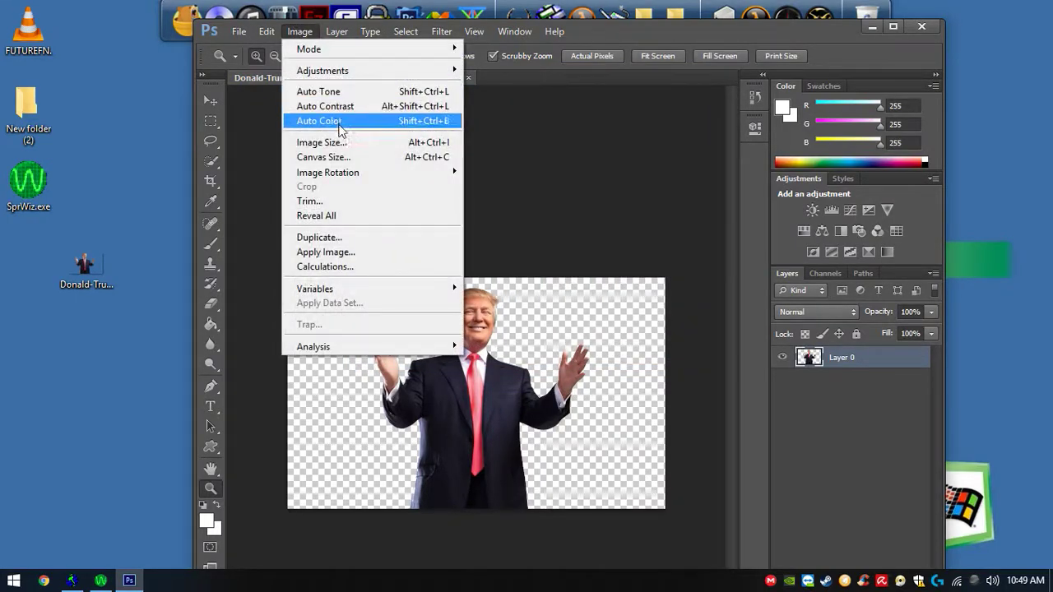
click(317, 200)
click(600, 170)
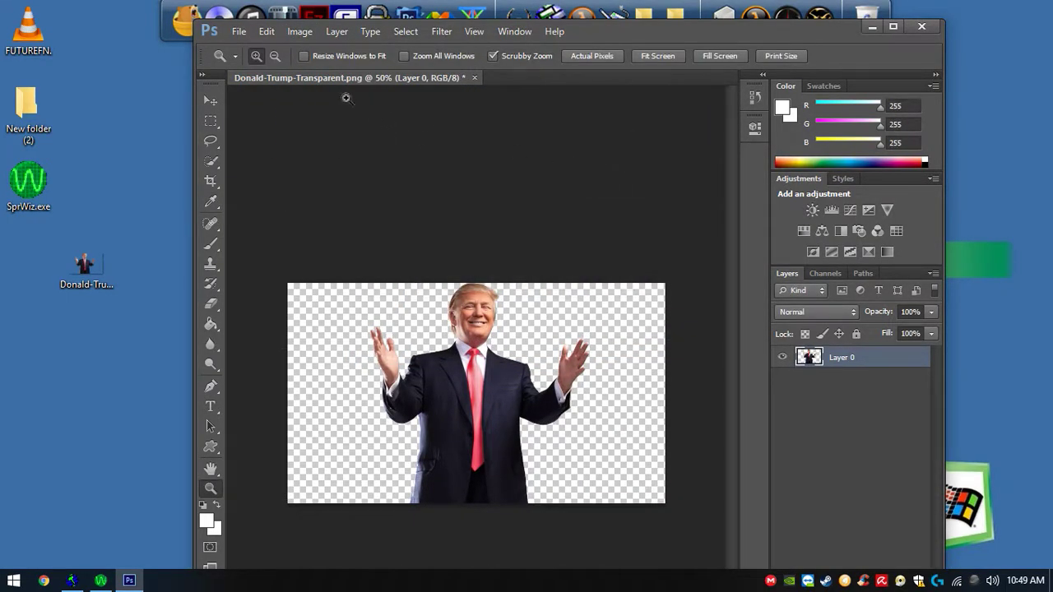
- Select the whole figure with the Rectangular Marquee and cut it
click(211, 121)
drag(366, 278, 594, 539)
key(ctrl+x)
- Create a new document with the Clipboard preset
click(238, 31)
click(247, 47)
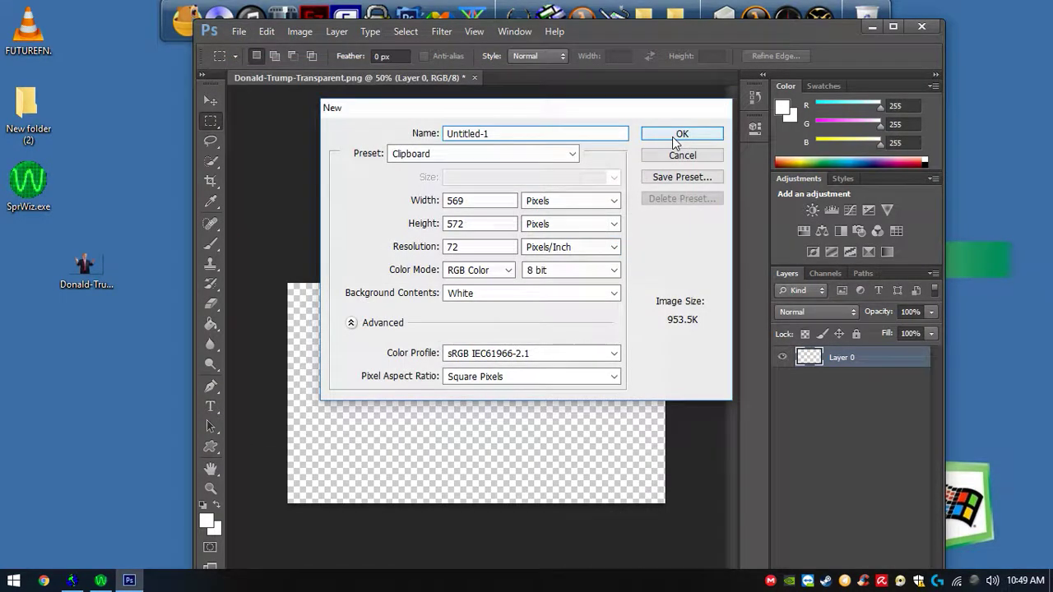
click(683, 134)
- Paste the figure into the new document and delete its white Background layer
key(ctrl+v)
click(860, 393)
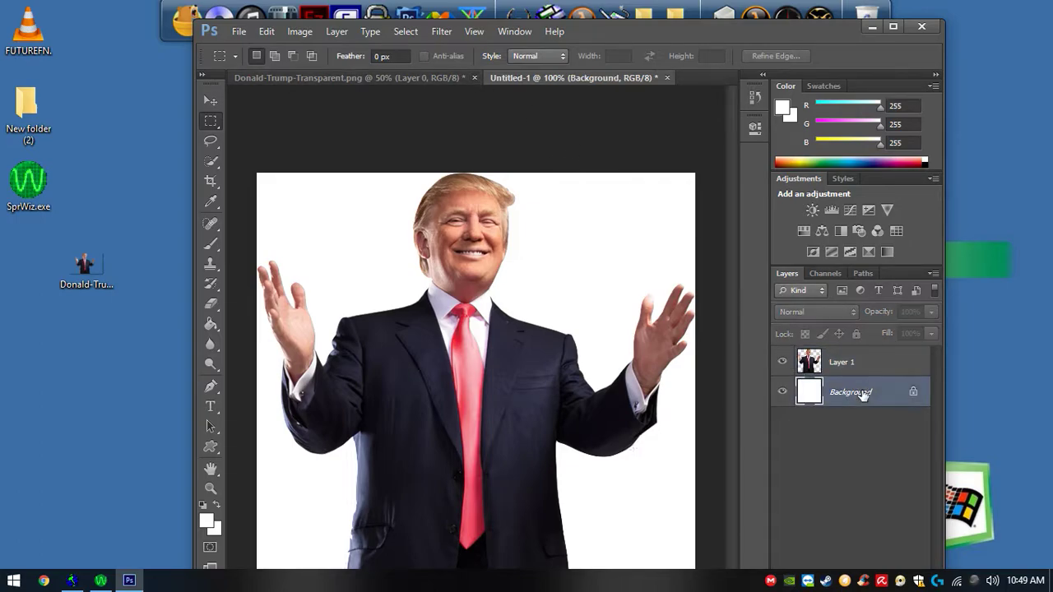
key(Delete)
- Resize the image to 256 × 256 pixels without constraining proportions
click(295, 34)
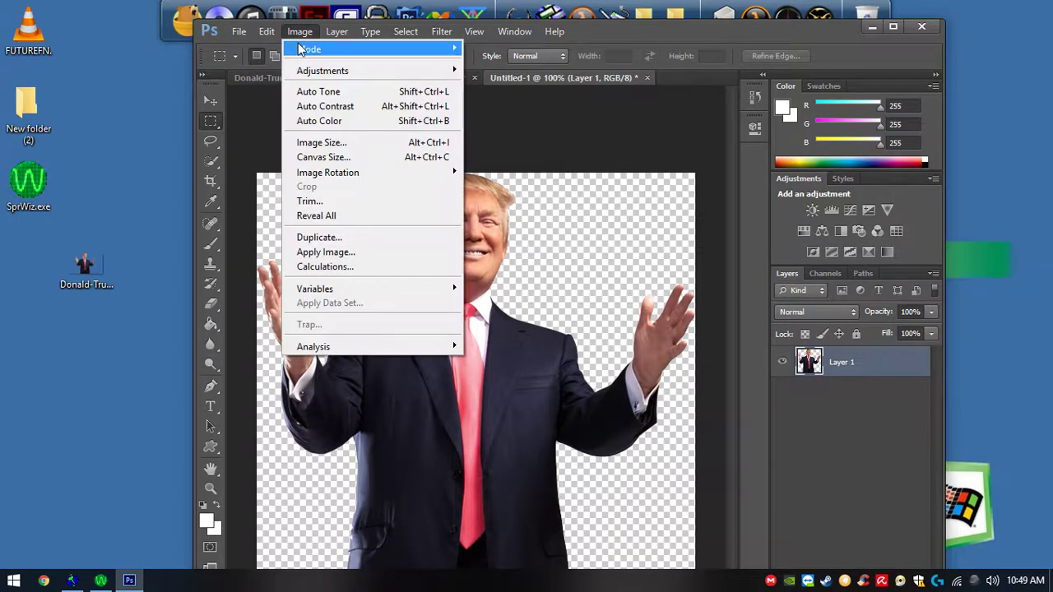
click(326, 144)
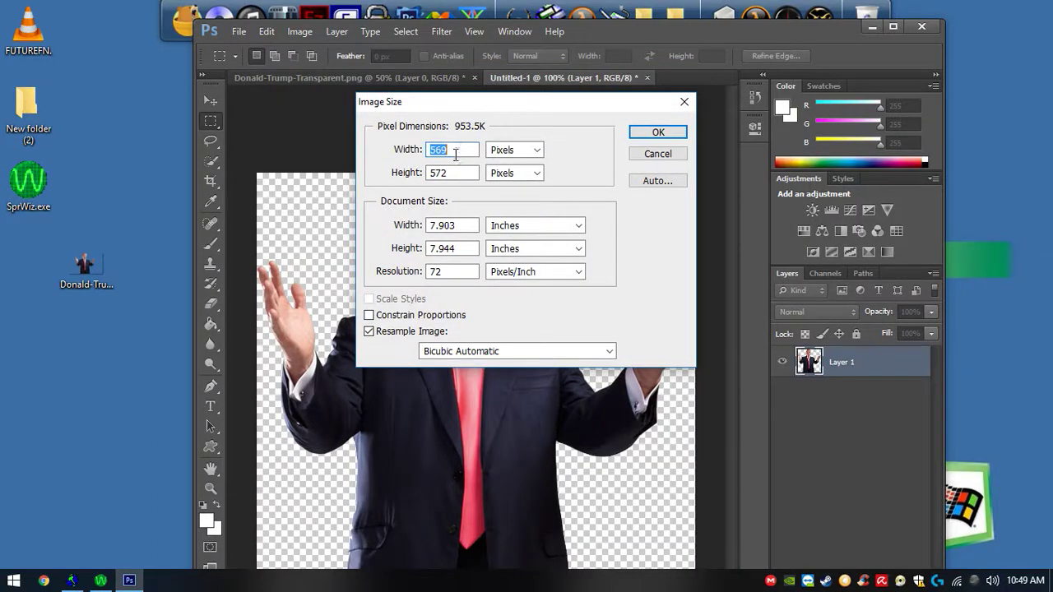
drag(458, 150, 393, 153)
text(256)
drag(453, 170, 406, 171)
text(256)
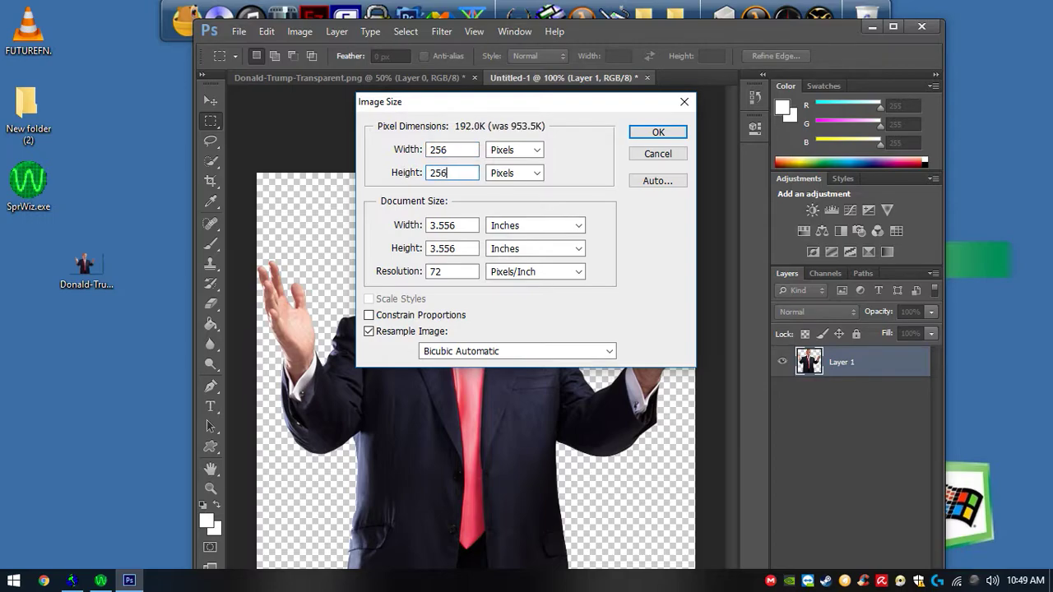
key(Return)
- Add a new layer and move it beneath Layer 1
click(211, 488)
click(499, 445)
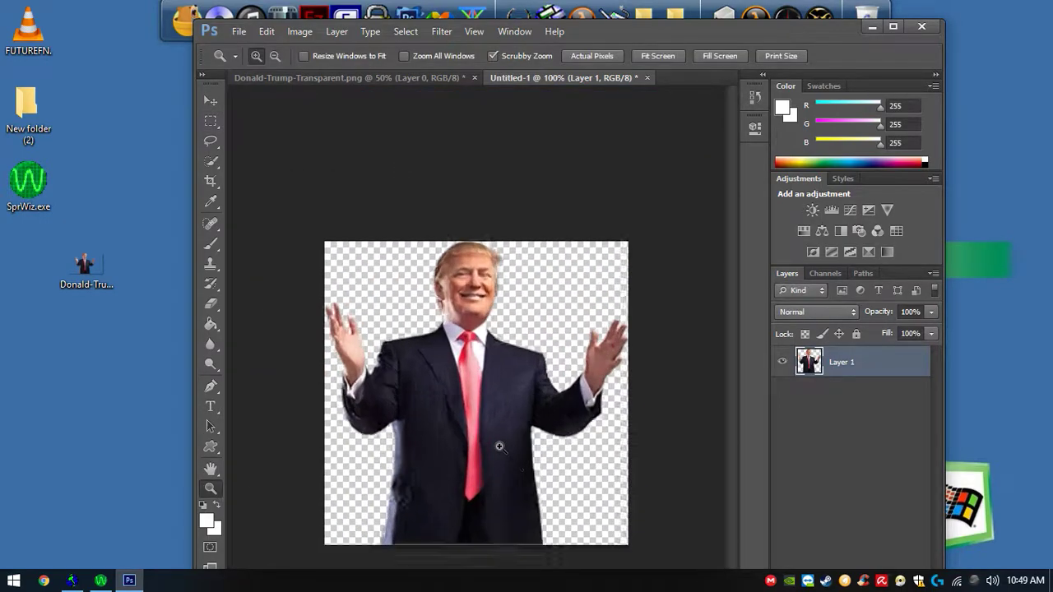
double_click(811, 28)
click(1005, 564)
drag(951, 344, 955, 395)
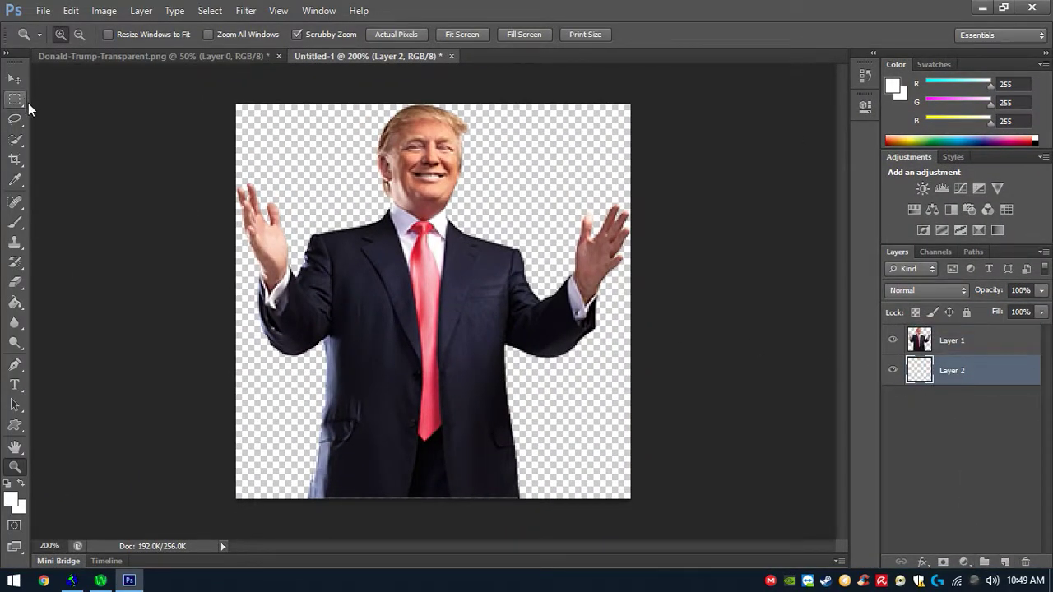
- Set the foreground colour to black and fill the new layer with the Paint Bucket
click(11, 501)
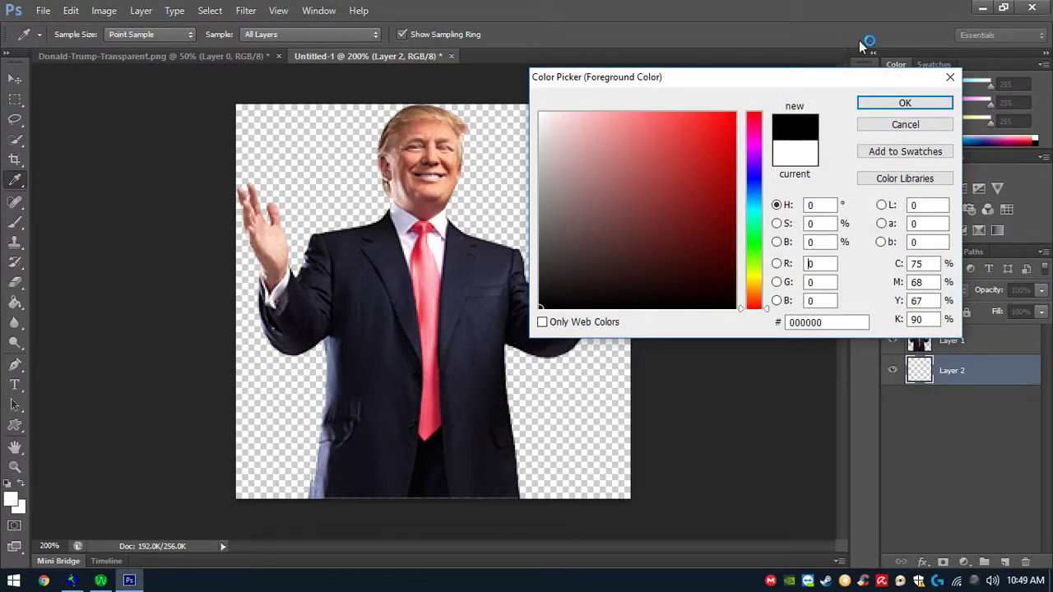
click(904, 103)
key(z)
click(589, 140)
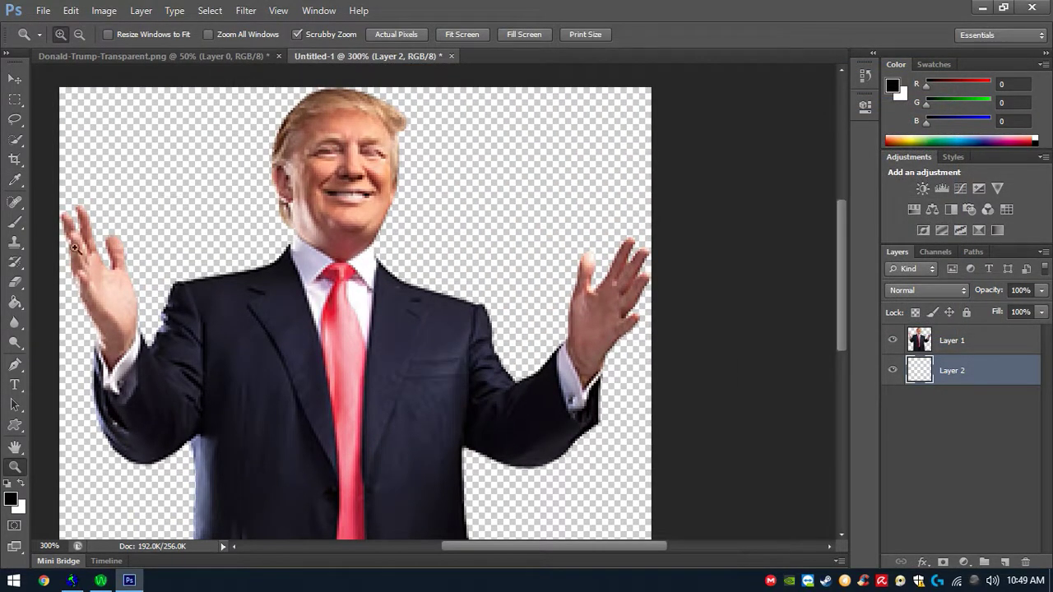
click(16, 302)
click(154, 173)
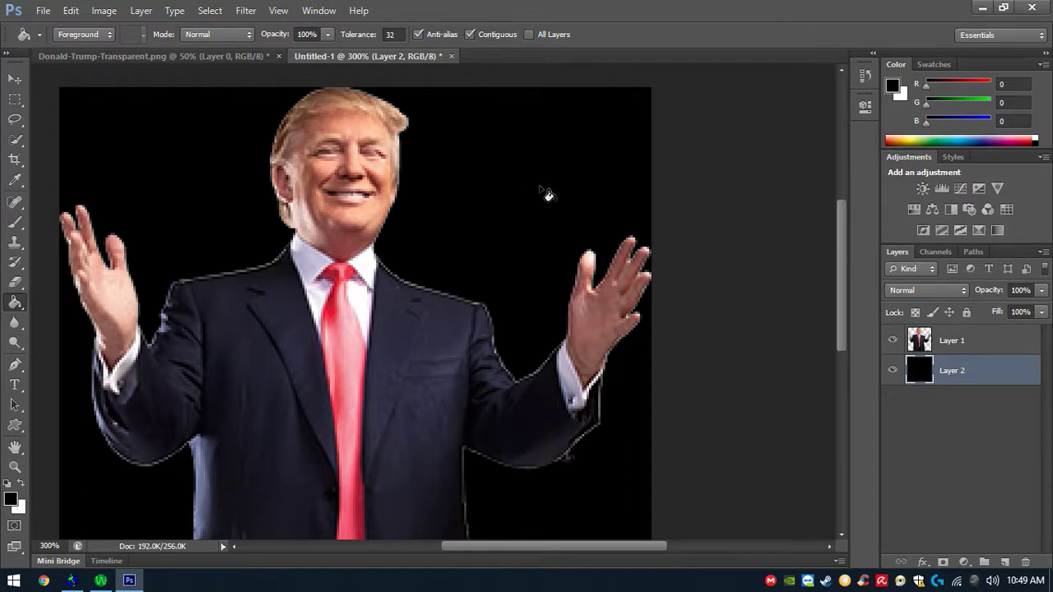
- Scale Layer 1's figure down to about 82% × 86% with Free Transform and reposition it lower in the canvas
scroll(539, 192, down, 2)
click(934, 345)
click(93, 9)
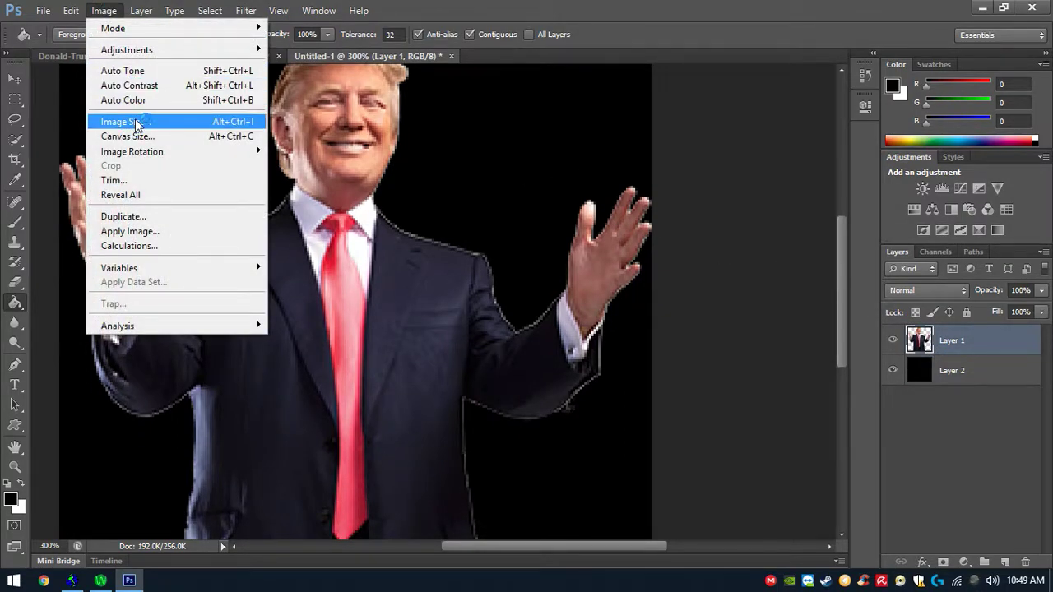
click(152, 291)
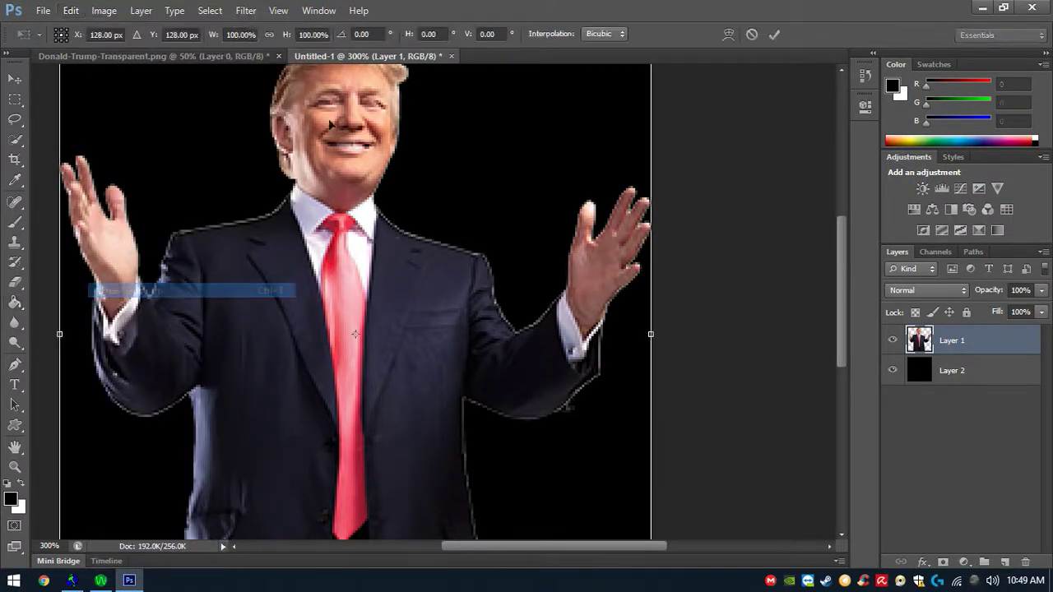
scroll(355, 304, down, 2)
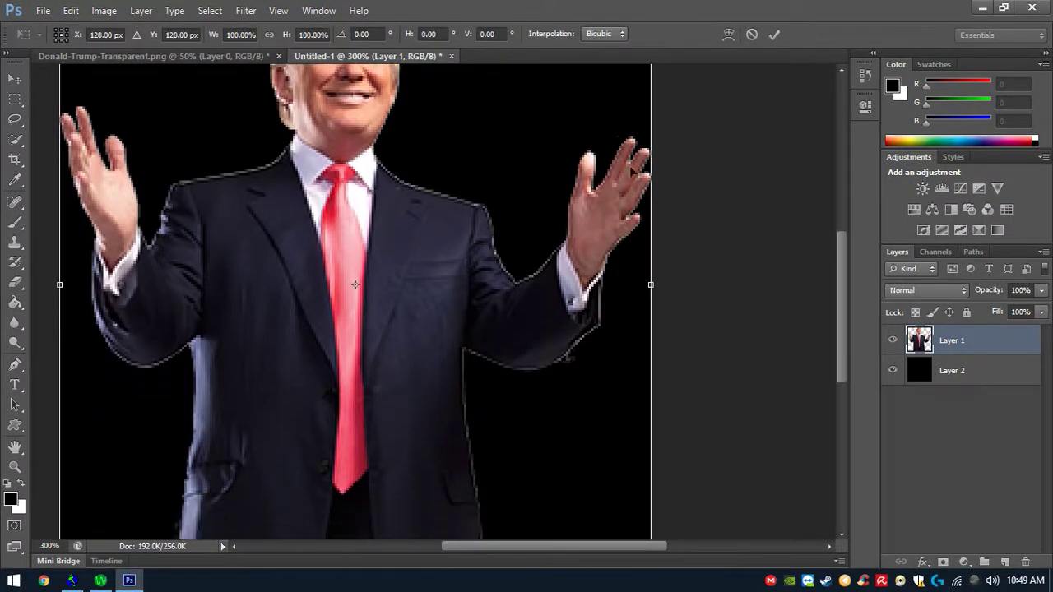
double_click(15, 467)
click(539, 271)
click(71, 9)
click(132, 290)
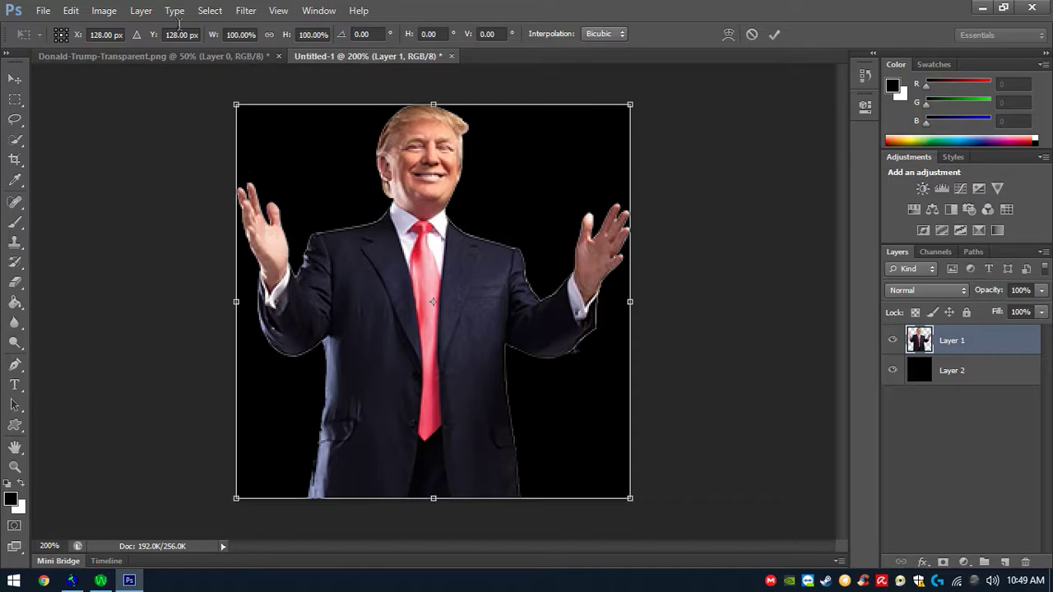
drag(623, 121, 550, 191)
drag(386, 270, 422, 270)
drag(410, 306, 414, 306)
drag(436, 176, 435, 163)
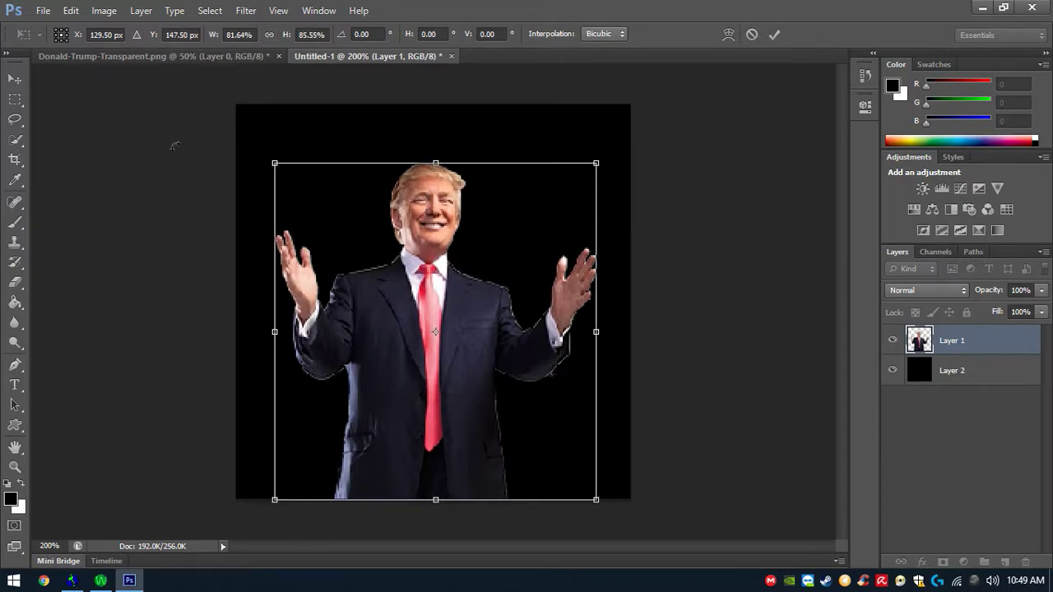
key(Return)
- Convert the image to Indexed Color mode, merging the layers
key(z)
click(103, 10)
mouse_move(123, 28)
click(303, 72)
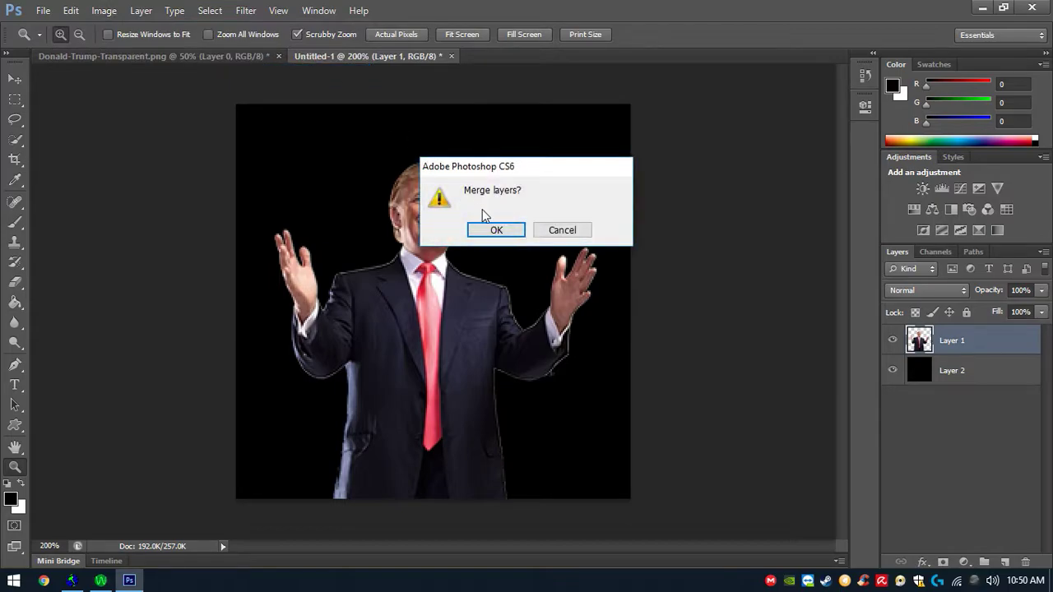
click(497, 231)
click(624, 153)
- Save the image to the Desktop as Untitled-1.bmp in BMP format with Windows 8-bit options
click(43, 10)
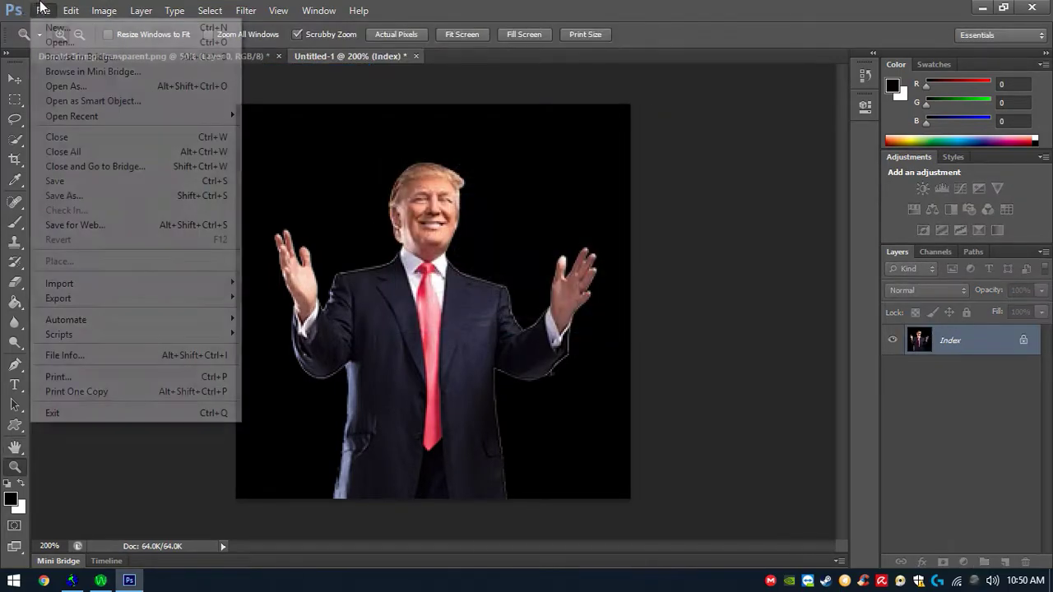
click(165, 194)
click(590, 333)
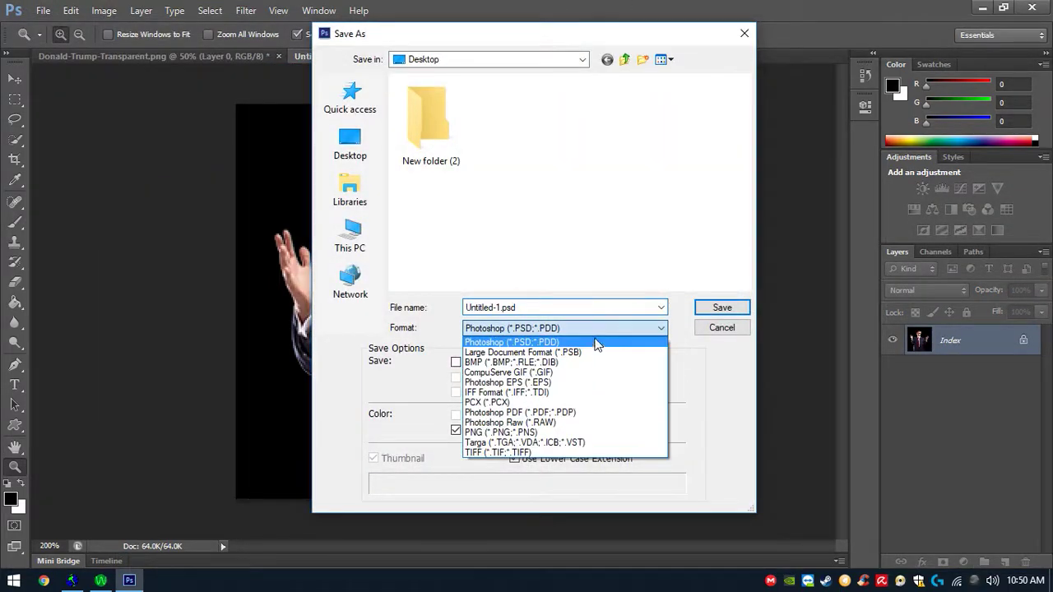
click(595, 367)
click(721, 307)
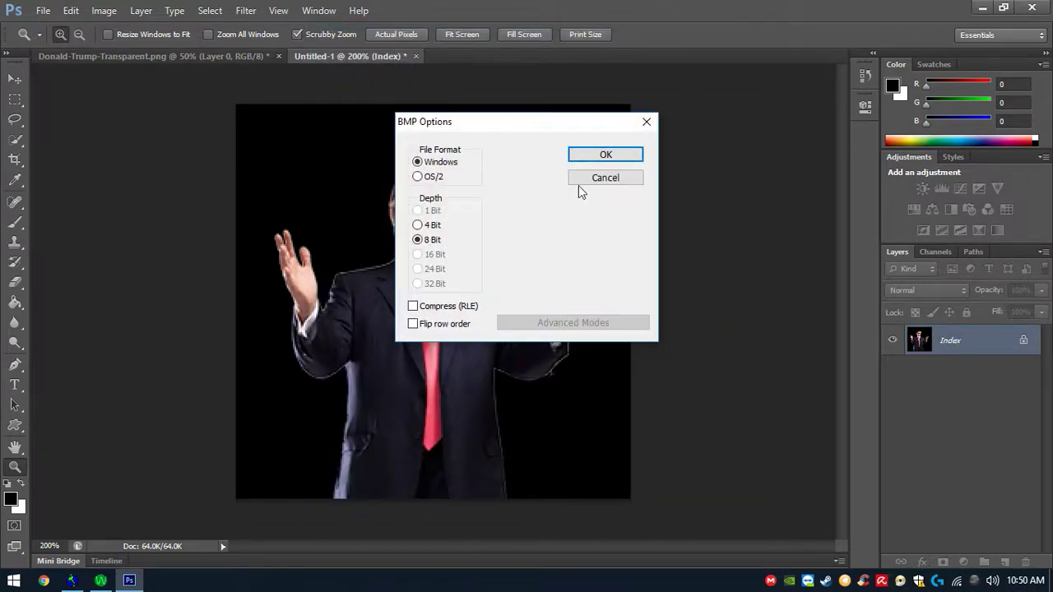
click(607, 153)
- Open Sprite Wizard and browse to Untitled-1.bmp on the Desktop as the source bitmap
click(983, 8)
drag(86, 268, 260, 191)
click(28, 264)
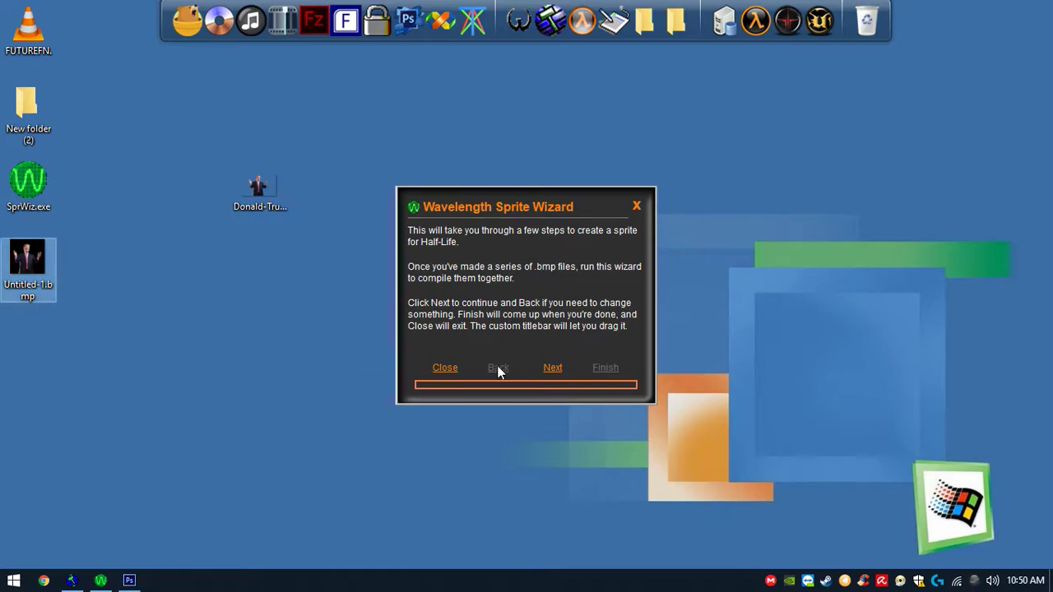
drag(468, 210, 452, 223)
click(31, 187)
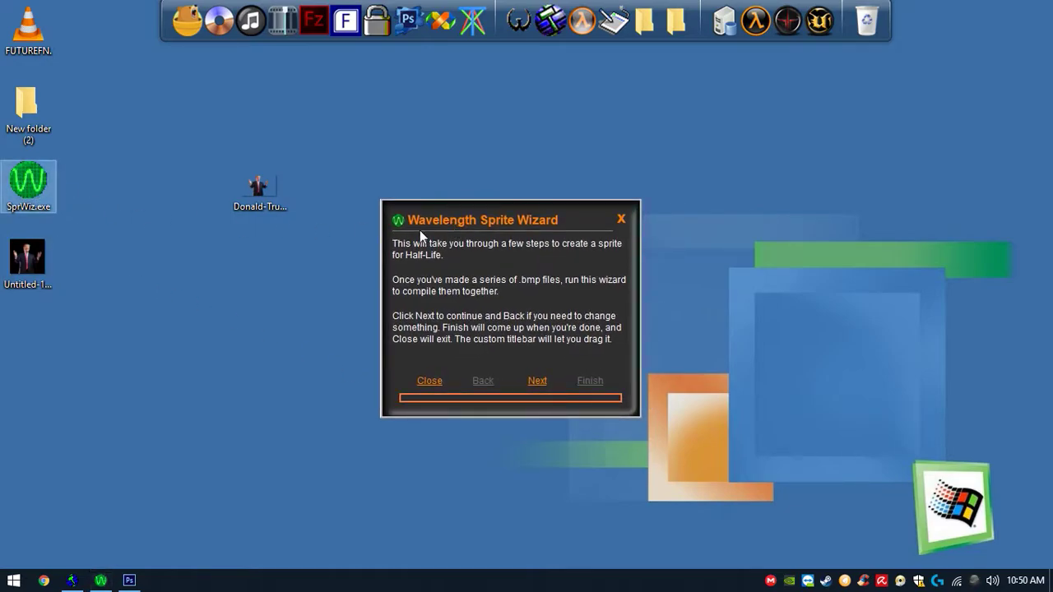
click(537, 381)
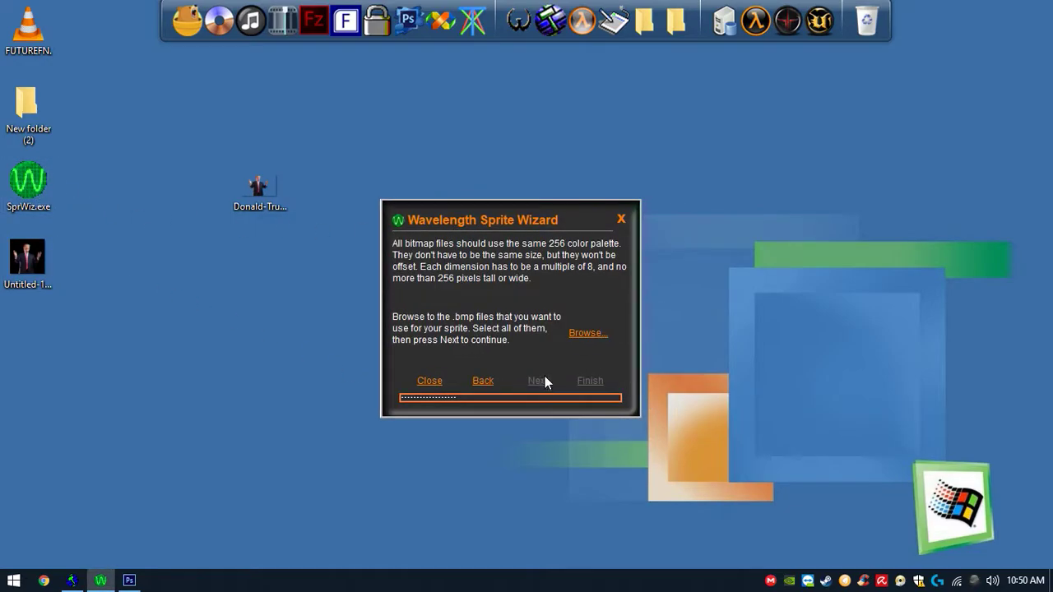
click(586, 333)
double_click(508, 236)
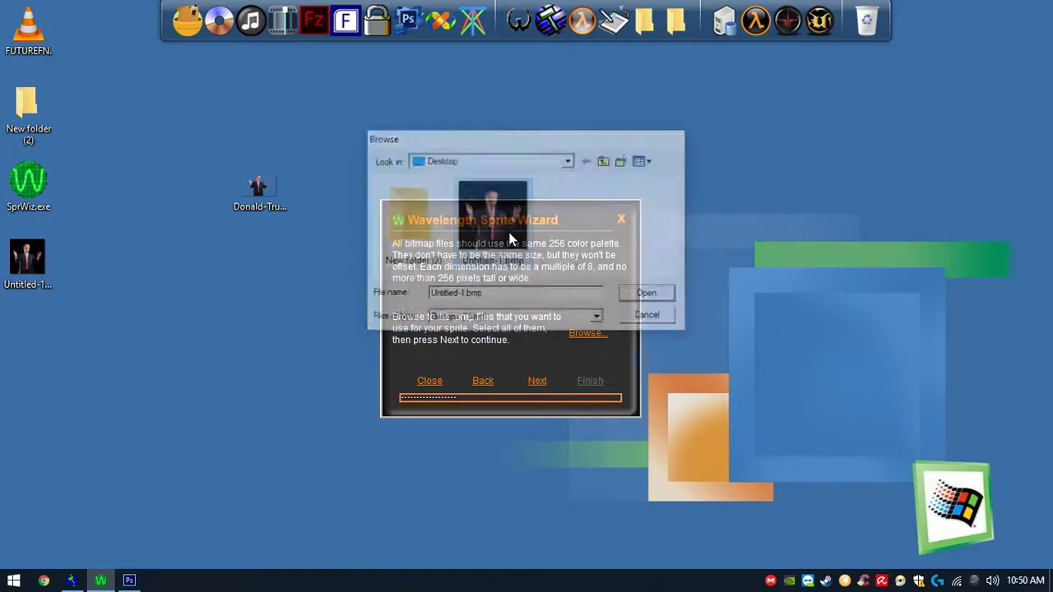
- Keep the file order and Additive transparency, then compile the sprite and save it as trump.spr on the Desktop
click(538, 381)
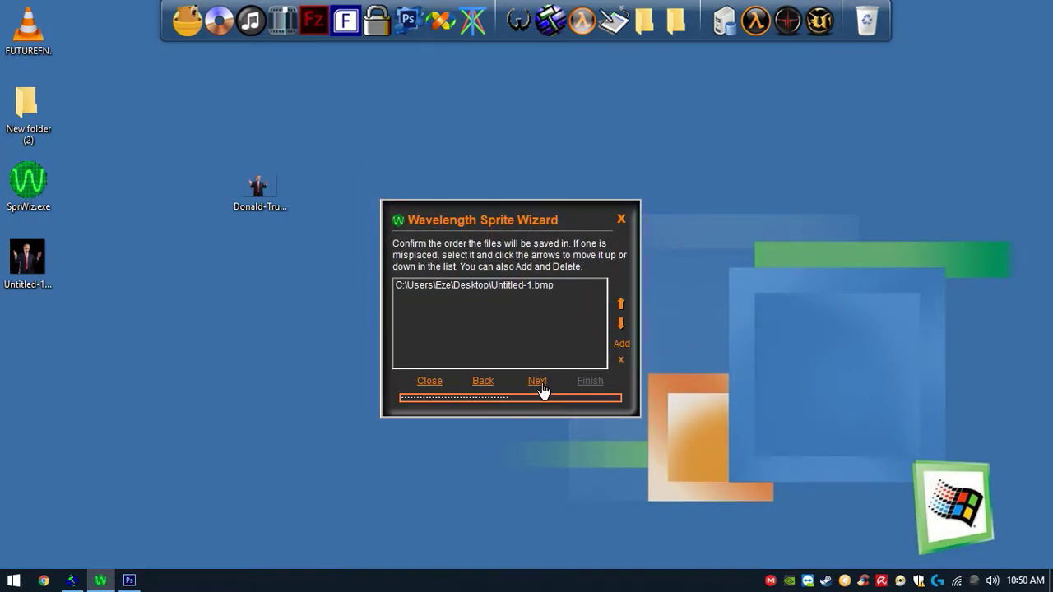
click(540, 383)
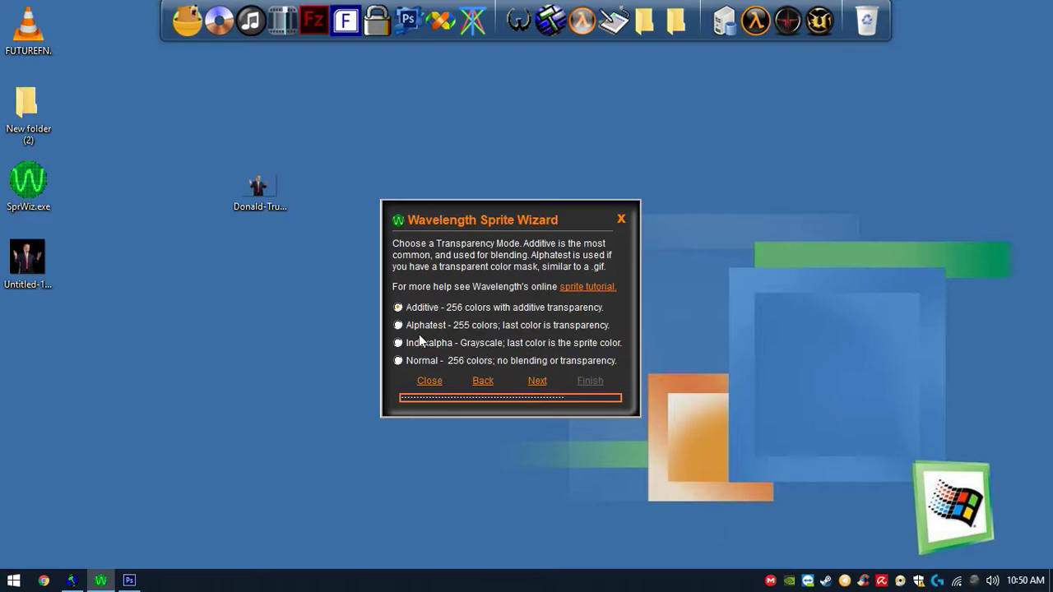
click(537, 383)
drag(502, 218, 520, 181)
click(602, 468)
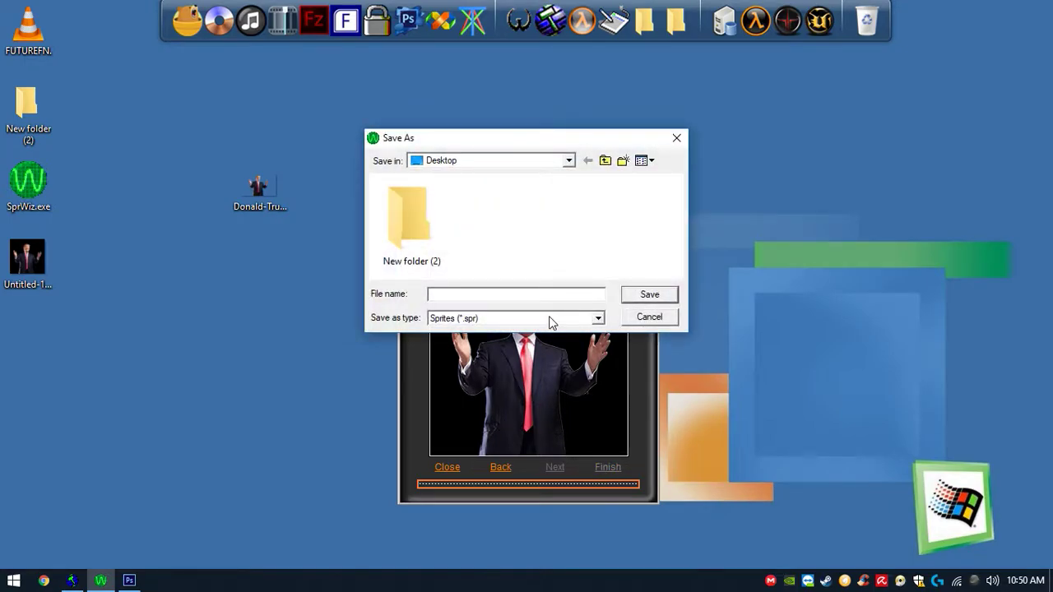
key(Return)
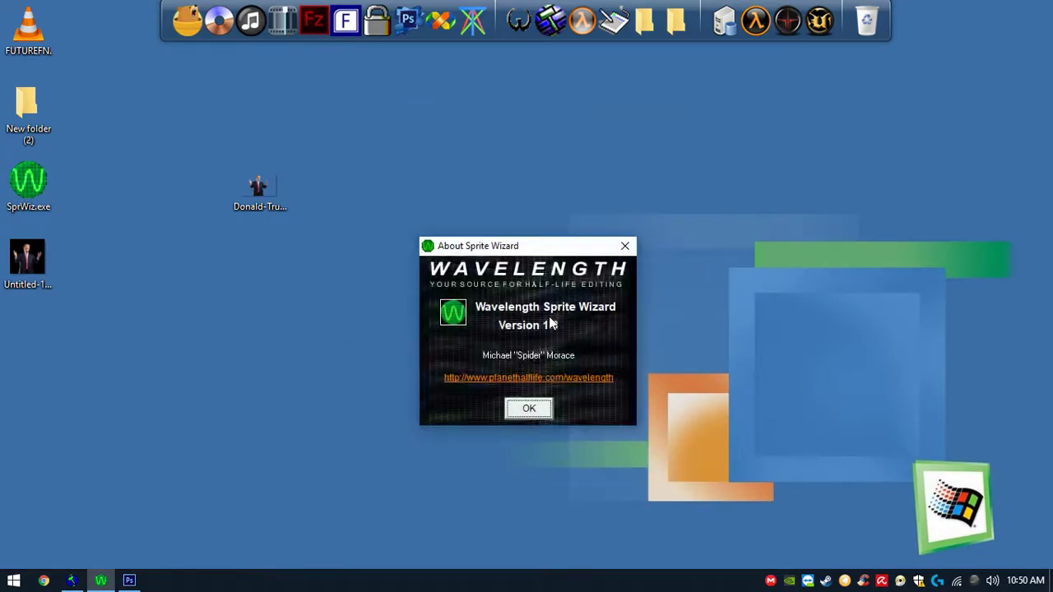
click(532, 411)
- Copy trump.spr and open the Half-Life cstrike sprites folder
drag(10, 314, 183, 313)
right_click(186, 341)
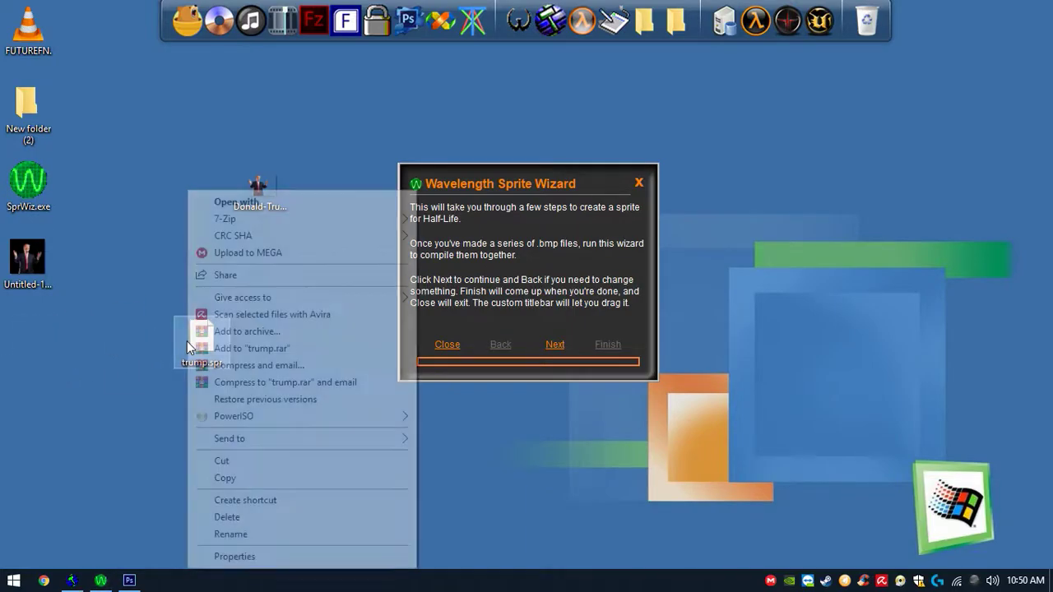
click(258, 479)
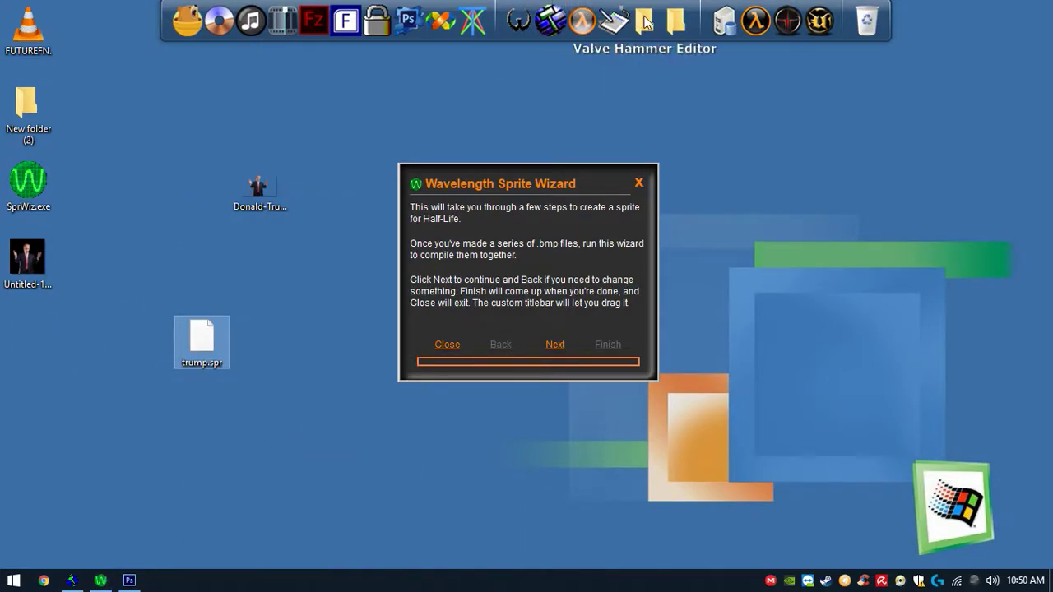
click(676, 21)
click(494, 205)
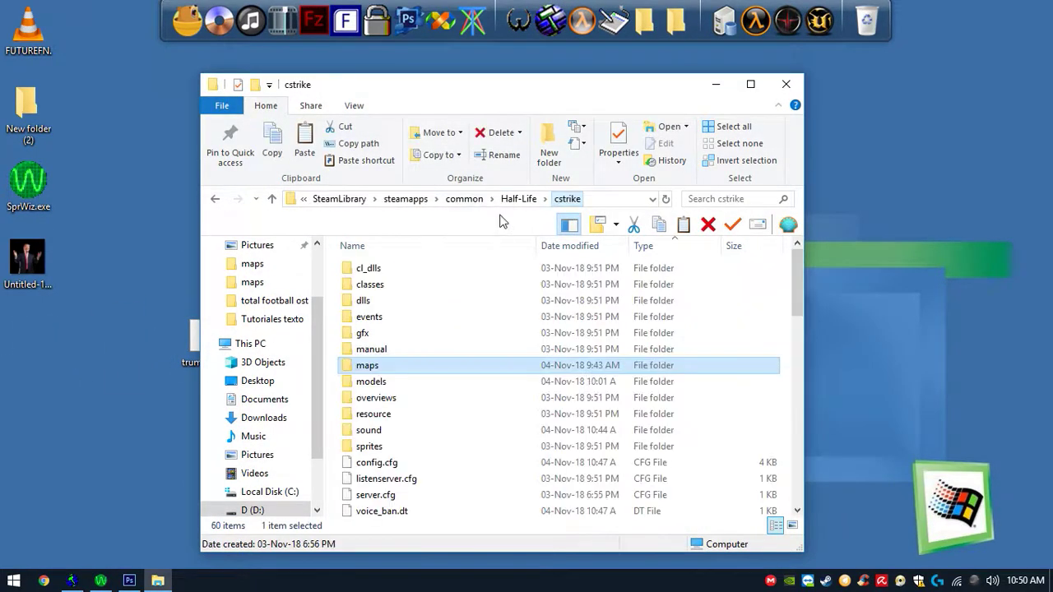
double_click(369, 447)
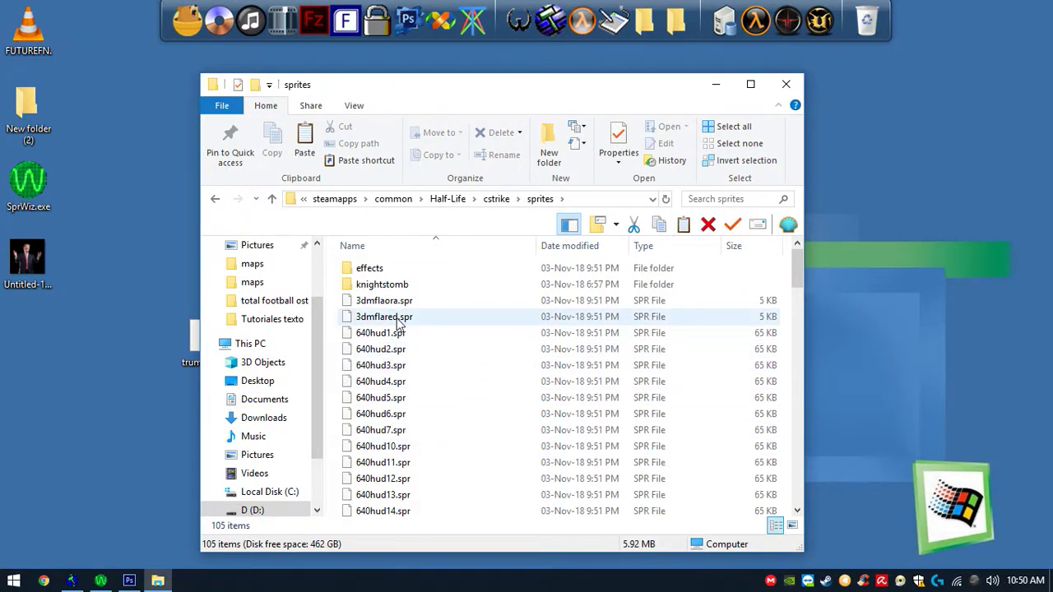
- Create a folder named test inside sprites, paste trump.spr into it, and close the window
key(ctrl+shift+n)
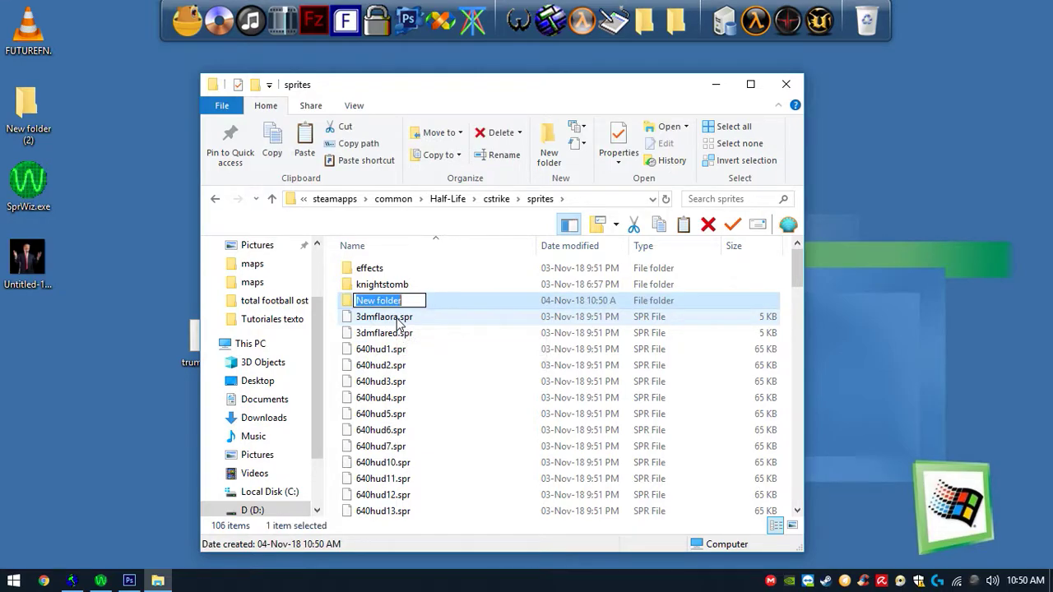
text(test)
key(Return)
double_click(387, 301)
key(ctrl+v)
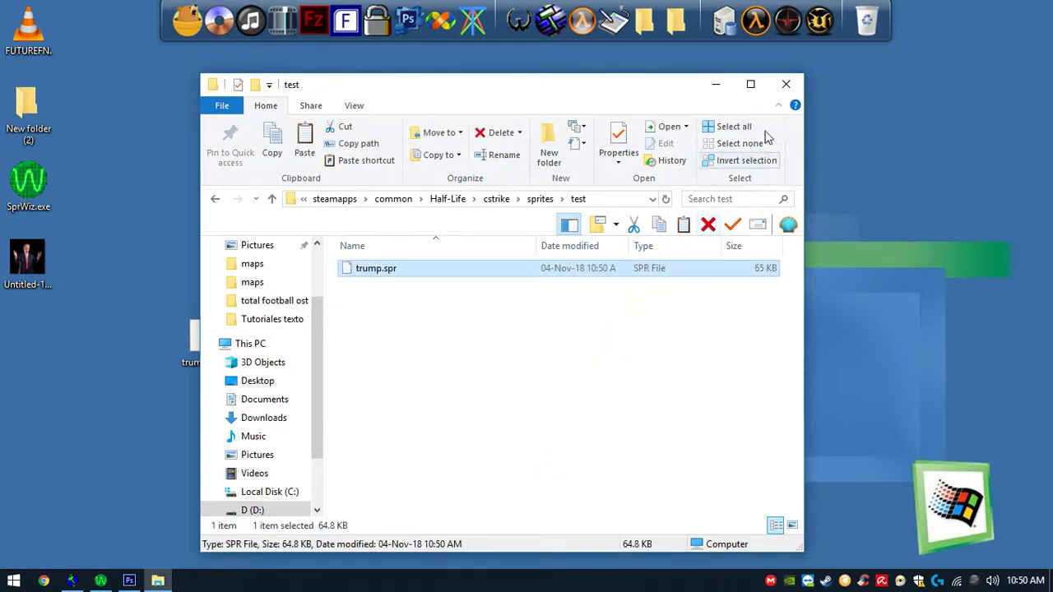
click(786, 84)
- Place a cycler_sprite entity in the map room with the Entity tool
click(78, 581)
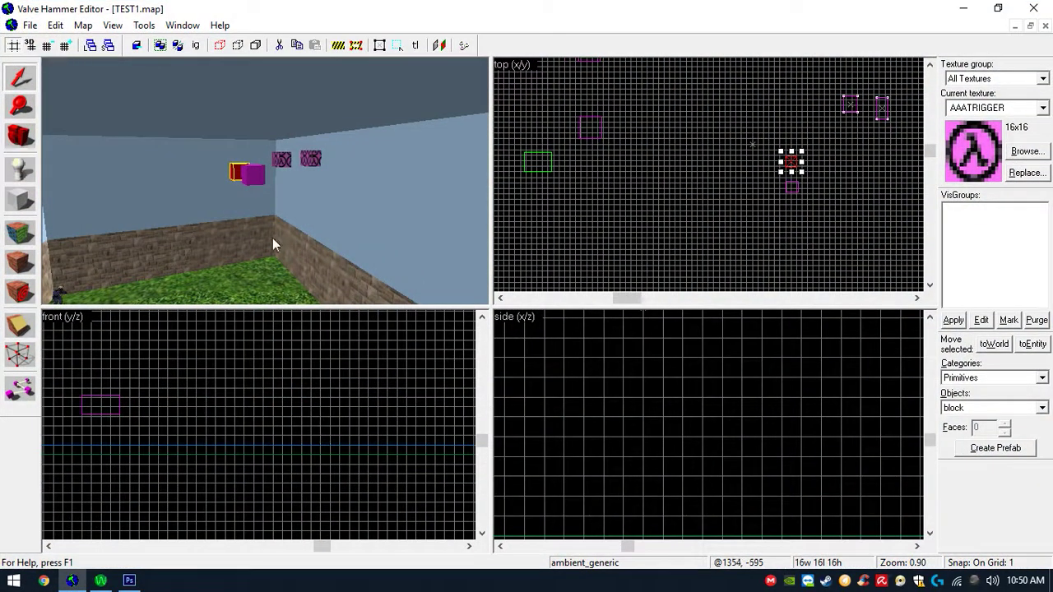
click(23, 165)
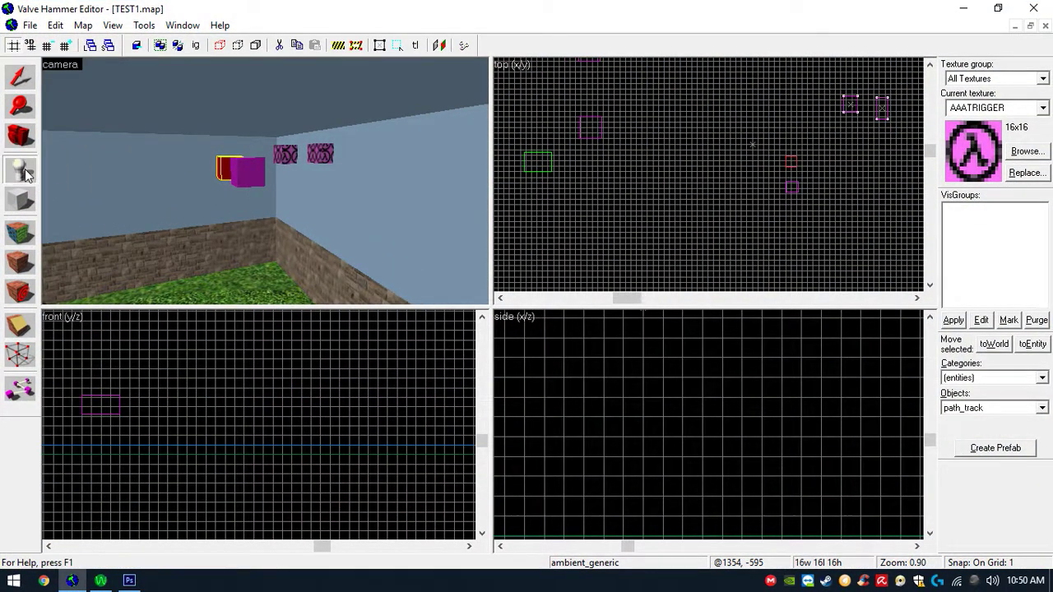
scroll(745, 207, down, 2)
scroll(772, 195, down, 5)
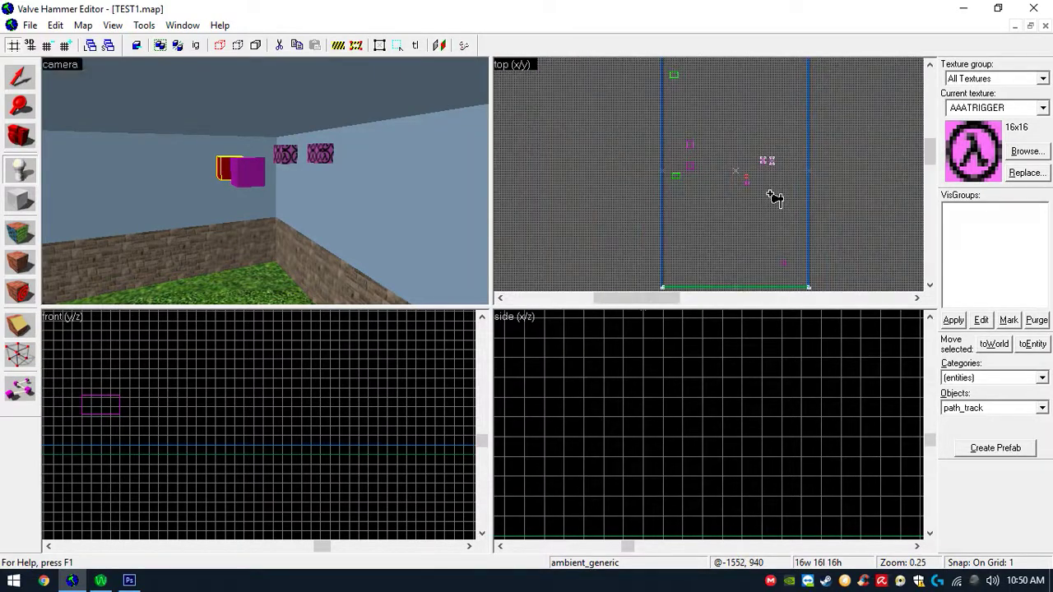
scroll(766, 99, up, 5)
click(794, 164)
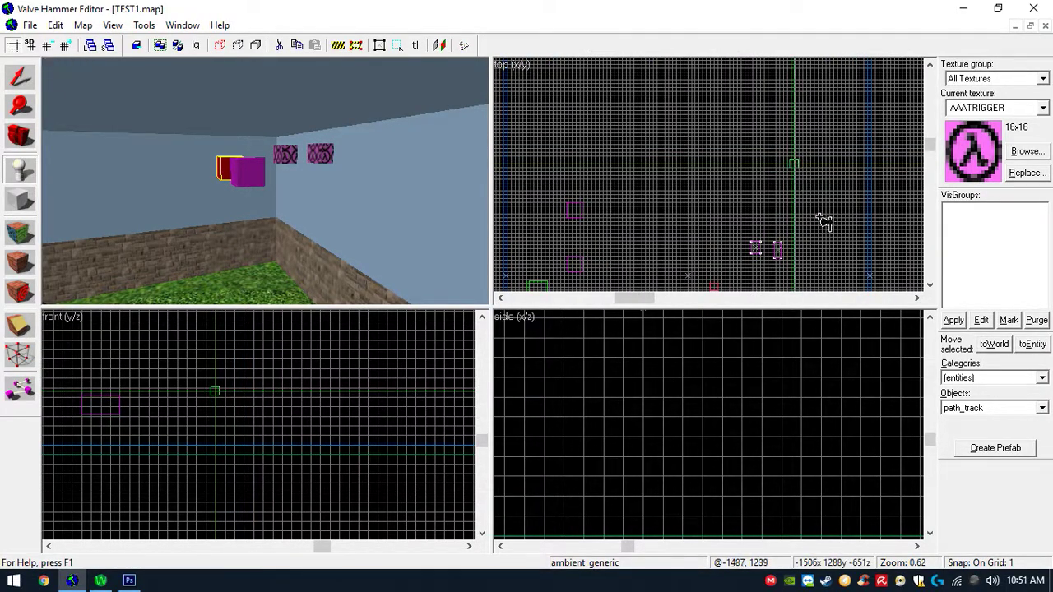
scroll(764, 487, down, 3)
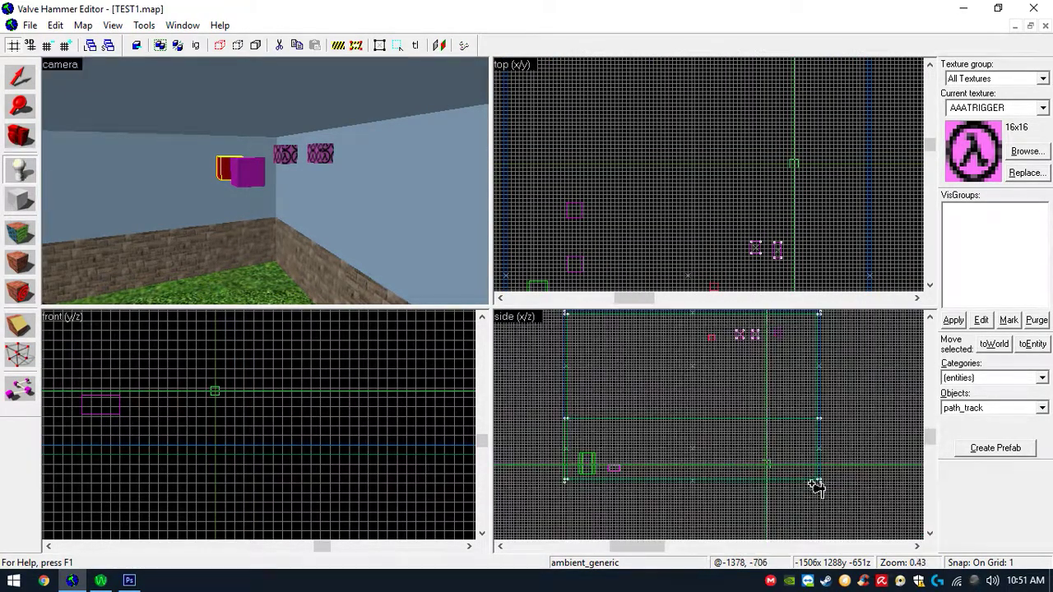
click(1020, 412)
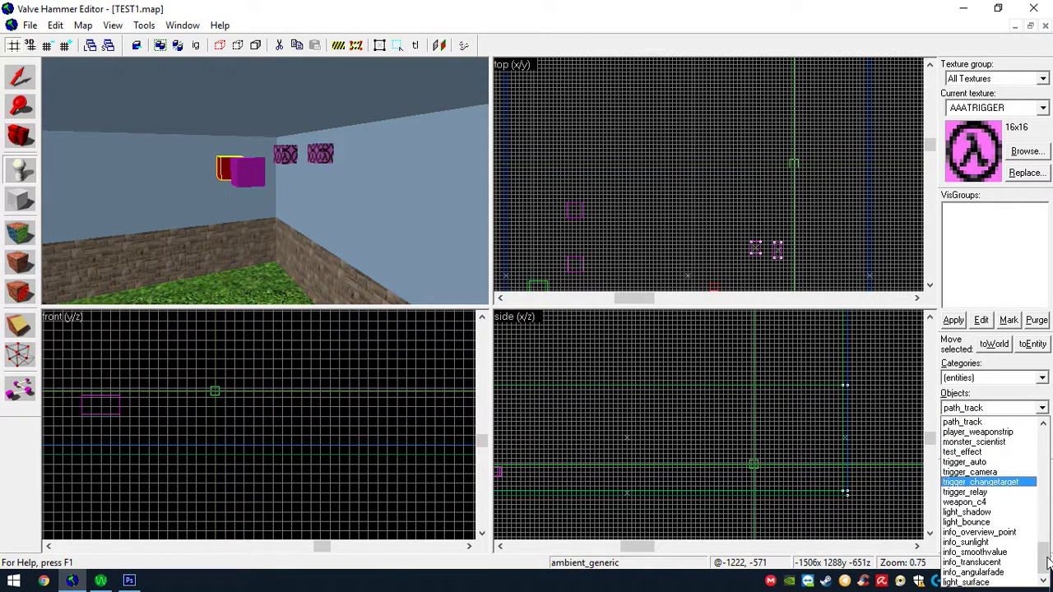
scroll(1017, 461, up, 15)
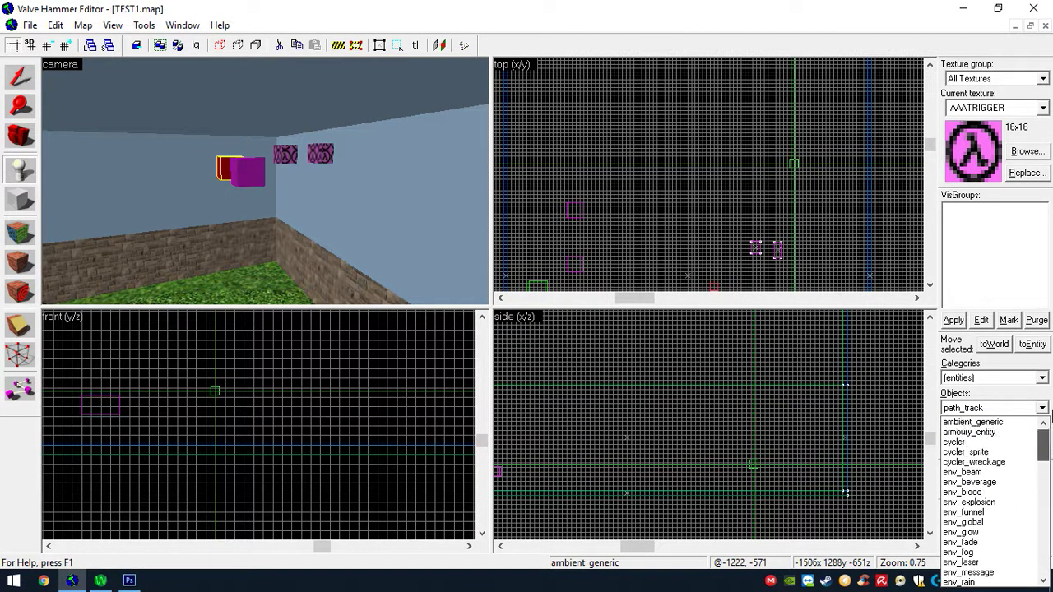
click(1015, 452)
click(740, 383)
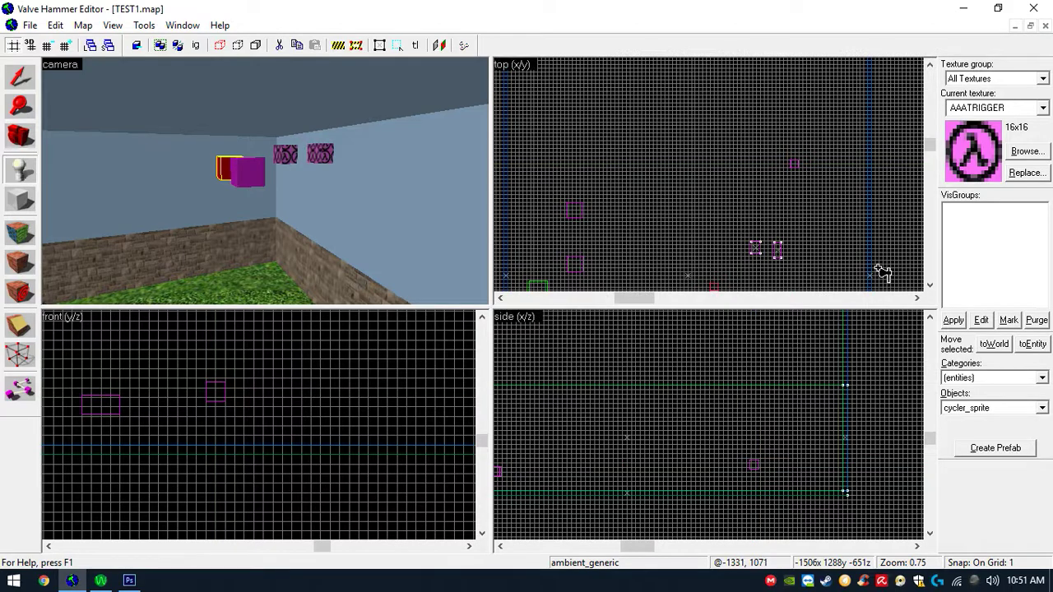
- Select the placed cycler_sprite entity and open its object properties
click(20, 77)
click(755, 468)
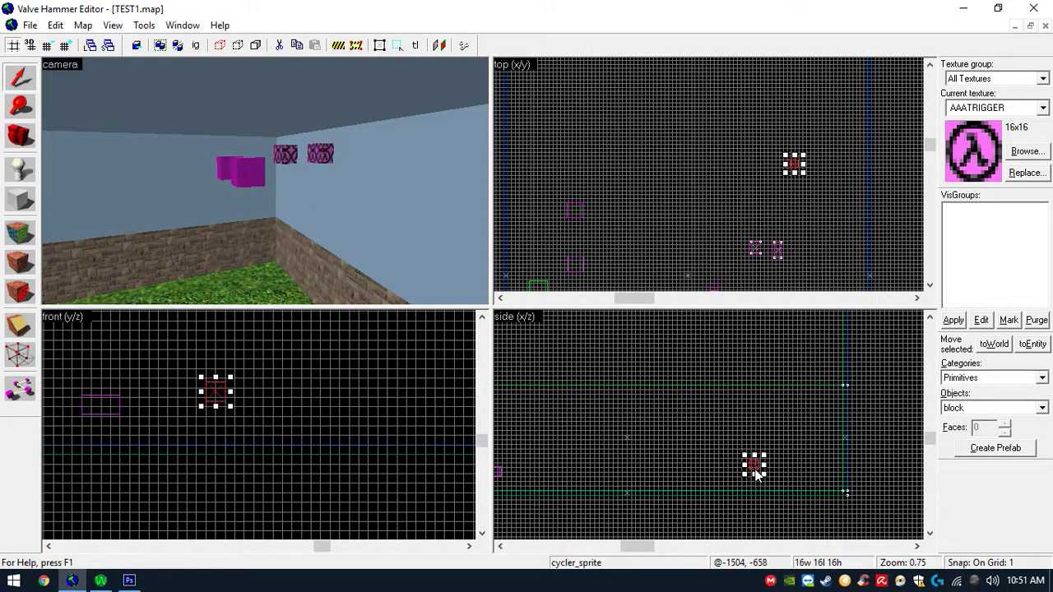
key(z)
key(w)
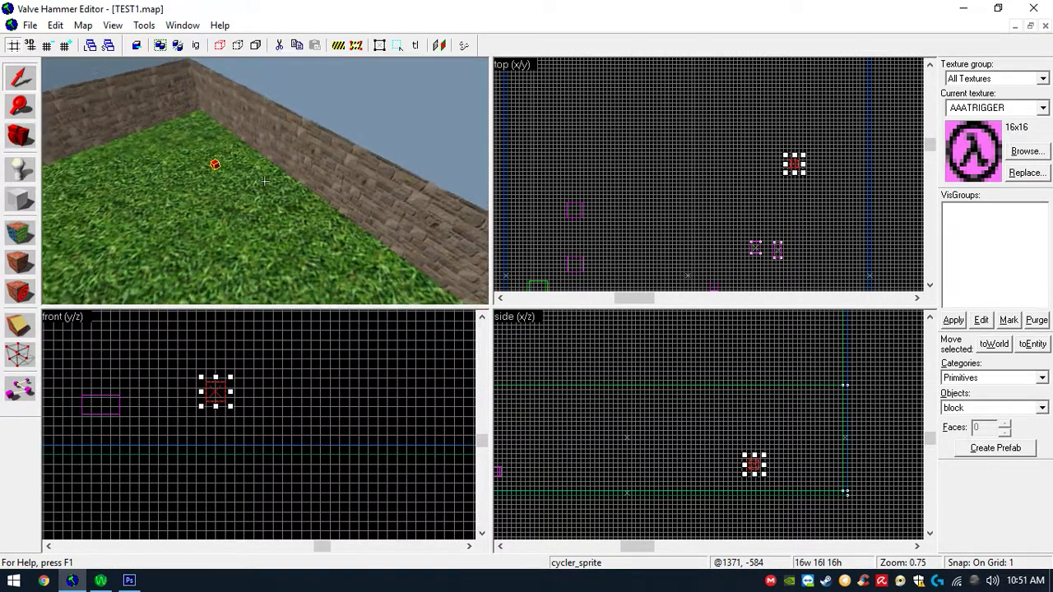
key(z)
key(alt+Return)
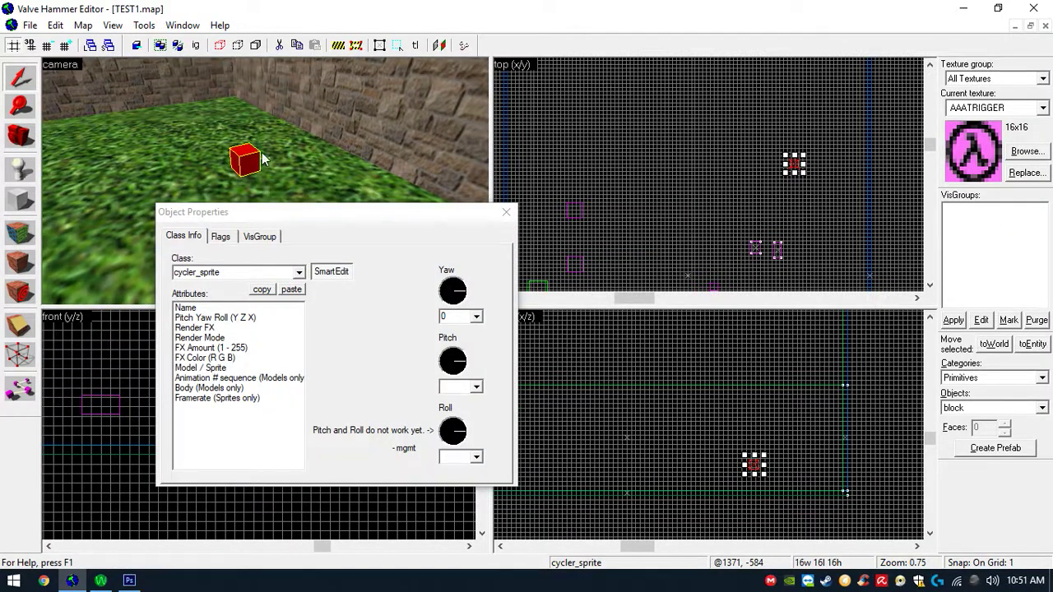
- Try to browse for trump.spr in the sprites test folder for the entity's Model / Sprite attribute
click(265, 368)
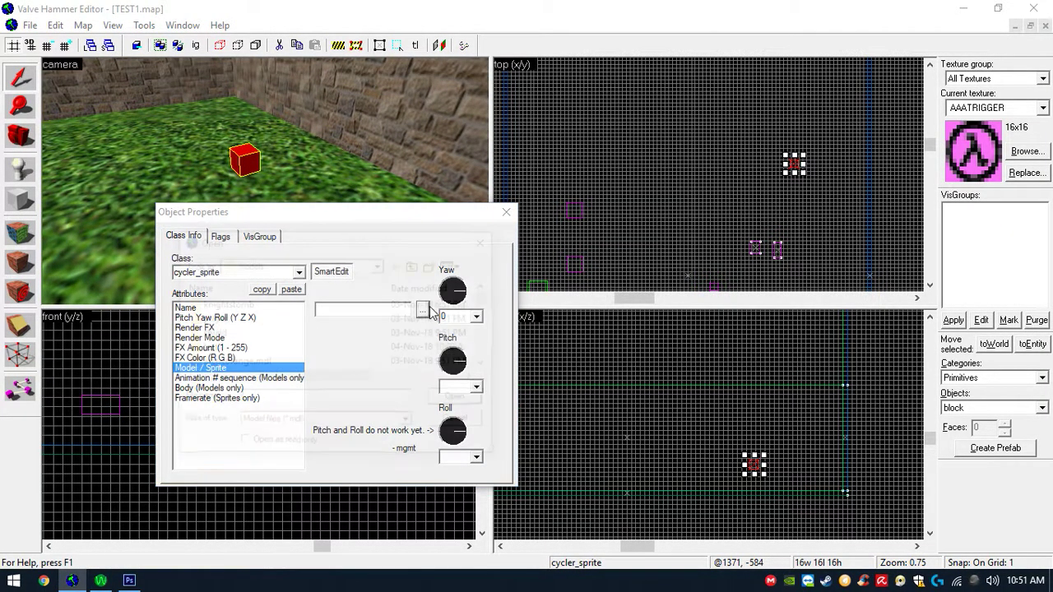
click(422, 303)
double_click(274, 347)
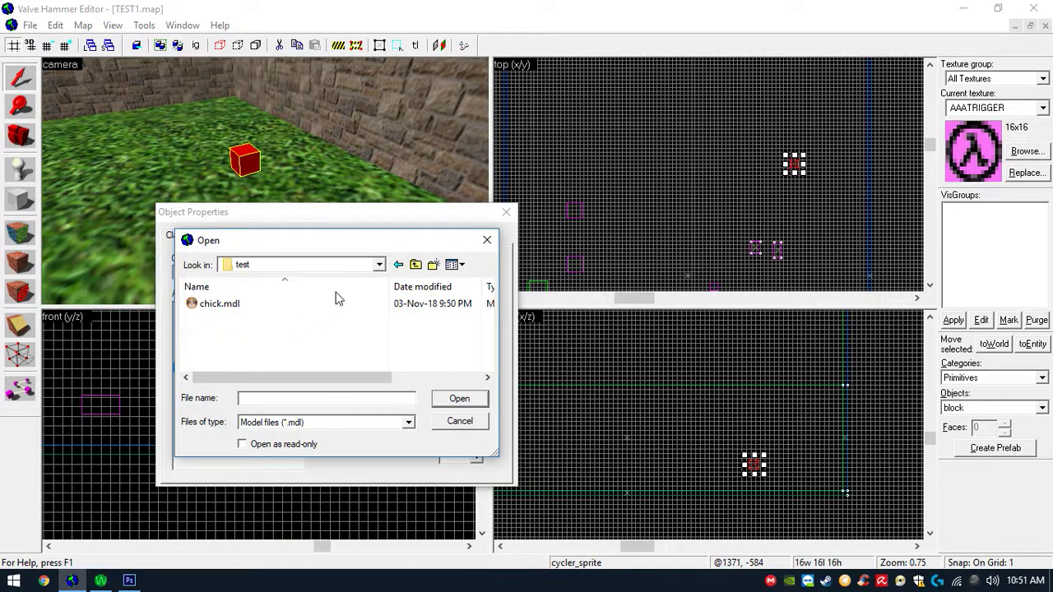
click(415, 265)
click(415, 265)
scroll(299, 328, down, 1)
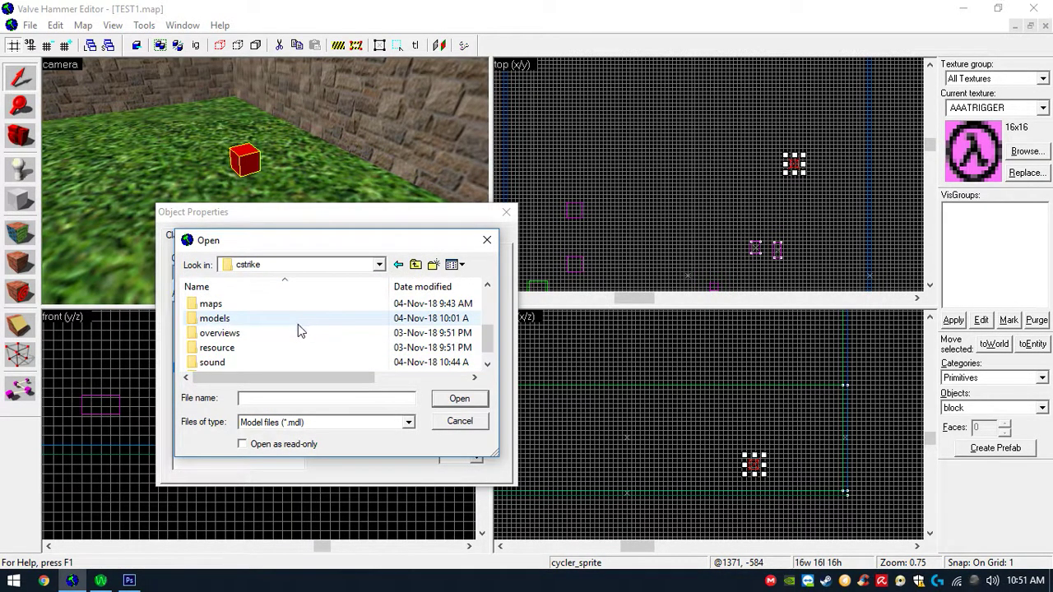
scroll(280, 333, up, 1)
scroll(260, 344, down, 1)
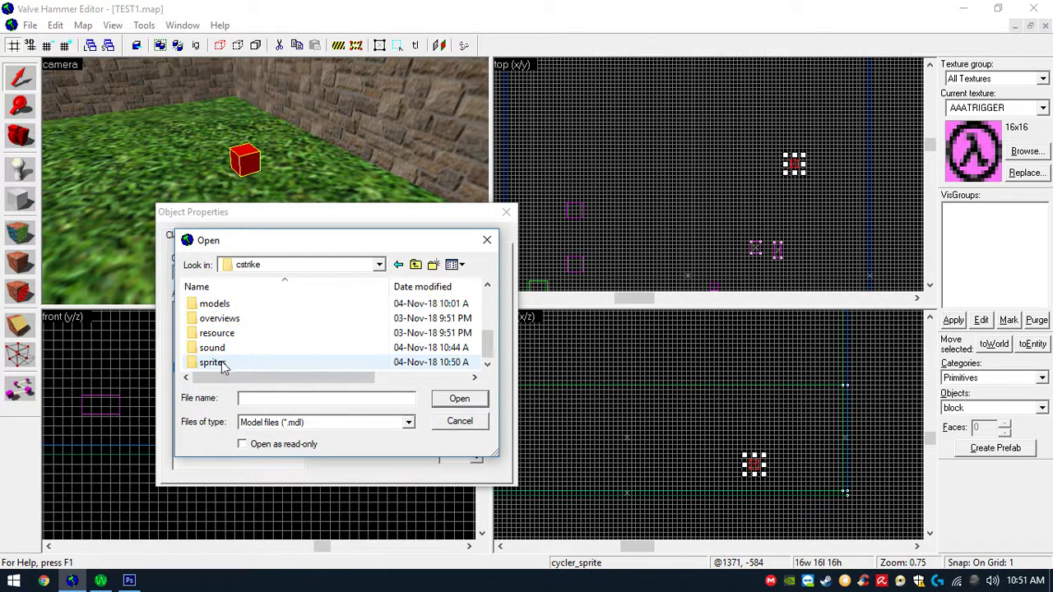
double_click(247, 363)
double_click(243, 332)
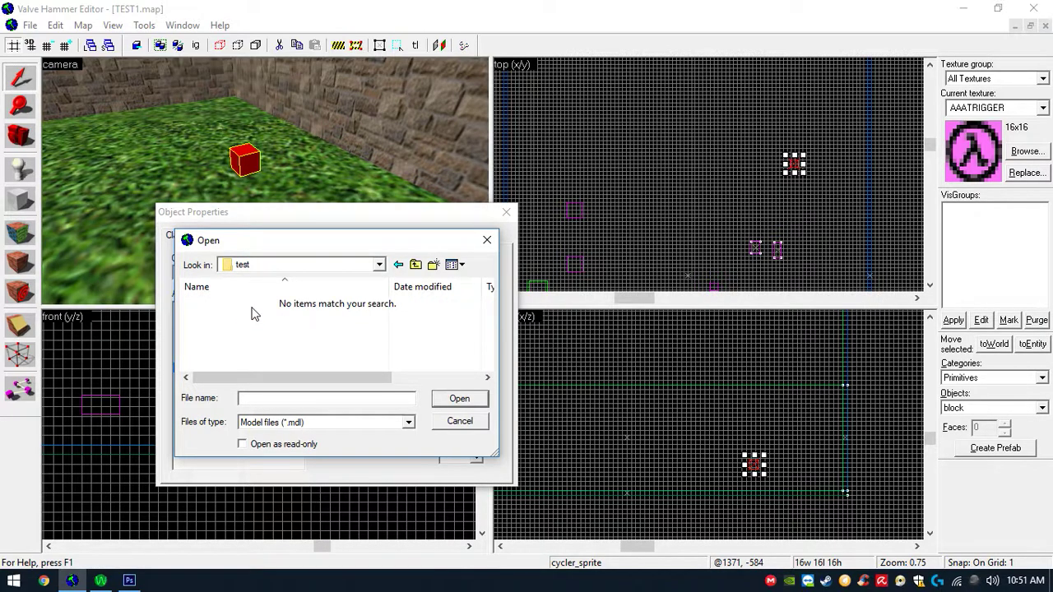
click(326, 417)
click(349, 426)
click(457, 425)
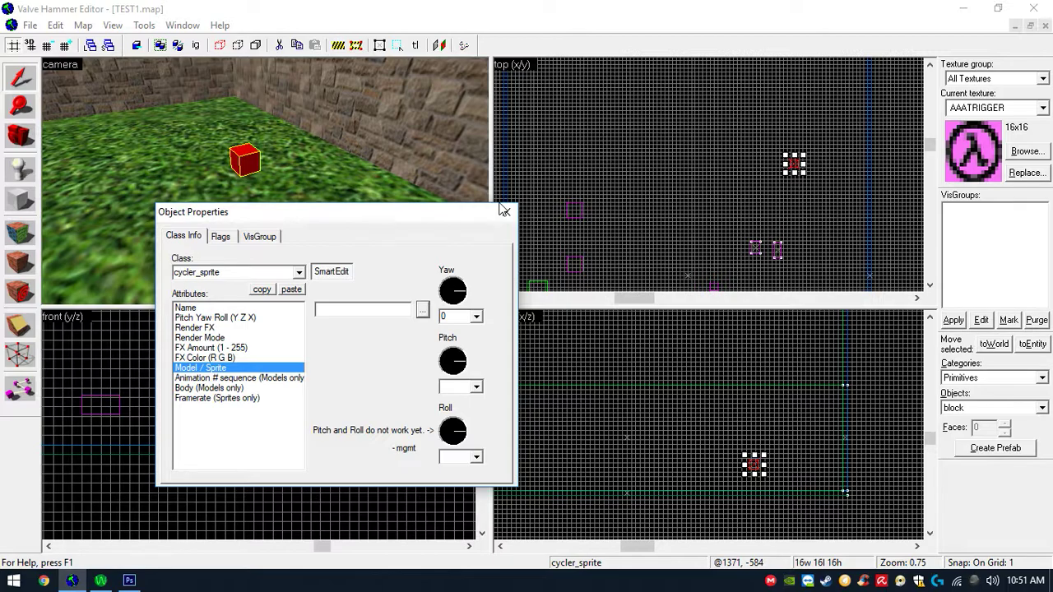
- Change the entity's class to cycler
click(299, 272)
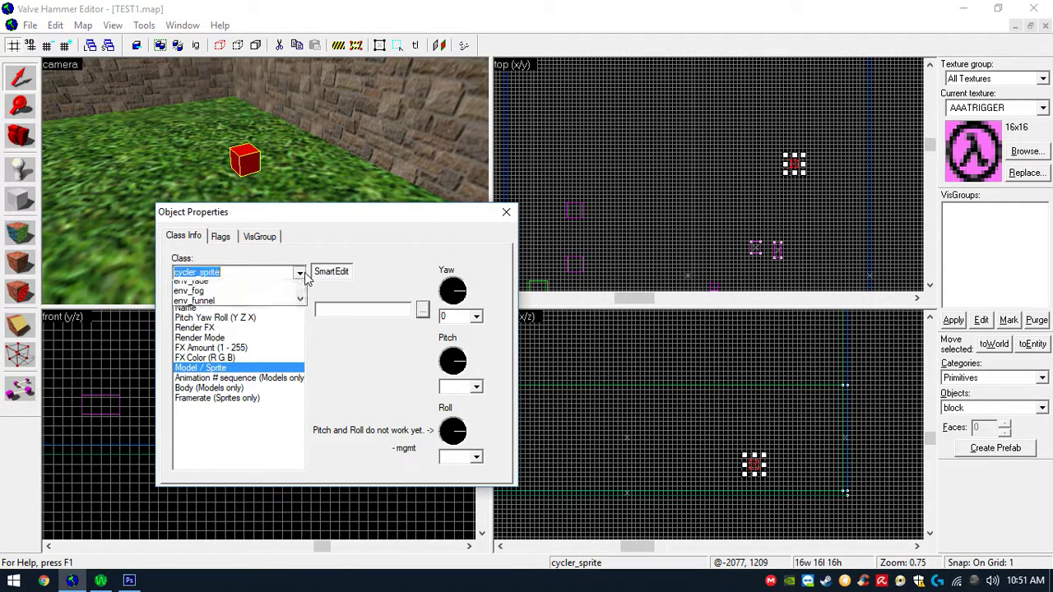
scroll(301, 305, up, 1)
mouse_move(300, 302)
mouse_down()
mouse_move(301, 337)
mouse_move(304, 314)
mouse_up()
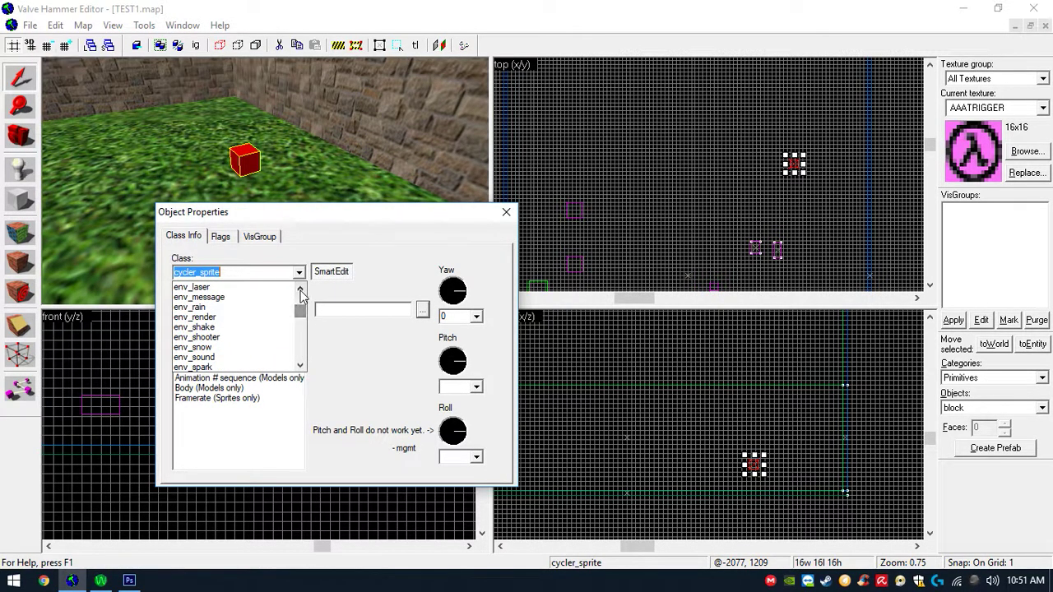
click(302, 285)
click(300, 288)
click(300, 288)
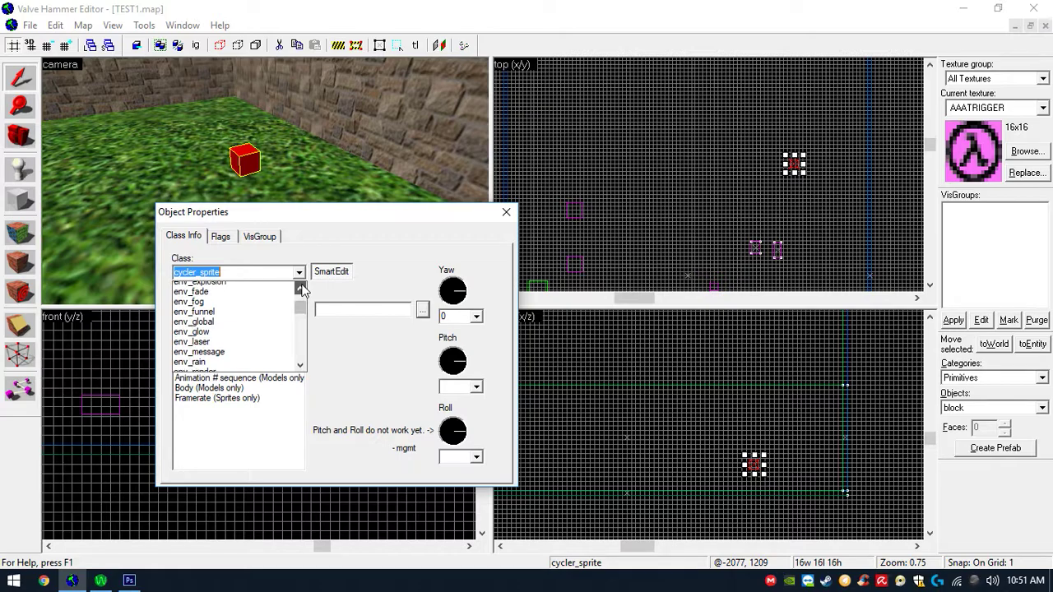
click(300, 288)
click(301, 288)
click(301, 286)
click(301, 287)
drag(300, 299, 299, 296)
click(278, 307)
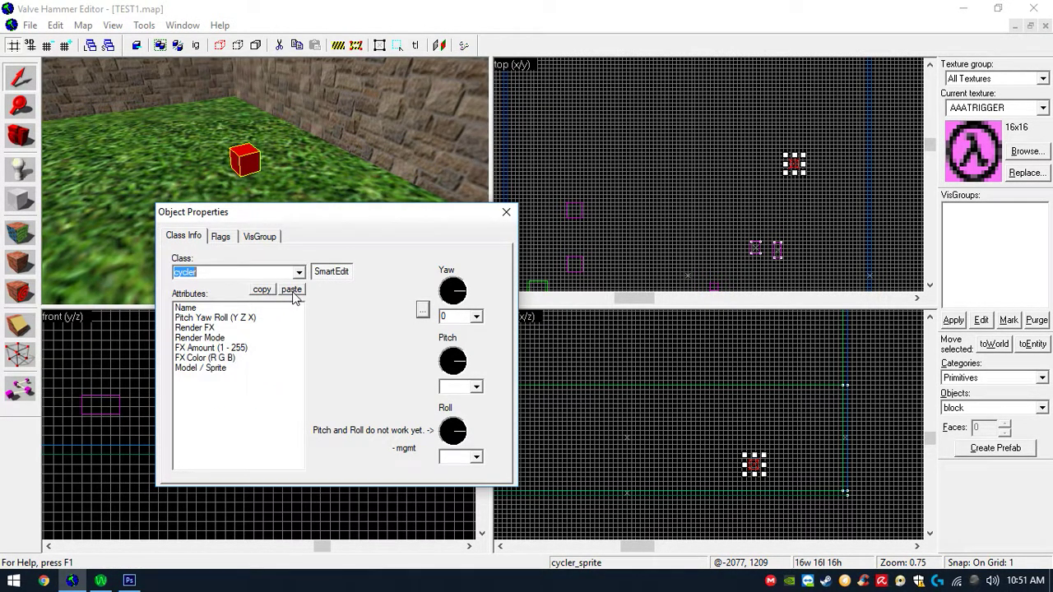
- Try again to browse the sprites test folder for the Model / Sprite file of the cycler
click(253, 338)
click(255, 368)
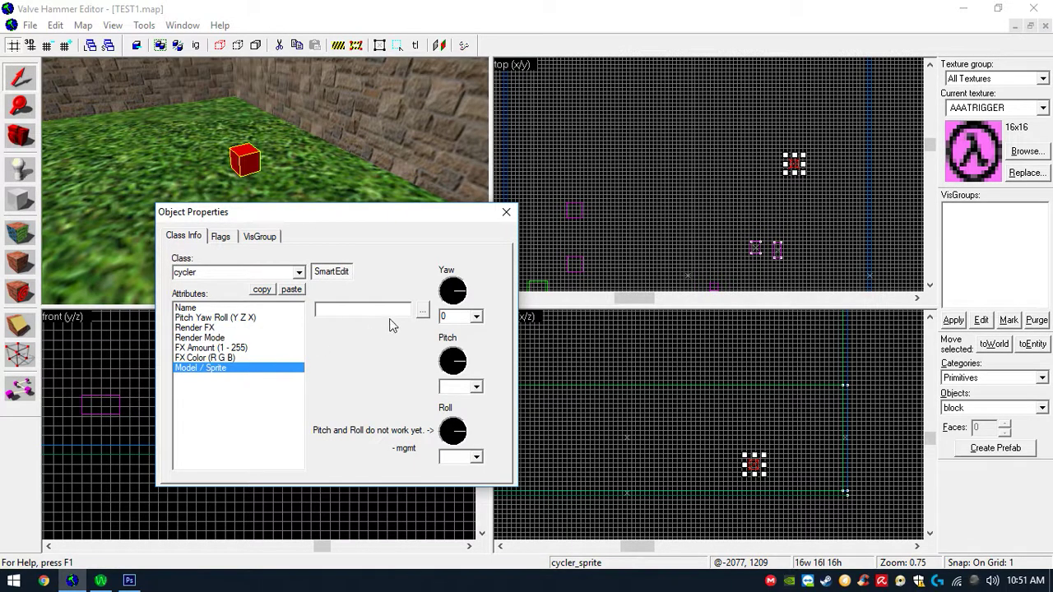
click(421, 315)
click(369, 321)
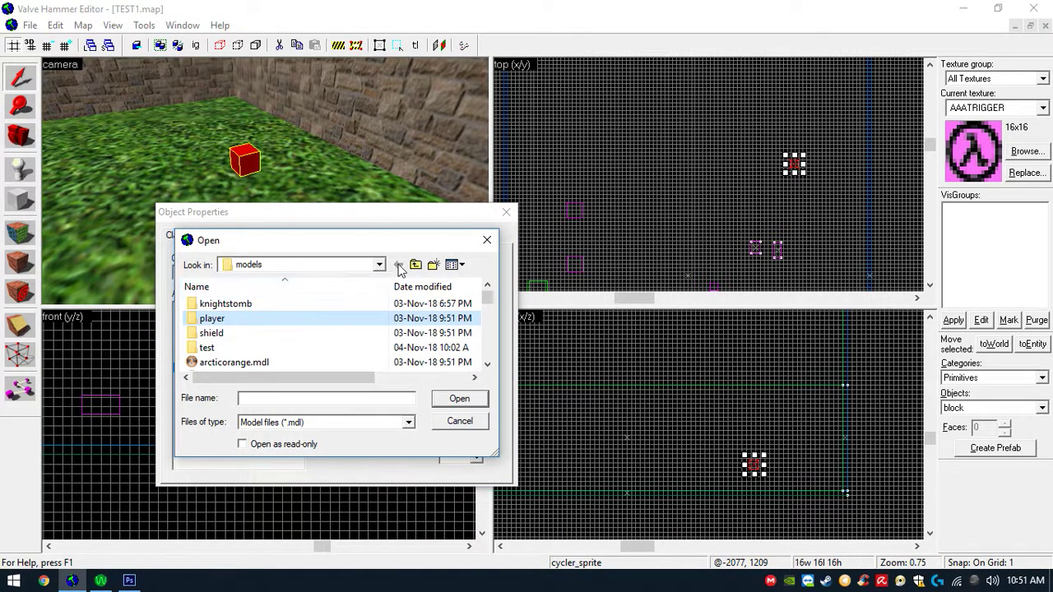
click(416, 264)
scroll(308, 346, down, 1)
scroll(266, 352, up, 1)
scroll(284, 325, down, 1)
double_click(256, 360)
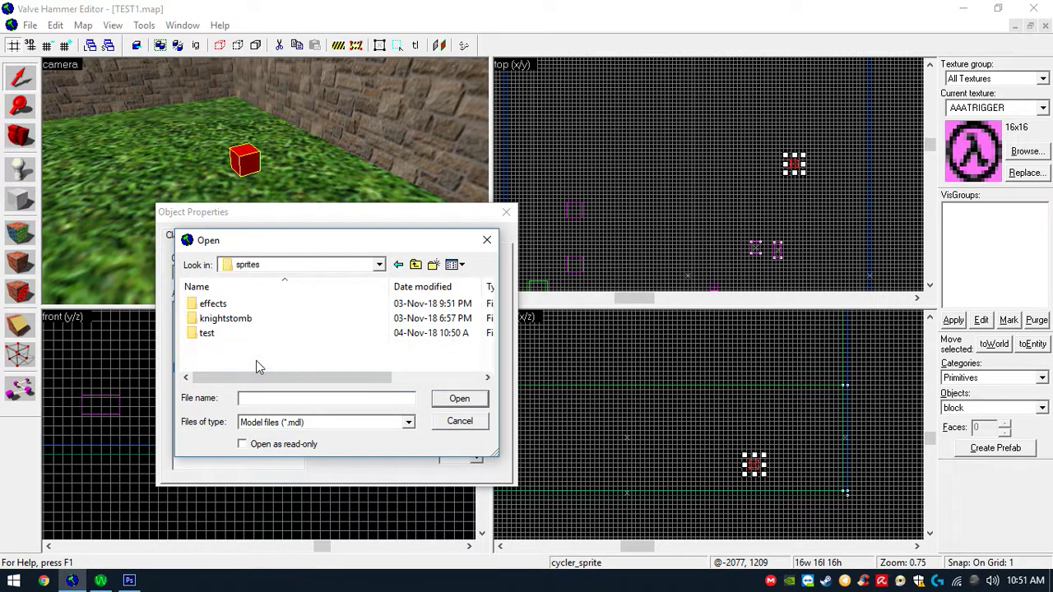
double_click(261, 333)
click(313, 421)
click(312, 429)
click(459, 401)
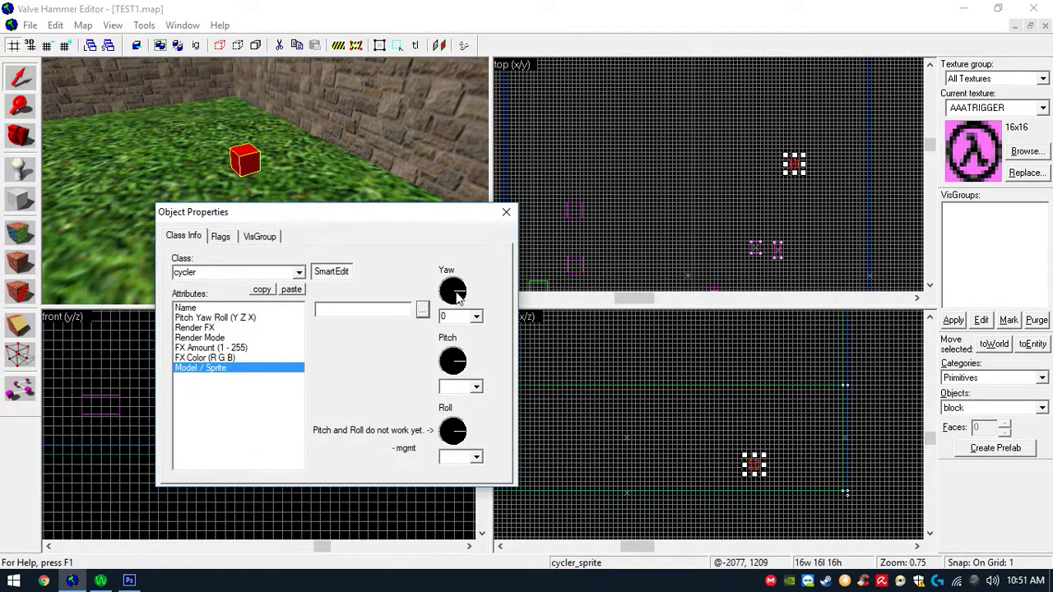
- Open the notes file poner texturas transparencias.txt in Mapping's Tutoriales texto folder and read its sprite instructions
key(super)
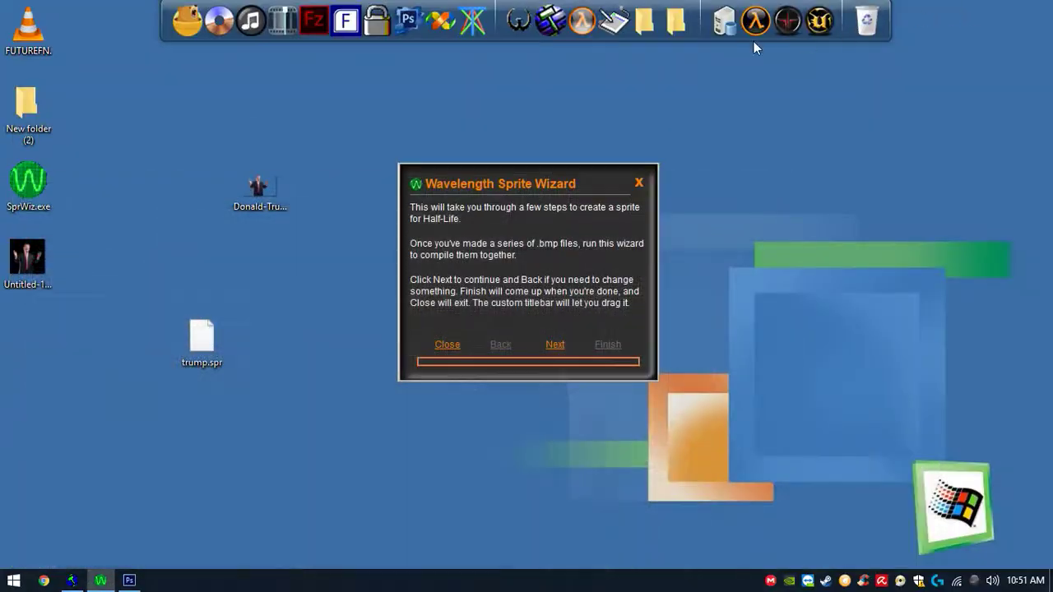
click(641, 27)
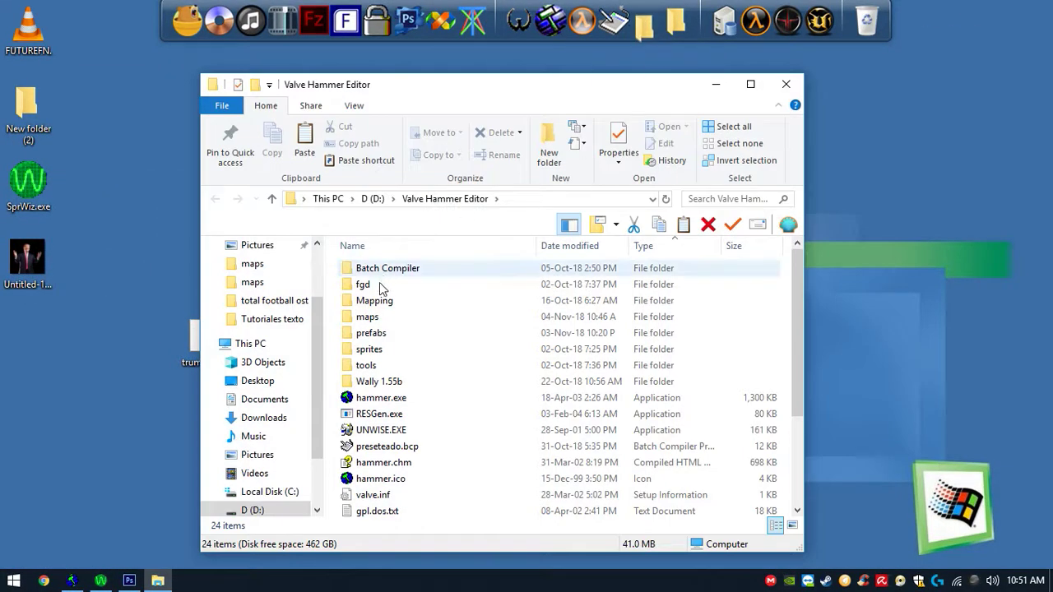
double_click(372, 301)
double_click(385, 301)
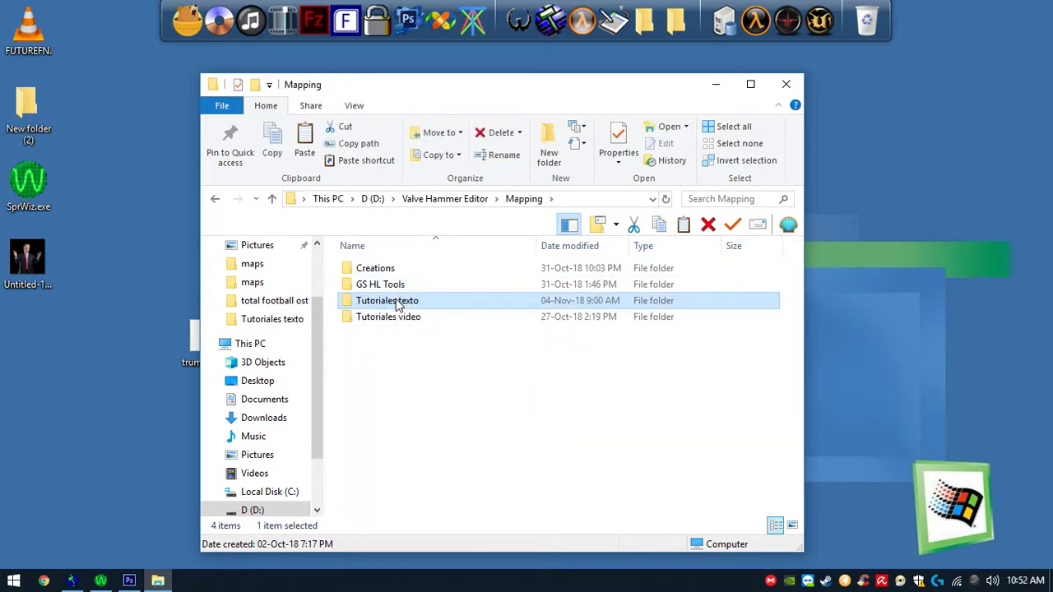
scroll(522, 298, down, 1)
scroll(521, 298, down, 1)
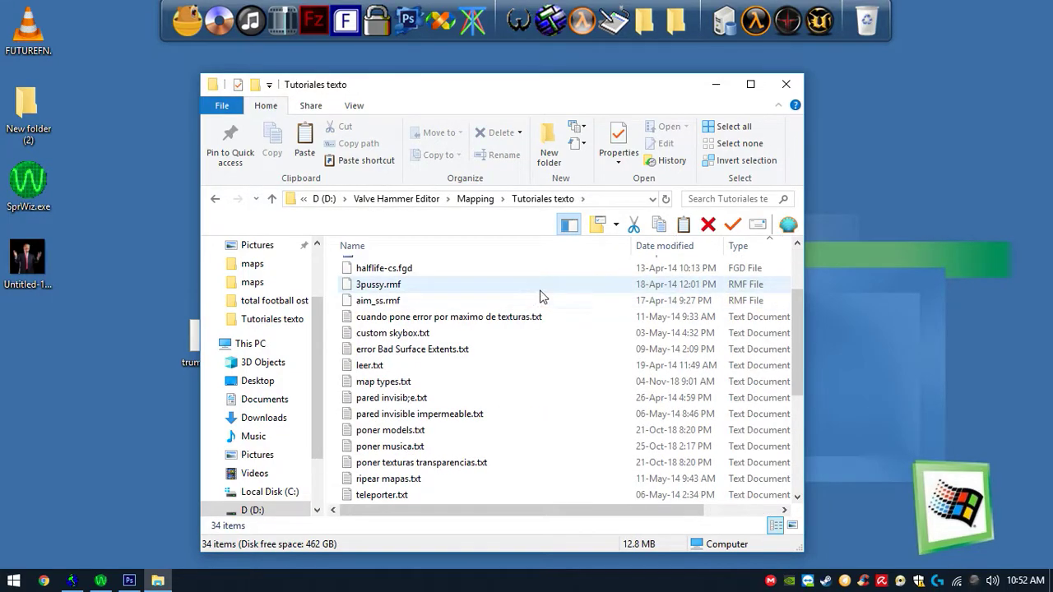
scroll(548, 302, down, 1)
scroll(550, 308, down, 1)
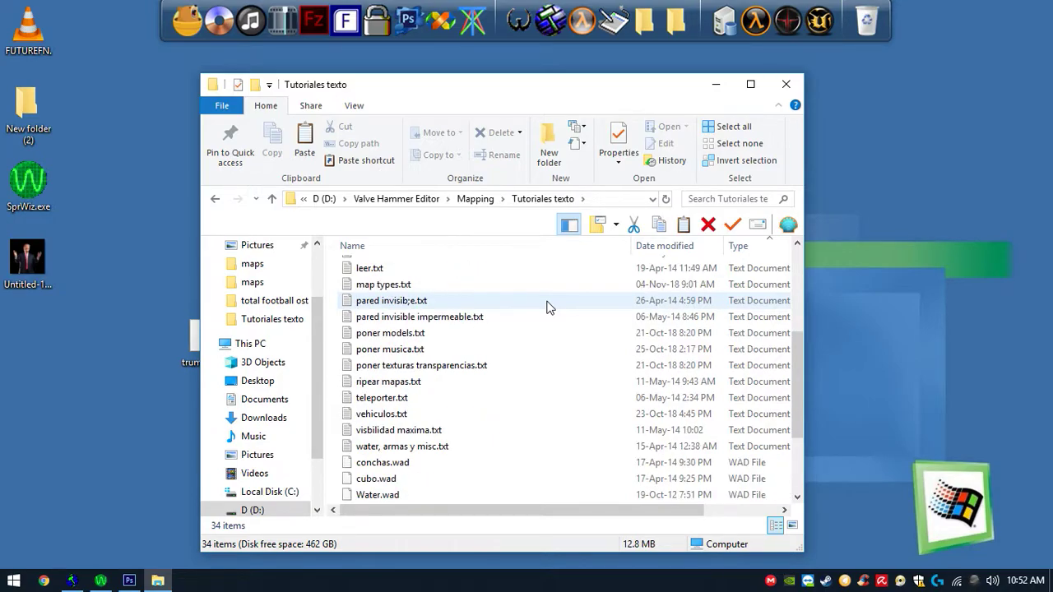
double_click(502, 368)
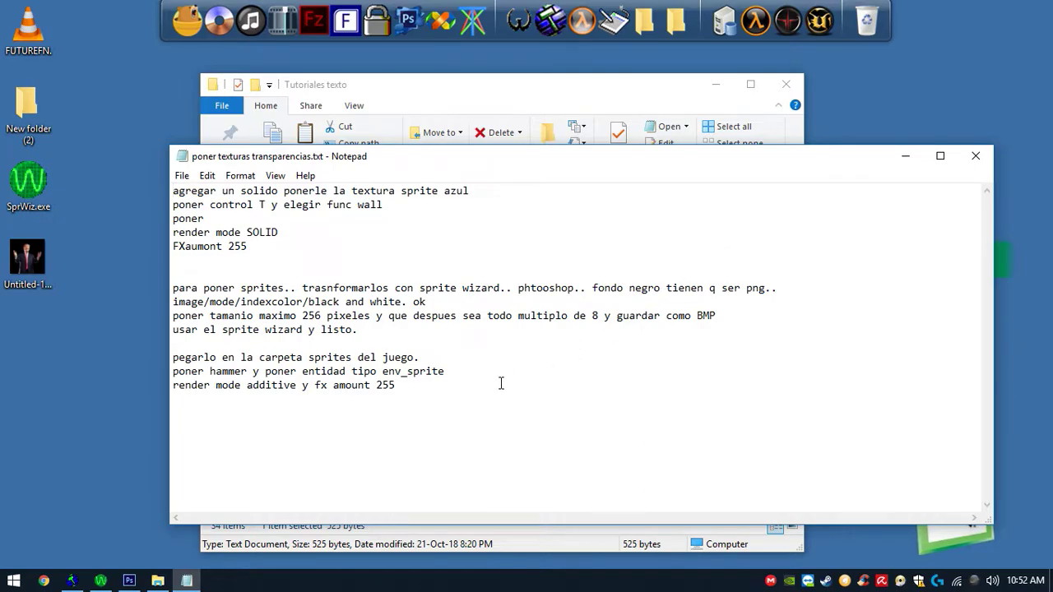
drag(501, 383, 401, 376)
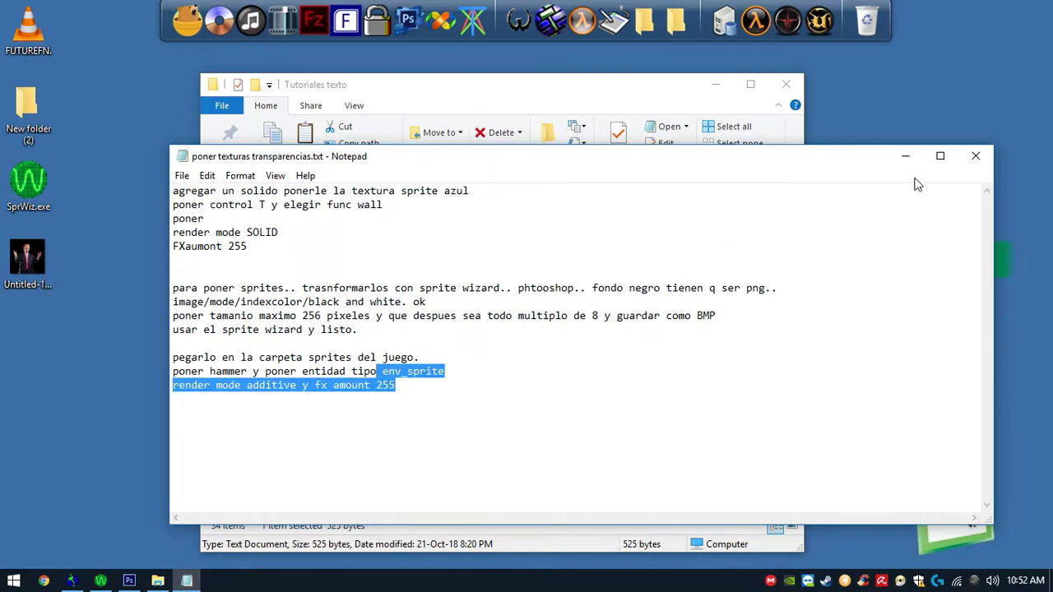
click(972, 156)
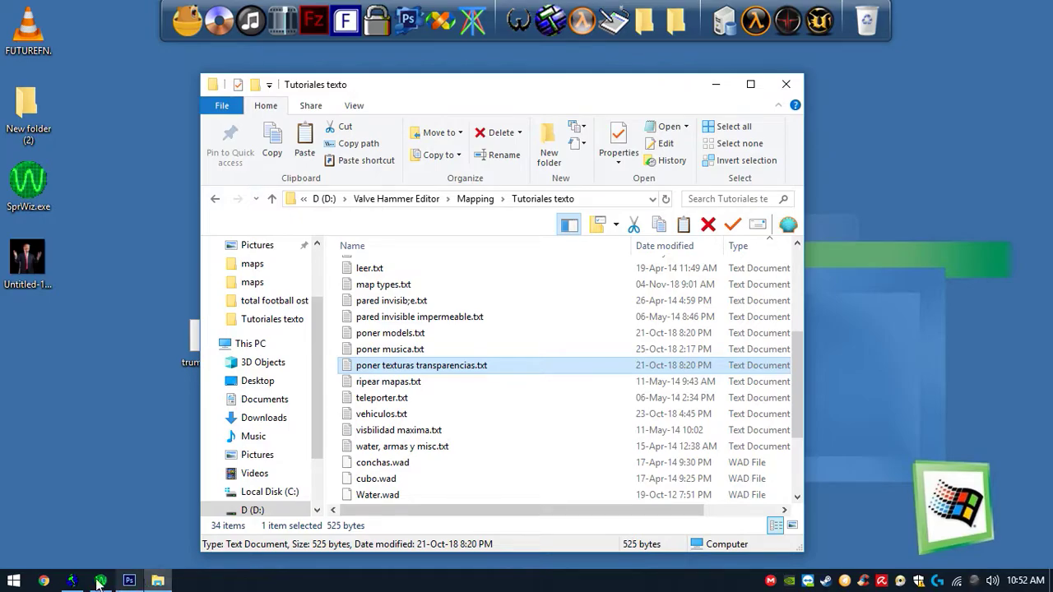
- Change the entity class to env_sprite and set its Sprite Name to sprites/test/trump.spr
click(72, 581)
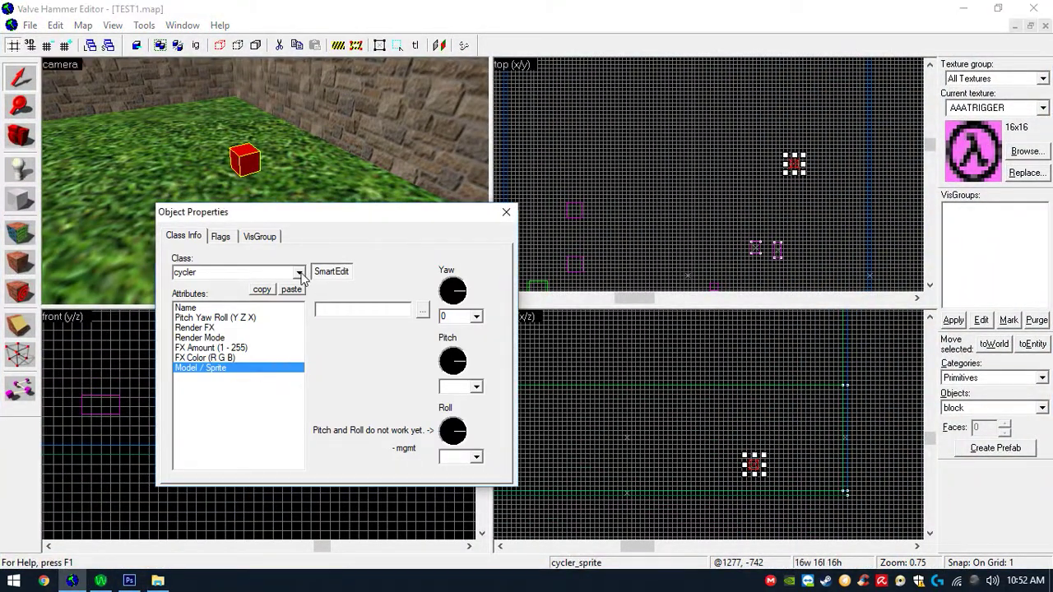
click(301, 273)
drag(299, 304, 302, 312)
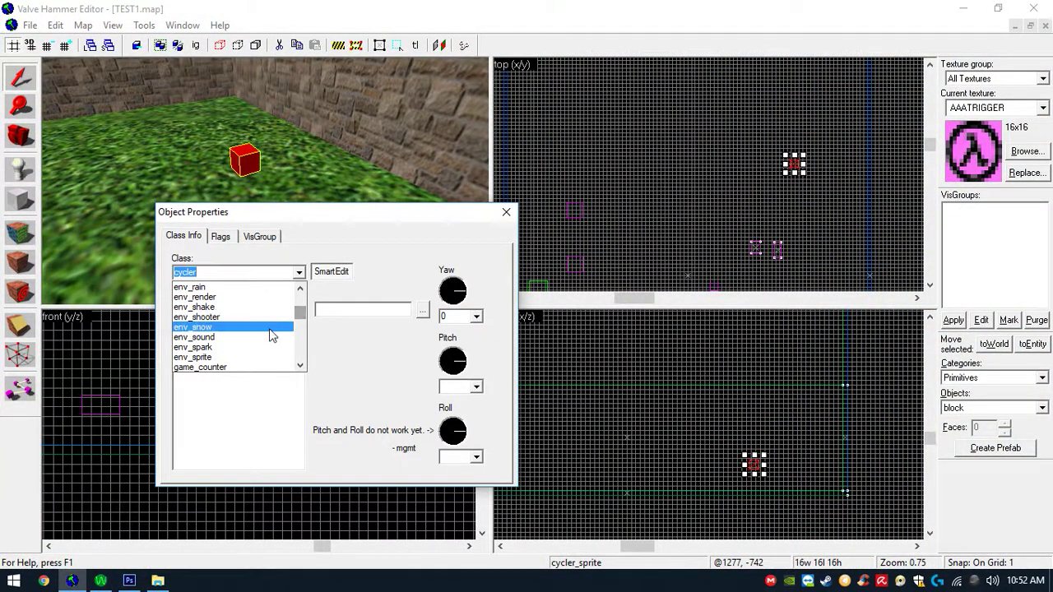
click(235, 357)
click(214, 378)
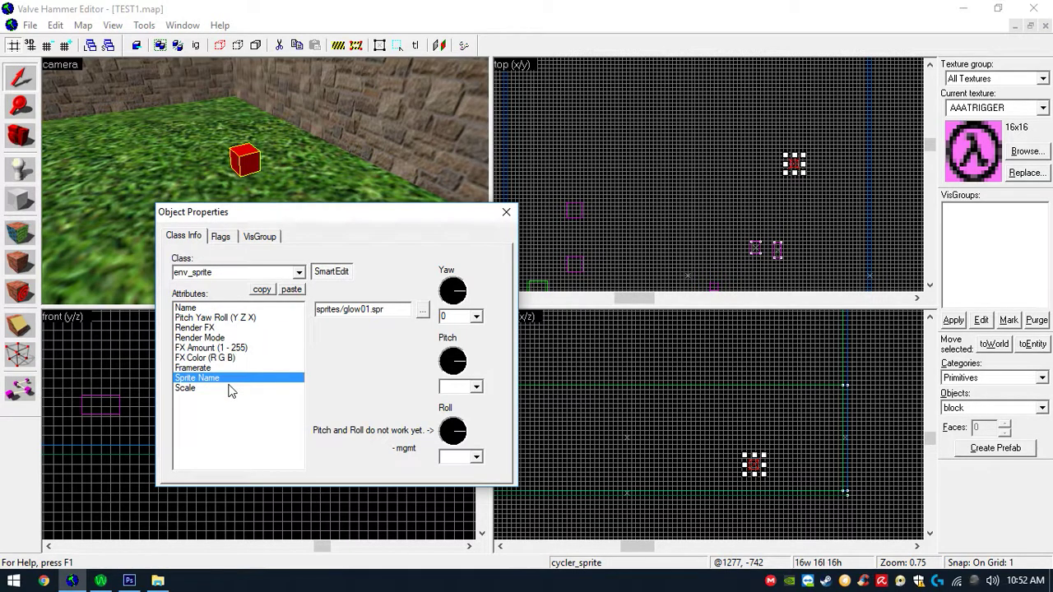
click(426, 309)
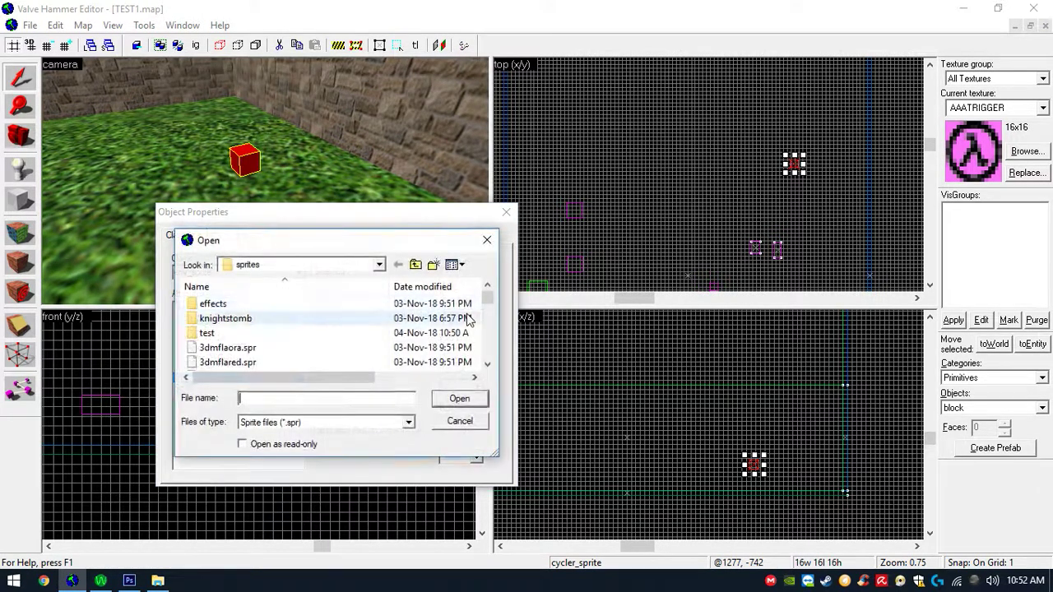
double_click(284, 334)
double_click(276, 306)
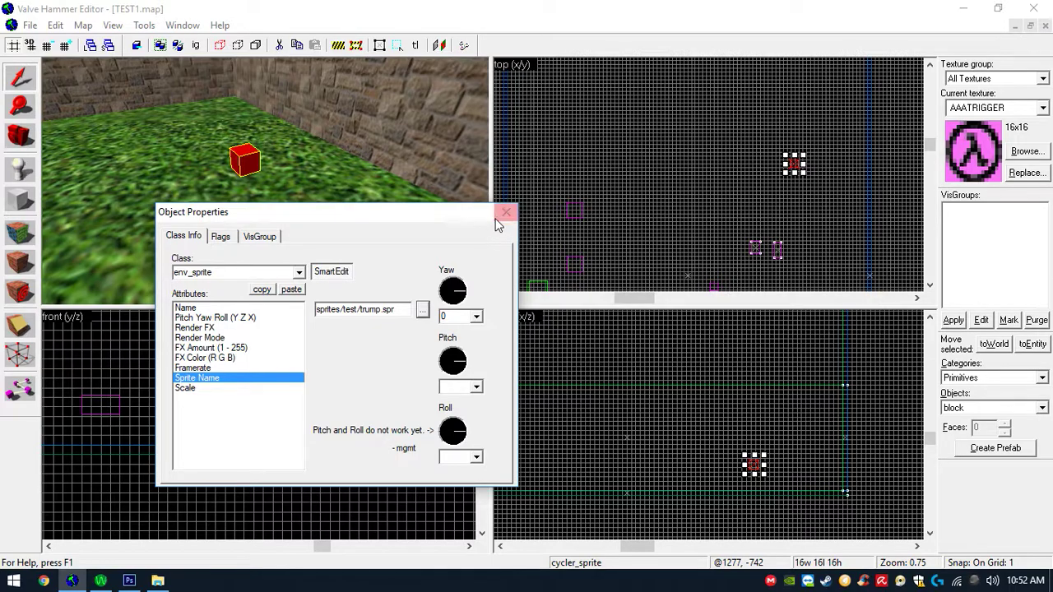
- Set the sprite entity's render mode to Additive
click(280, 338)
click(277, 347)
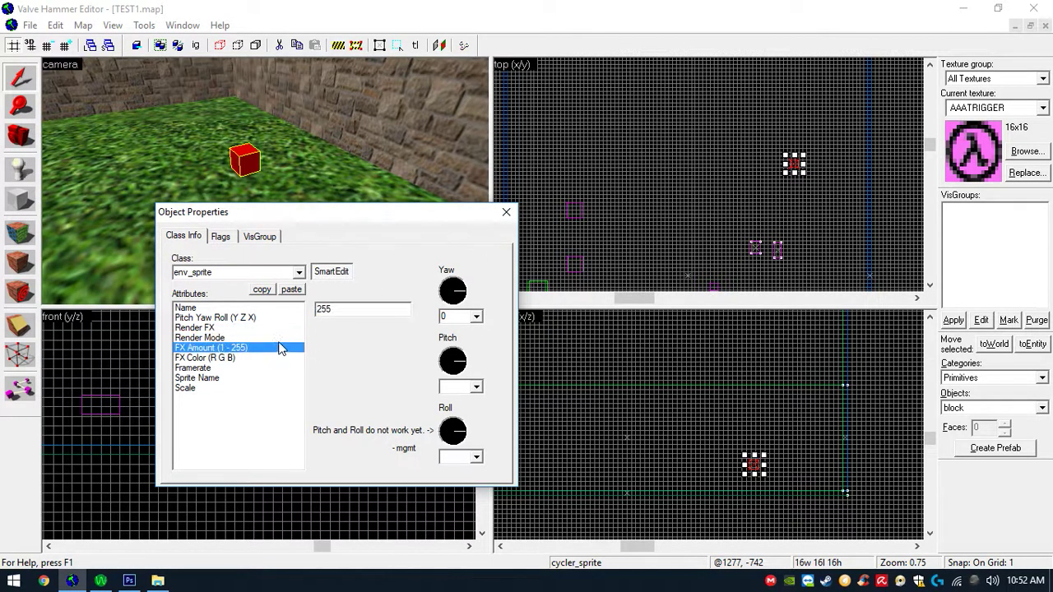
click(256, 337)
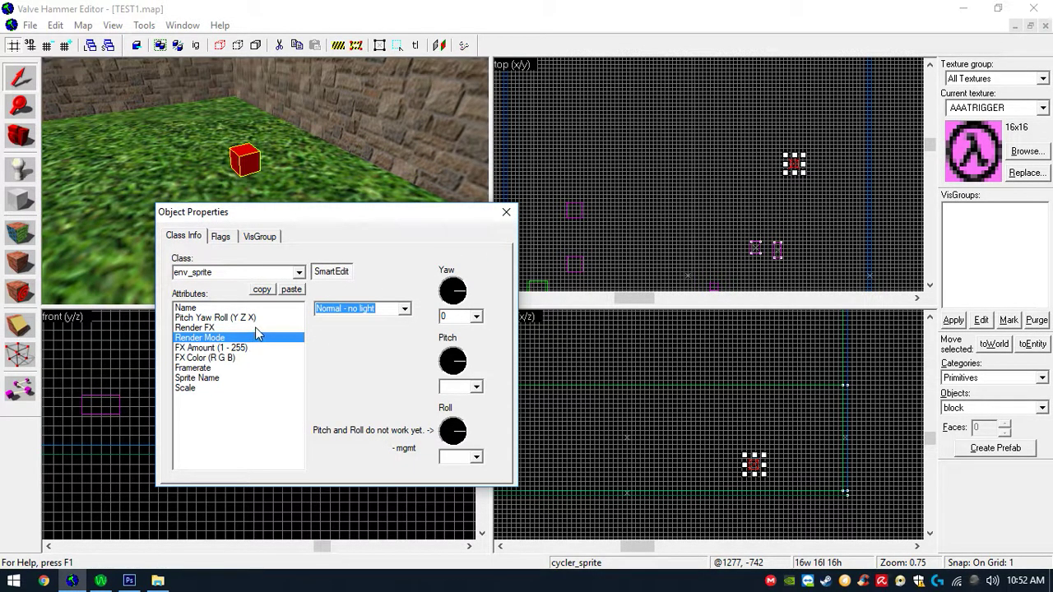
click(404, 309)
click(343, 371)
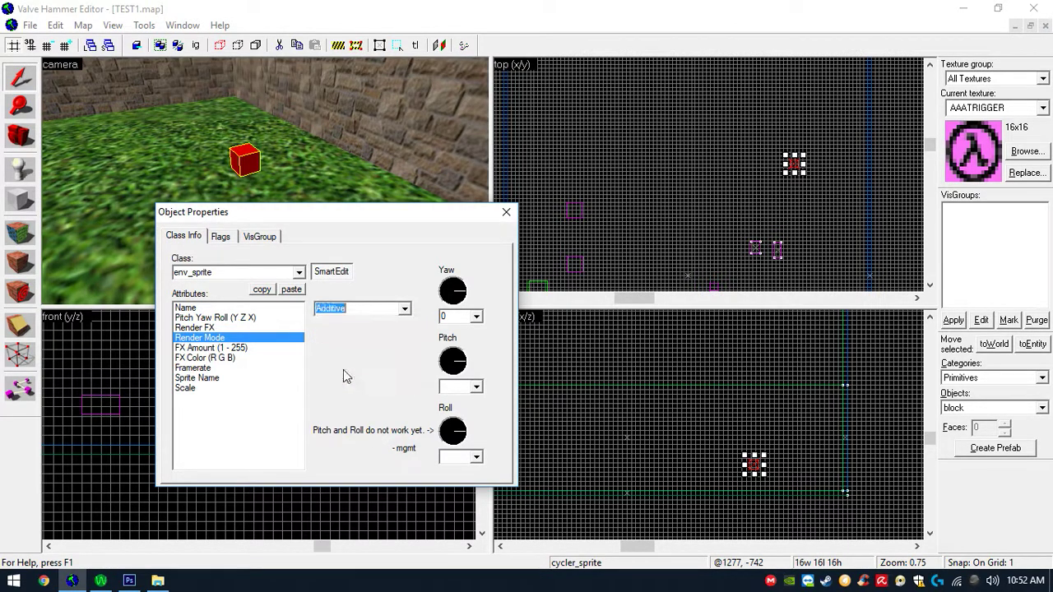
- Reopen the transparency notes file to check the sprite instructions
click(158, 581)
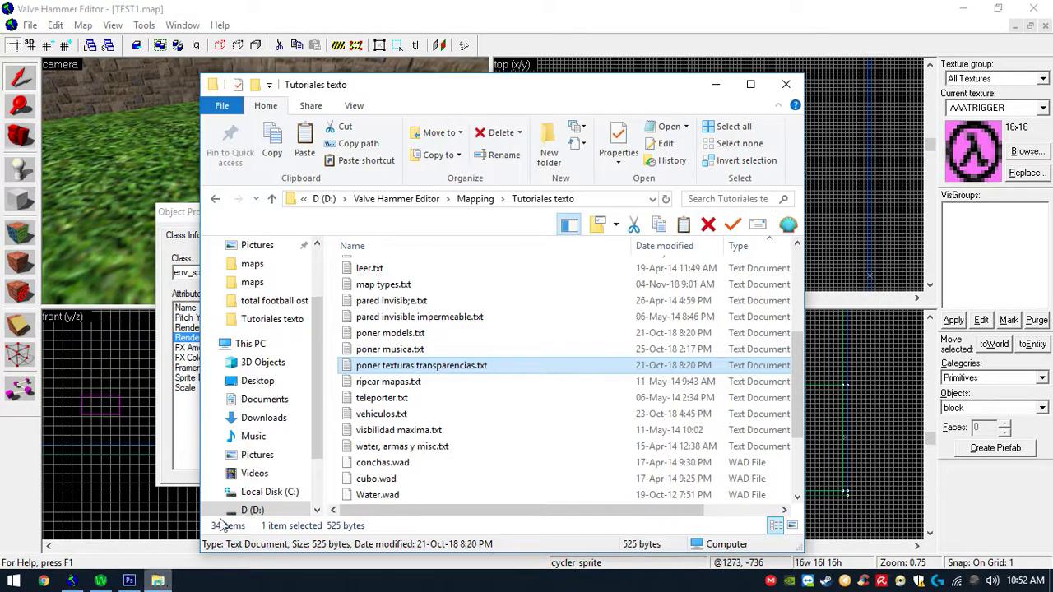
double_click(379, 367)
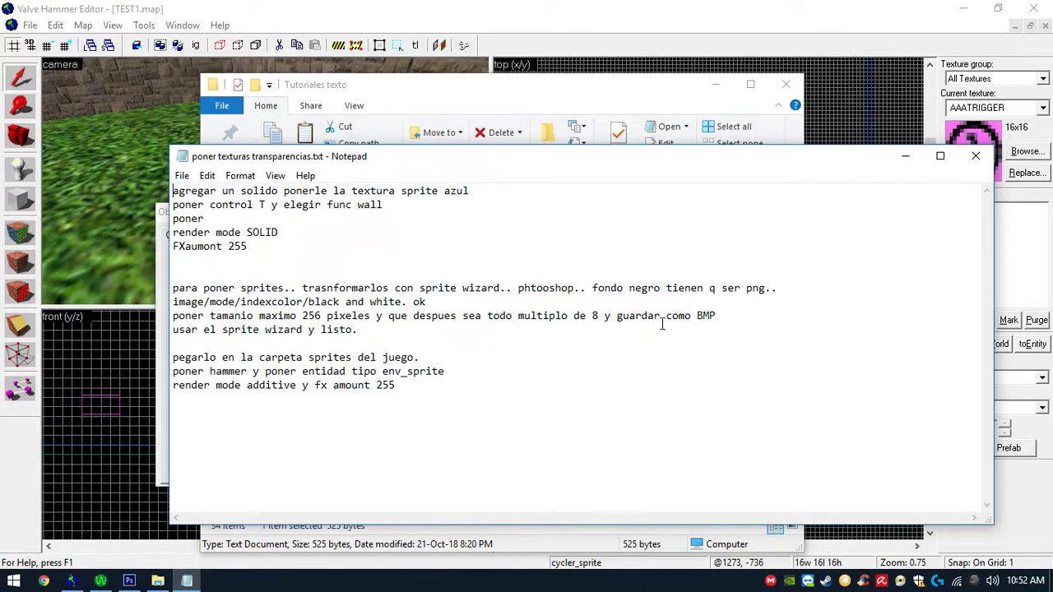
- Close the notes file, its folder window and the sprite entity's properties dialog
click(971, 156)
click(786, 84)
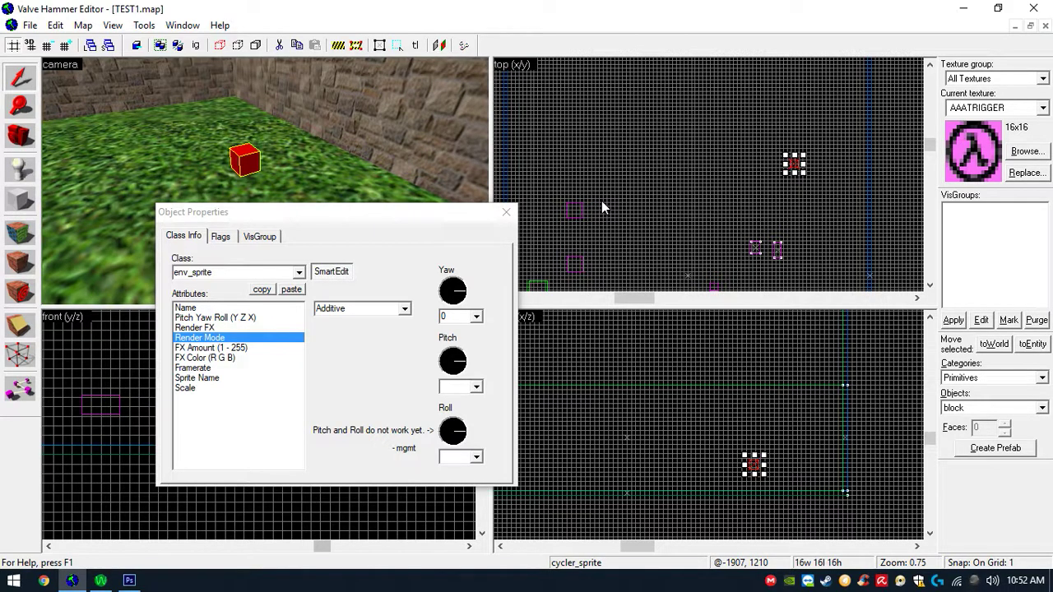
drag(414, 218, 606, 136)
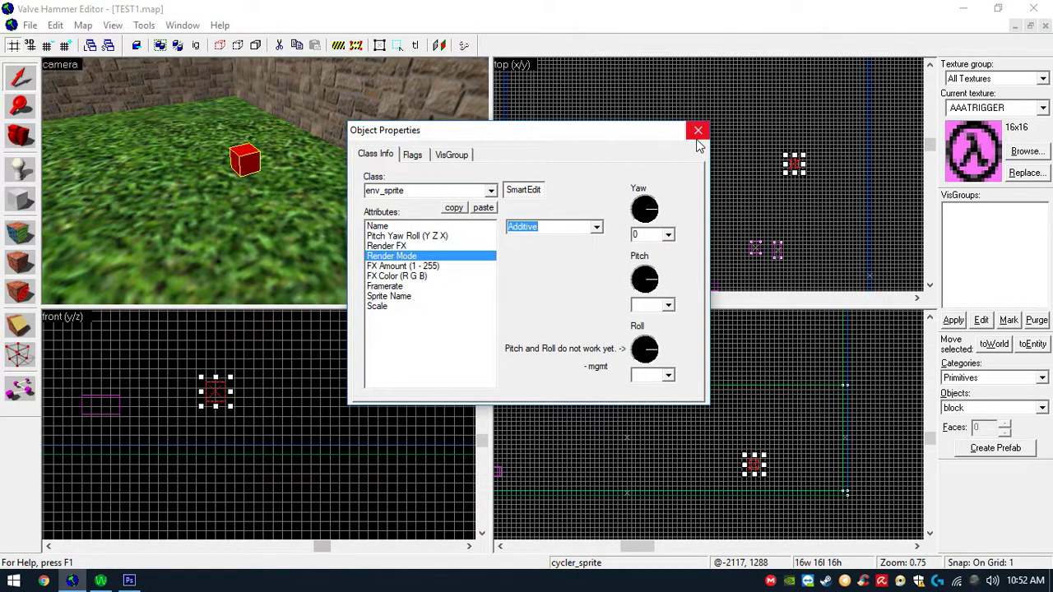
click(698, 132)
- Fly the camera around the room to examine the transparent Trump sprite in the 3D view
key(Down)
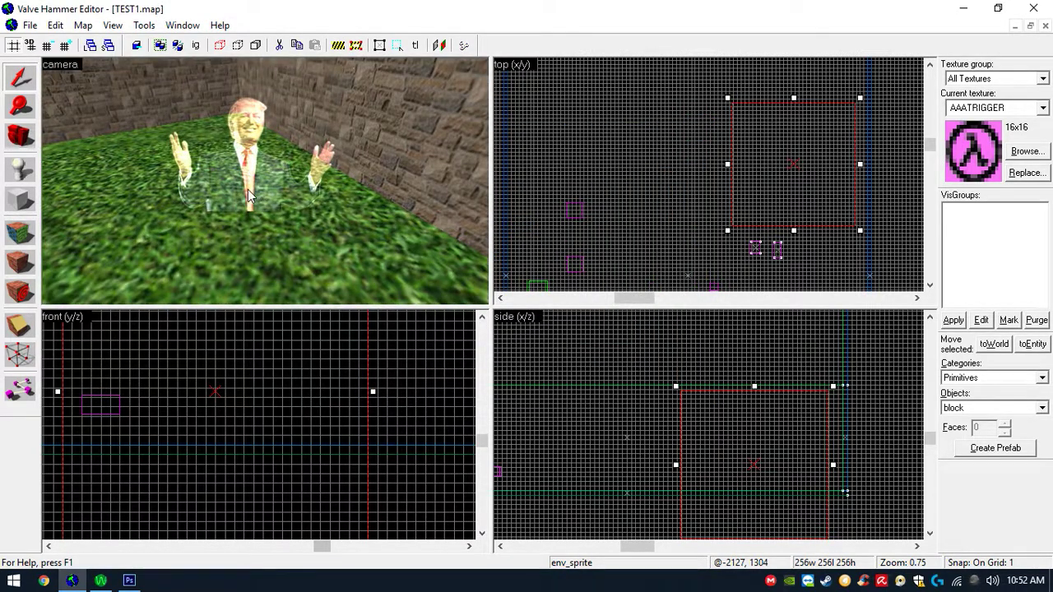
key(Down)
key(s)
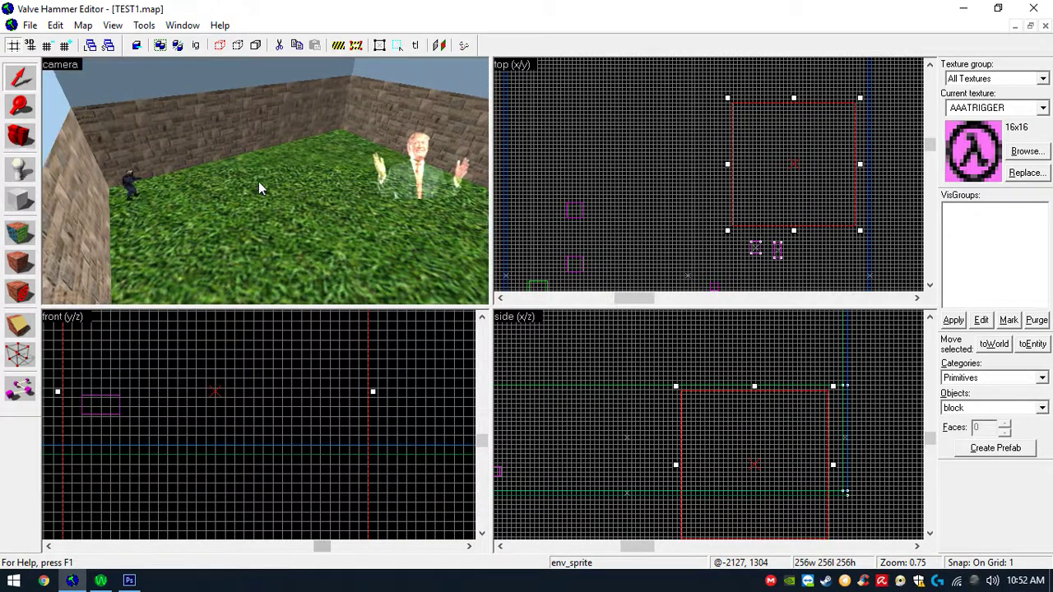
key(w)
key(s)
key(w)
scroll(313, 196, down, 5)
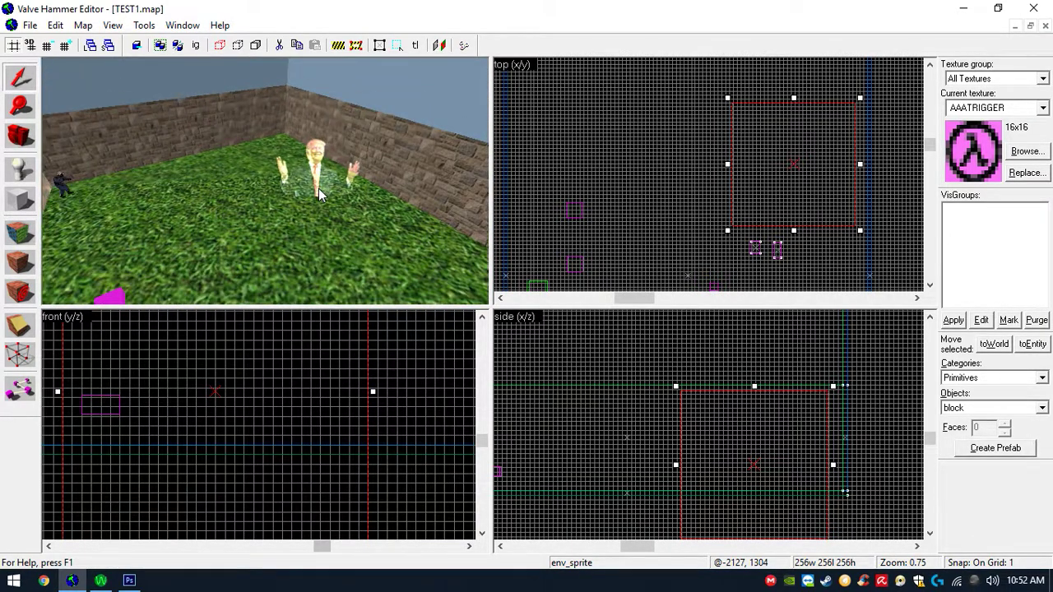
scroll(307, 189, up, 3)
scroll(307, 188, up, 1)
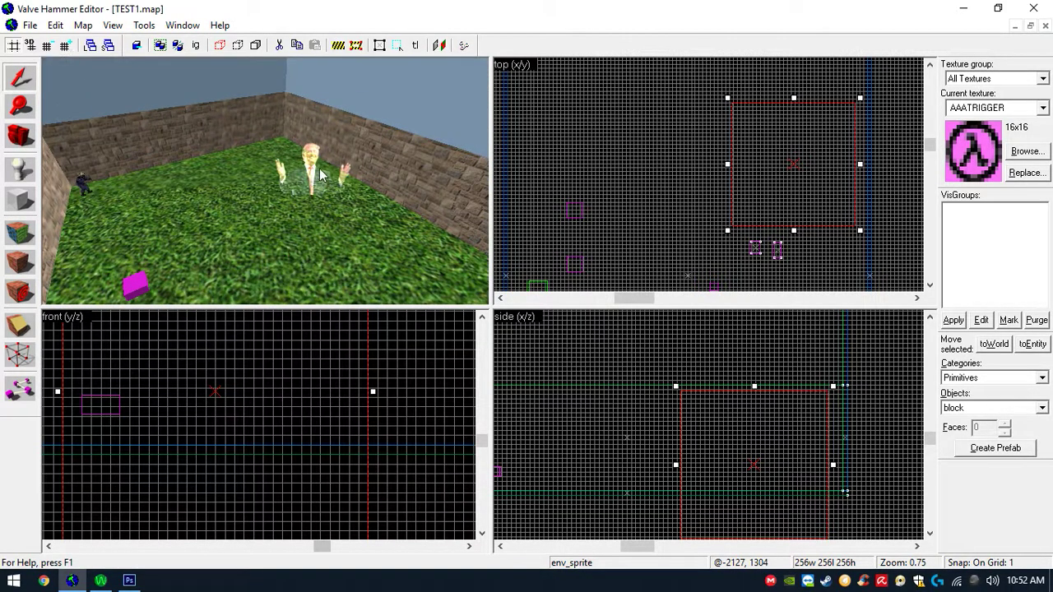
scroll(322, 172, down, 2)
scroll(321, 171, down, 3)
scroll(328, 168, up, 4)
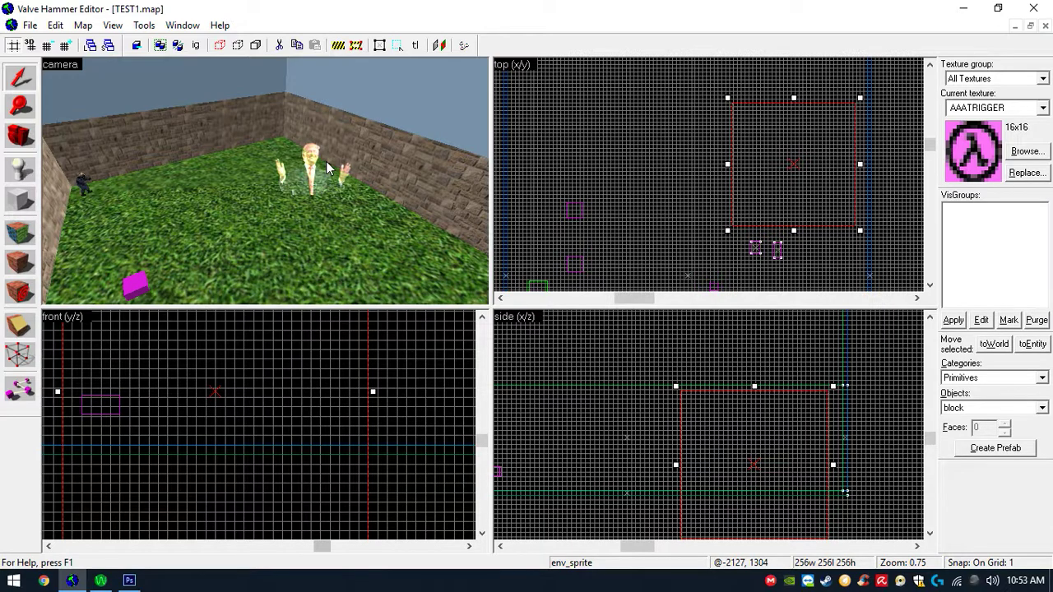
scroll(326, 168, up, 3)
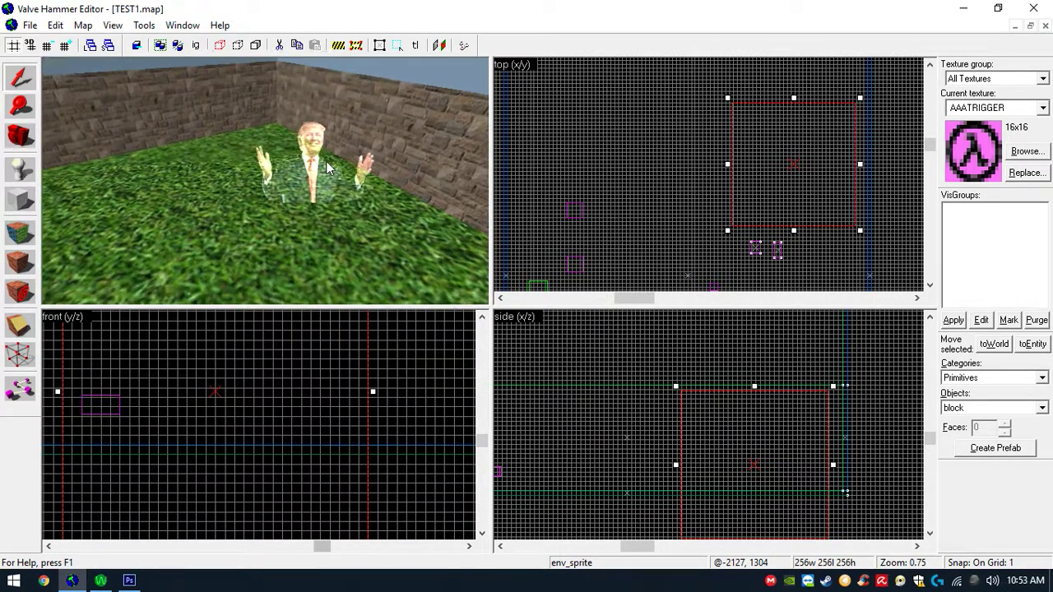
scroll(265, 181, down, 2)
key(Page_Up)
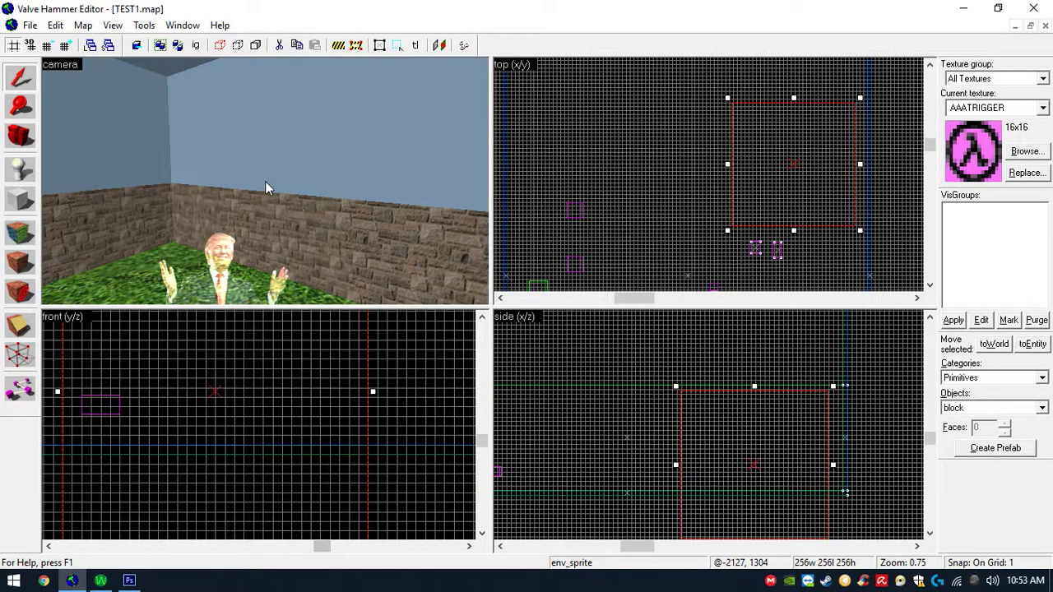
- Select and delete the sky-coloured upper walls and ceiling brushes of the room
click(280, 168)
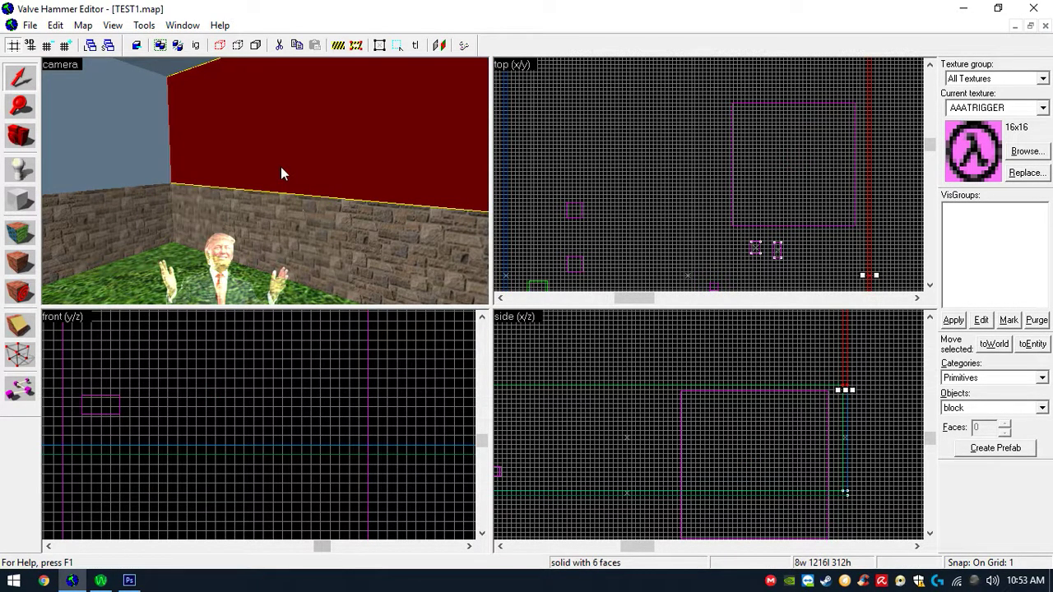
key(Delete)
click(128, 147)
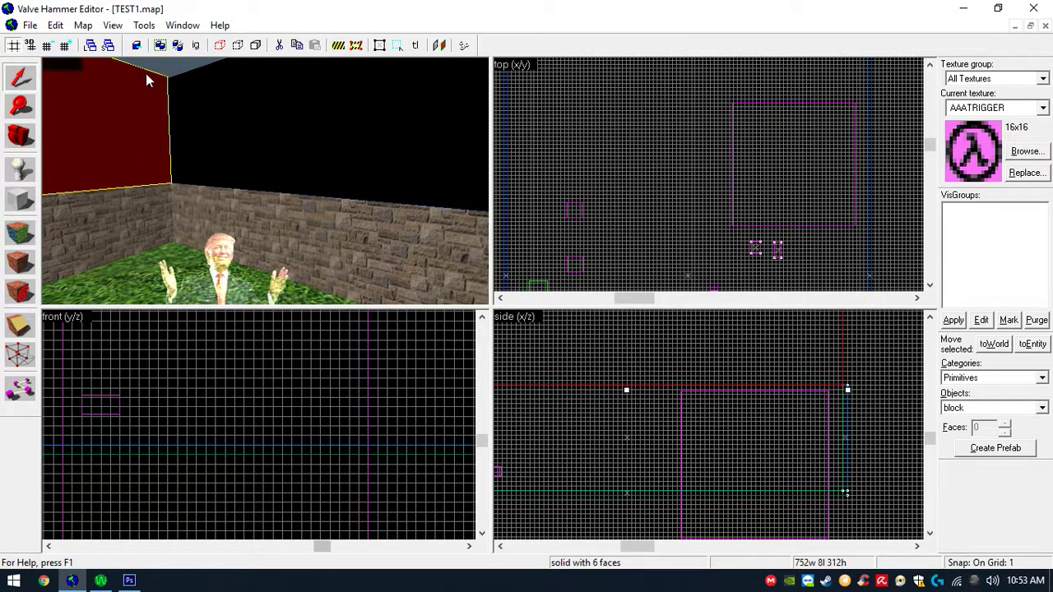
key(Delete)
click(176, 70)
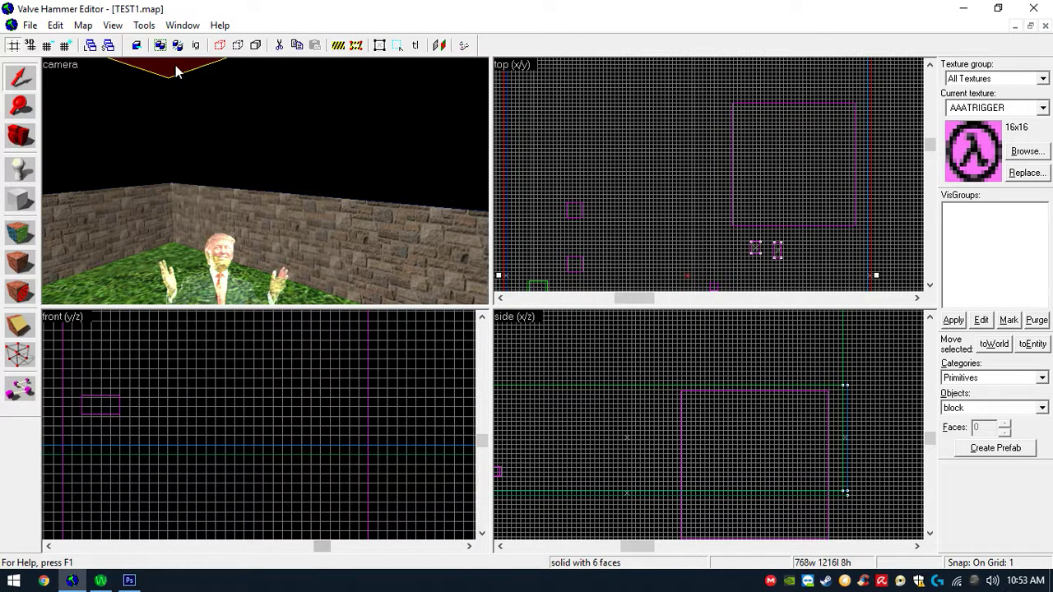
key(Delete)
key(z)
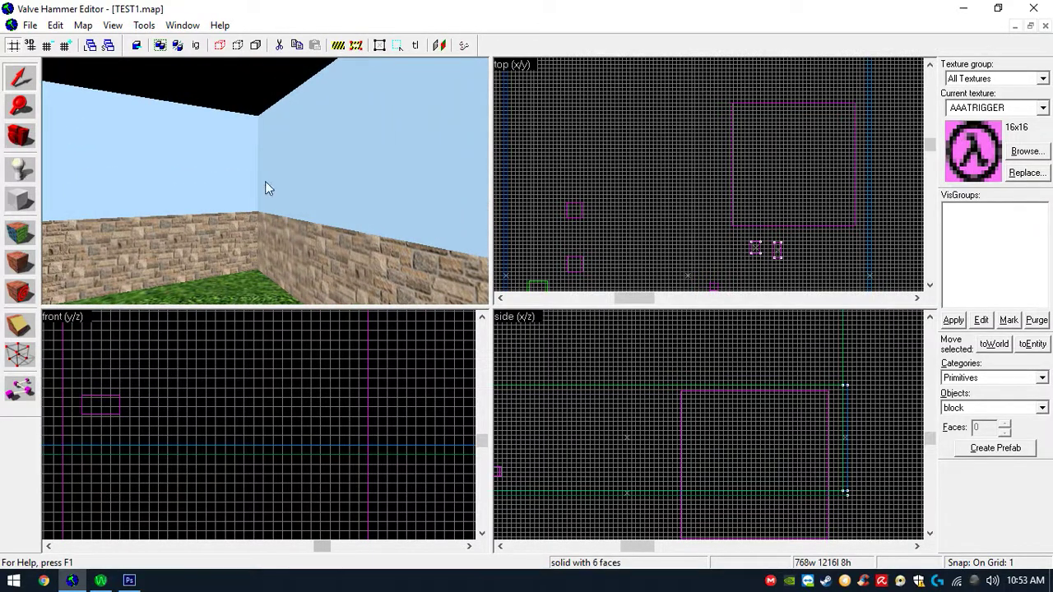
click(276, 181)
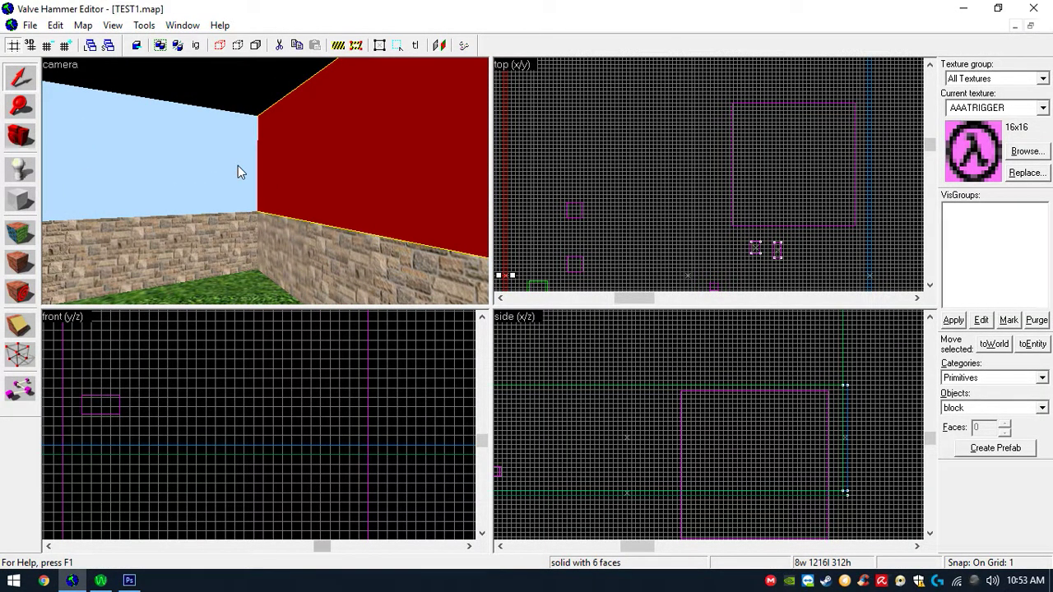
key(Delete)
click(238, 166)
key(Delete)
- Filter the texture browser for null and make NULL the current texture
scroll(266, 165, down, 10)
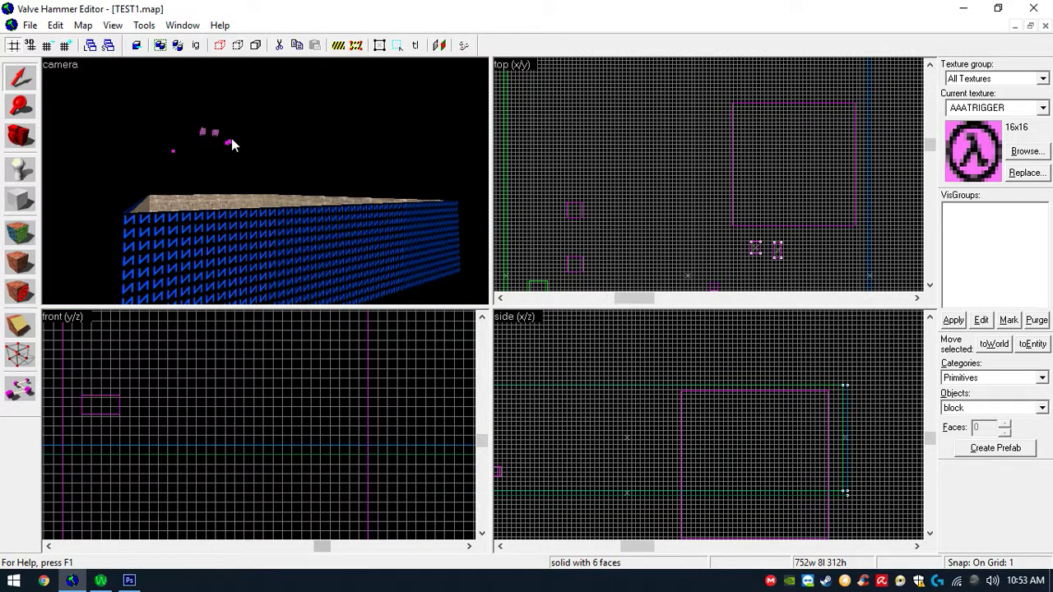
scroll(247, 135, down, 6)
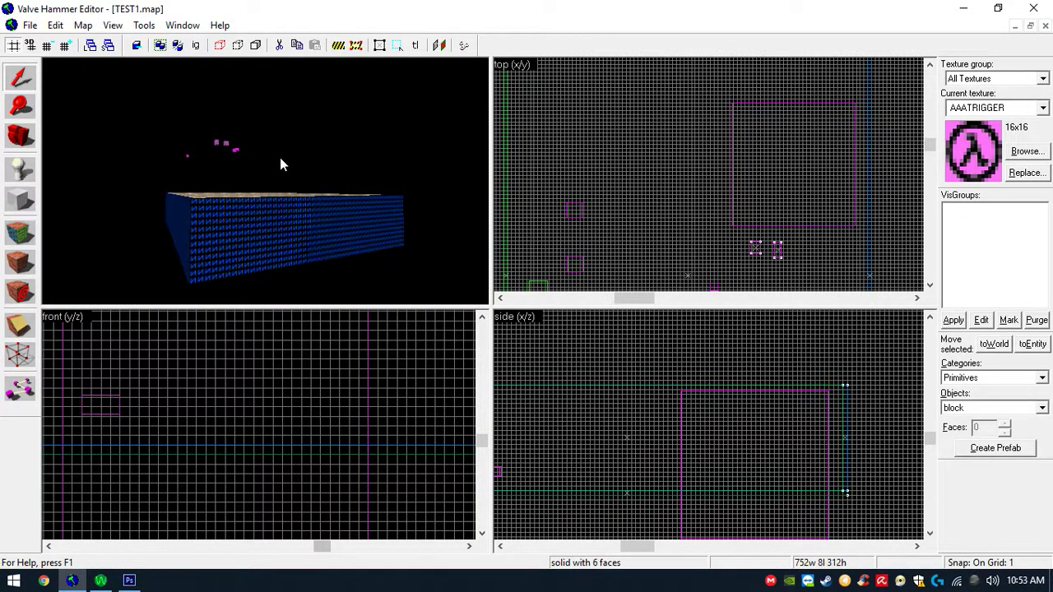
scroll(767, 193, down, 5)
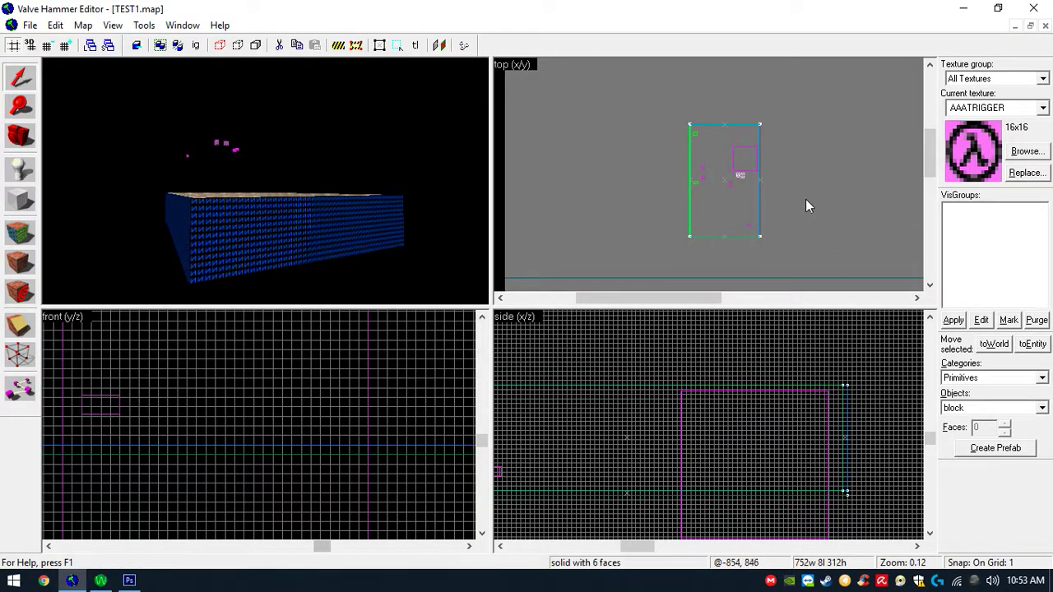
scroll(827, 208, down, 7)
scroll(850, 215, up, 5)
scroll(634, 161, up, 2)
scroll(646, 164, down, 1)
scroll(663, 164, up, 1)
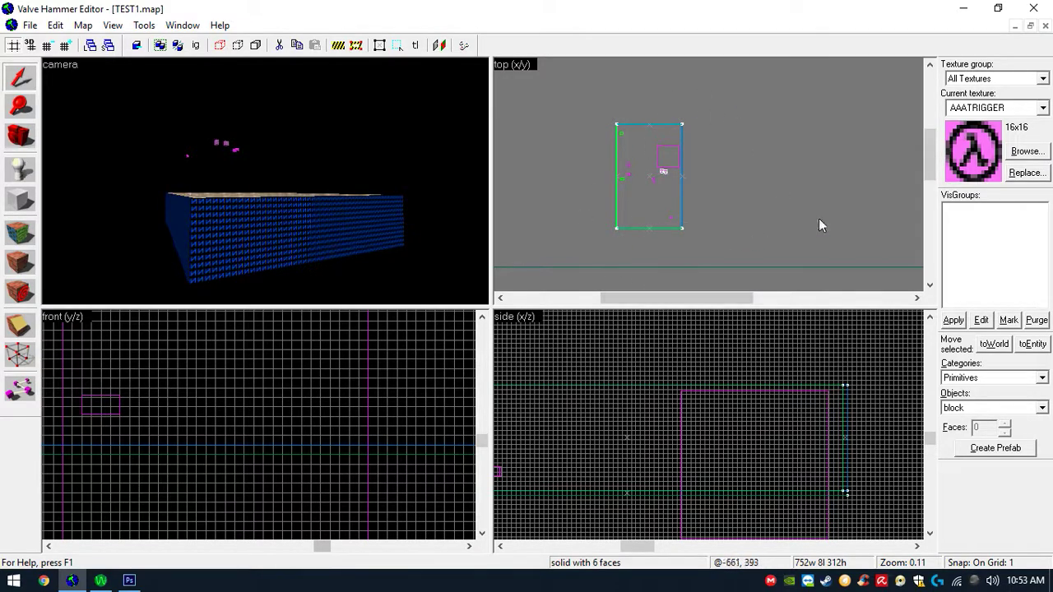
click(1028, 152)
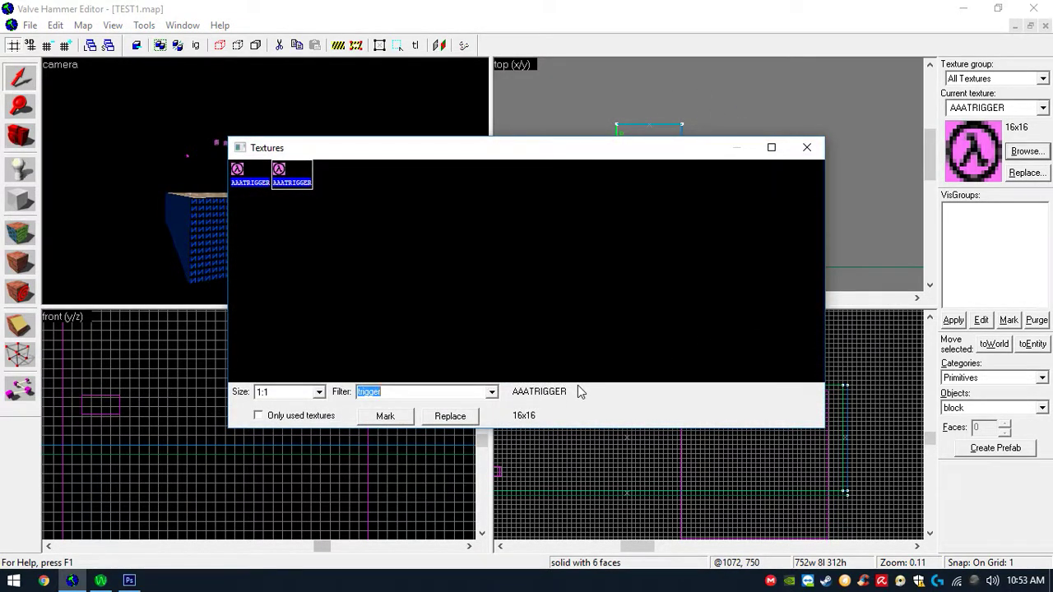
text(null)
key(Return)
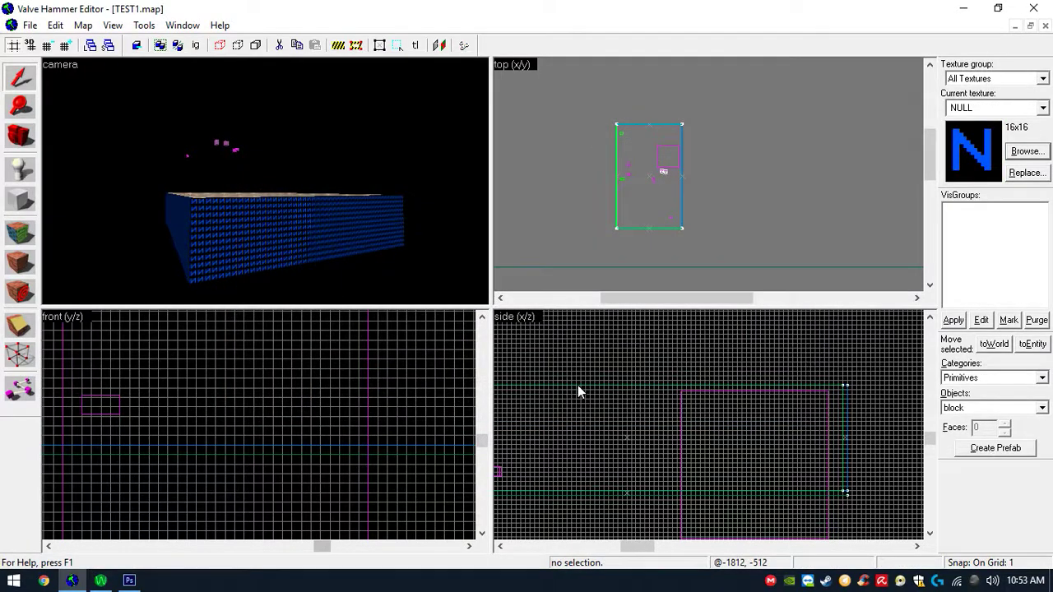
- Draw a block enclosing the whole map in the top view and extend its height in the side view
click(12, 211)
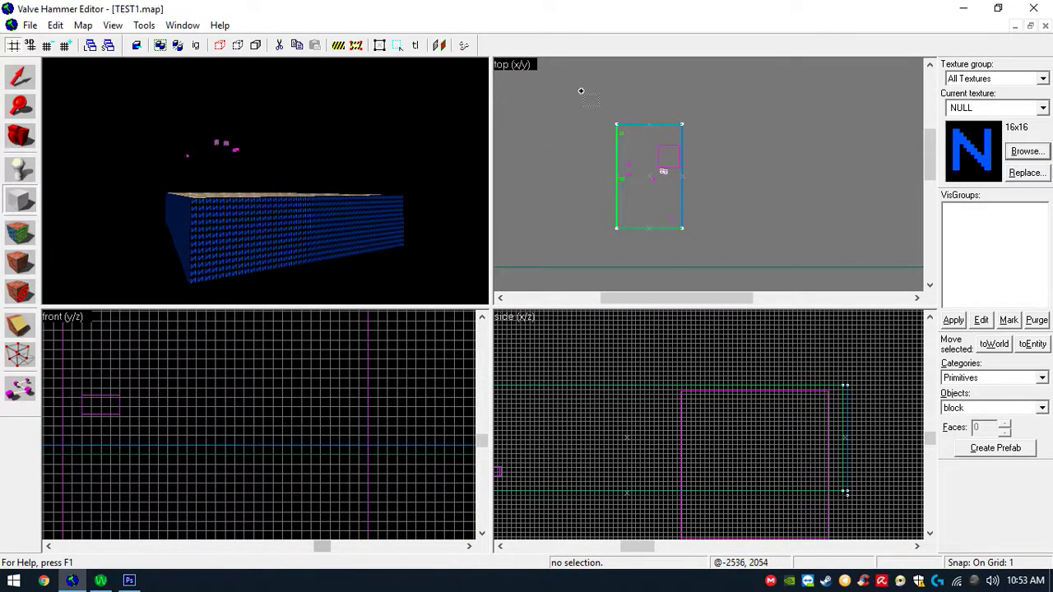
drag(601, 105, 700, 246)
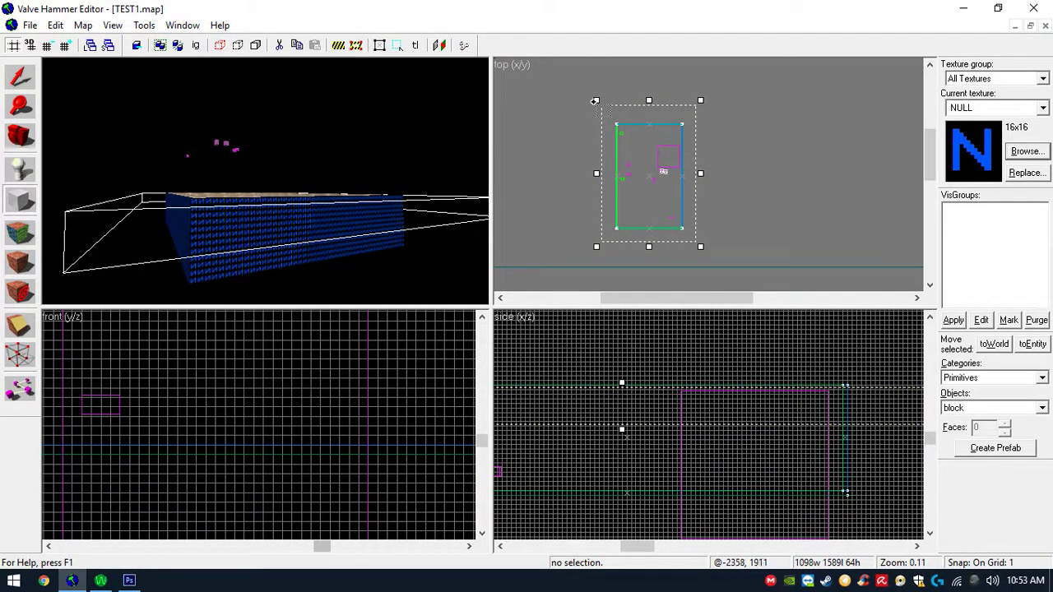
drag(595, 101, 601, 109)
drag(700, 247, 696, 239)
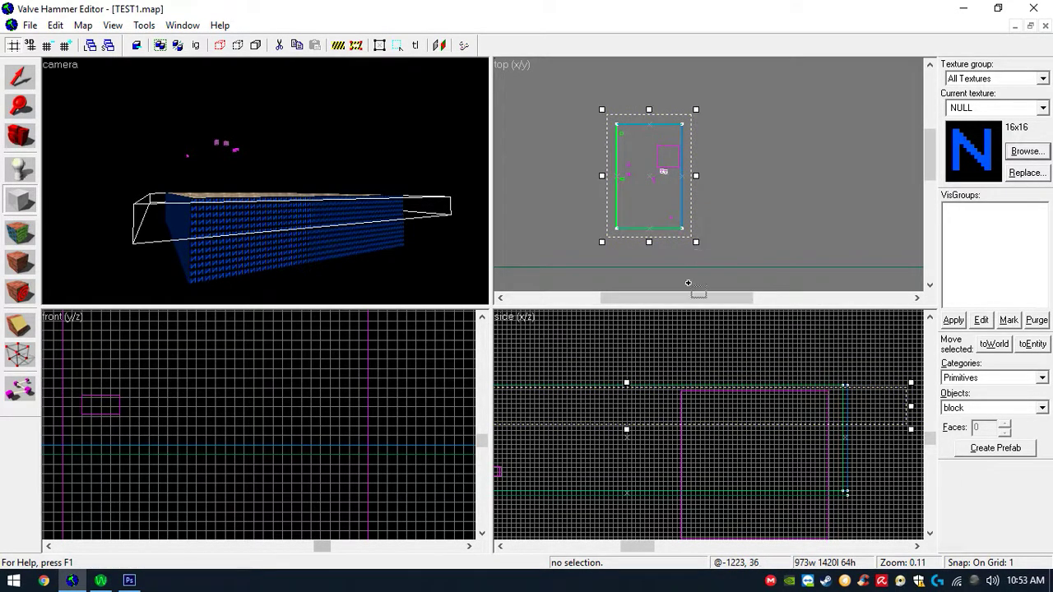
scroll(635, 520, up, 8)
scroll(671, 491, down, 2)
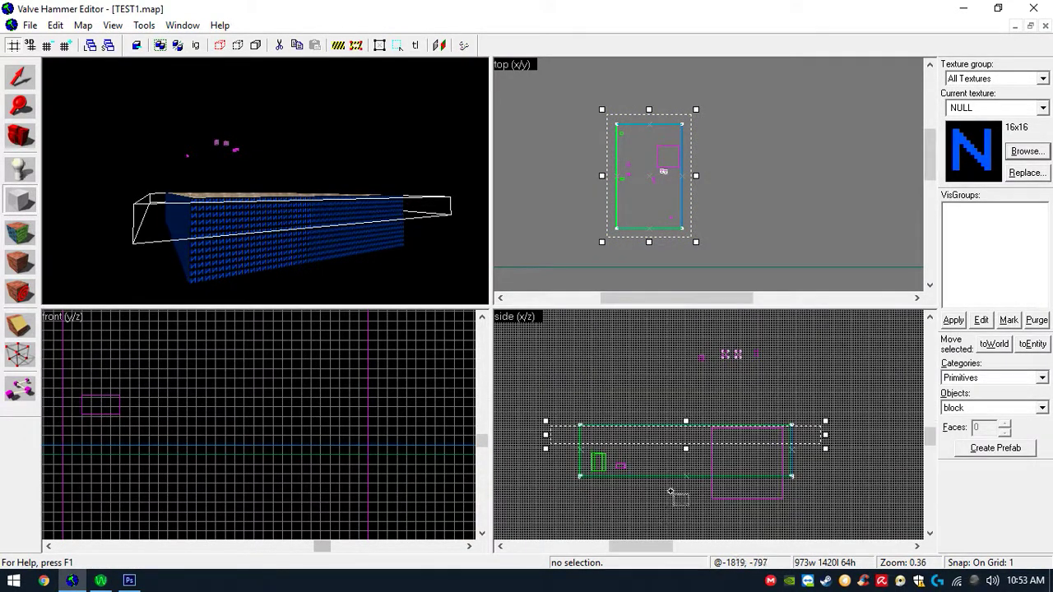
drag(685, 448, 687, 505)
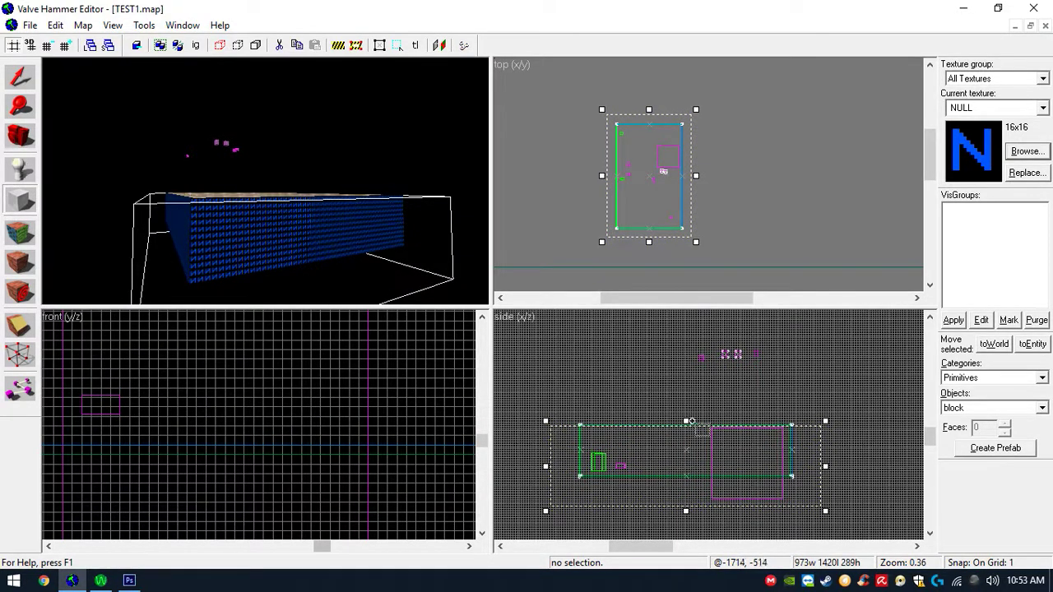
drag(686, 421, 697, 348)
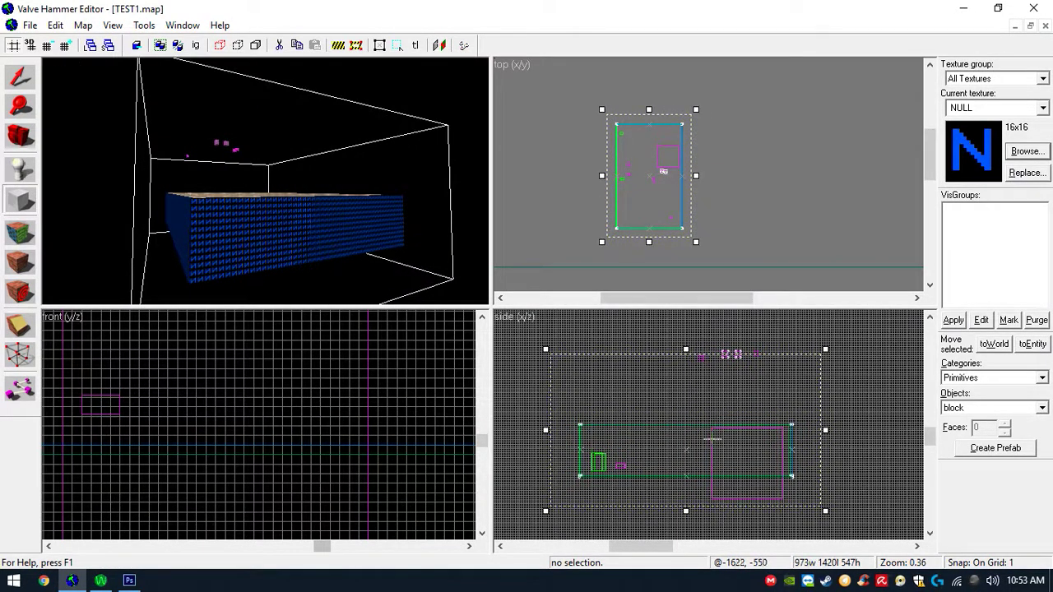
- Select the env_sprite and move it slightly upward
click(20, 78)
click(739, 435)
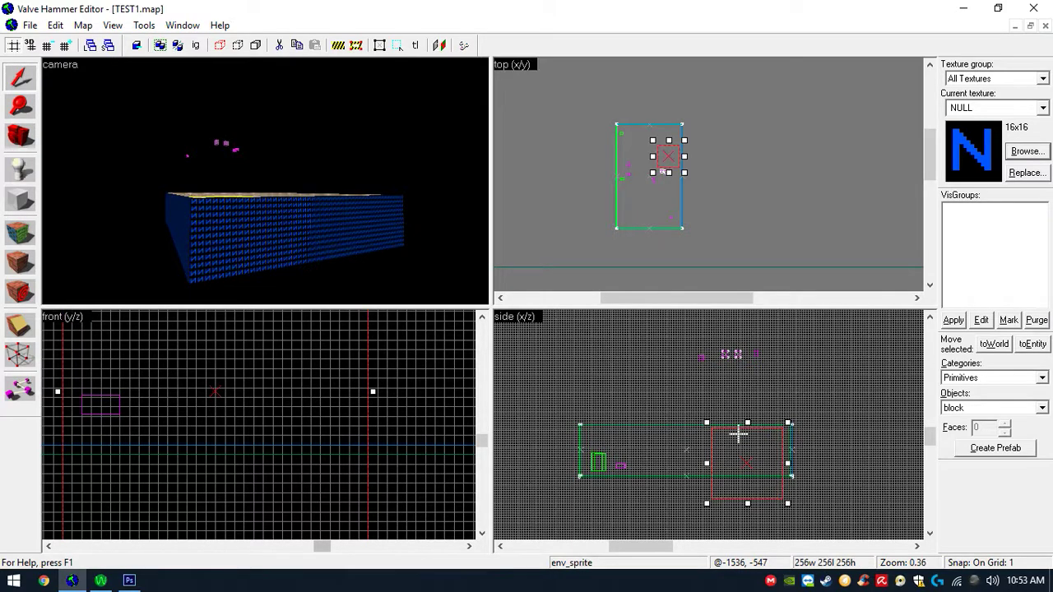
drag(738, 447, 743, 431)
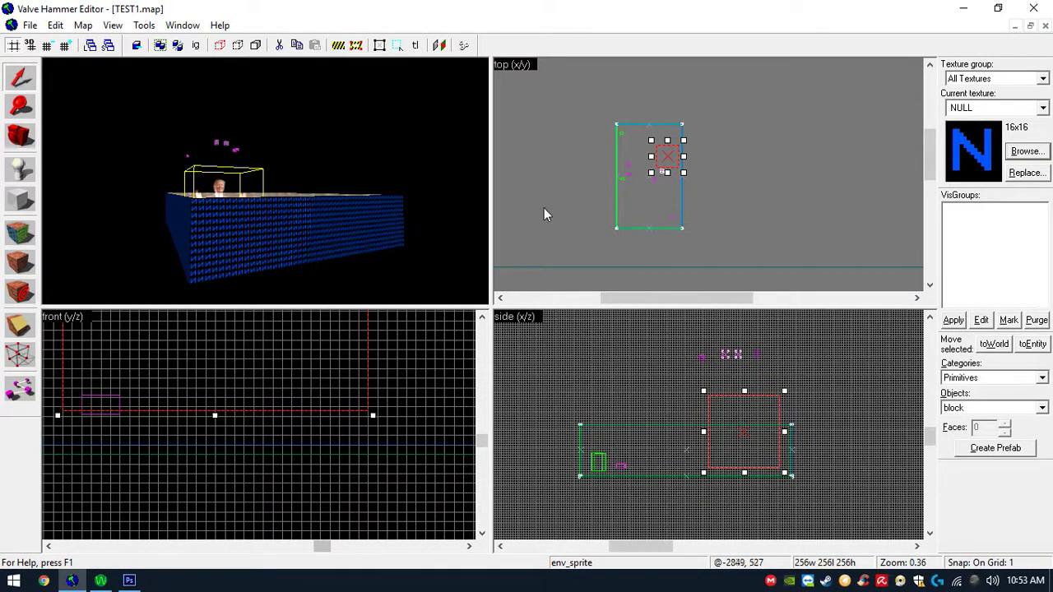
- Adjust the enclosing block's top and bottom edges and create the NULL-textured brush
click(26, 200)
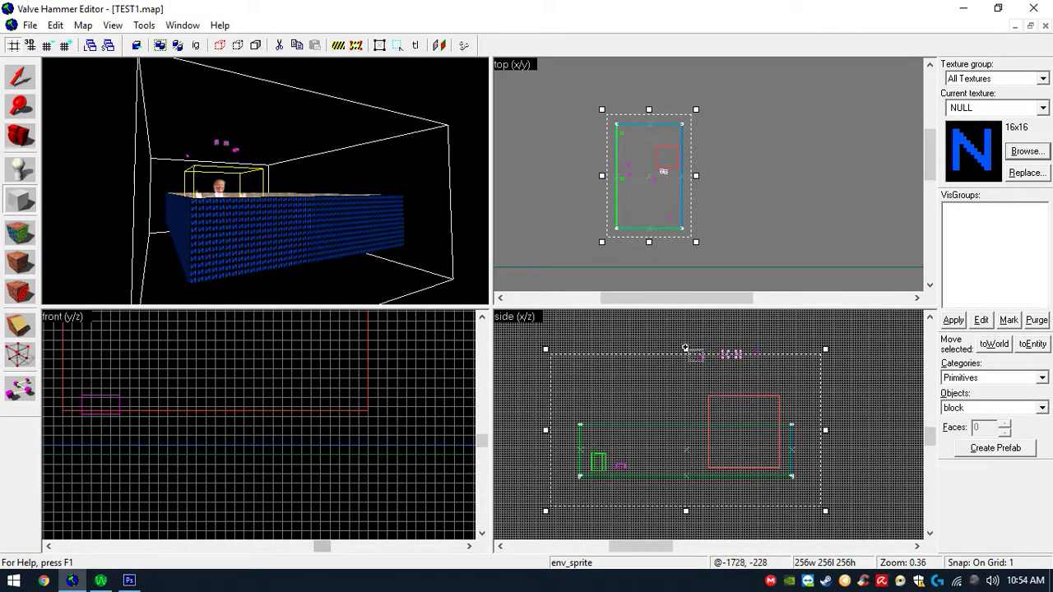
drag(685, 347, 683, 329)
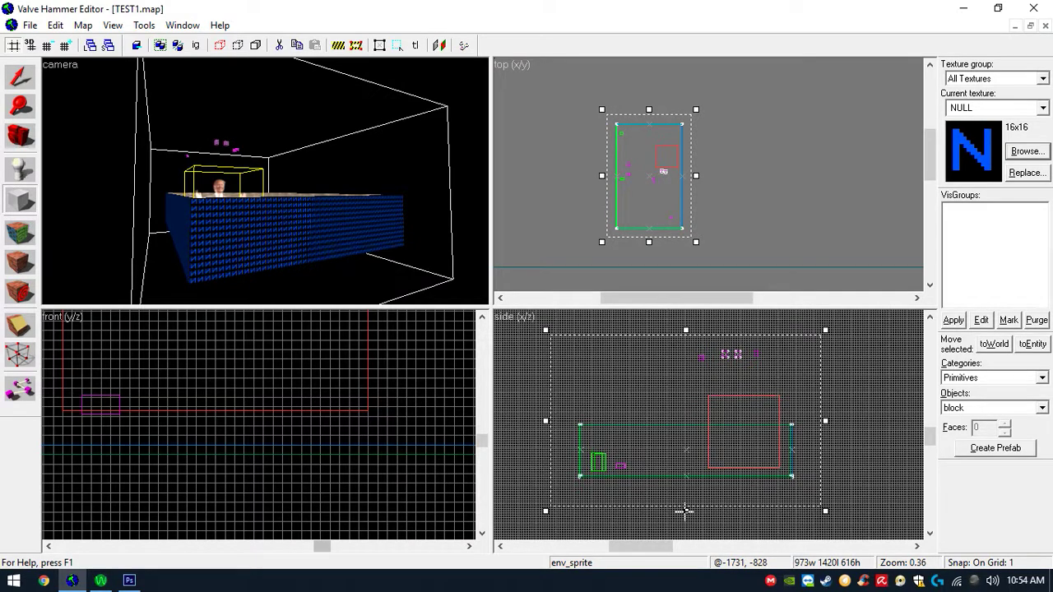
drag(685, 511, 686, 506)
key(Return)
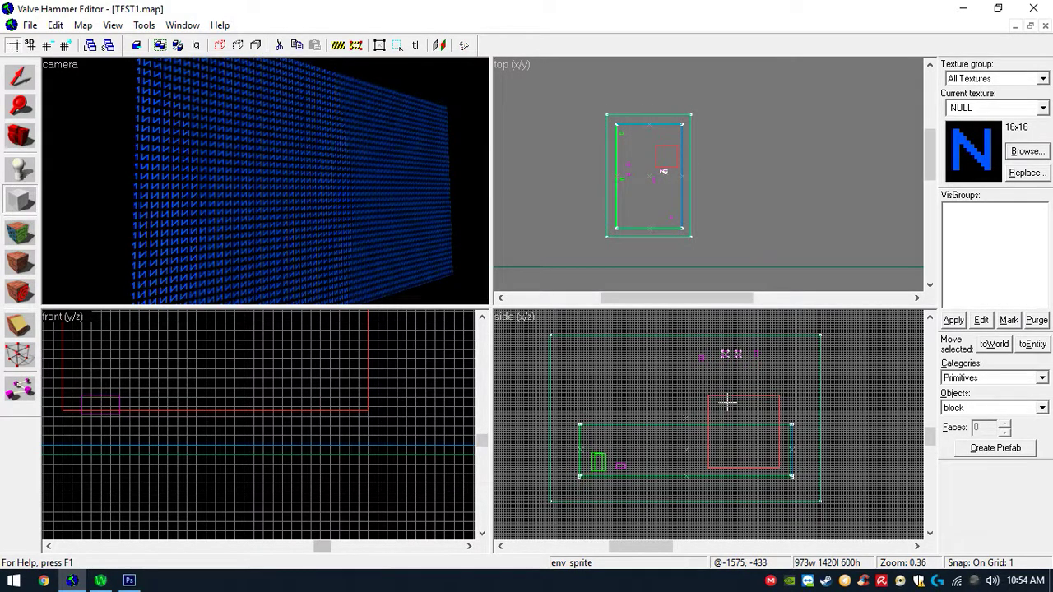
- Select the enclosing brush and hollow it with Make Hollow using the default wall thickness
click(20, 76)
click(226, 142)
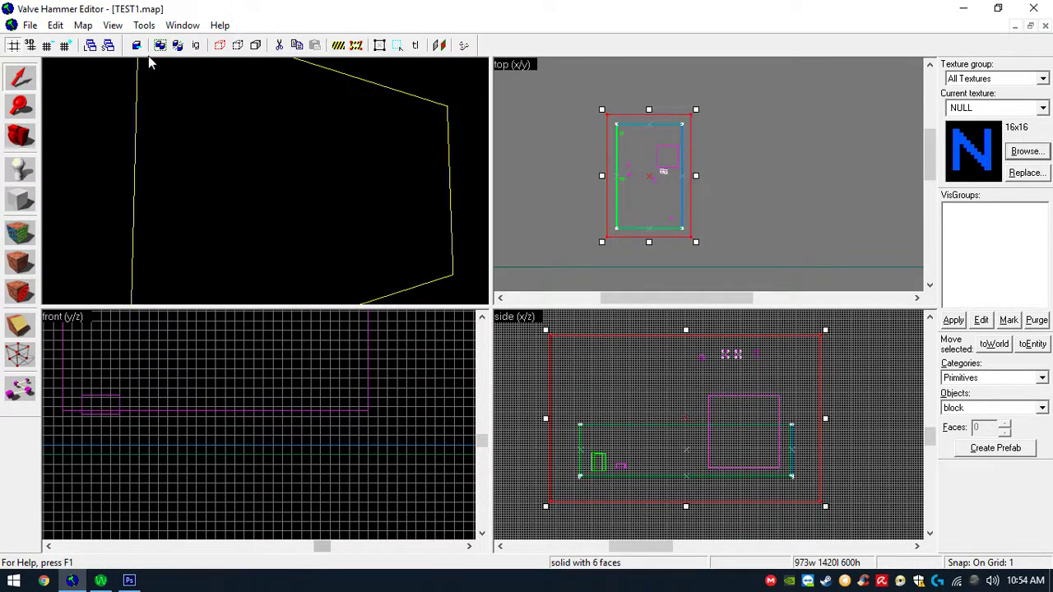
click(144, 24)
click(182, 60)
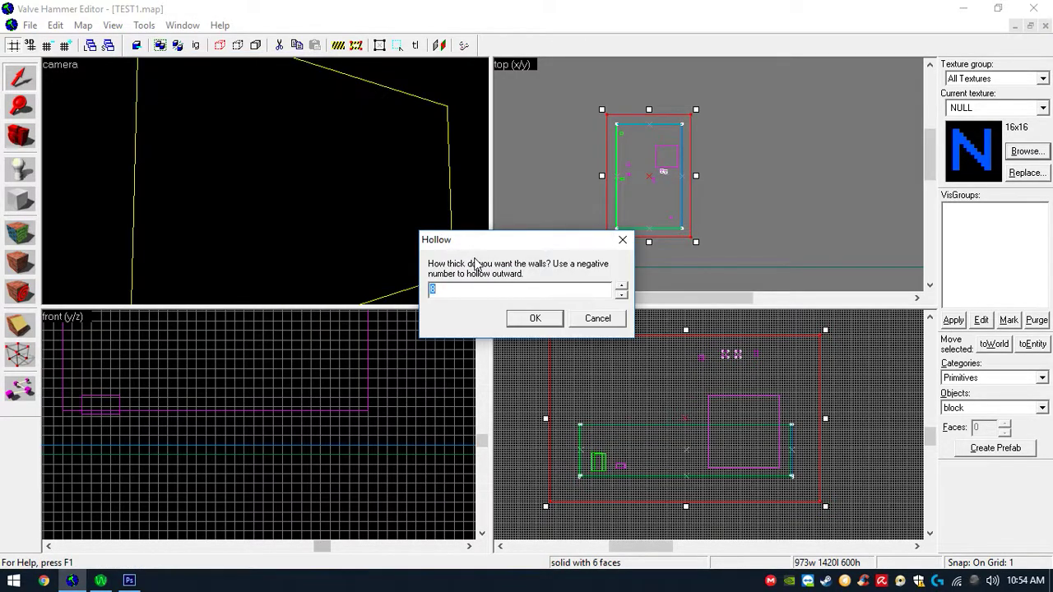
key(Return)
scroll(474, 258, up, 8)
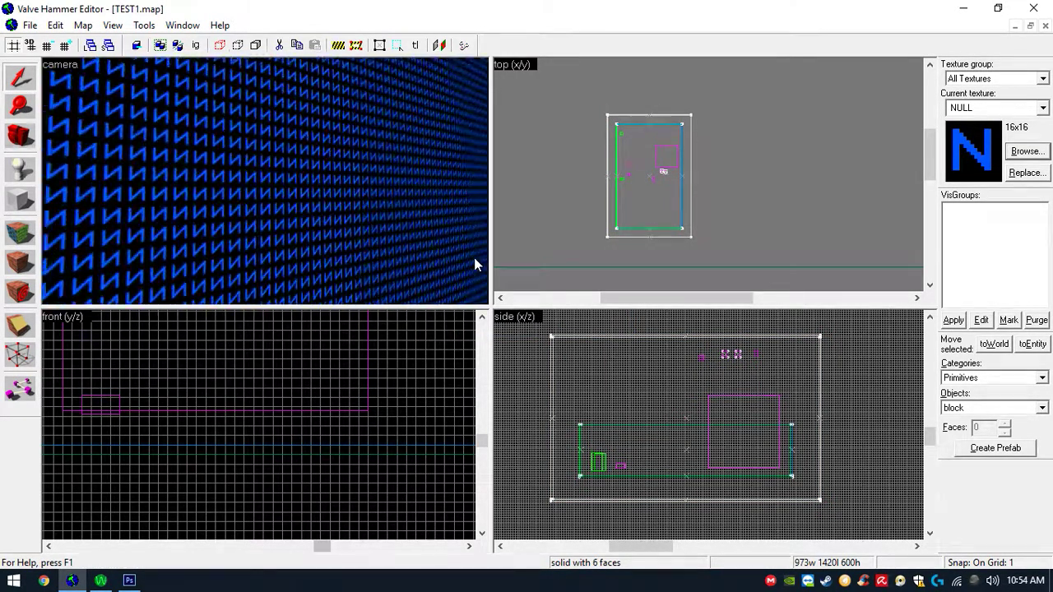
scroll(474, 258, up, 2)
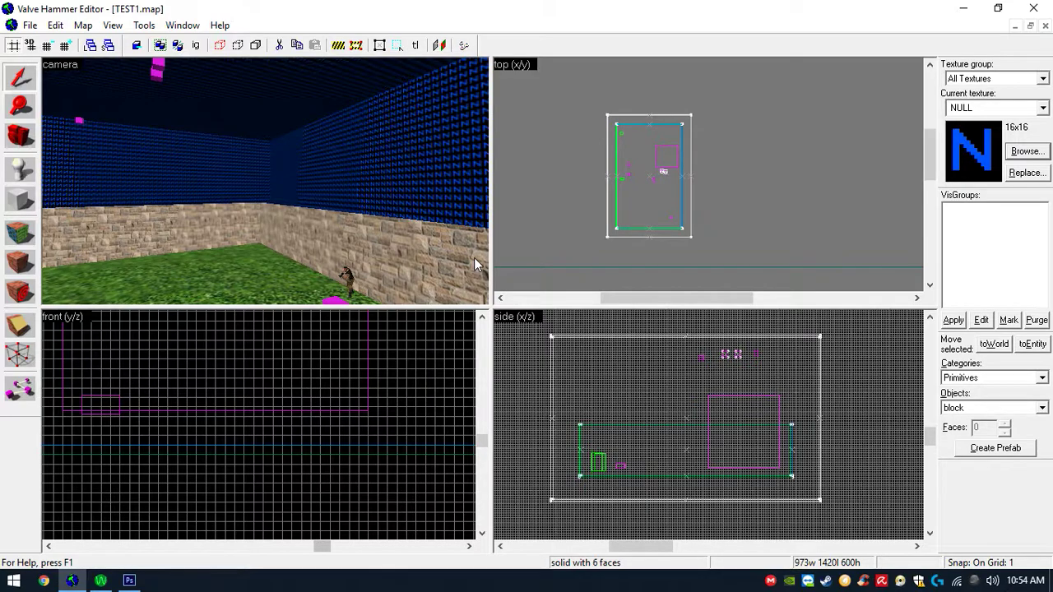
- Apply the SKY texture to the faces of the hollow enclosing box
key(shift+a)
click(723, 390)
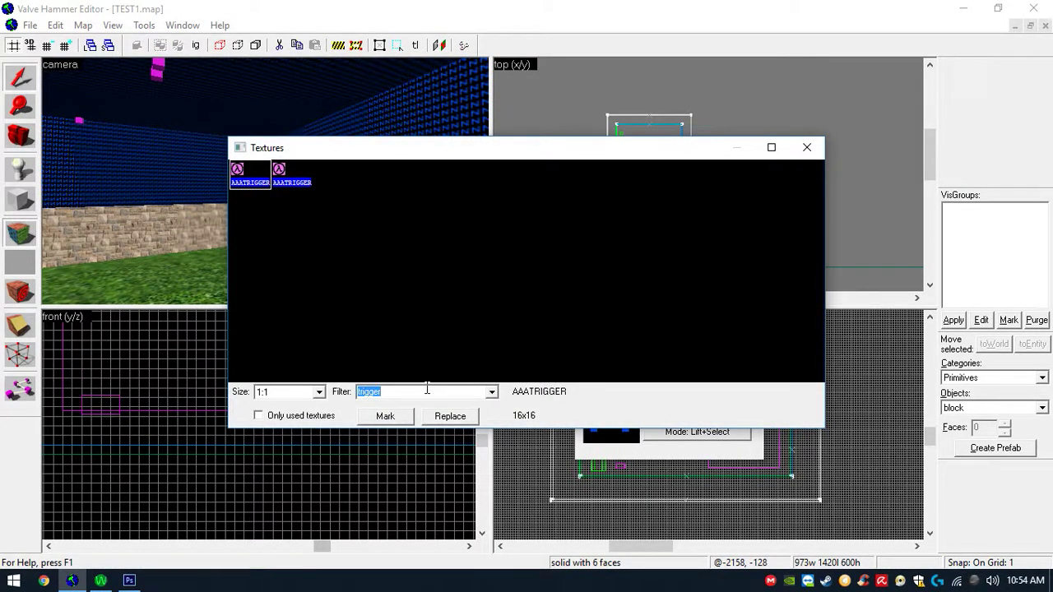
text(sky)
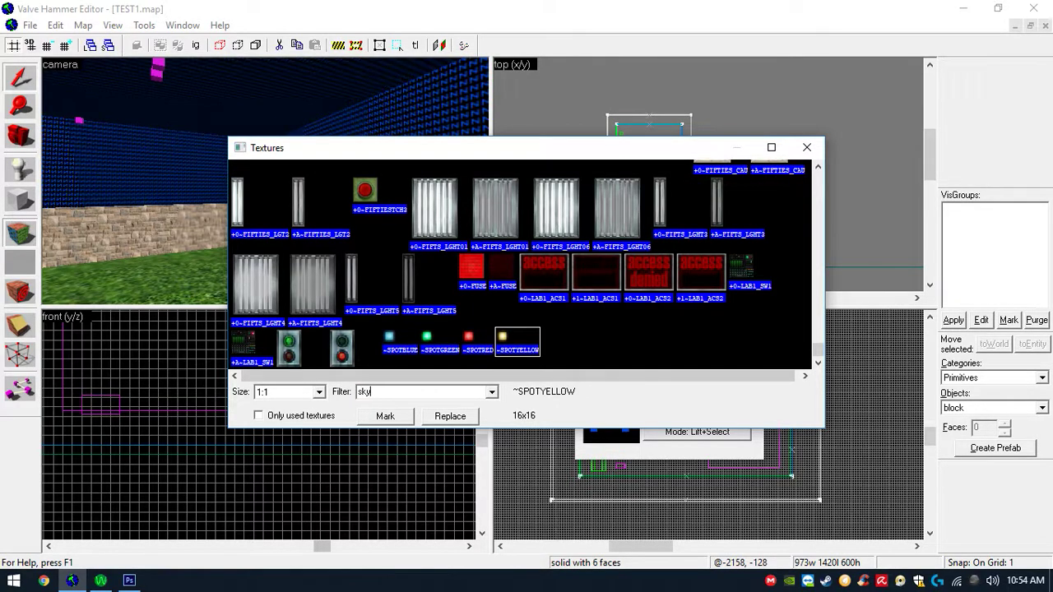
double_click(252, 174)
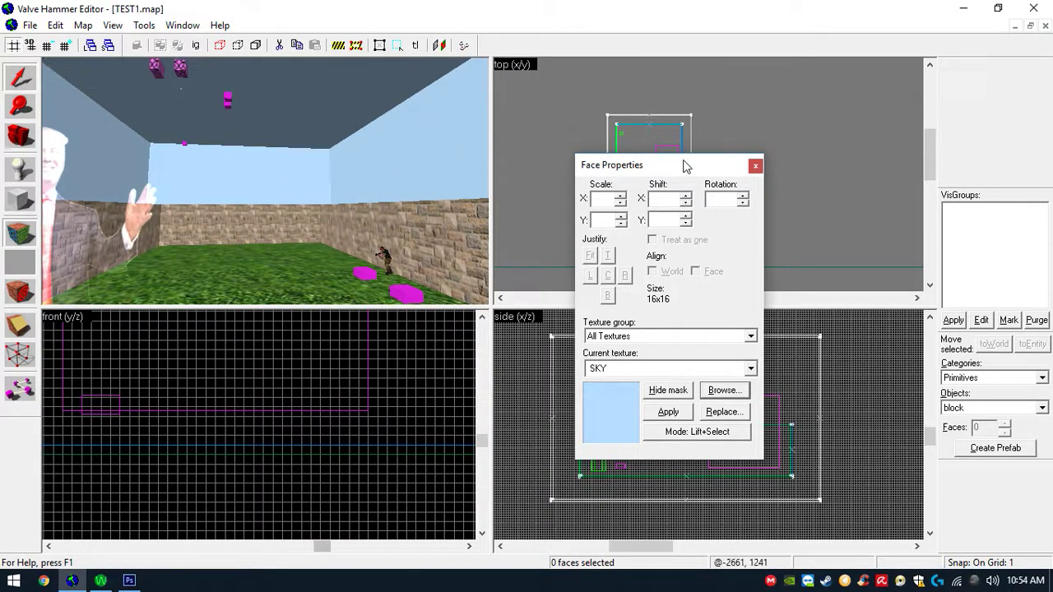
click(753, 168)
- Save the map and close the Sprite Wizard window
click(29, 25)
click(54, 91)
click(72, 581)
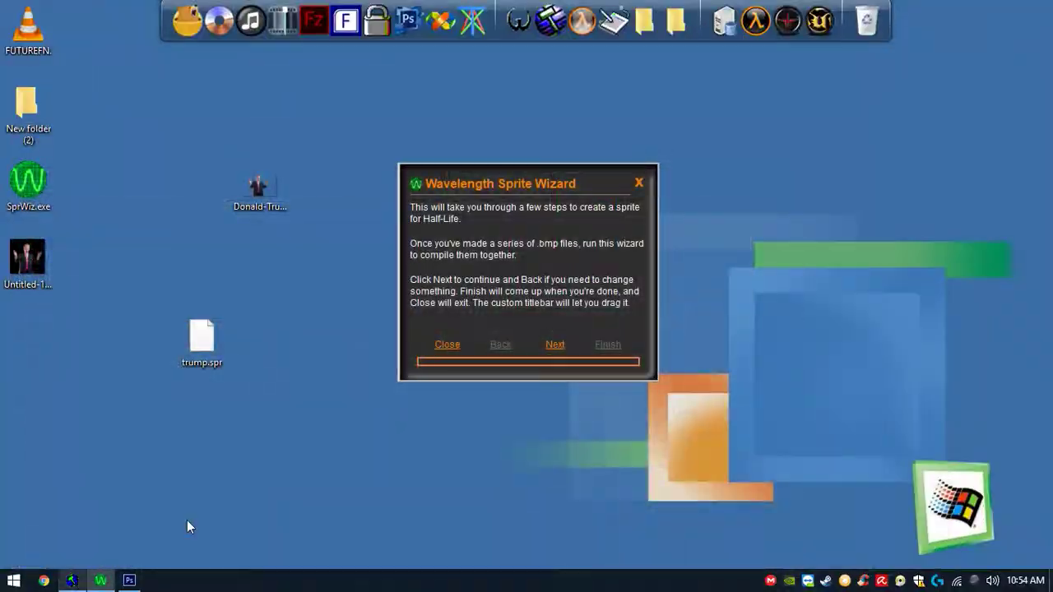
click(643, 179)
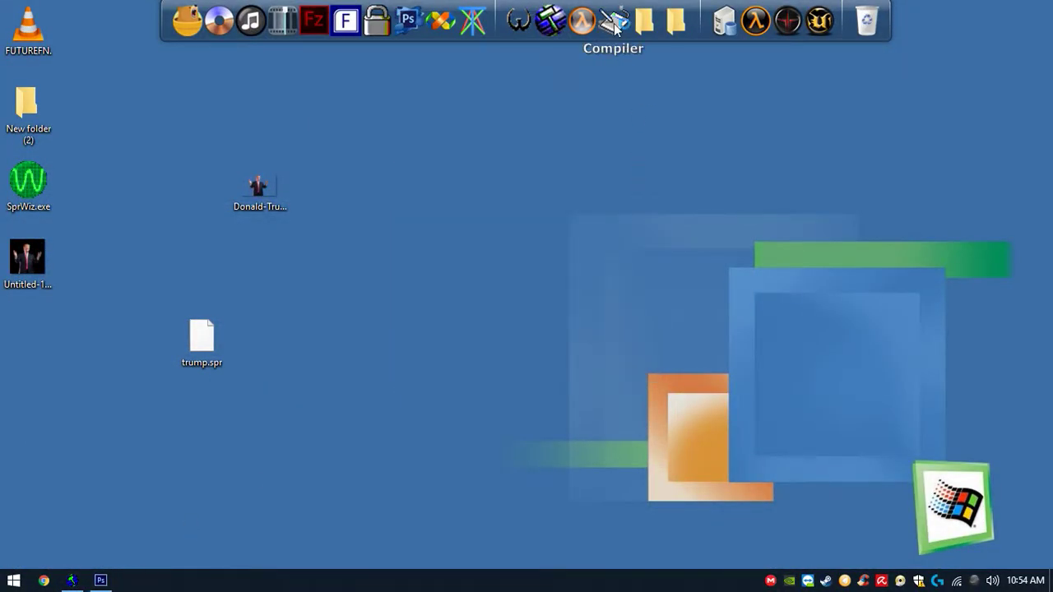
- Compile the map with the Compiler tool and close the log and console windows
click(614, 21)
click(767, 412)
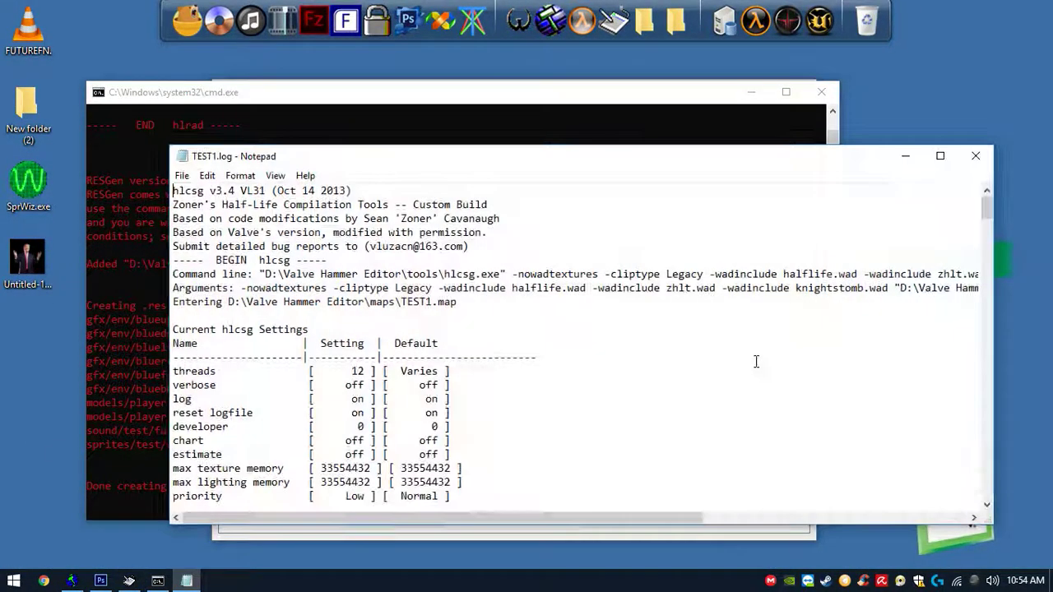
click(976, 156)
click(795, 87)
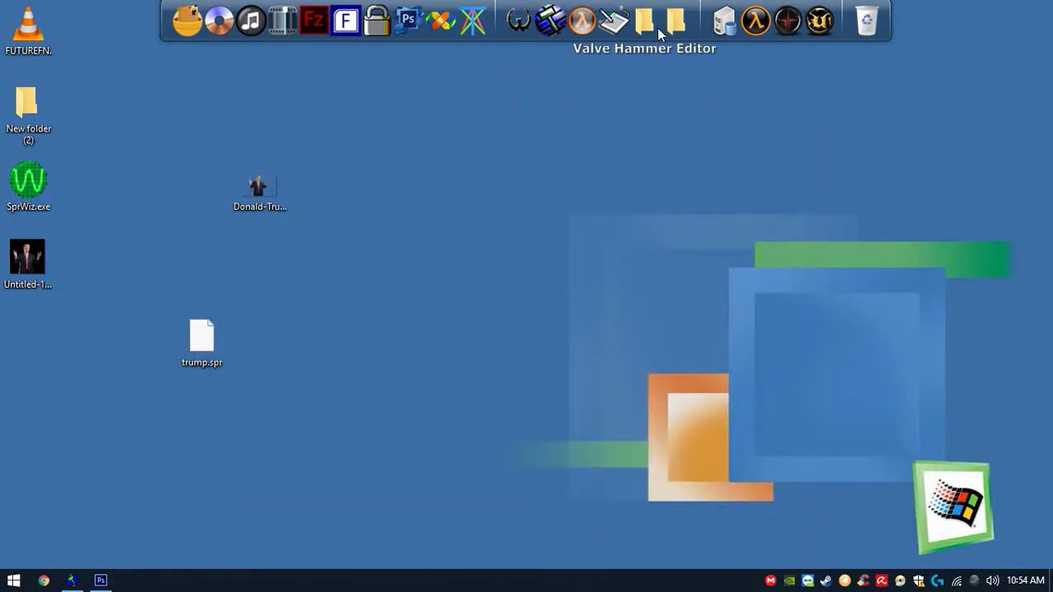
- Copy TEST1.bsp from the Hammer maps folder into the Half-Life cstrike maps folder
click(644, 24)
double_click(391, 316)
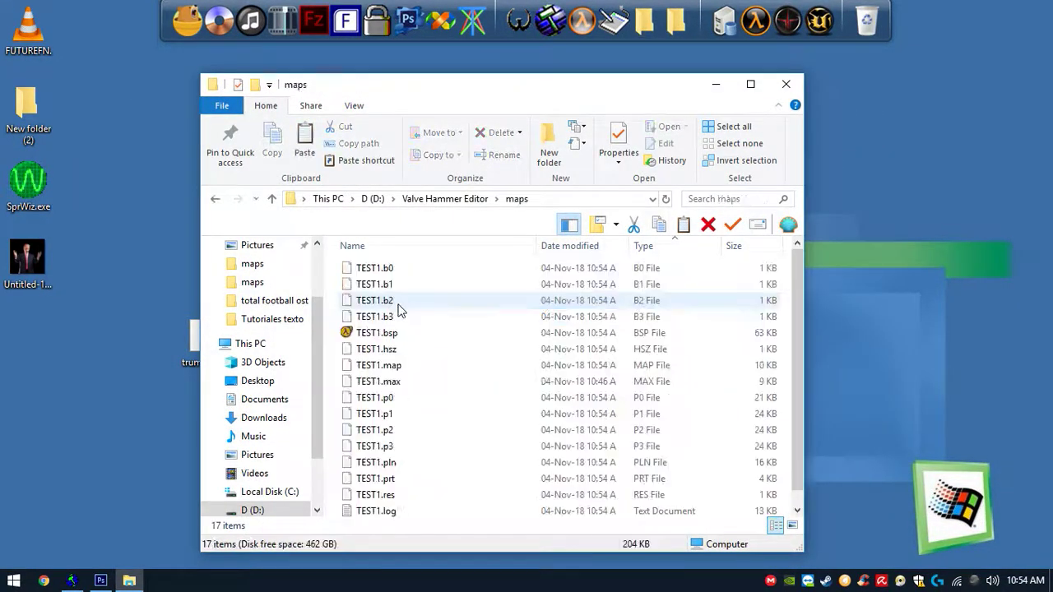
click(383, 335)
click(675, 20)
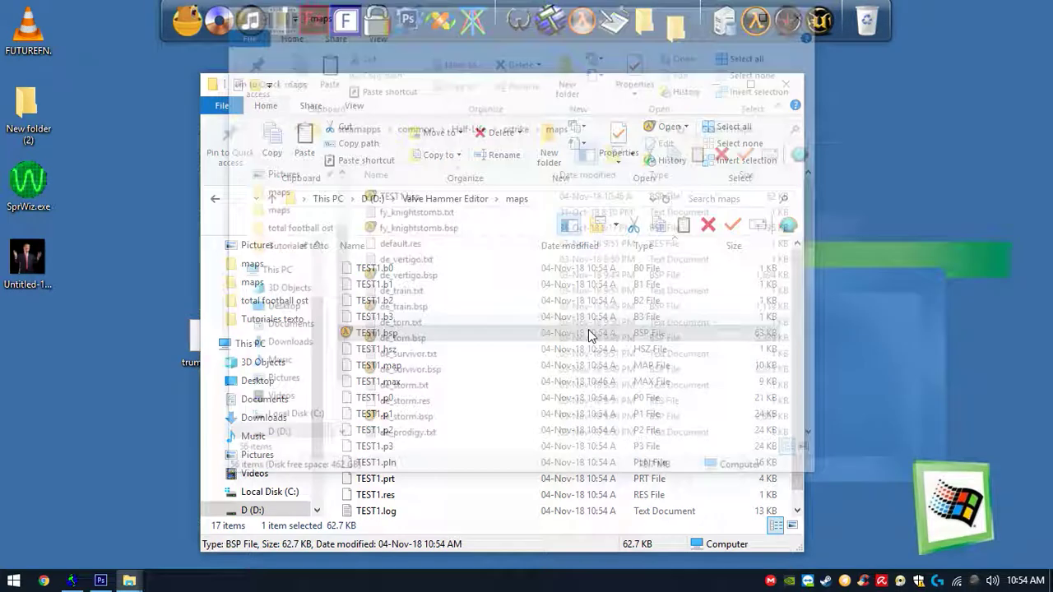
key(ctrl+v)
click(494, 167)
- Launch Counter-Strike from Steam and start a new game server
right_click(825, 580)
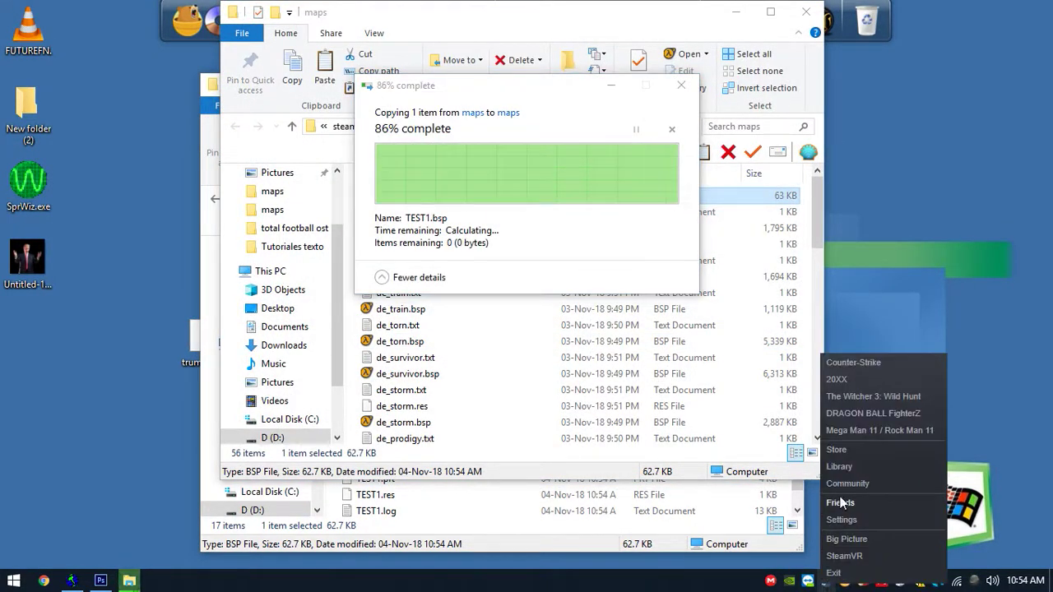
click(860, 366)
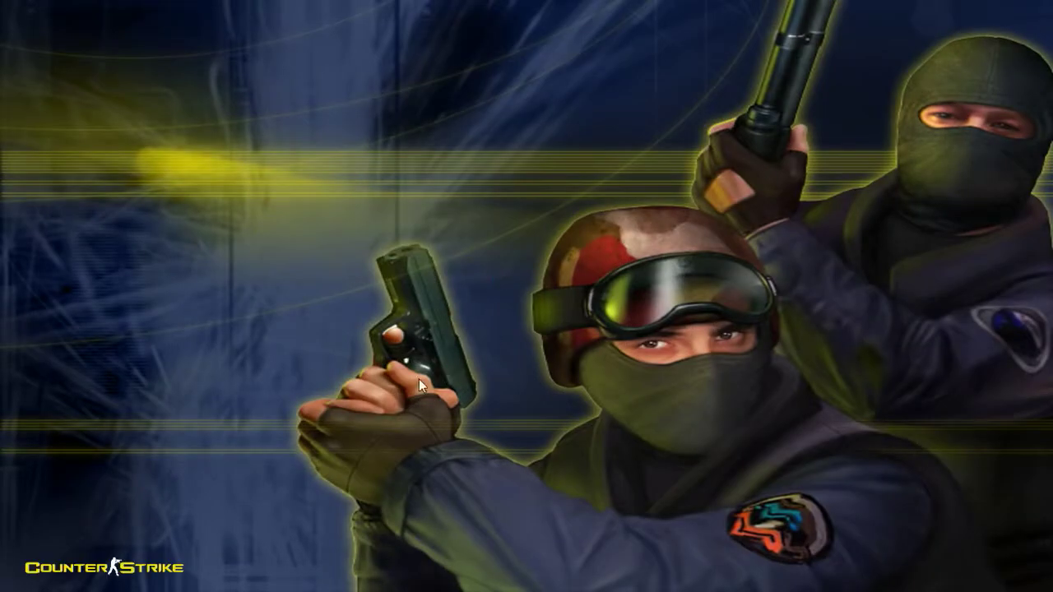
click(62, 467)
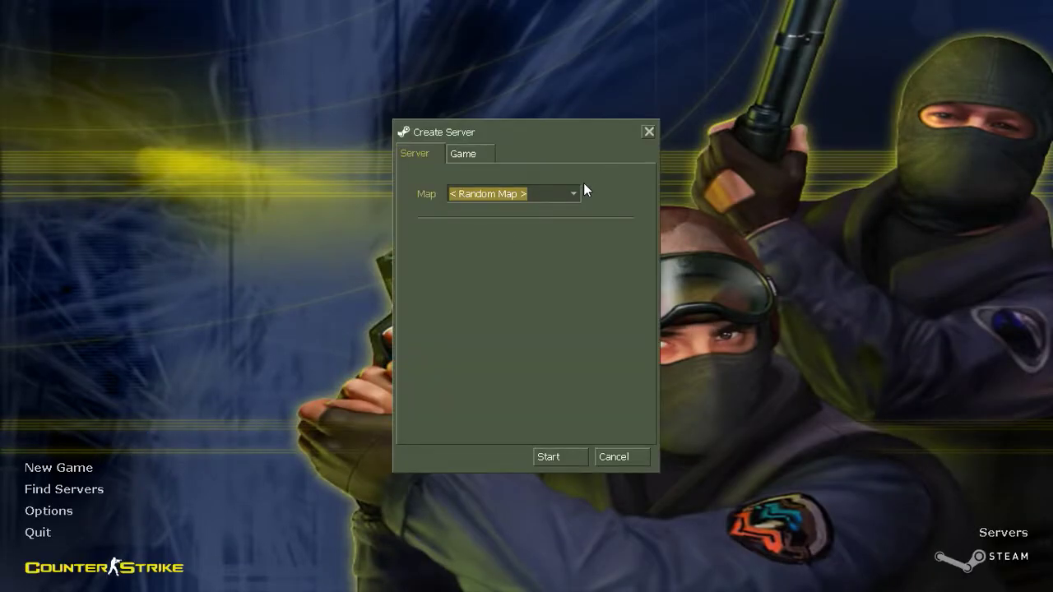
click(559, 455)
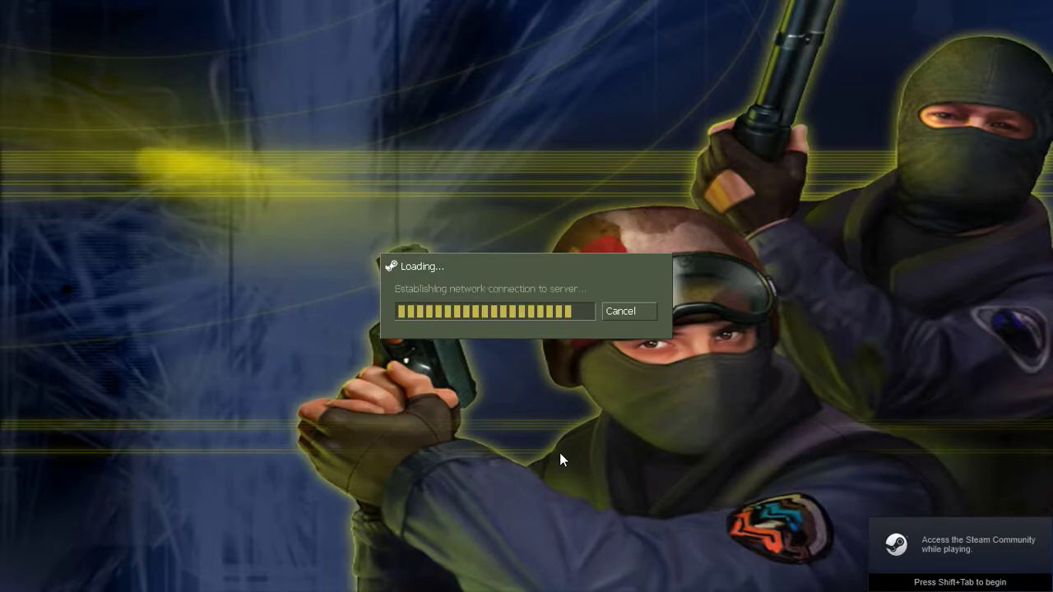
key(Return)
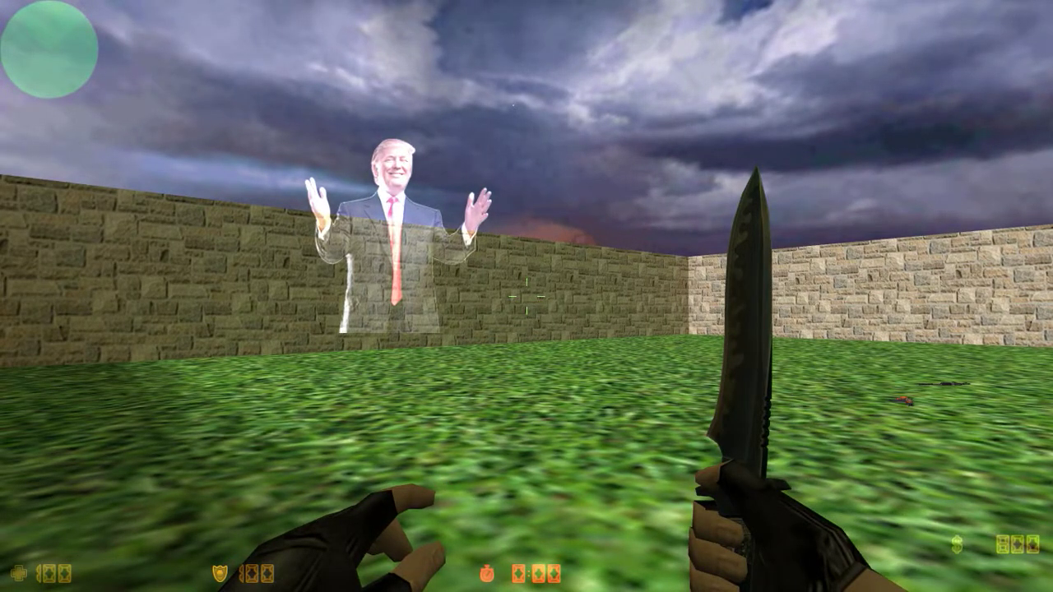
- Walk around the map in game to view the sprite and sky
key(w)
click(527, 296)
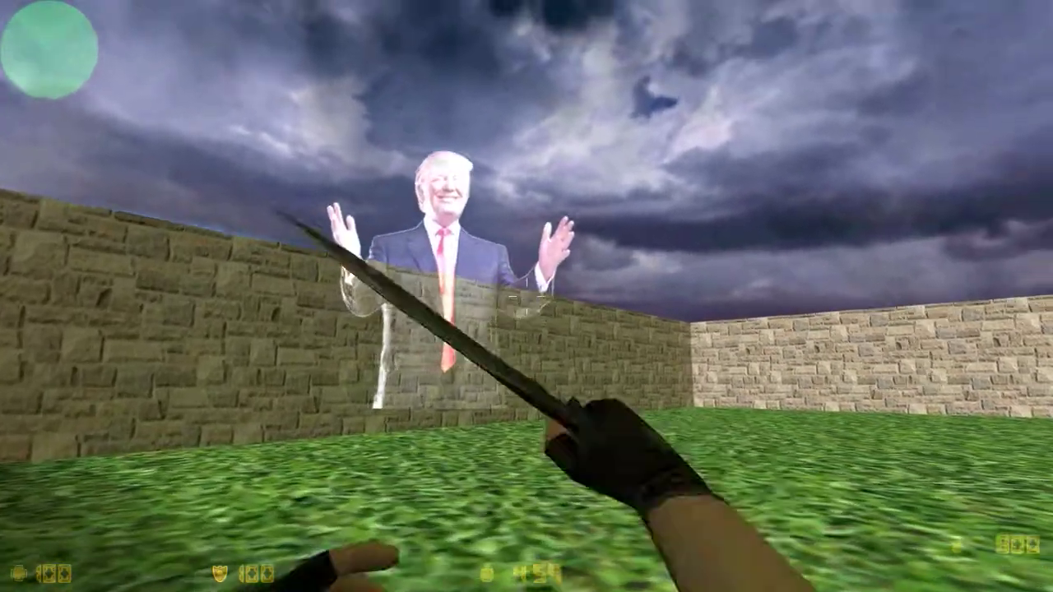
click(527, 297)
click(527, 297)
click(526, 296)
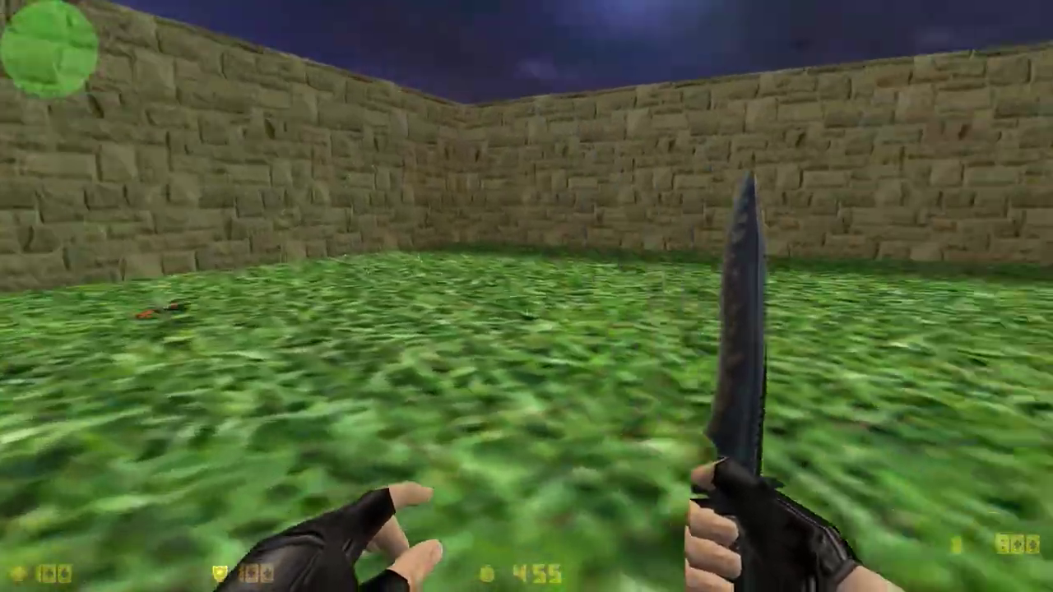
- Quit the game with the quit console command
key(grave)
text(quit)
key(Return)
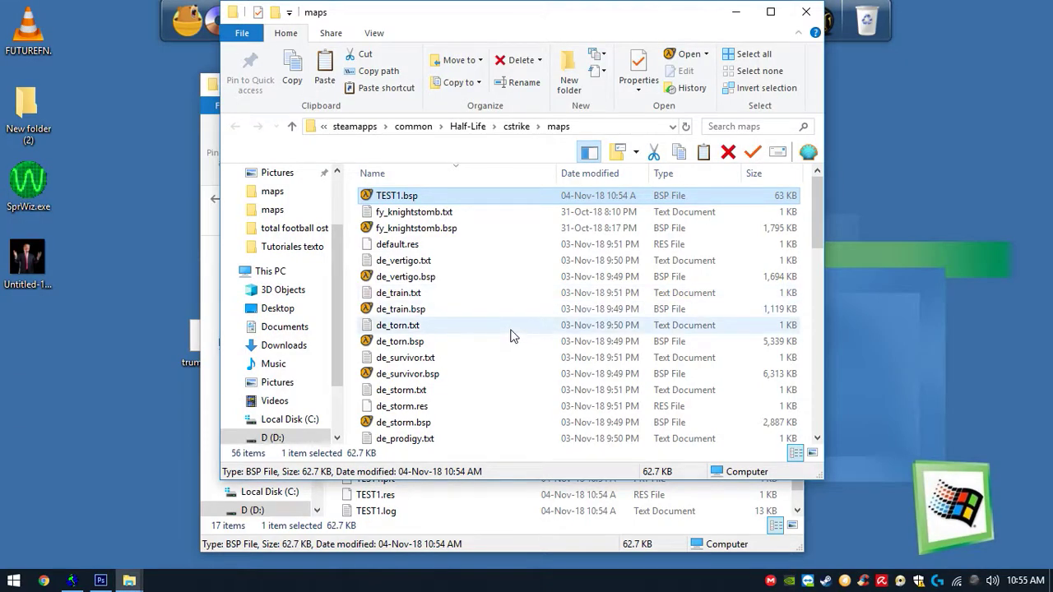
- Close the open folder windows and Photoshop without saving
click(807, 12)
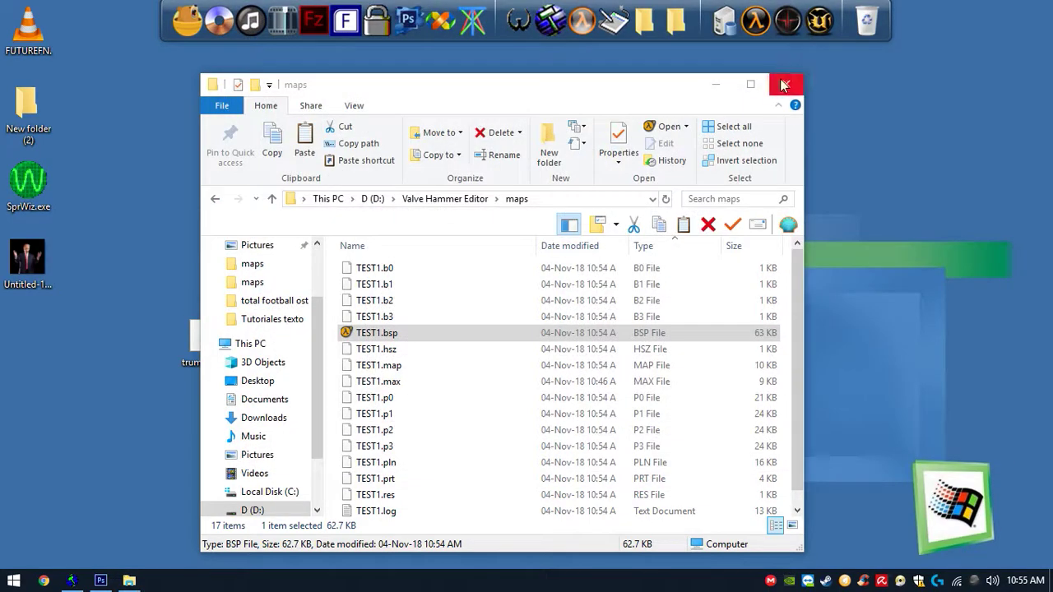
click(99, 581)
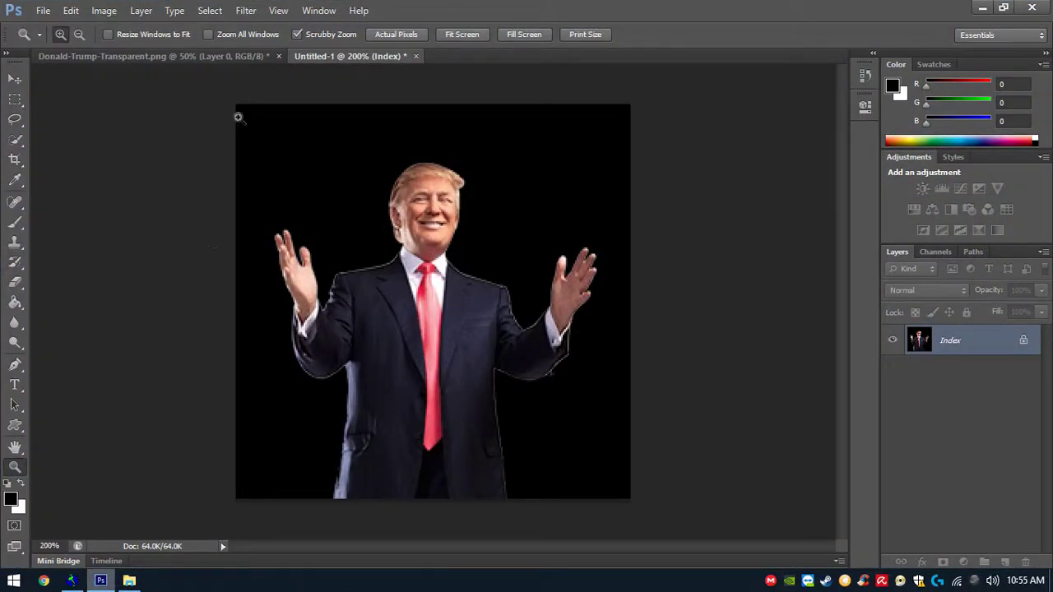
click(1033, 7)
click(565, 230)
click(565, 231)
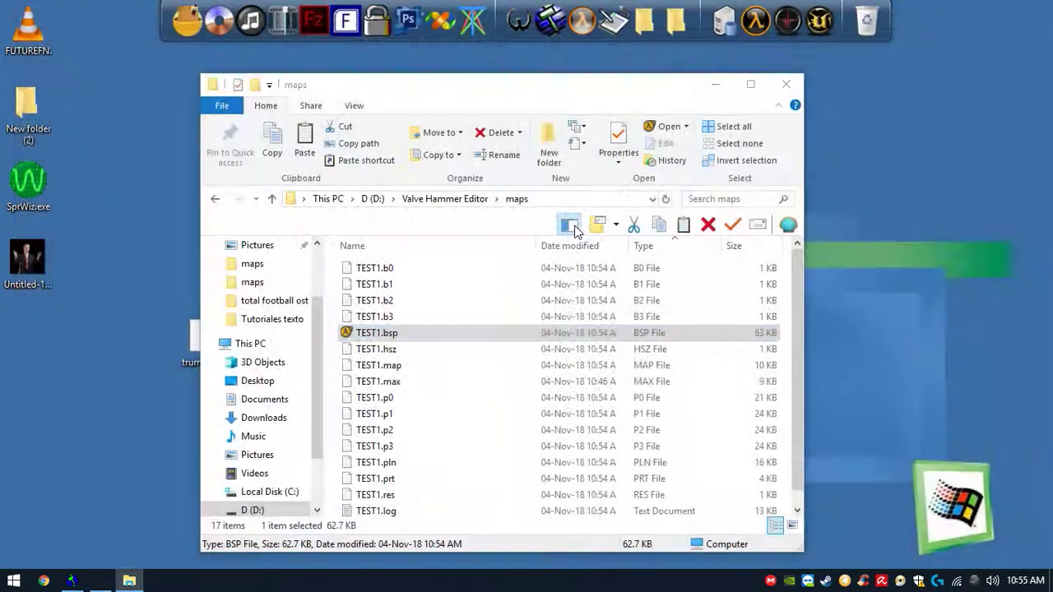
click(786, 84)
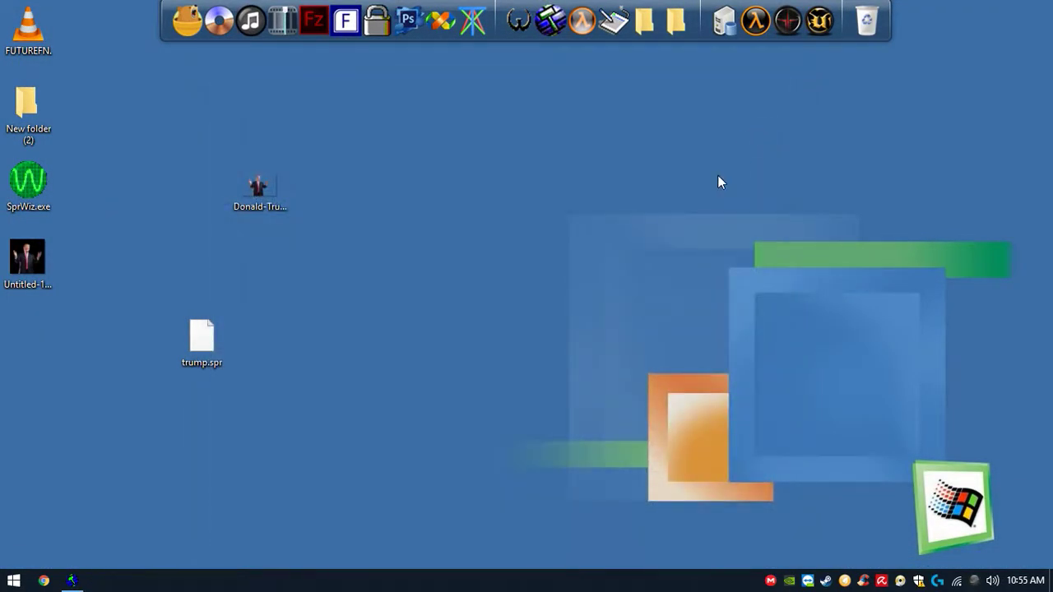
- Gather the sprite and image files on the desktop and delete them
drag(125, 294, 128, 298)
drag(202, 337, 82, 403)
drag(79, 179, 50, 263)
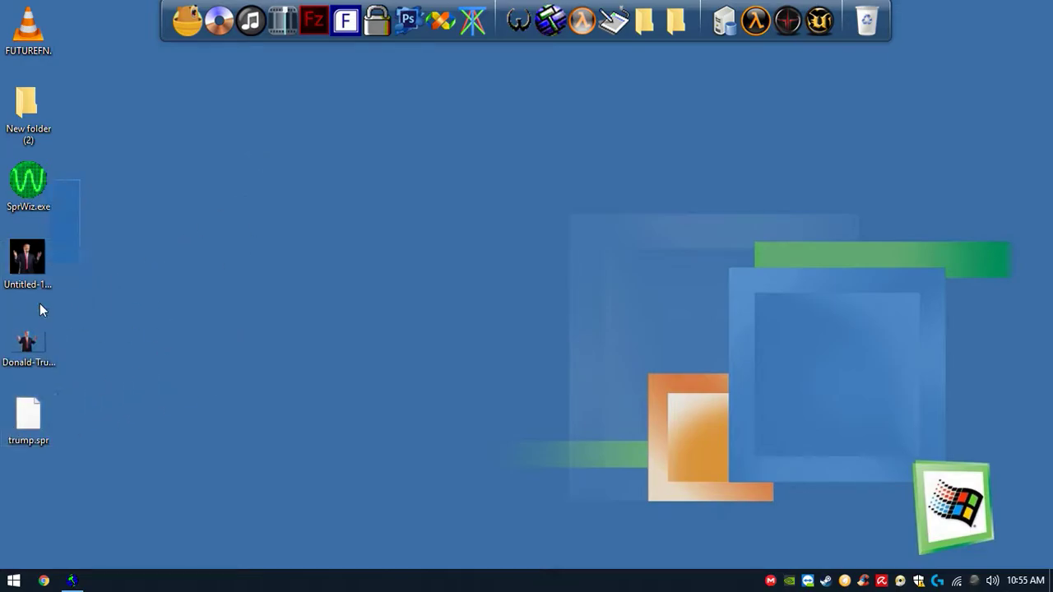
shift+click(43, 357)
drag(95, 35, 2, 432)
key(Delete)
- Empty the Recycle Bin
right_click(867, 22)
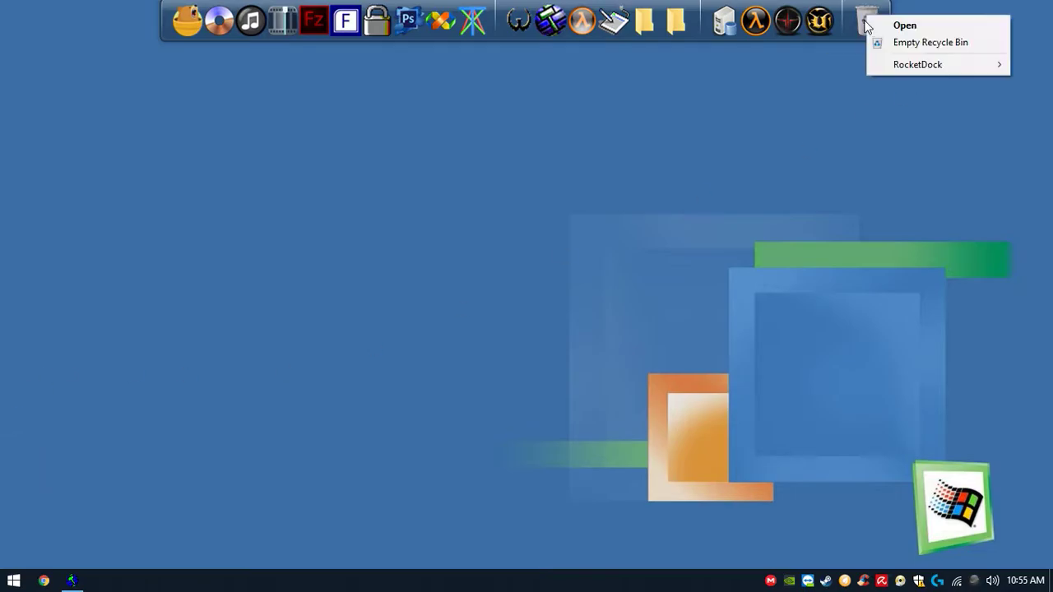
click(906, 40)
click(591, 306)
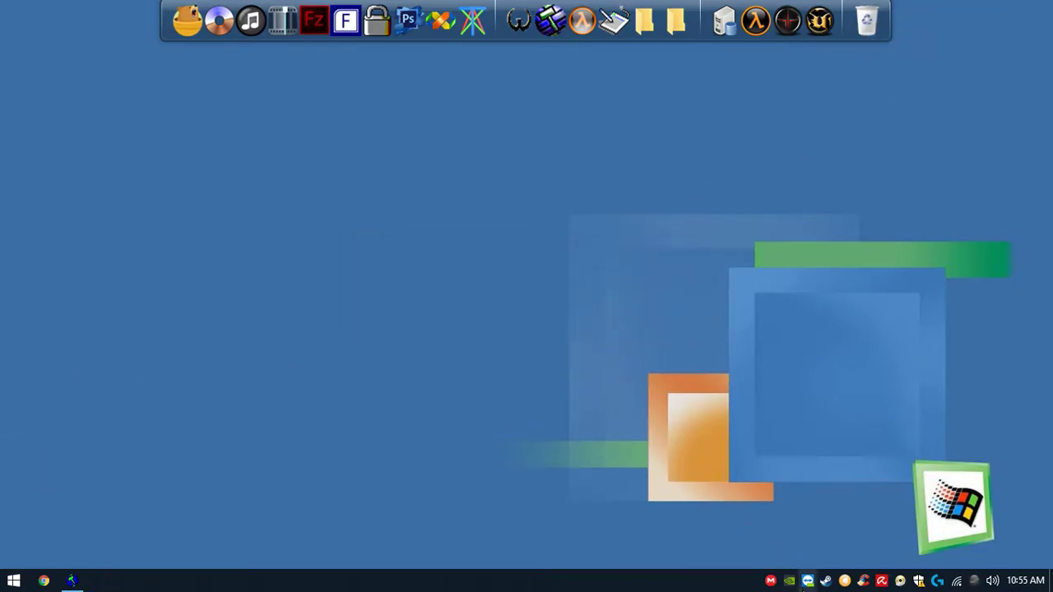
- Fly the 3D camera around the map to inspect the sky box and sprite
click(72, 581)
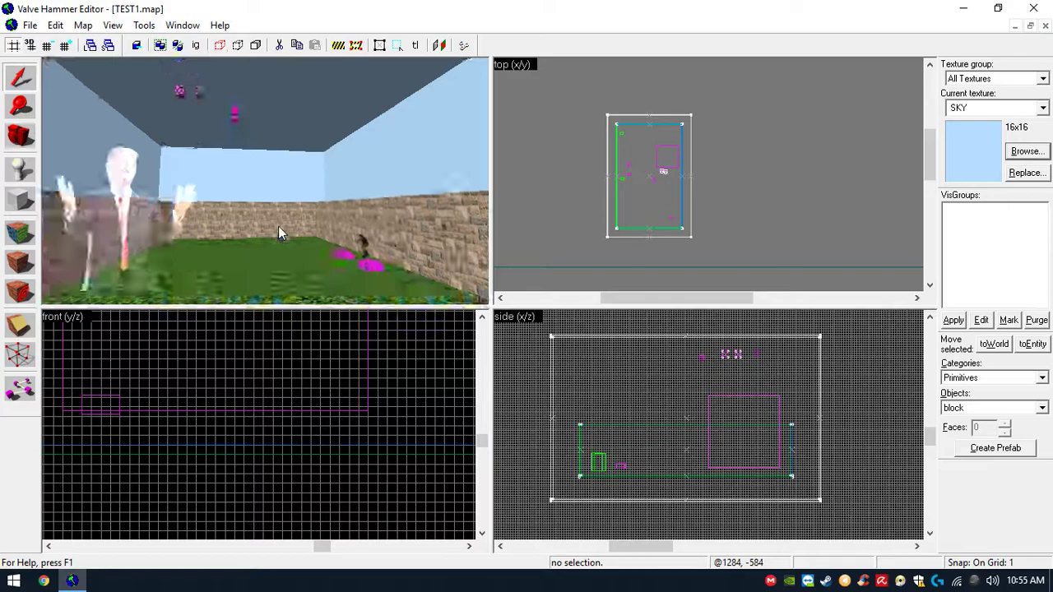
scroll(278, 226, up, 5)
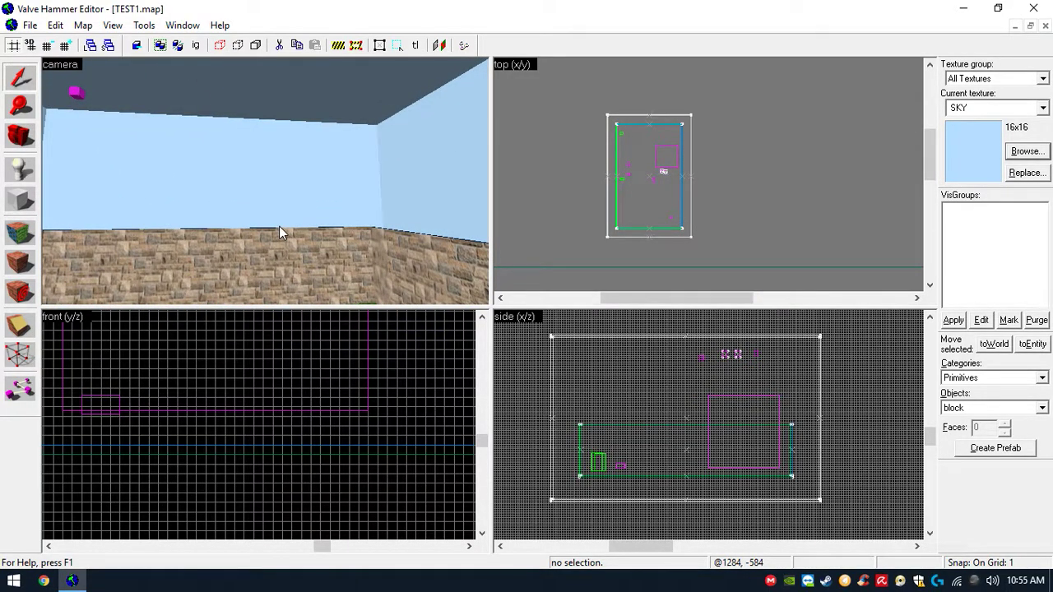
key(z)
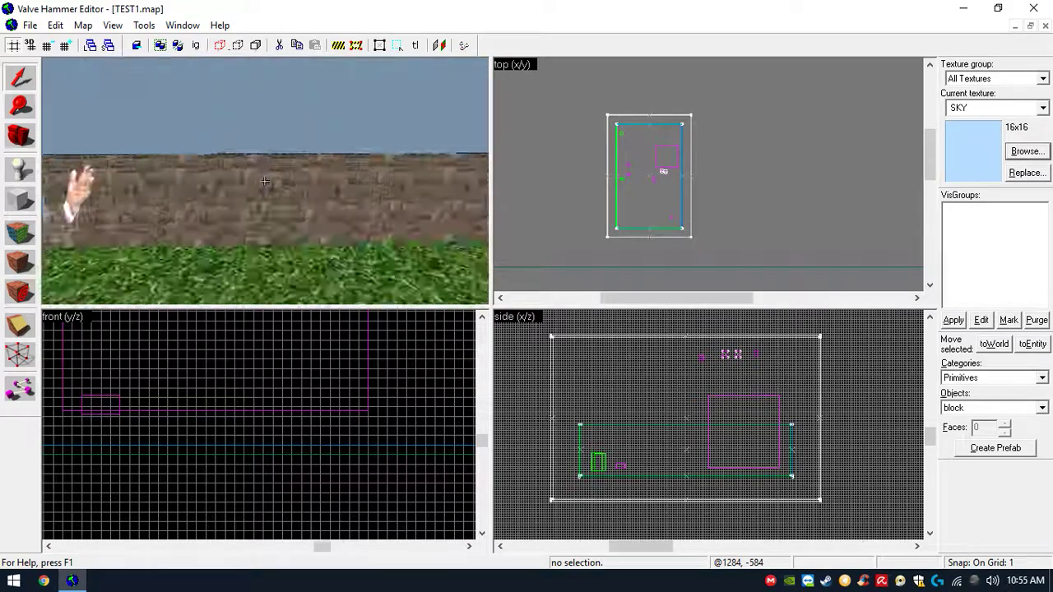
key(s)
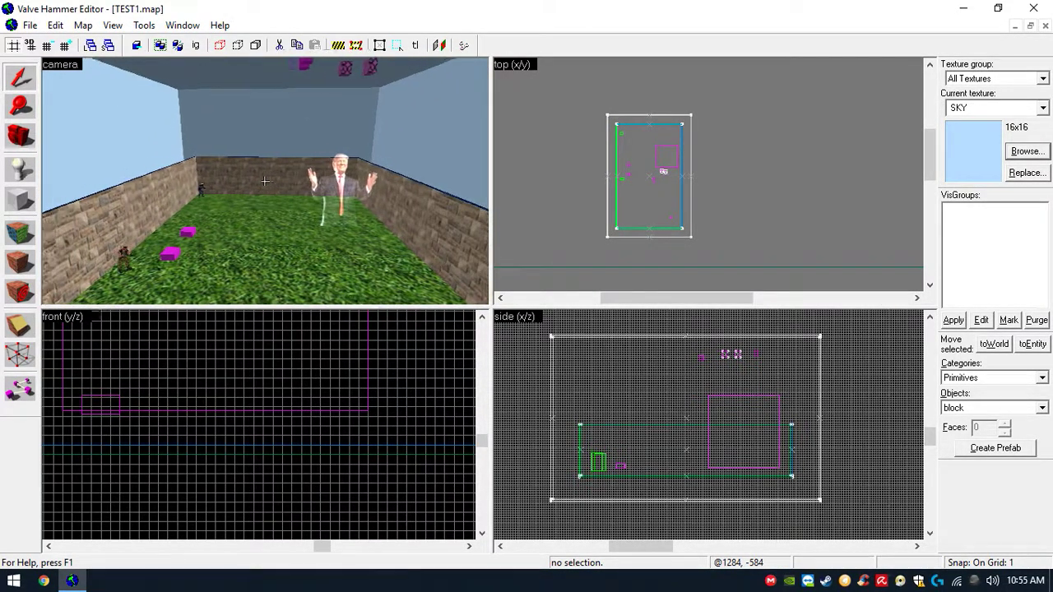
key(w)
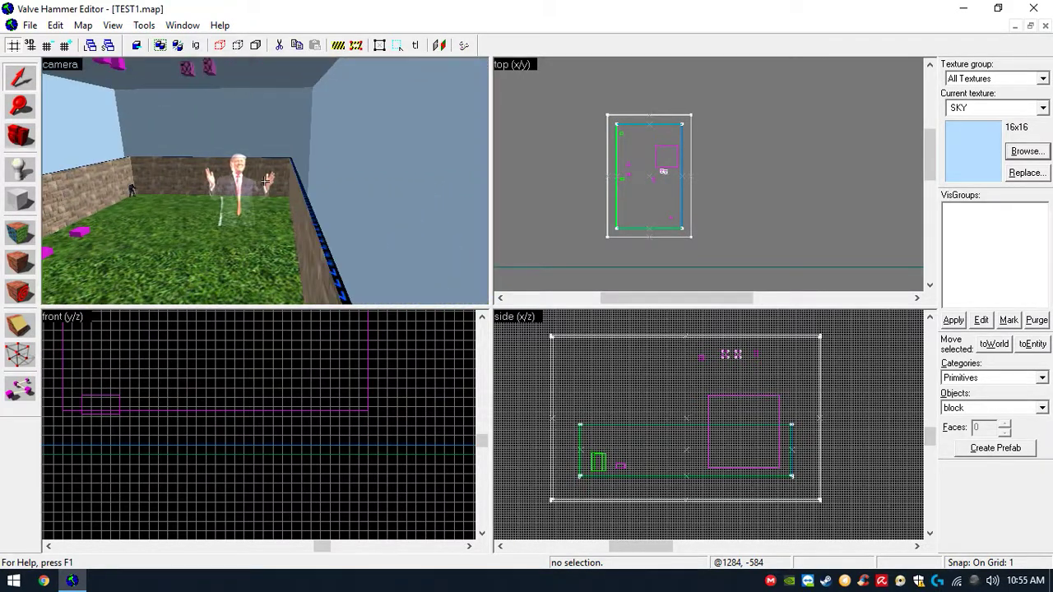
key(w)
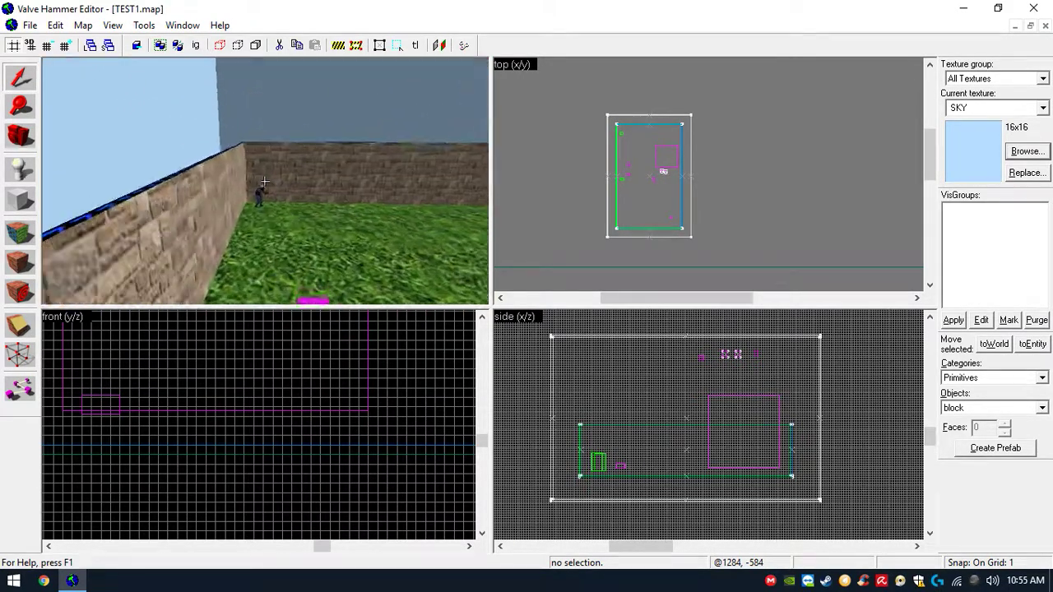
key(s)
key(s)
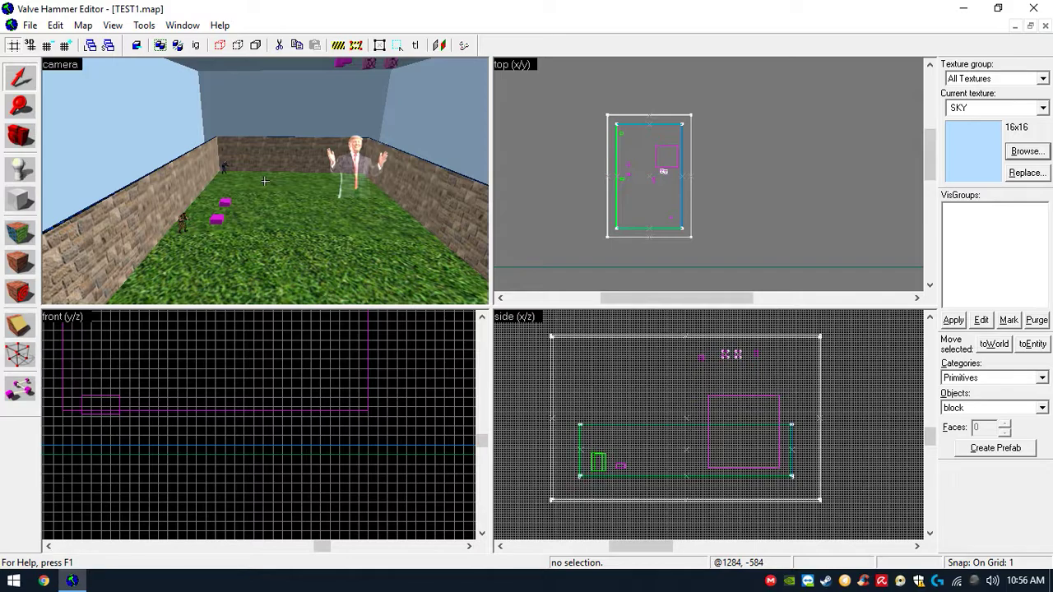
key(w)
key(w)
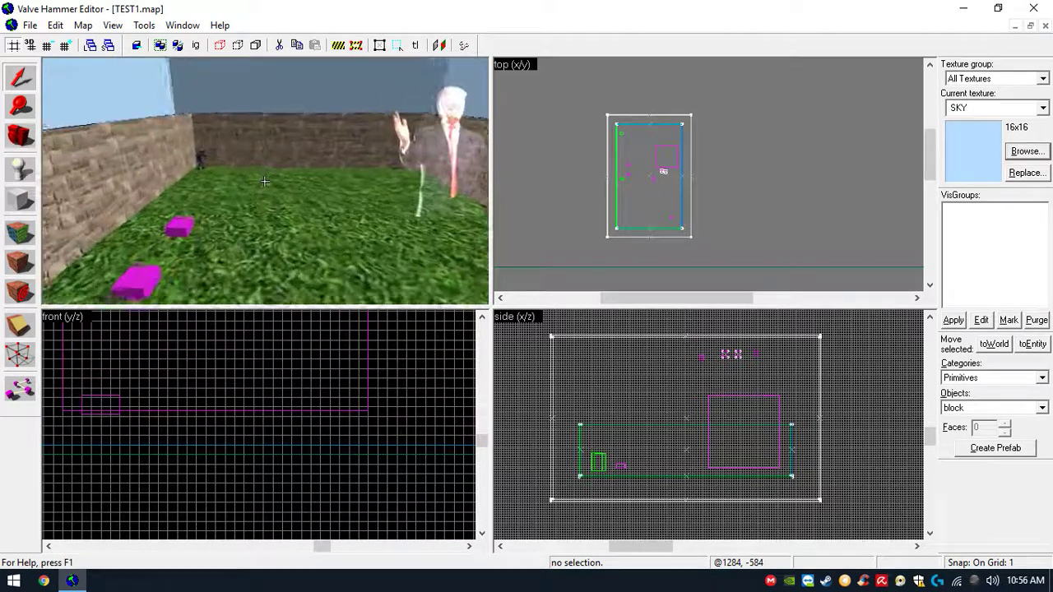
key(s)
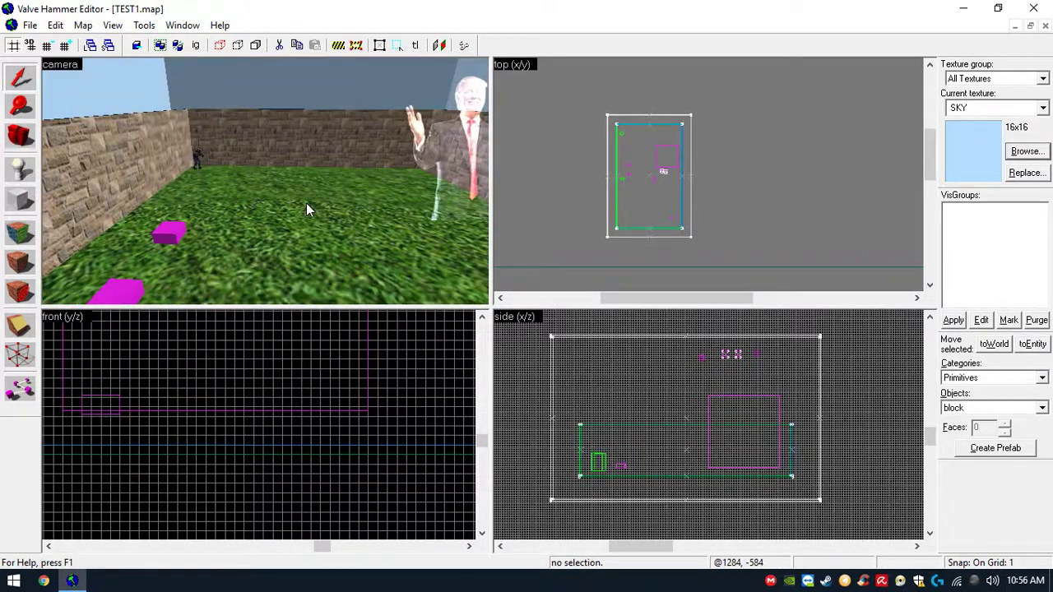